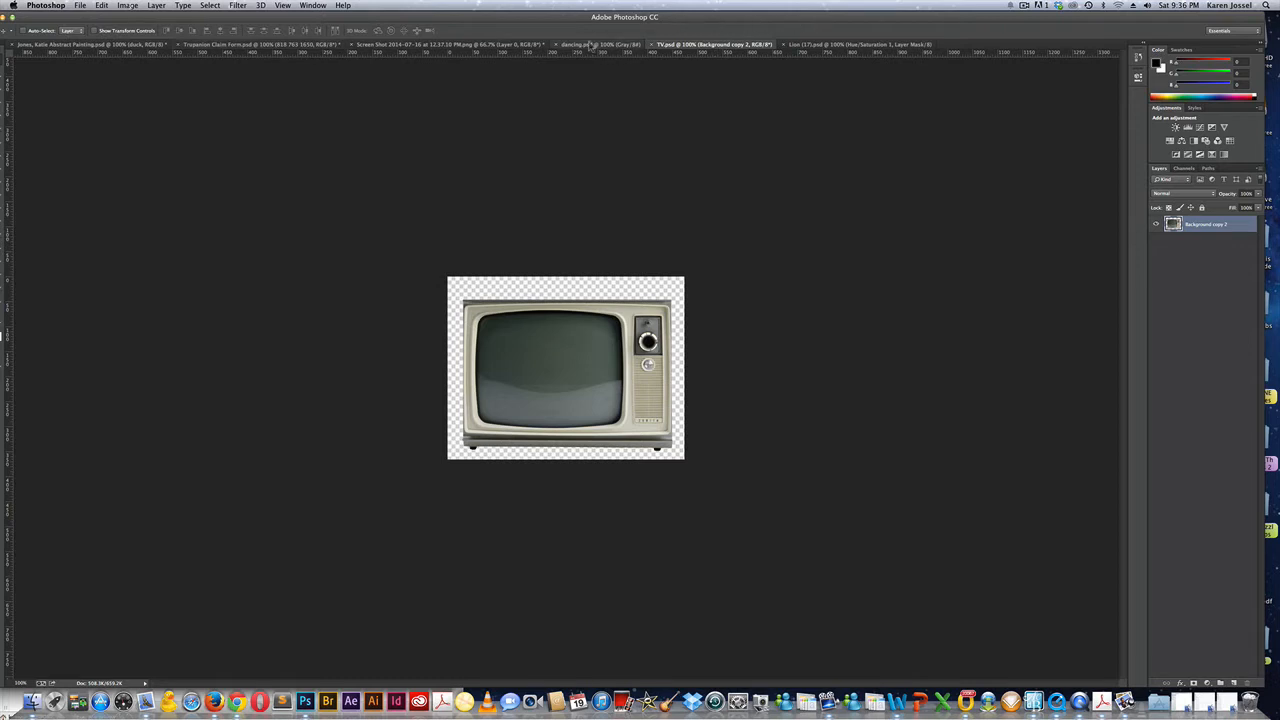
Paste the ballet dancers photo from dancing.psd into TV.psd and position it over the TV screen.
click(584, 46)
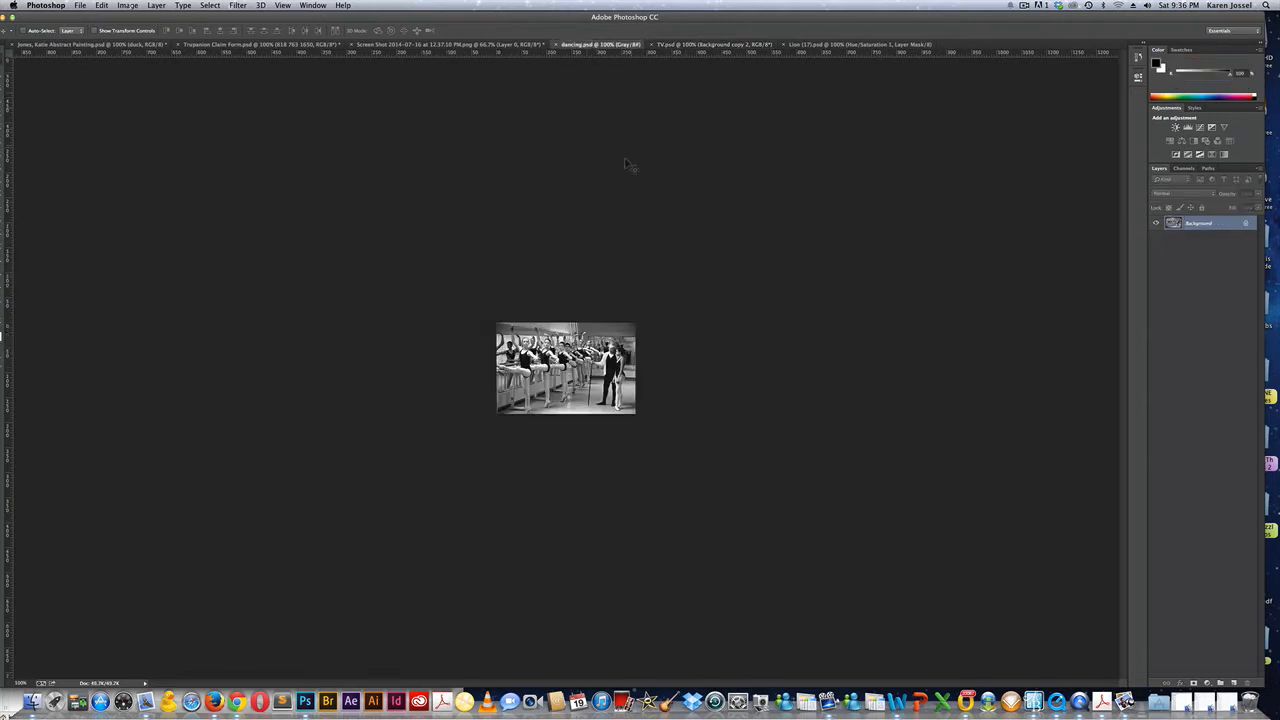
double_click(45, 18)
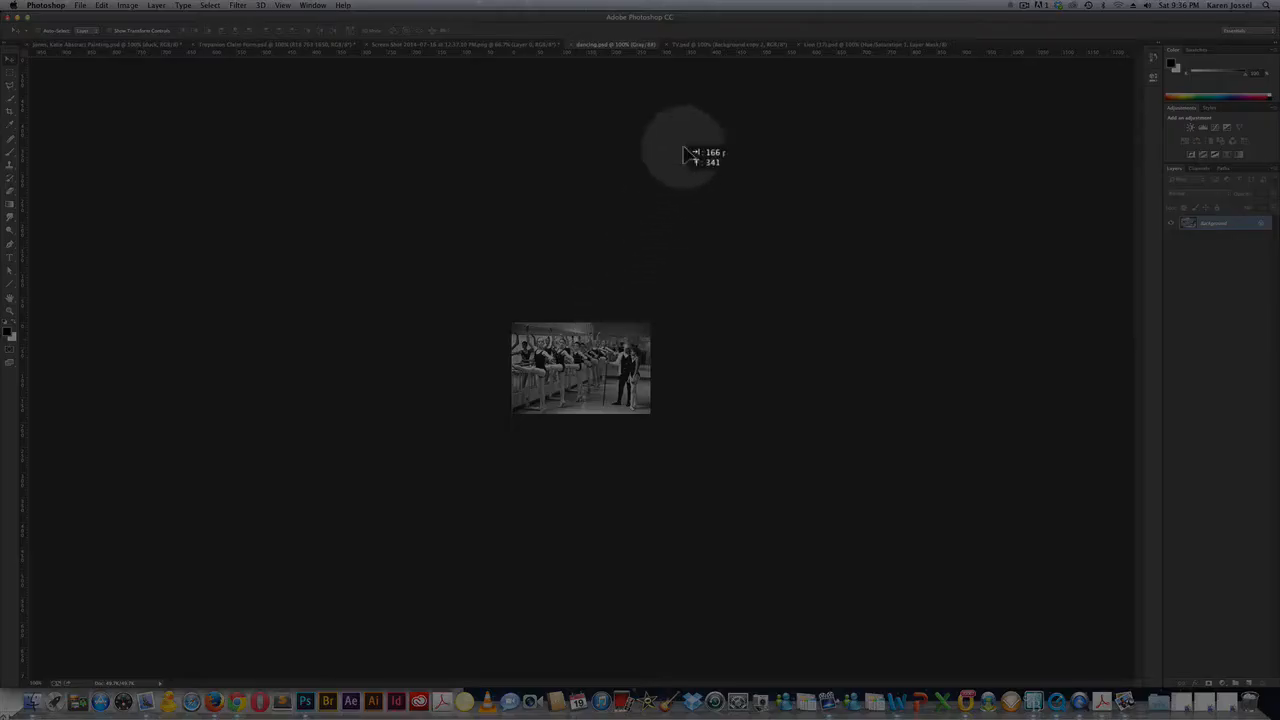
click(706, 46)
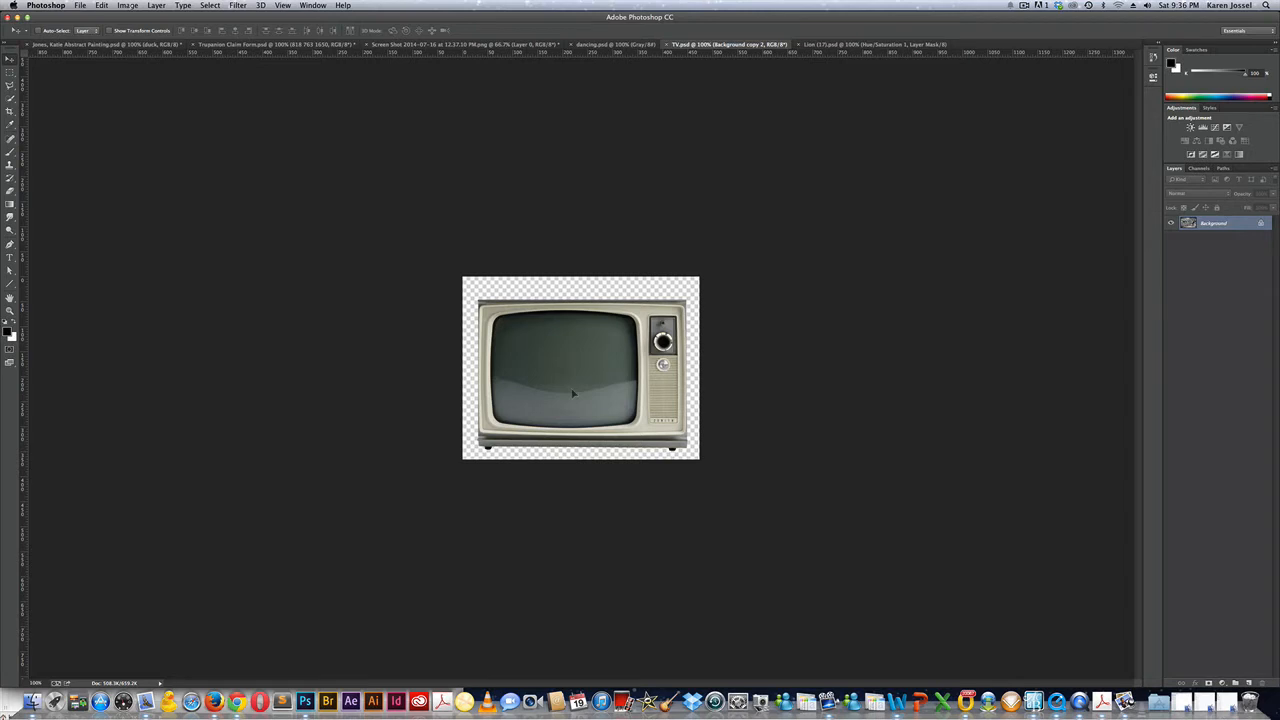
key(cmd+v)
drag(563, 402, 575, 340)
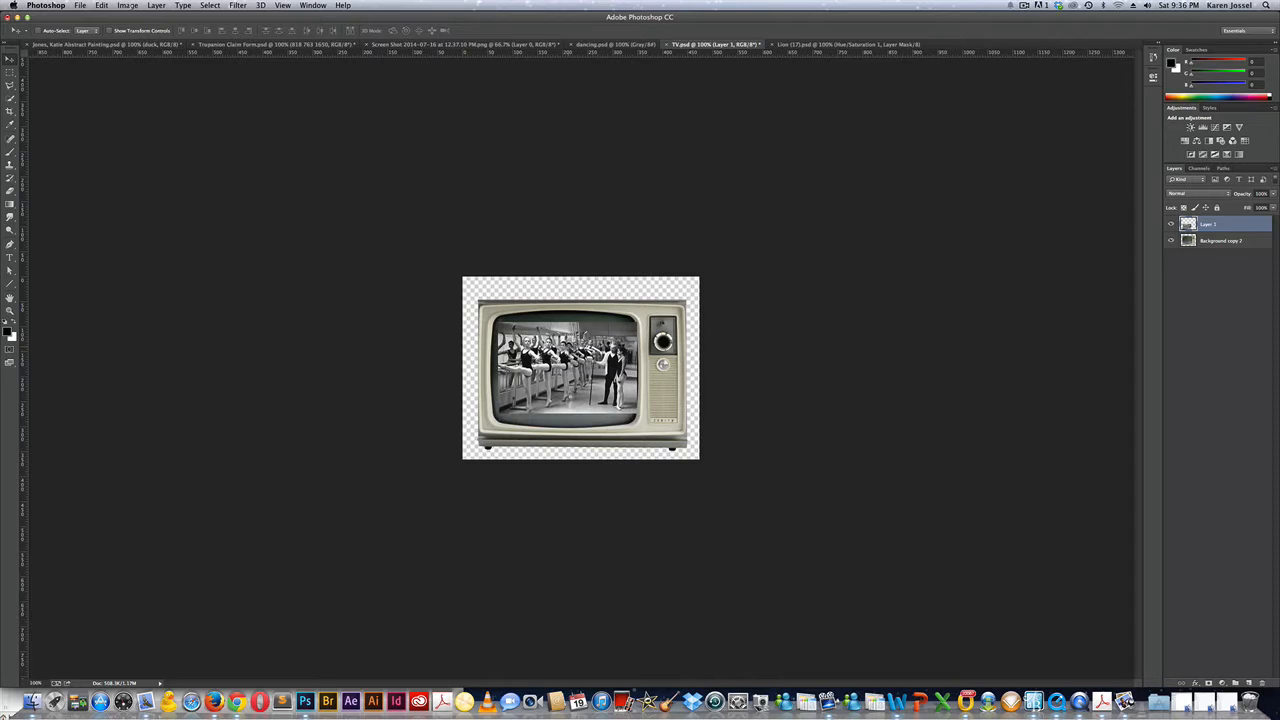
Close dancing.psd, nudge the dancers image up-left, and float an enlarged Layers panel beside the canvas.
click(570, 45)
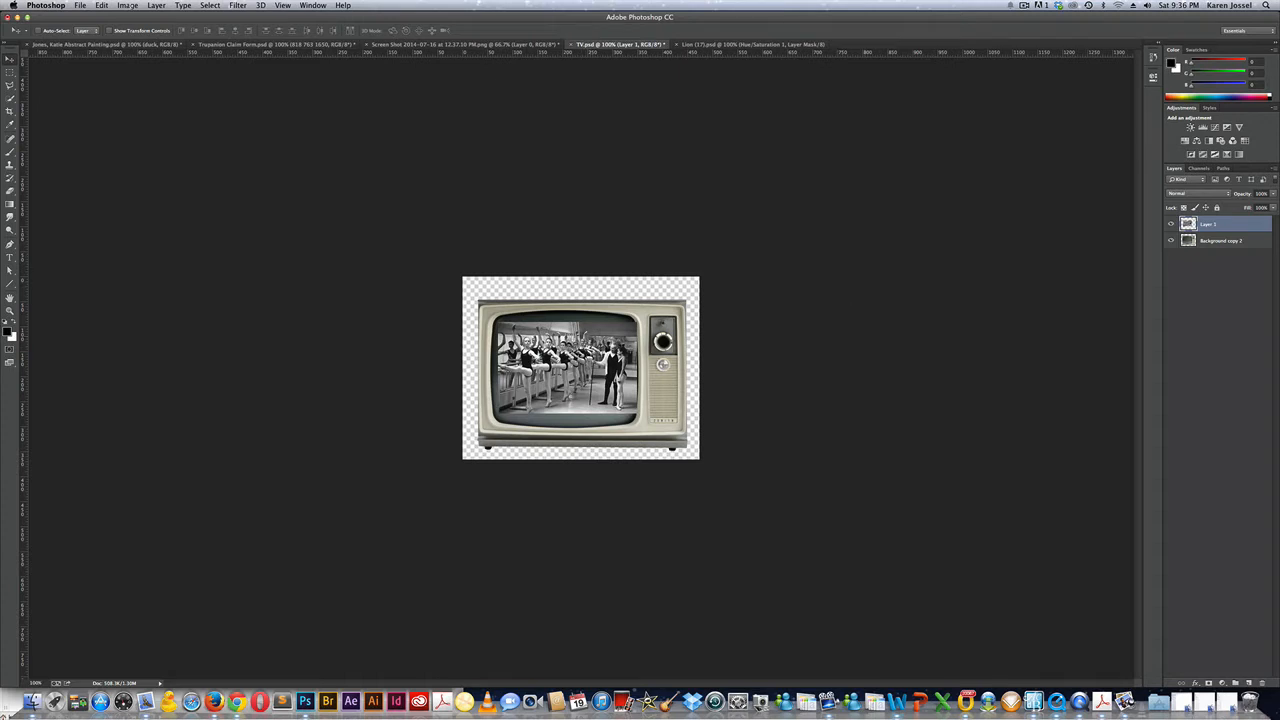
drag(596, 344, 588, 334)
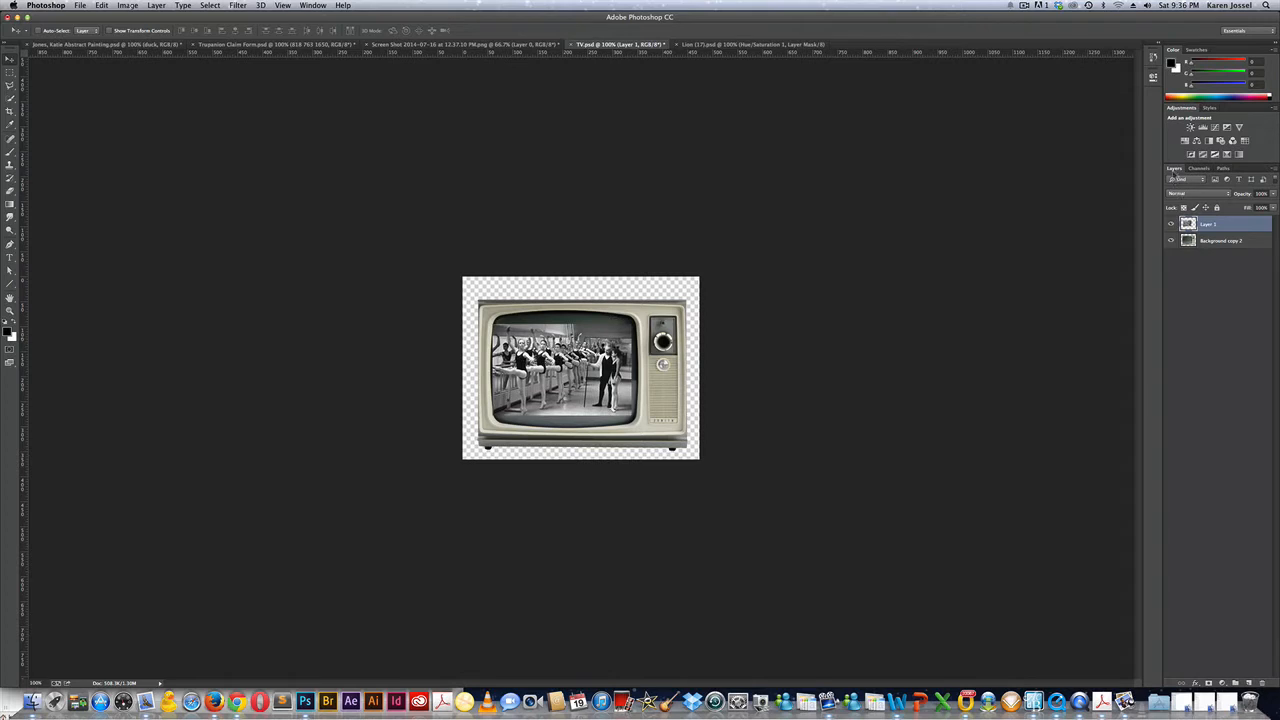
drag(1174, 170, 795, 80)
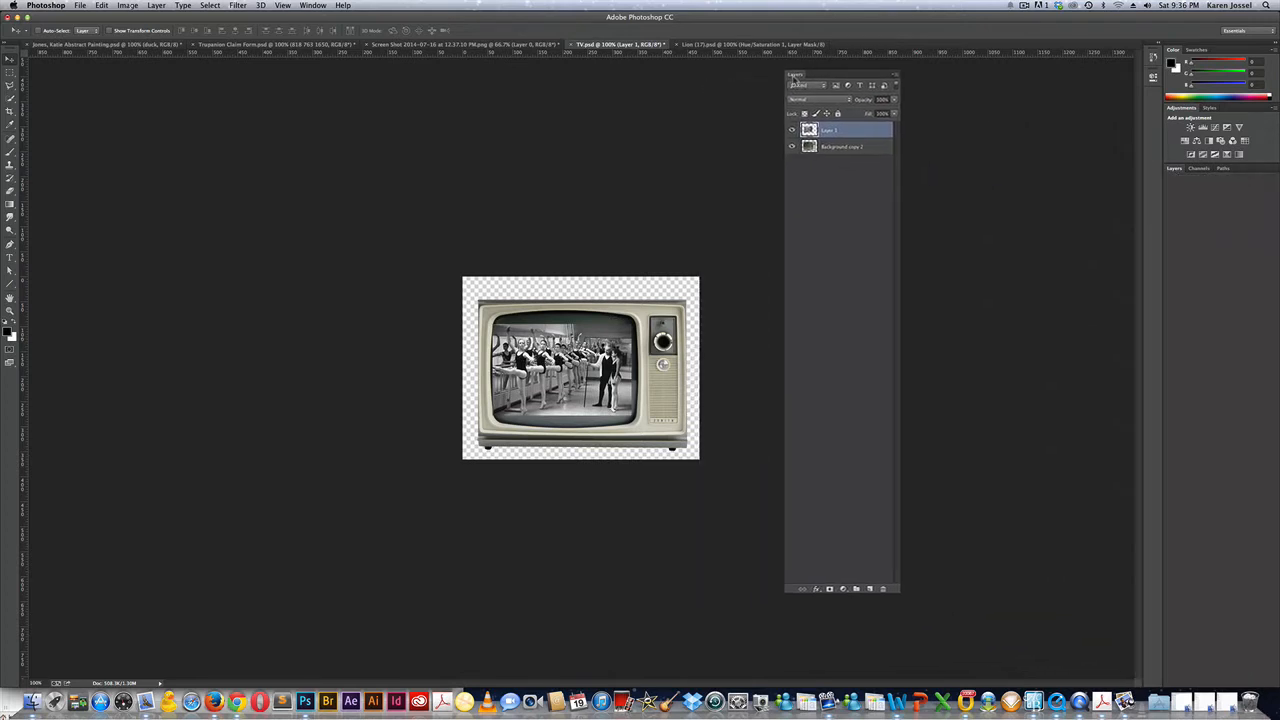
drag(899, 166, 978, 392)
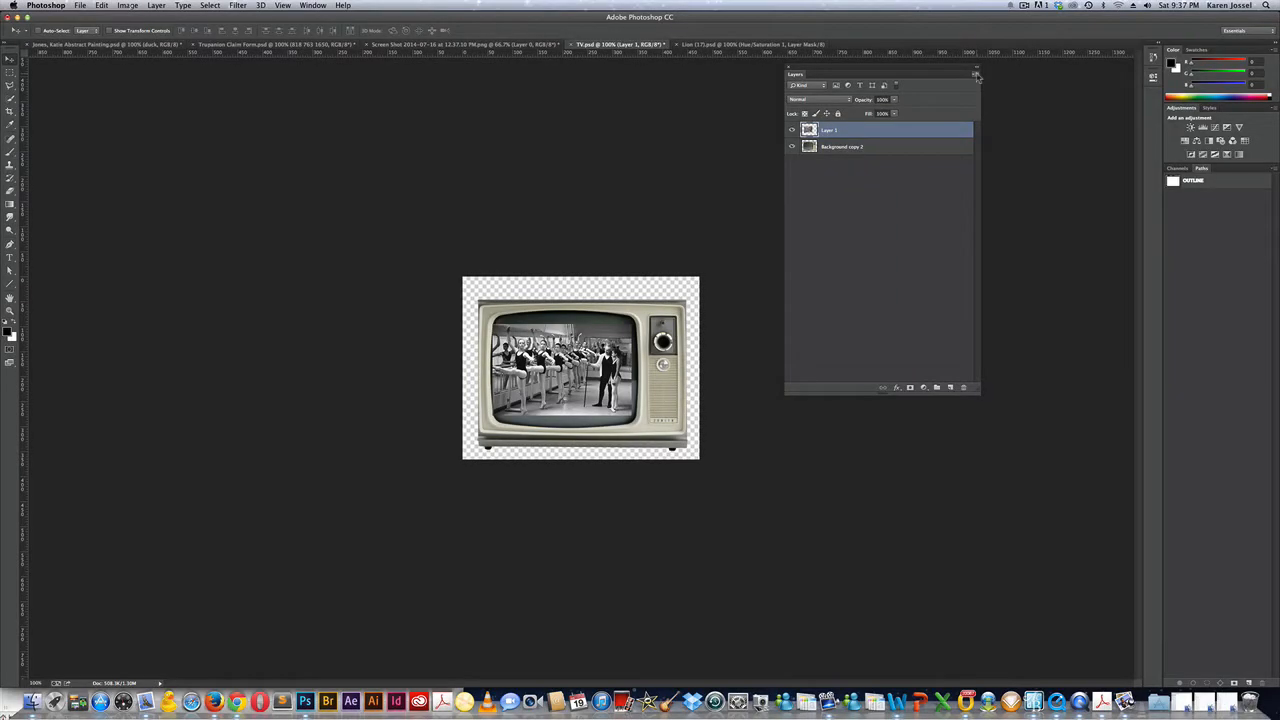
Set the Layers panel to show Large Thumbnails.
click(976, 75)
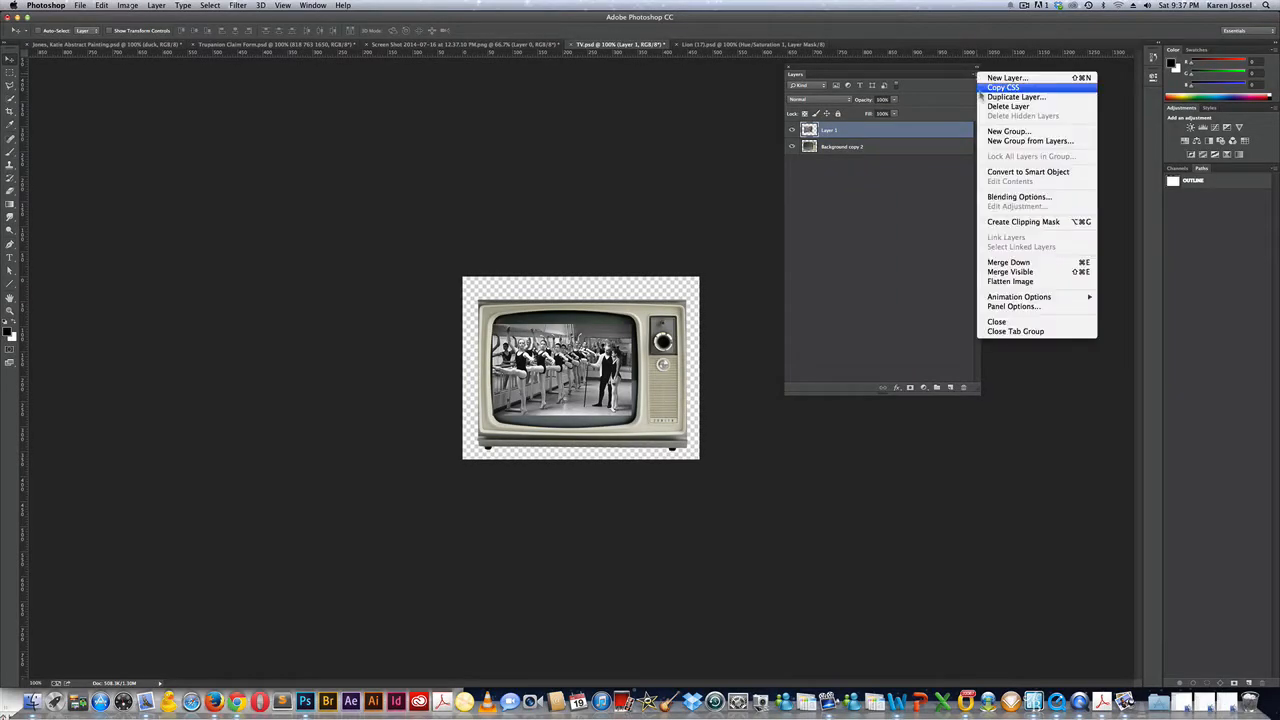
click(1012, 308)
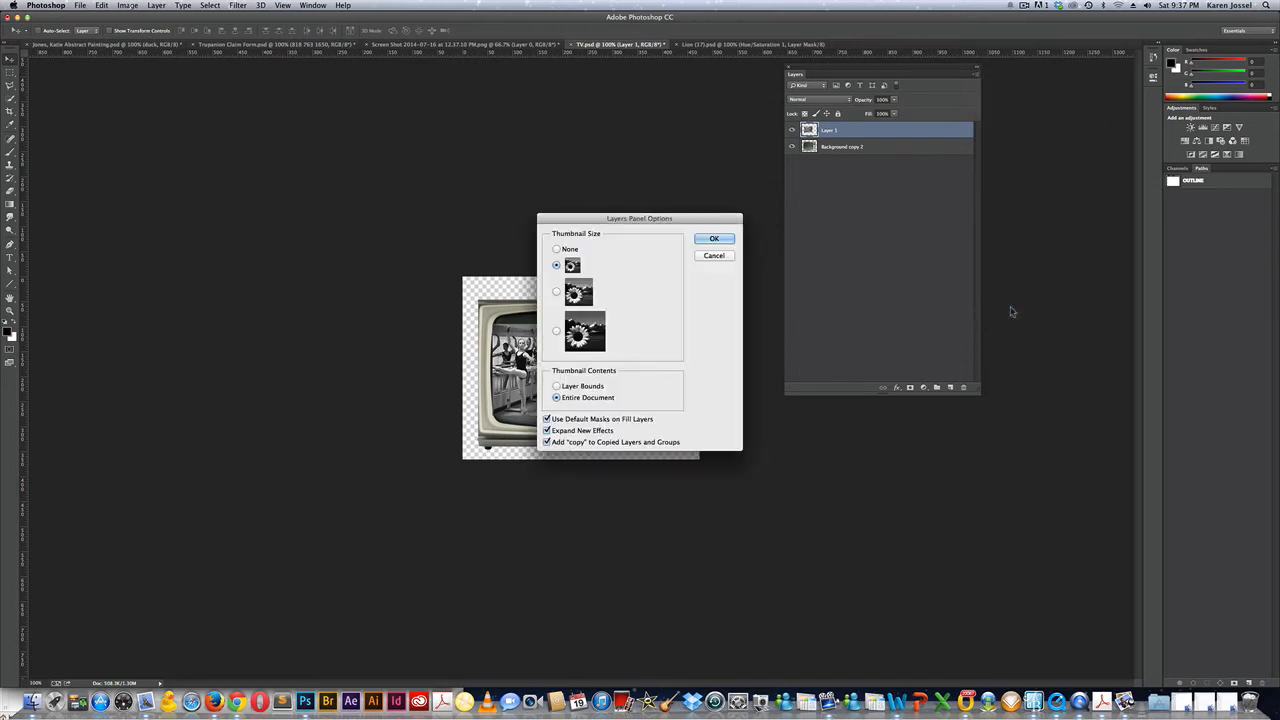
click(713, 256)
right_click(852, 196)
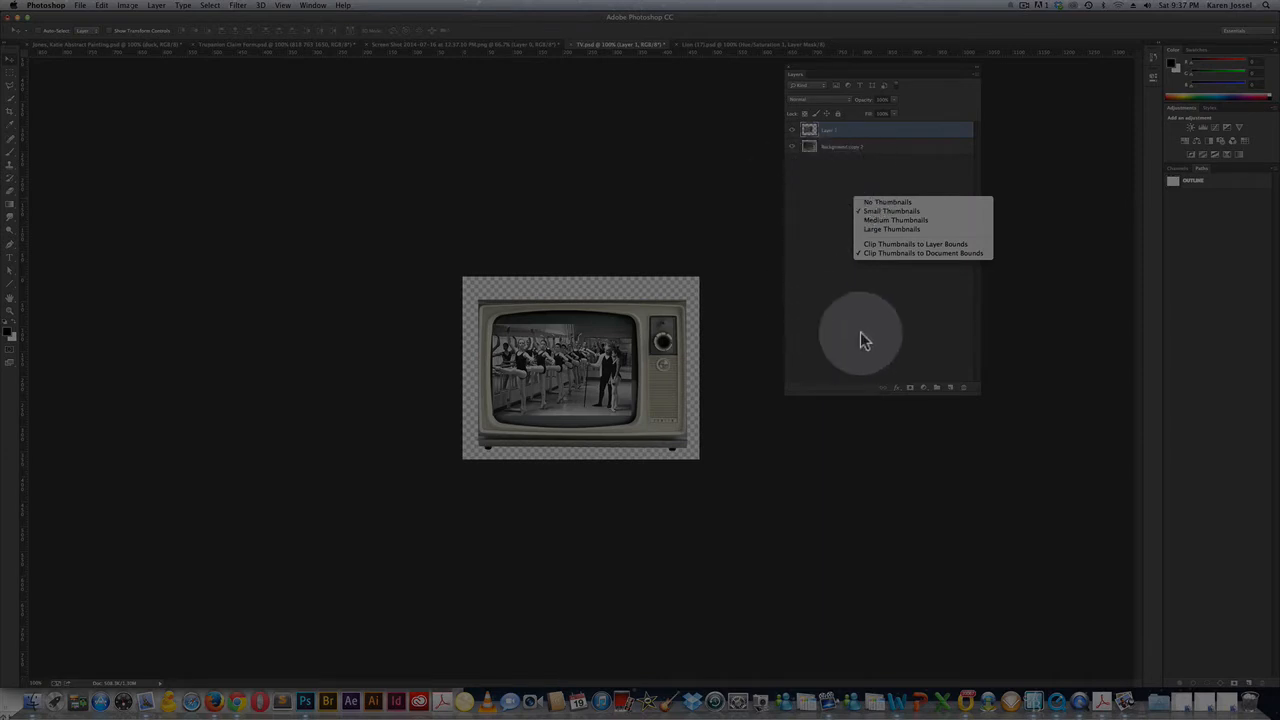
click(875, 232)
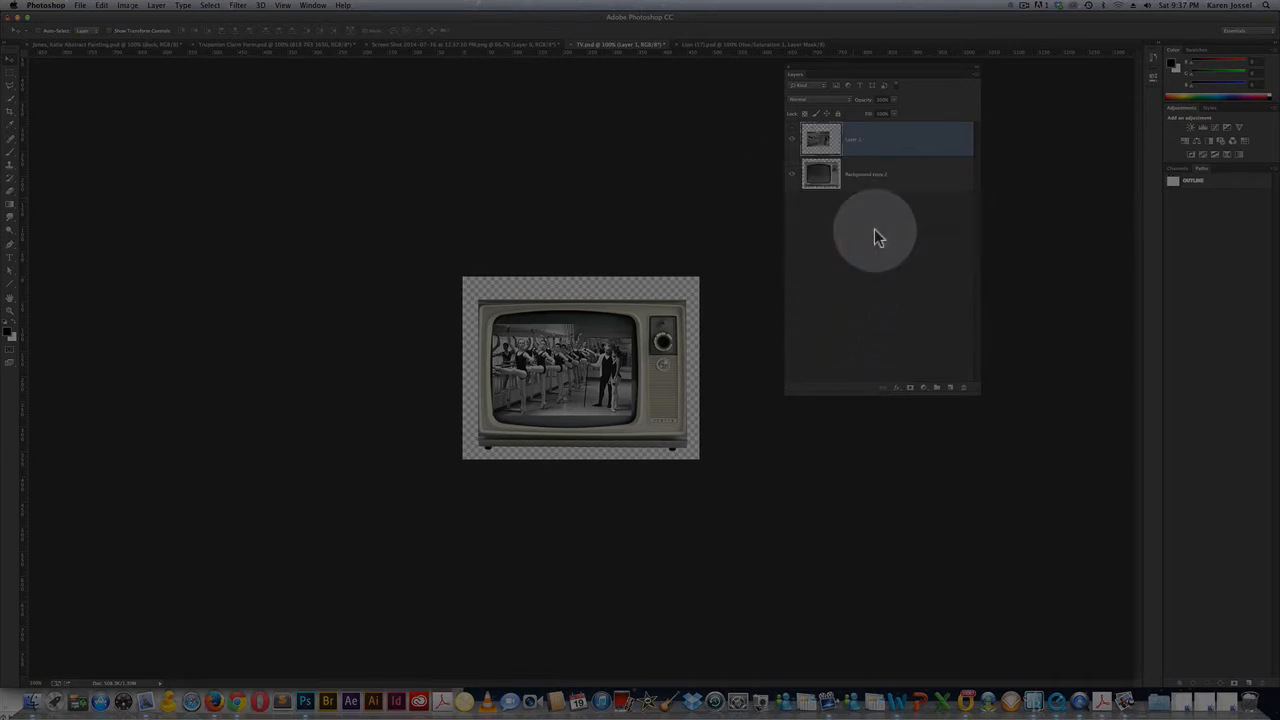
Rename Layer 1 to 'dancers' and Background copy 2 to 'tv'.
double_click(853, 142)
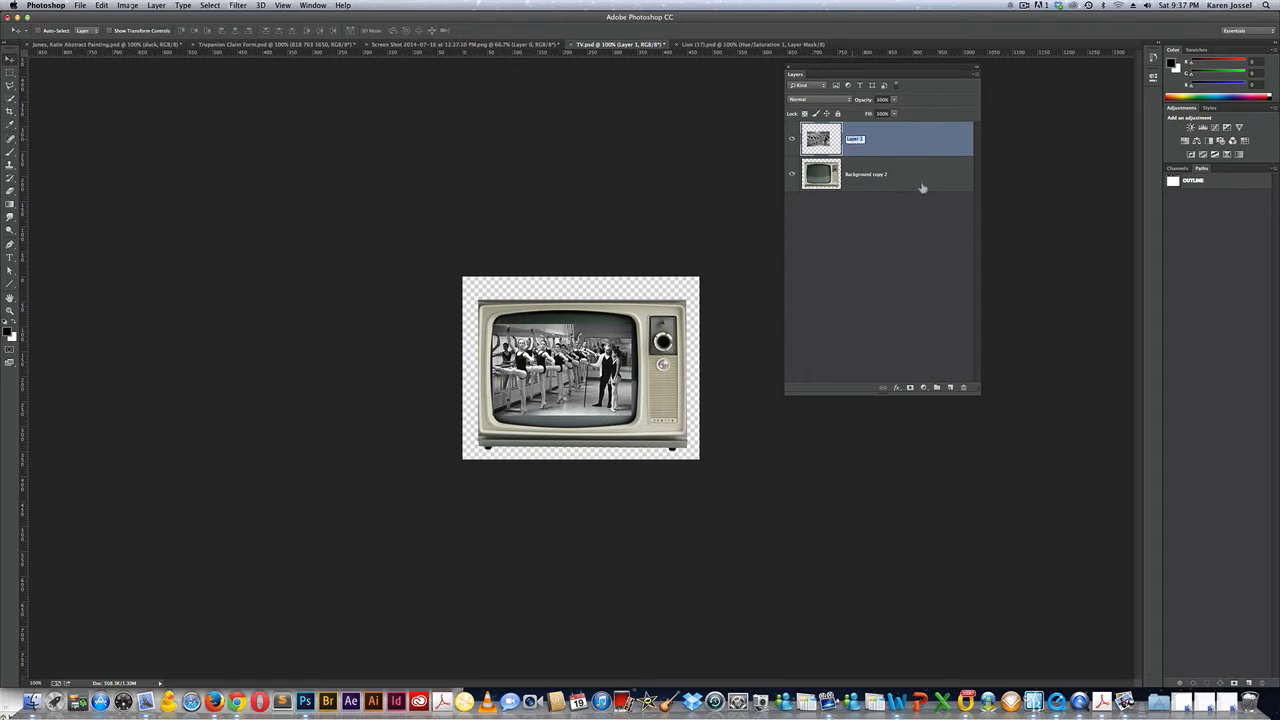
text(ic)
key(BackSpace)
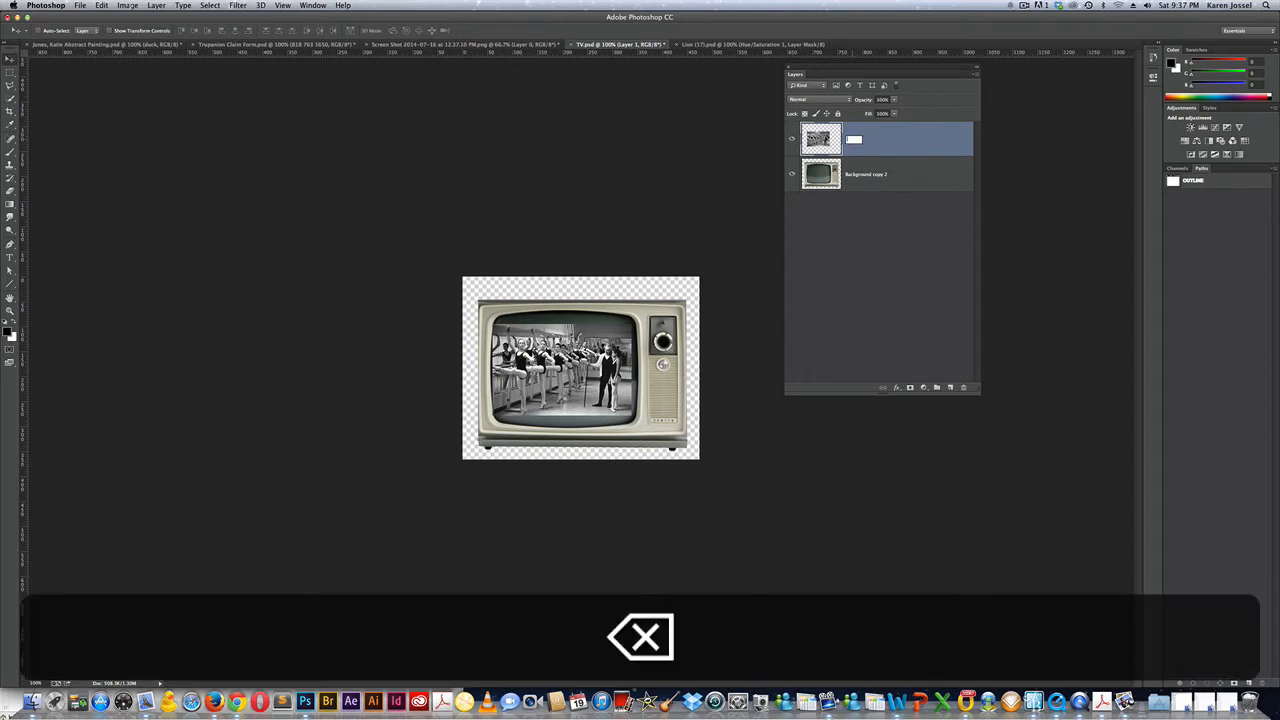
text(dancers)
key(Return)
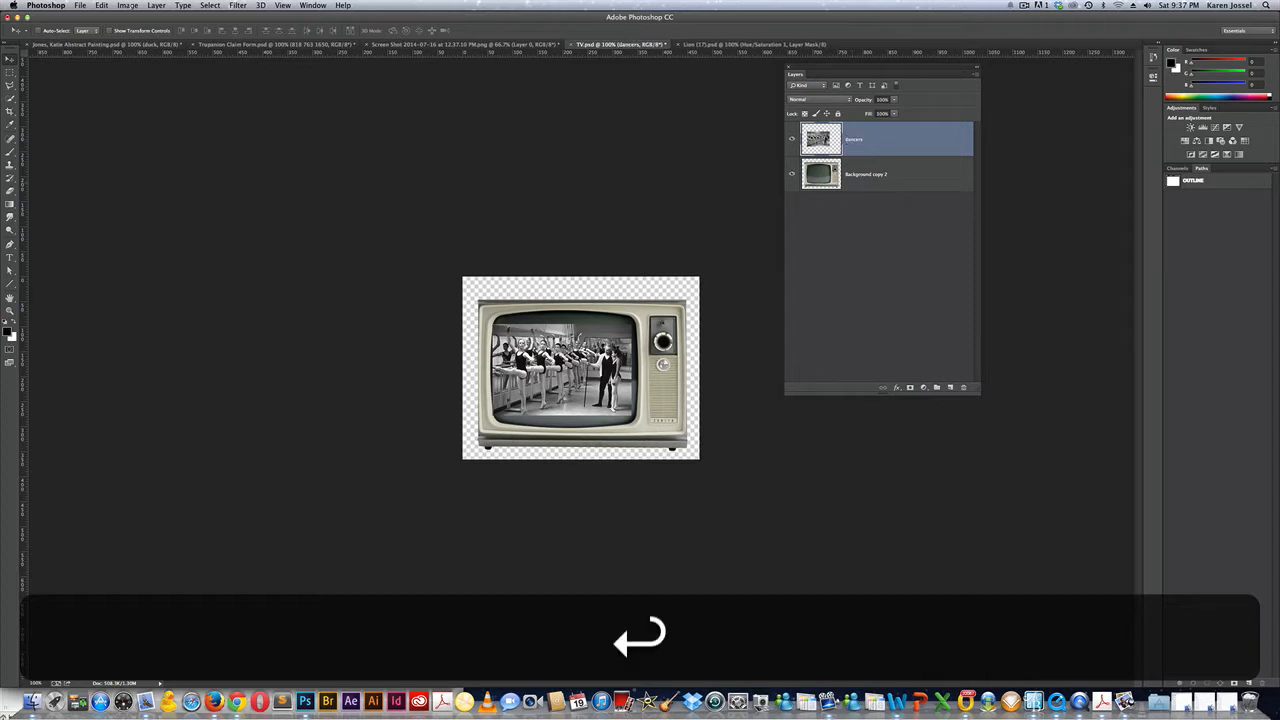
double_click(863, 176)
text(tv)
key(Return)
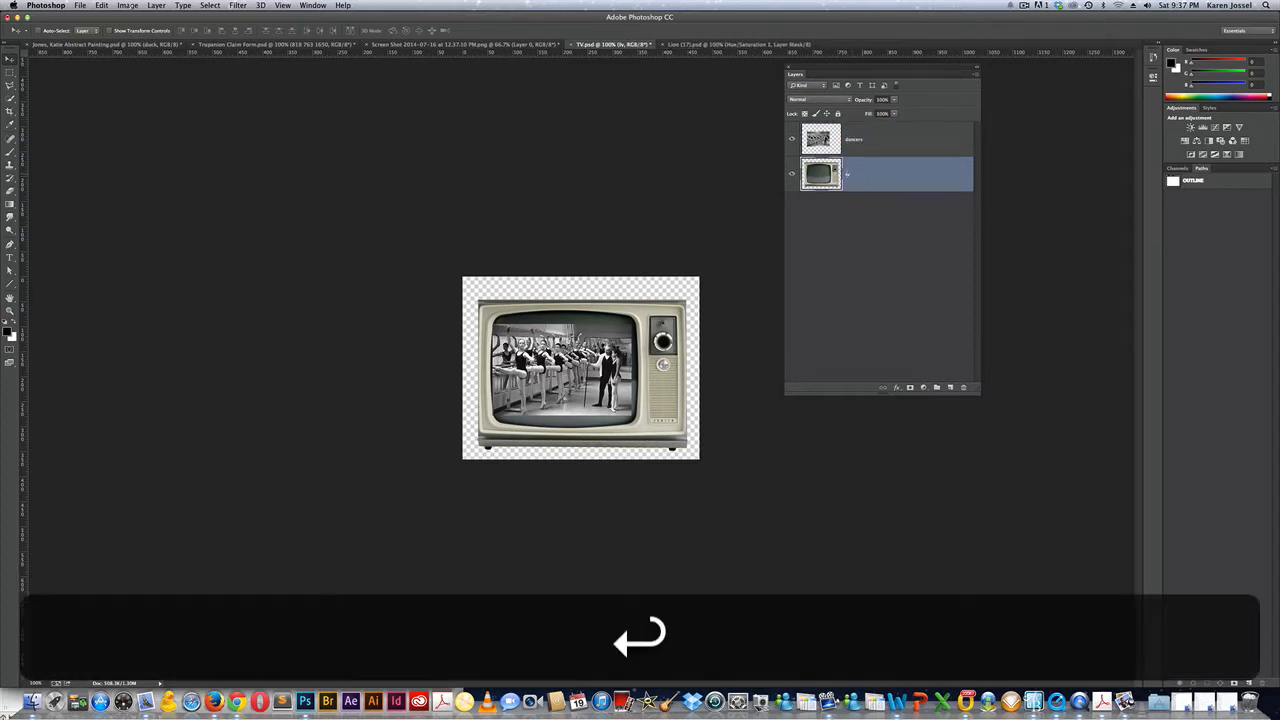
Toggle the dancers layer off and back on, then select both the dancers and tv layers.
click(793, 139)
click(892, 145)
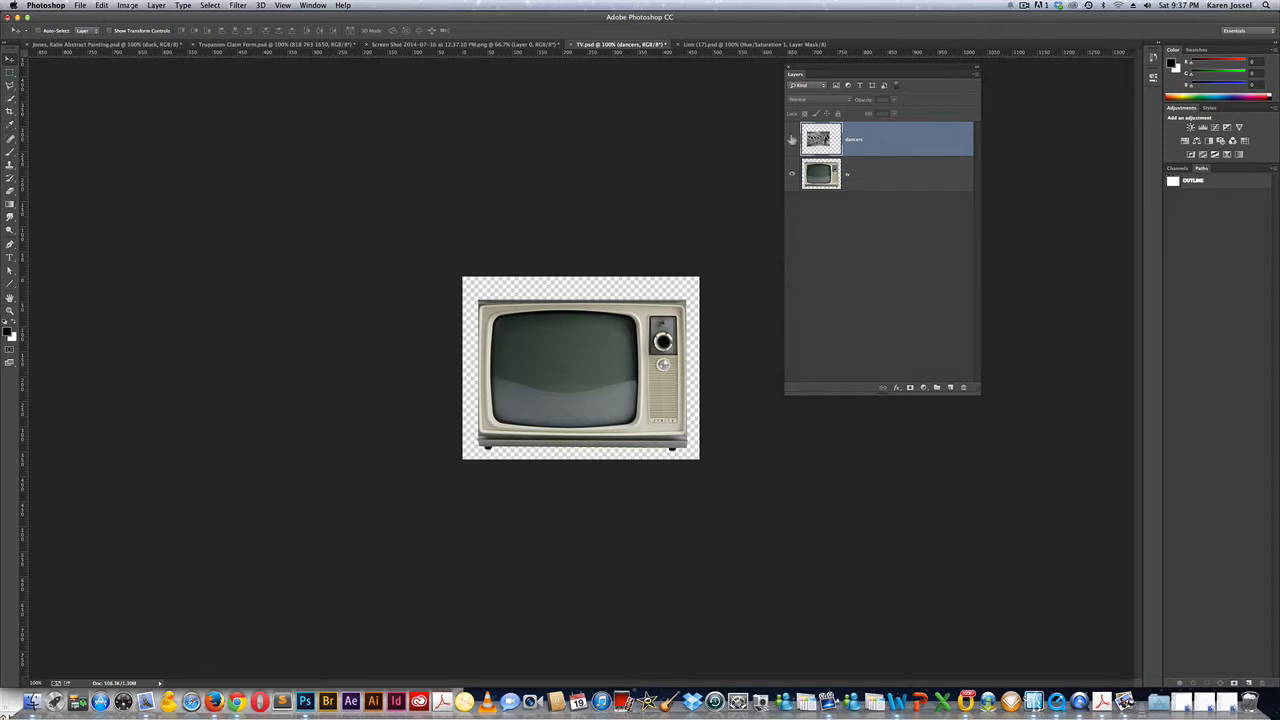
click(792, 140)
super+click(880, 175)
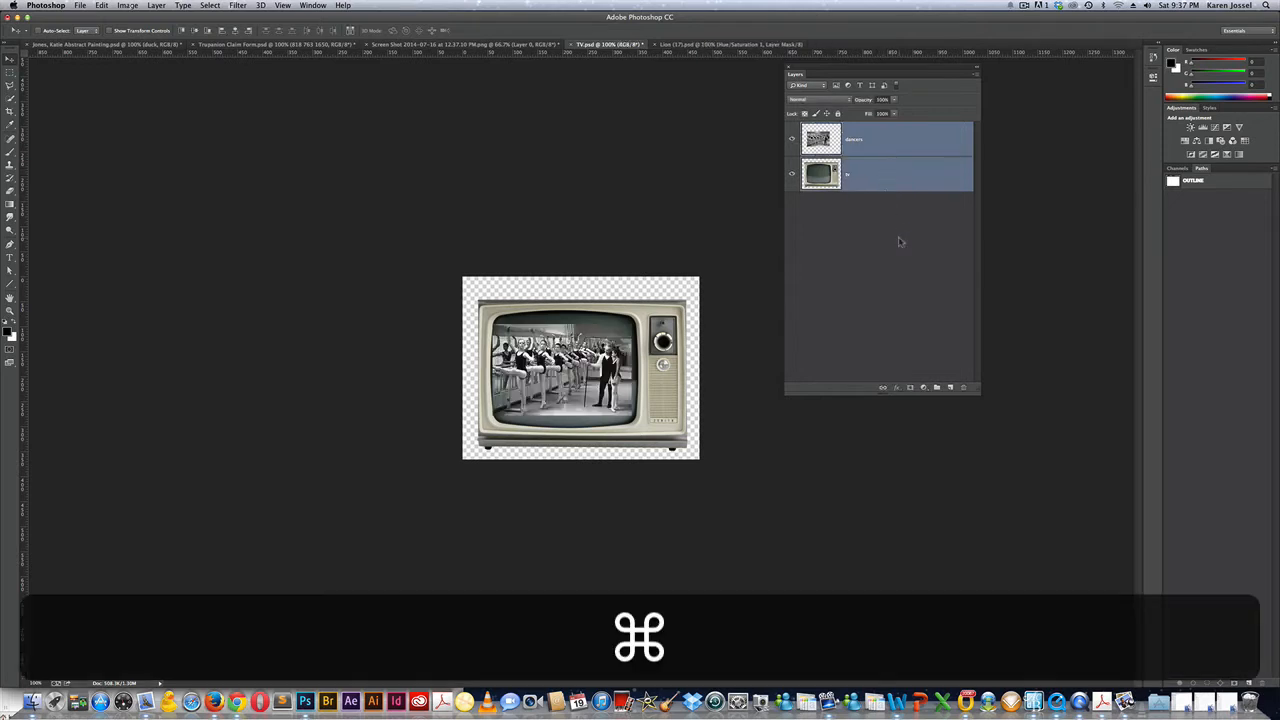
Group the dancers and tv layers into a new group named 'back up'.
click(976, 76)
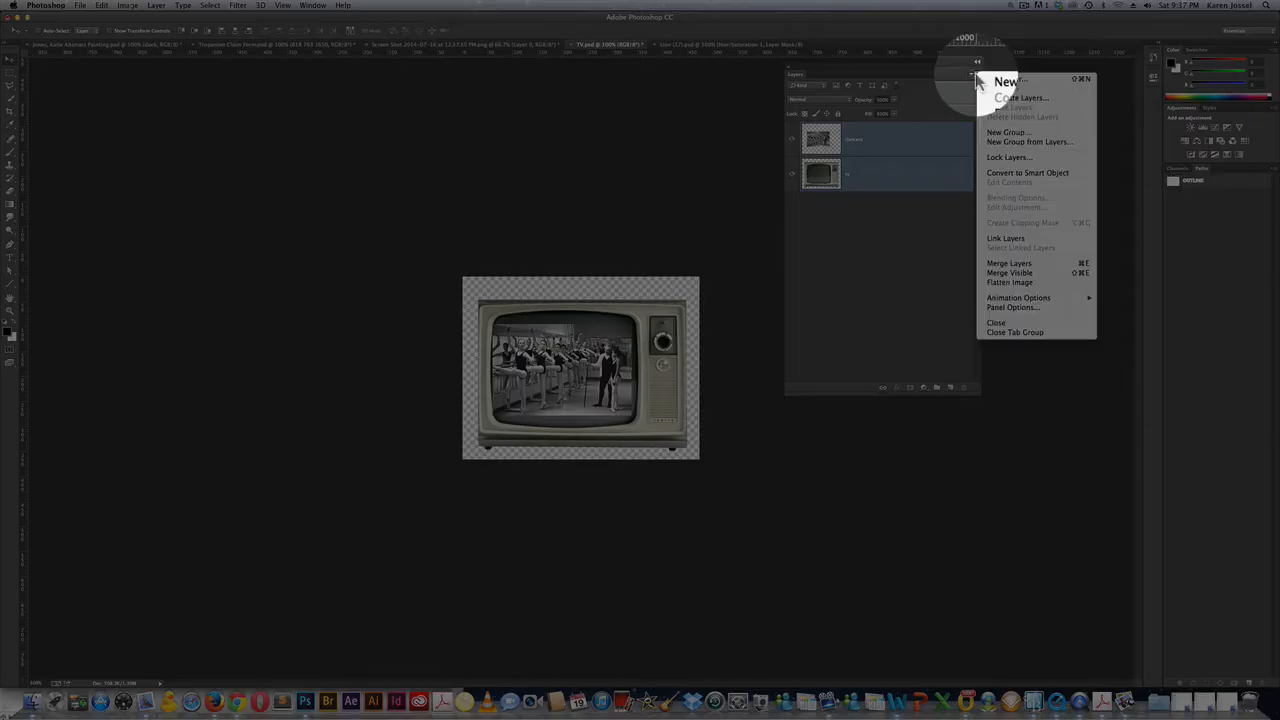
click(1010, 141)
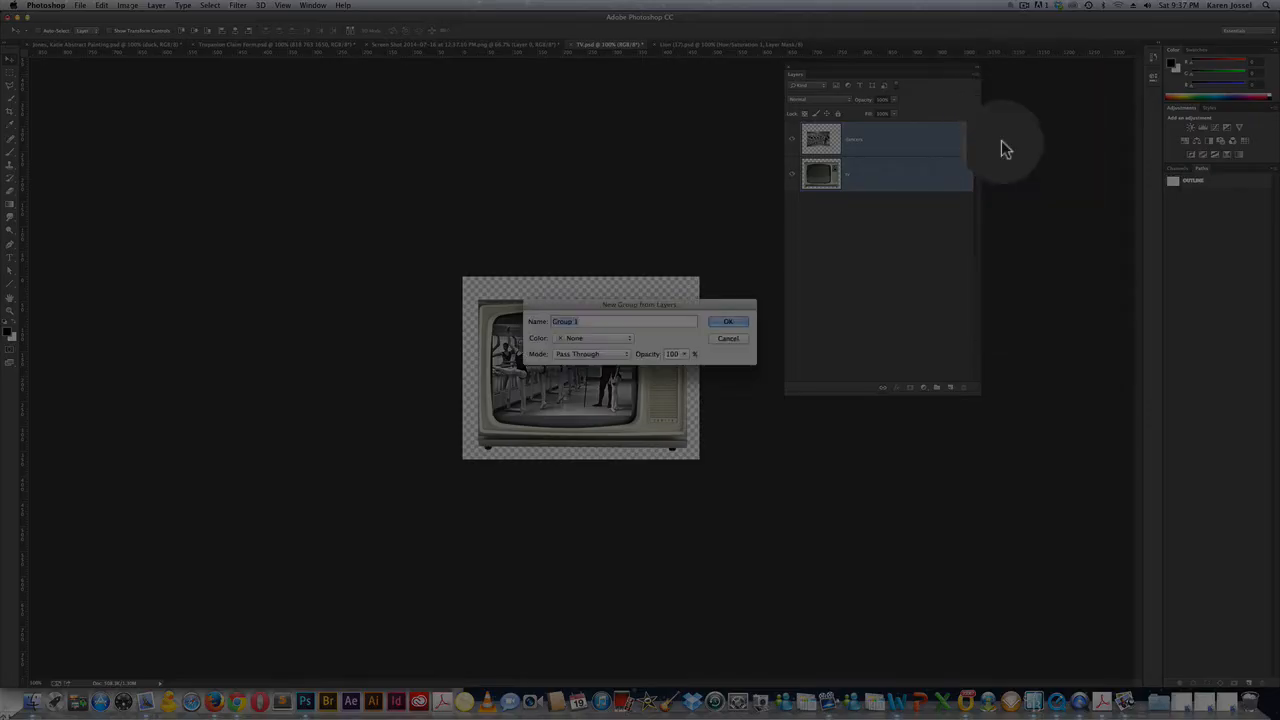
text(back up)
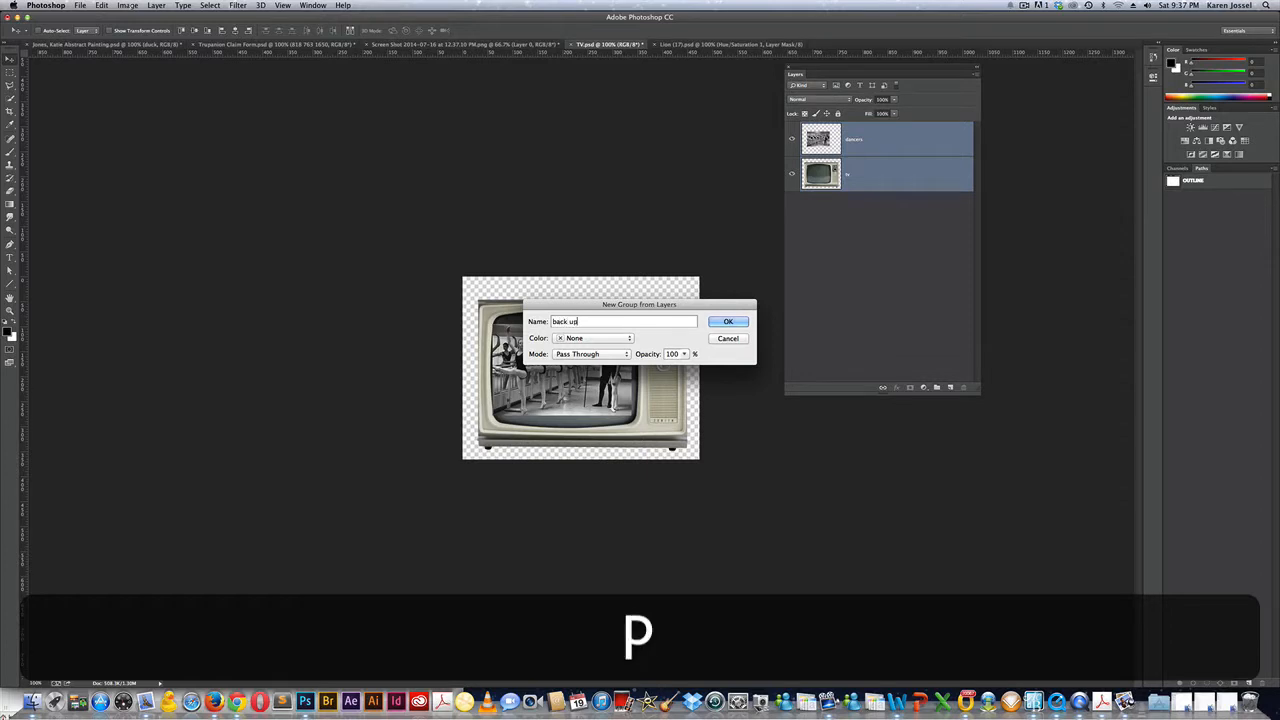
key(Return)
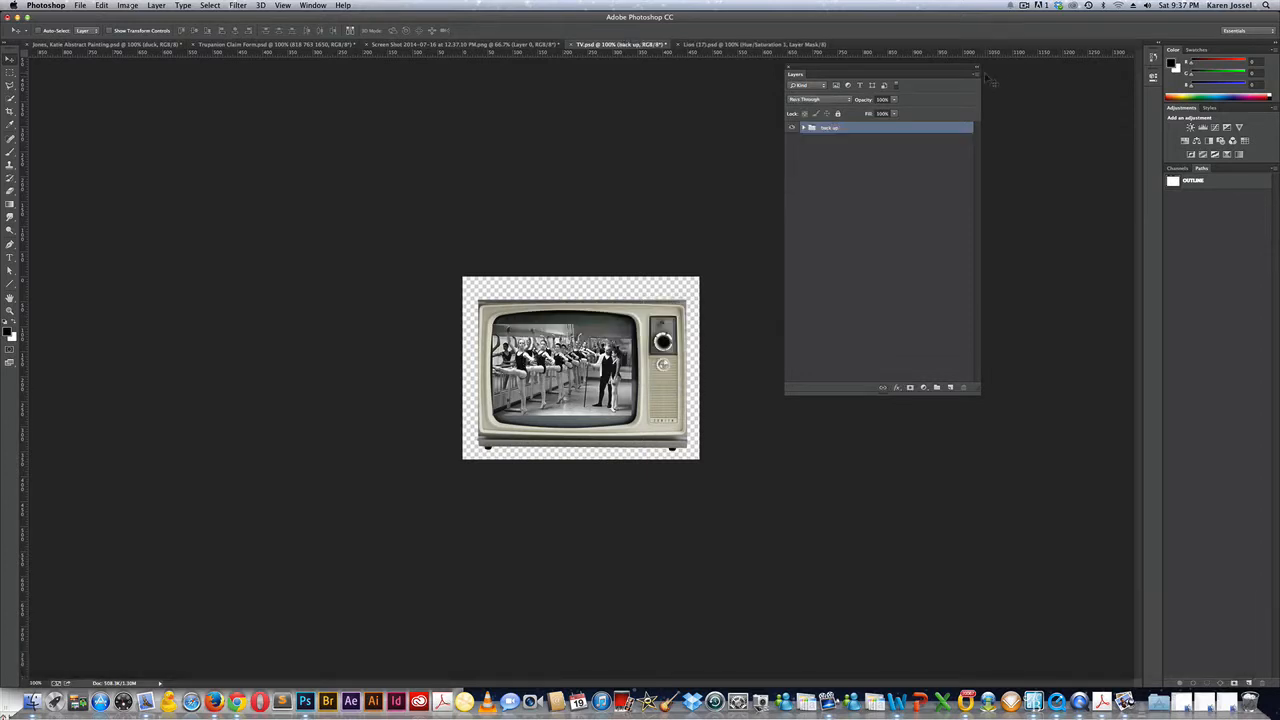
Duplicate the group as 'tv composition', expand it, hide its dancers layer and select tv.
click(975, 77)
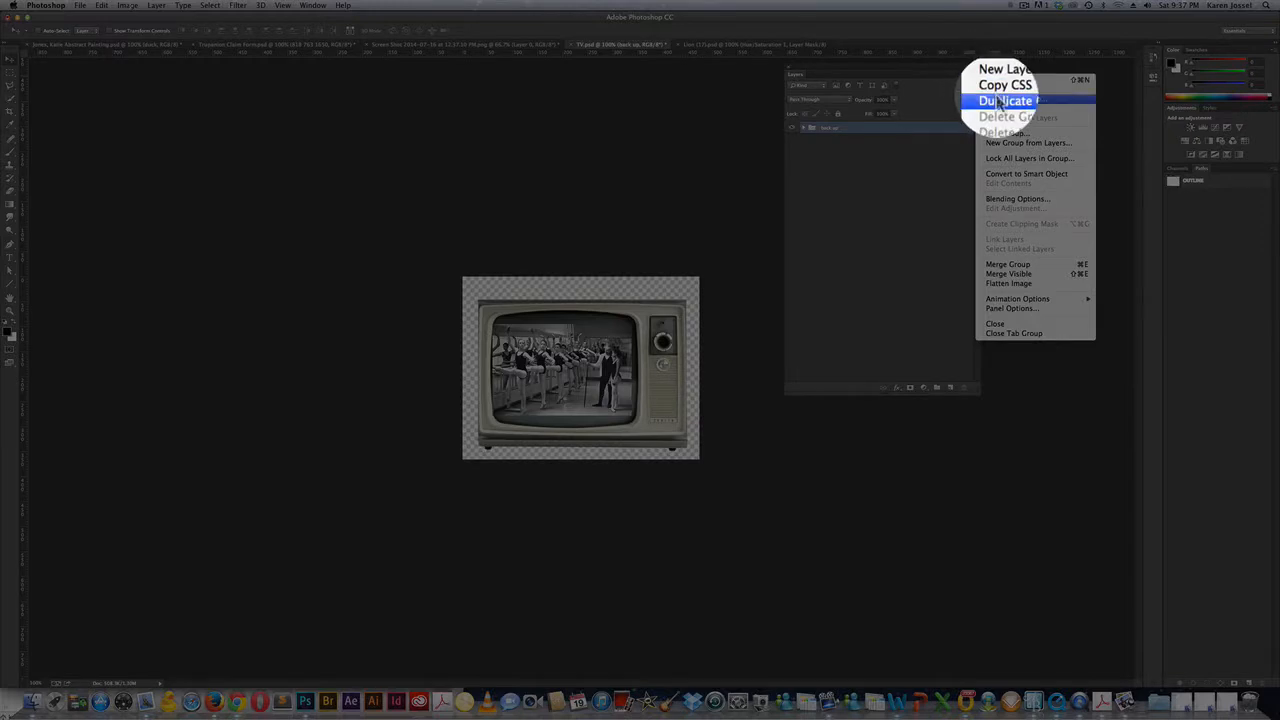
click(1003, 100)
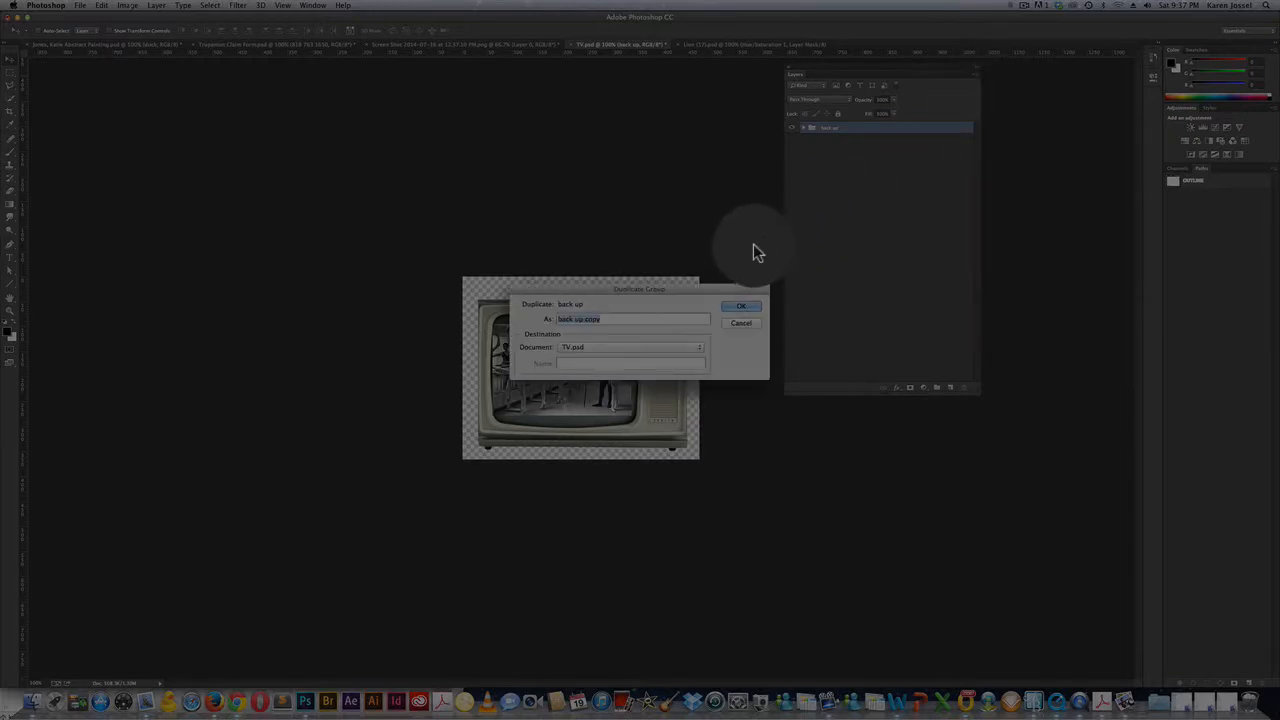
text(tv )
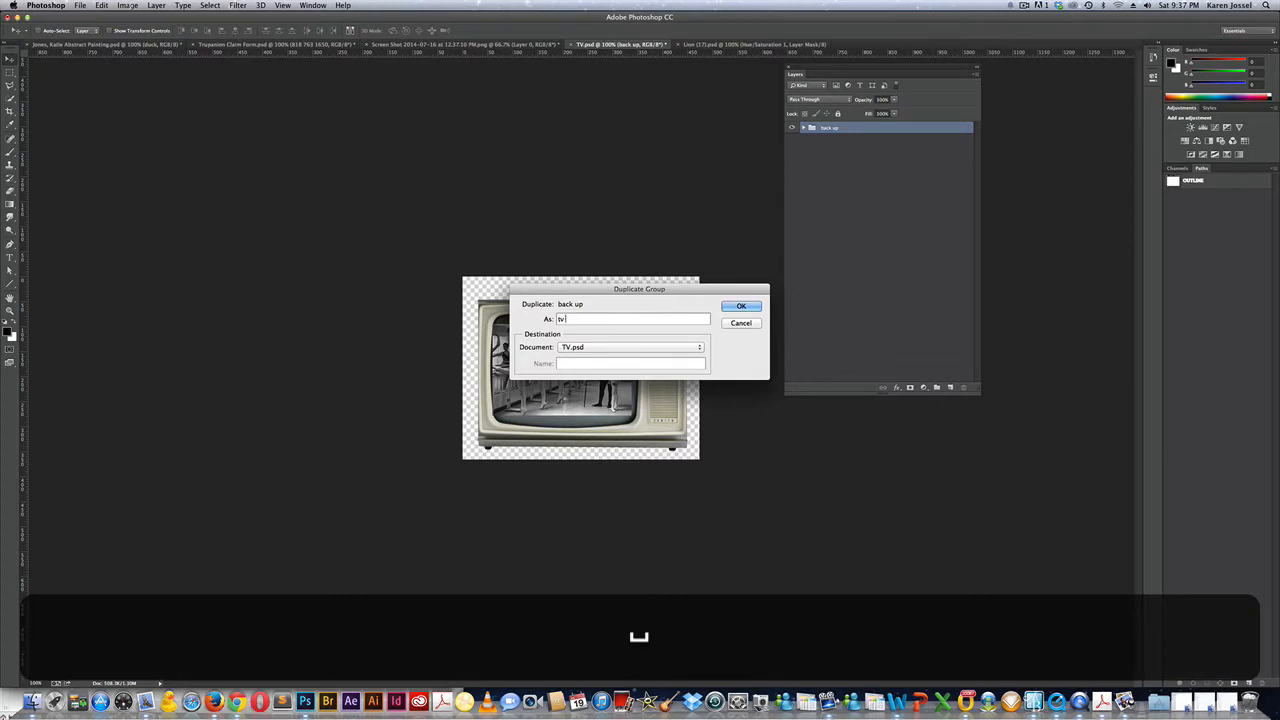
text(composition)
key(Return)
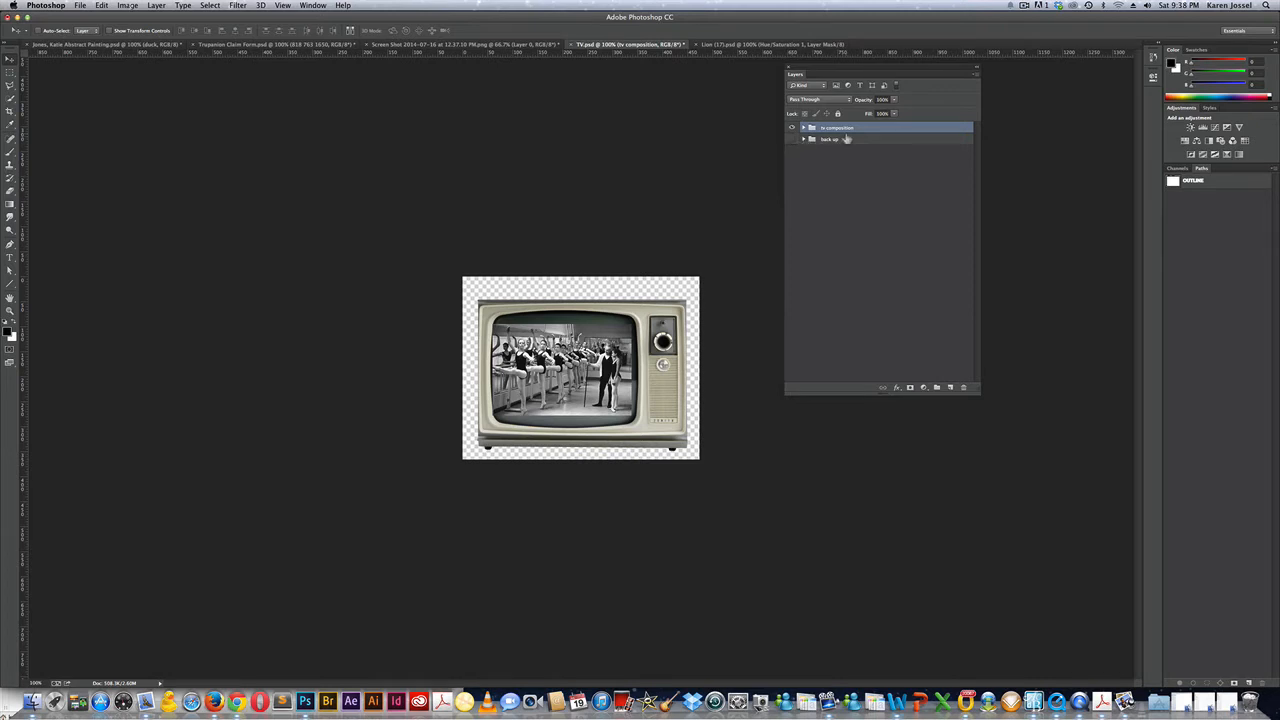
click(804, 128)
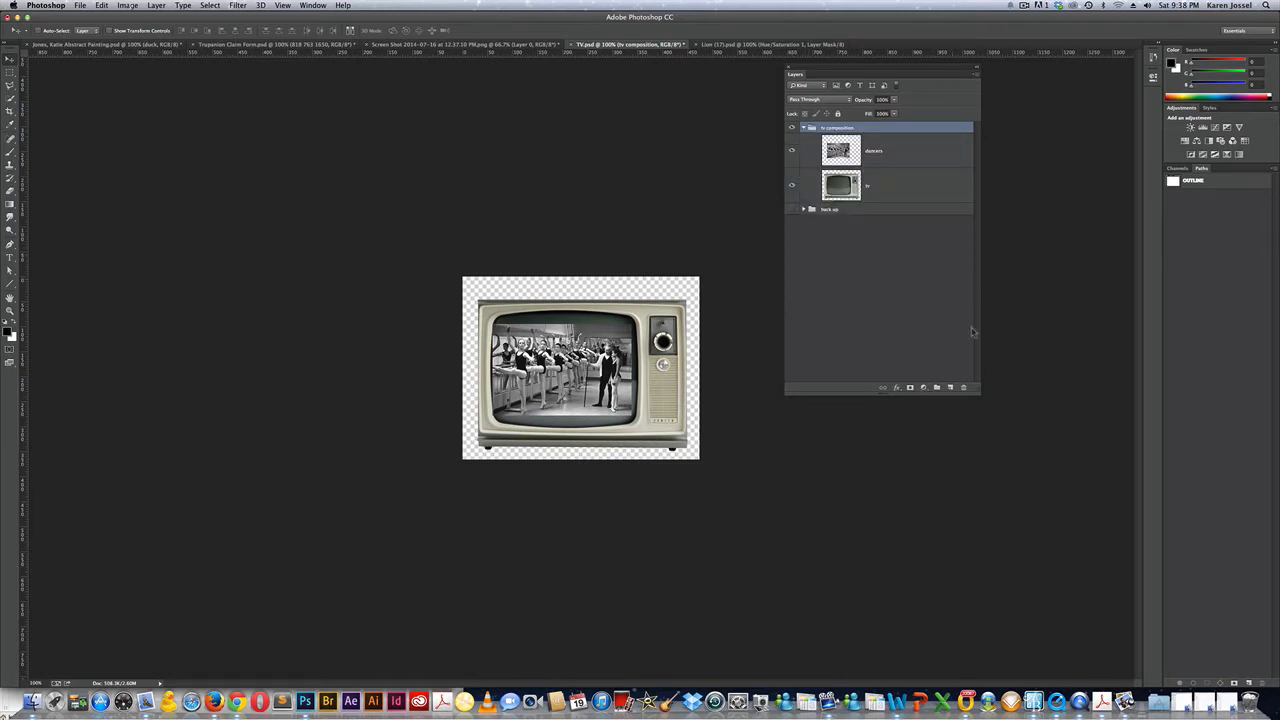
drag(977, 395, 1037, 541)
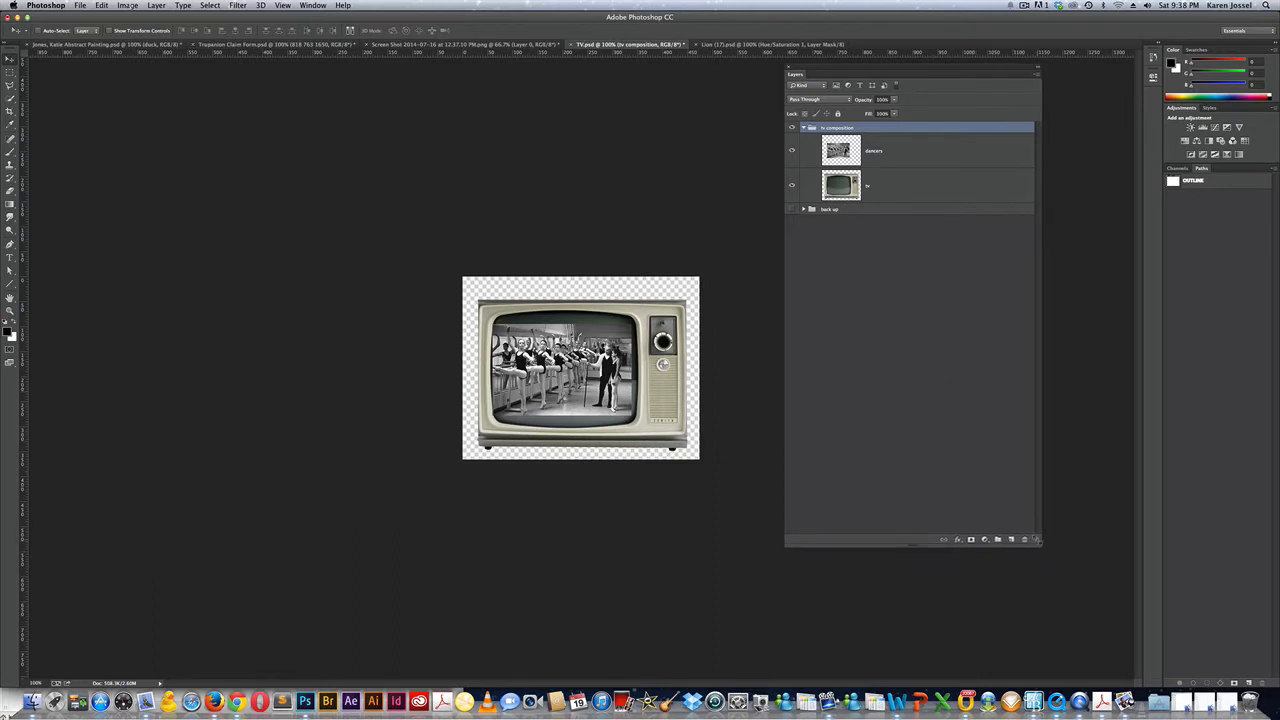
click(792, 150)
click(918, 184)
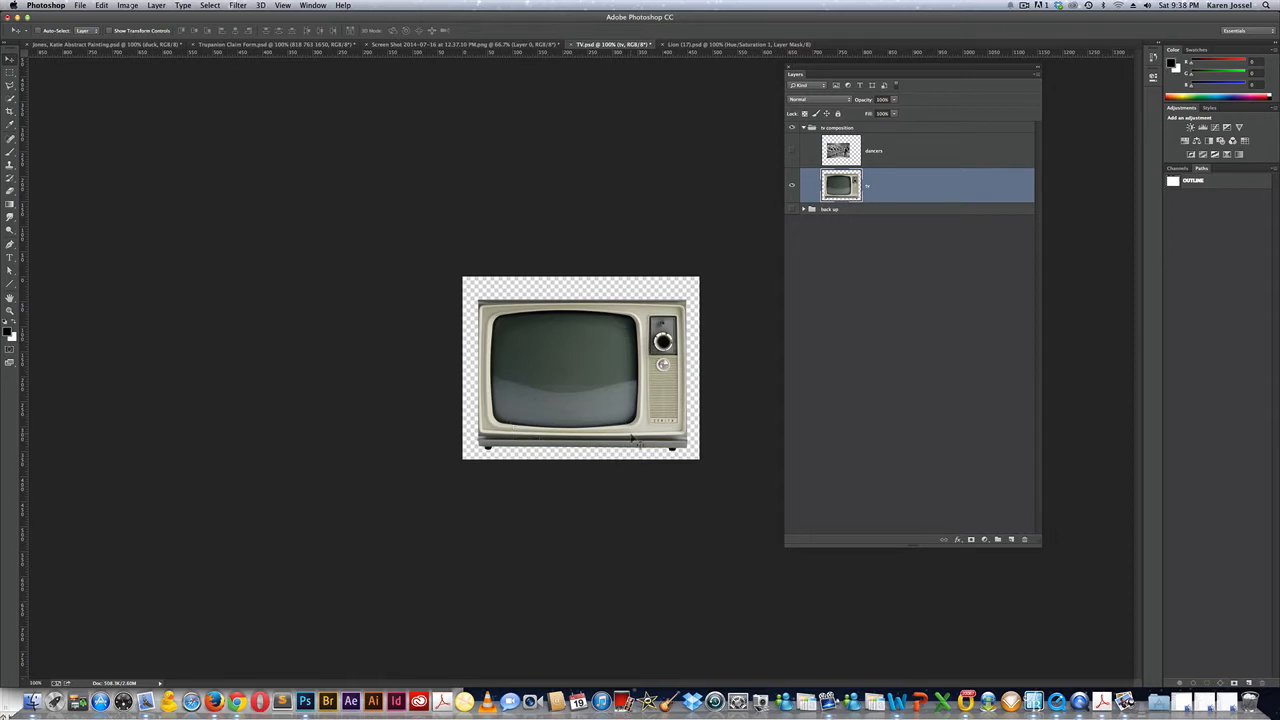
Select the TV's dark screen with the Quick Selection tool with Auto-Enhance turned on.
click(10, 99)
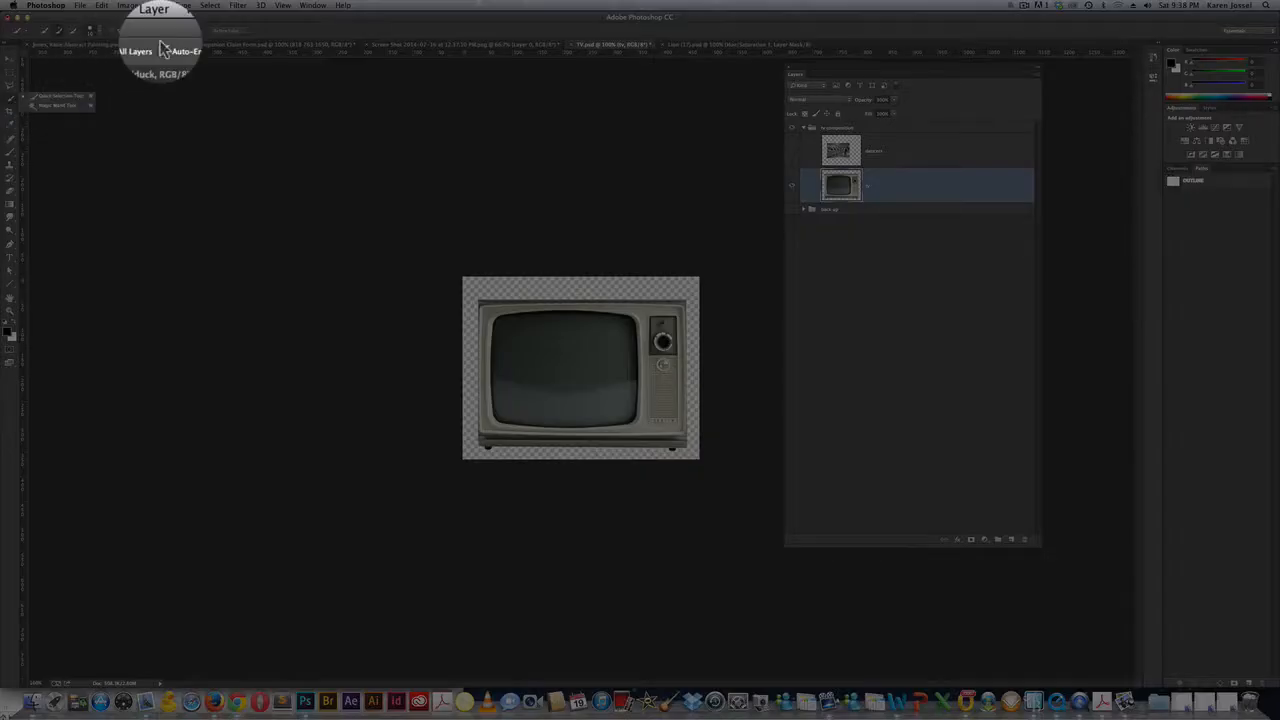
click(163, 29)
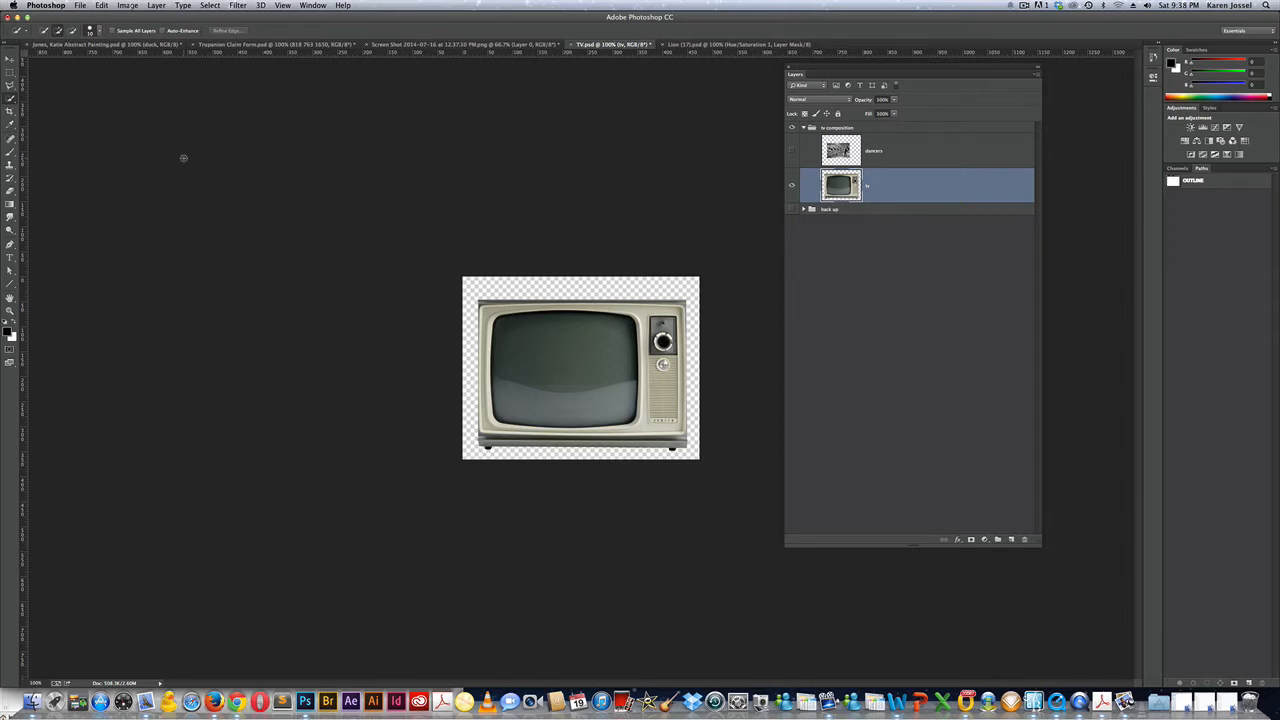
click(162, 31)
mouse_move(598, 327)
mouse_down()
mouse_move(552, 358)
mouse_move(602, 333)
mouse_up()
click(157, 6)
mouse_move(172, 30)
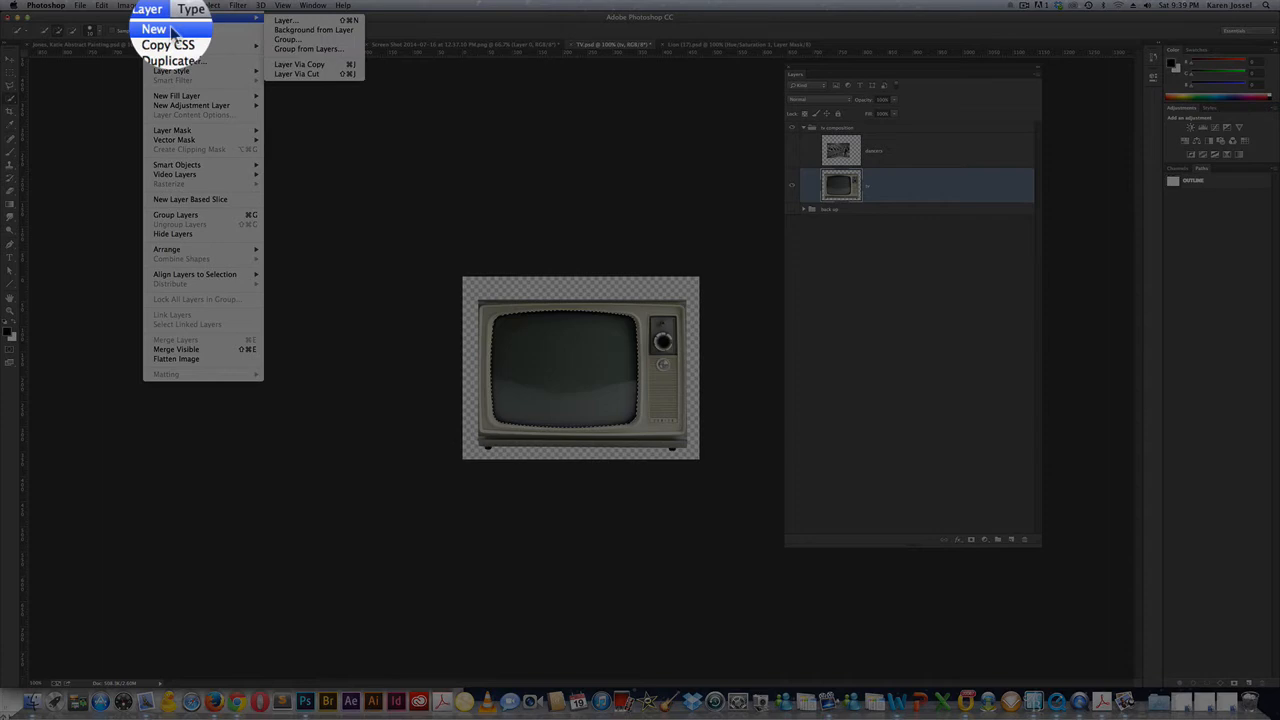
Cut the screen to a new layer named 'screen', stack it above dancers, and show dancers.
click(300, 74)
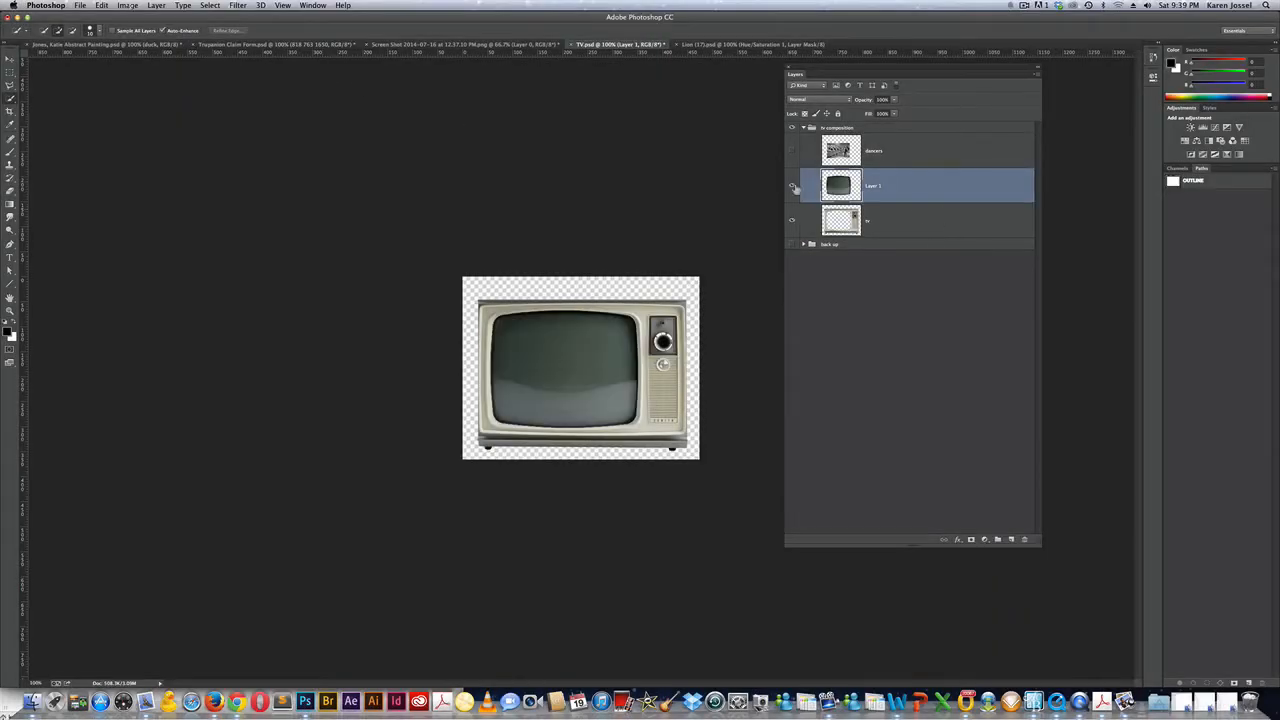
click(793, 188)
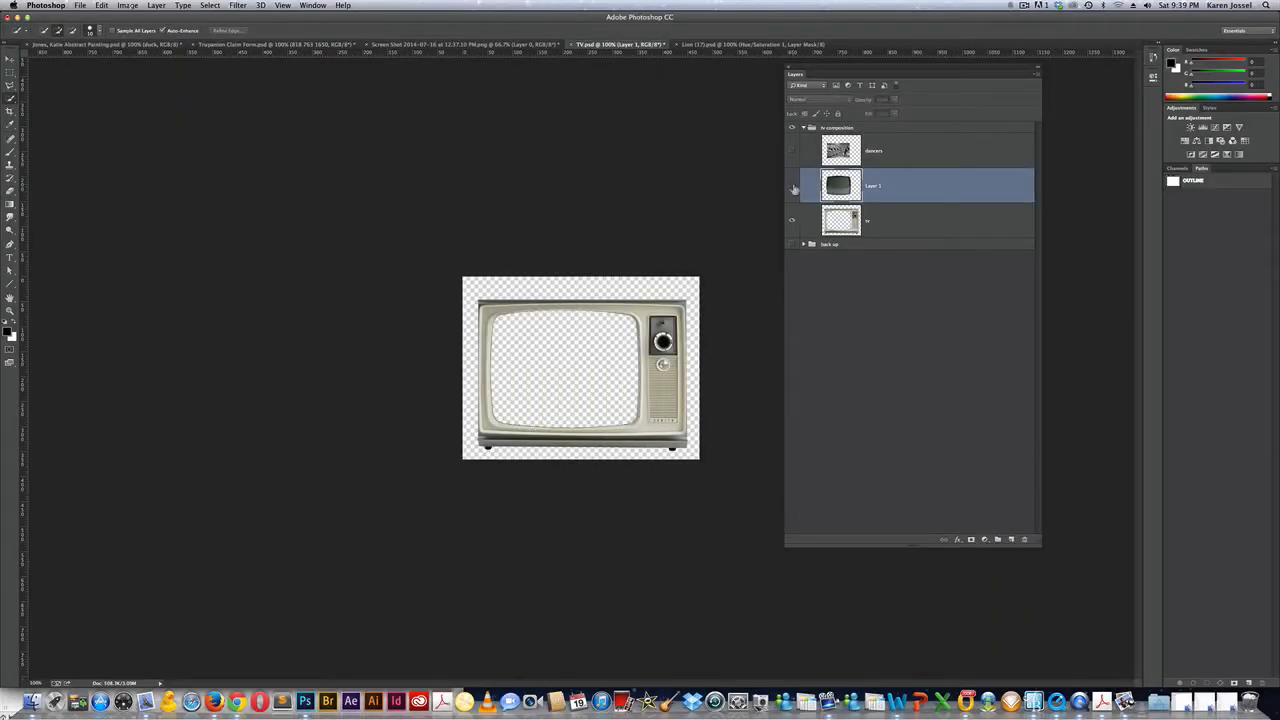
click(793, 188)
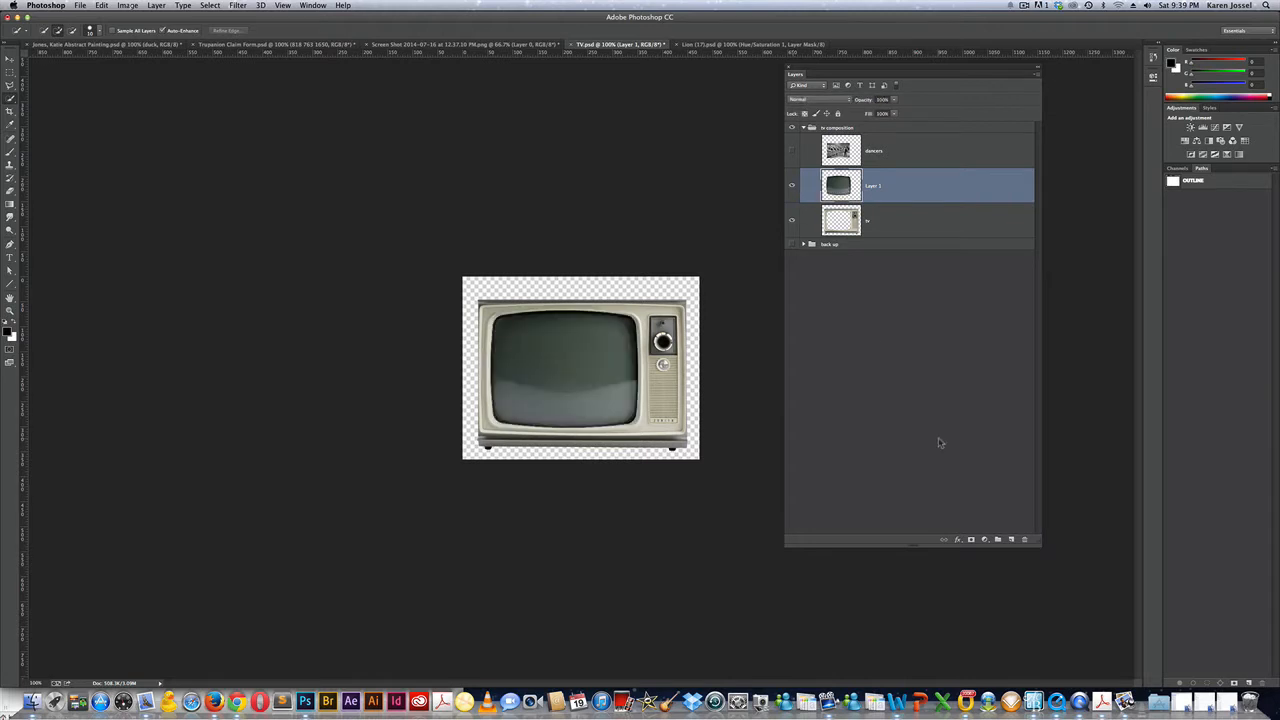
double_click(874, 186)
text(screen)
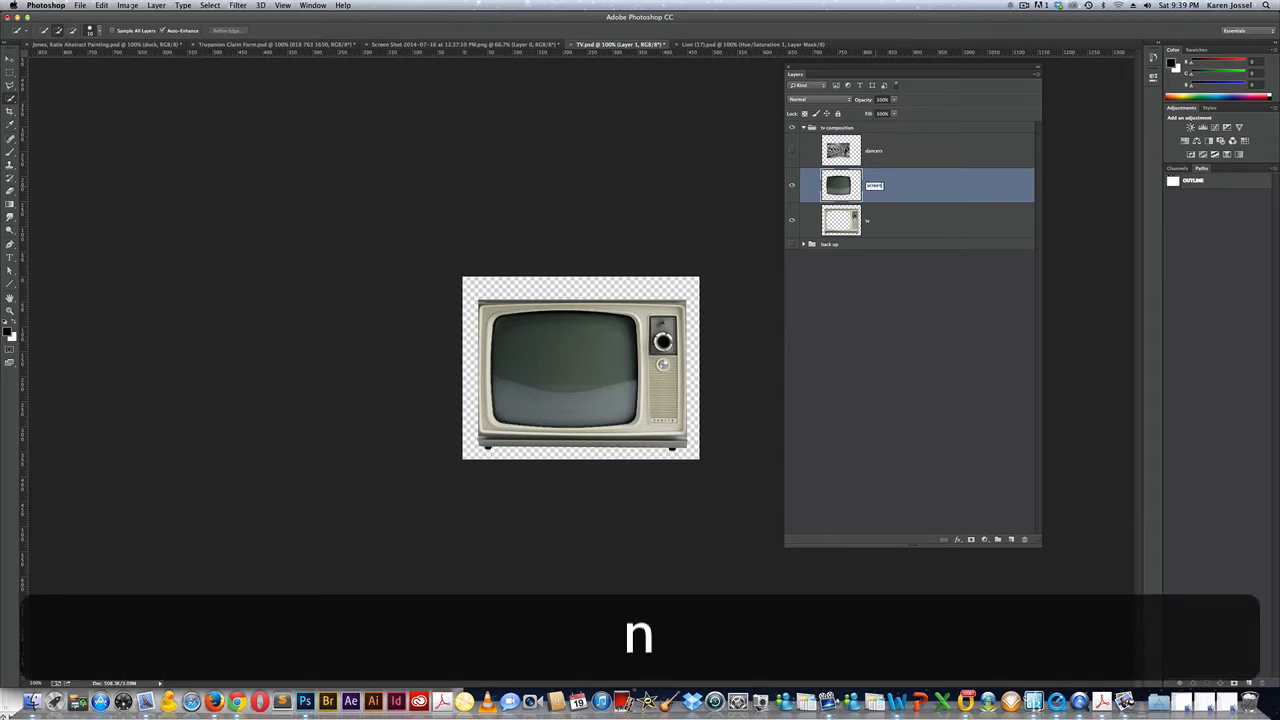
key(Return)
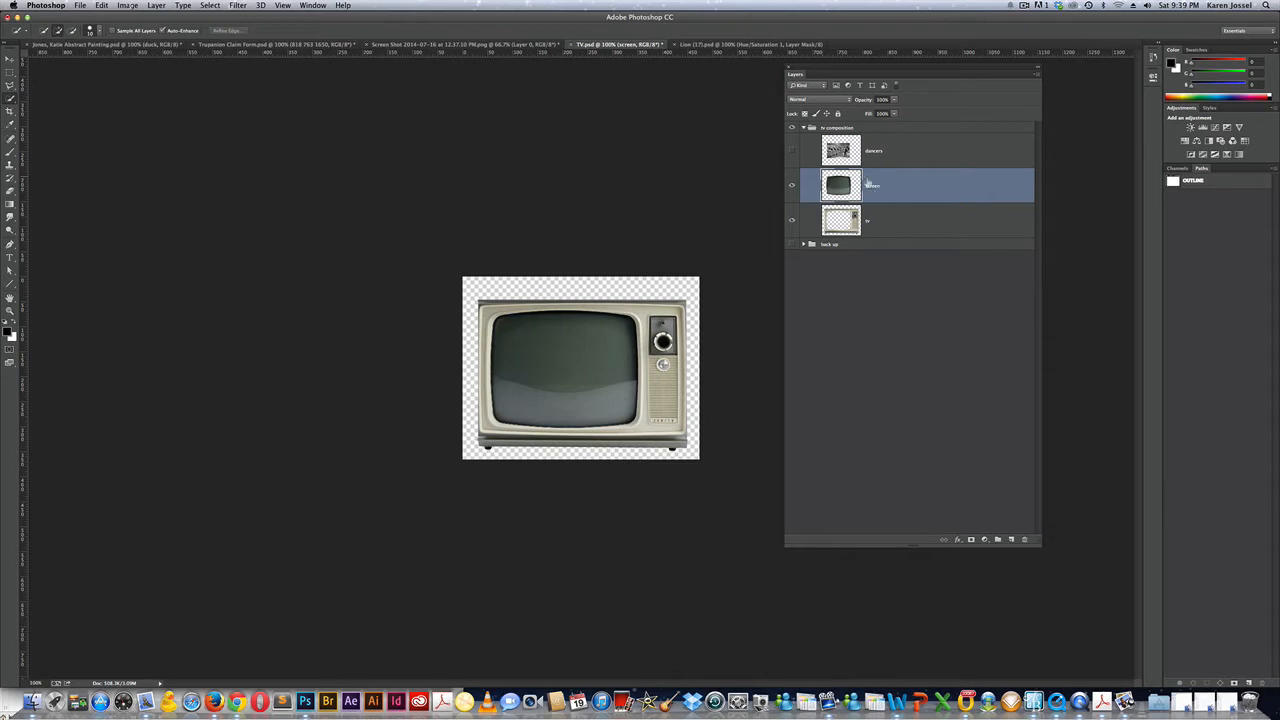
drag(907, 188, 908, 143)
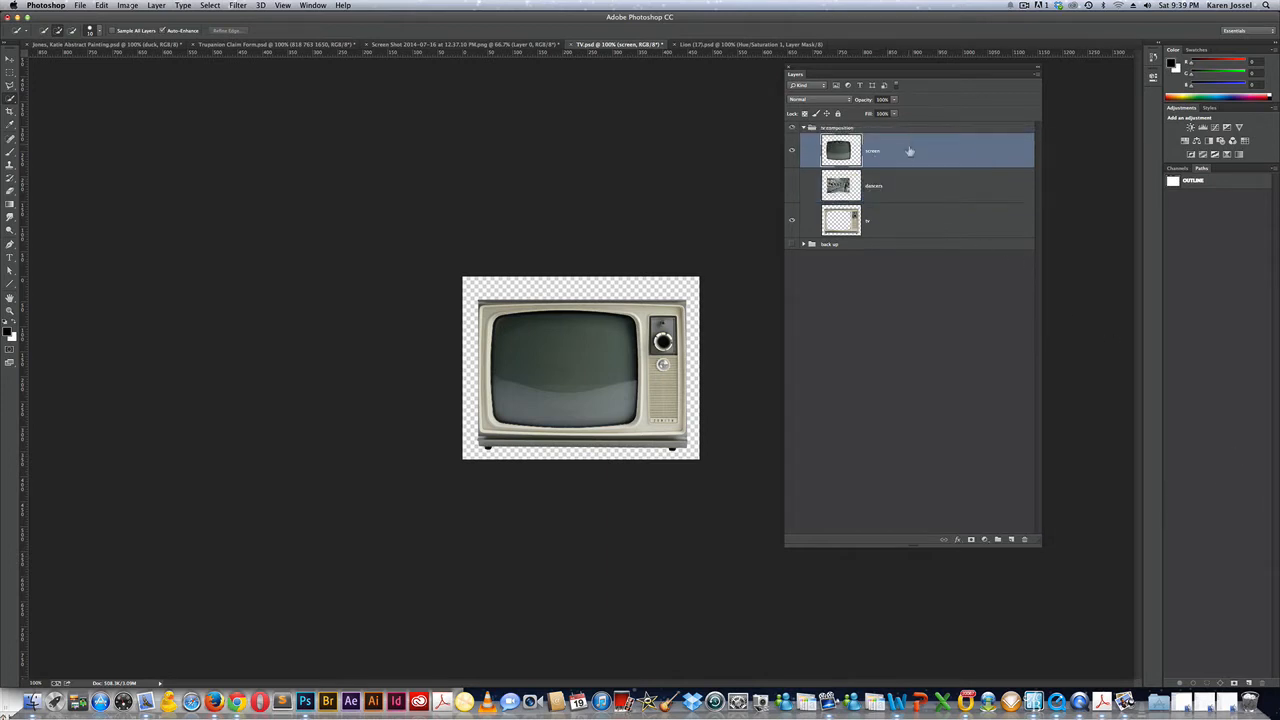
click(792, 186)
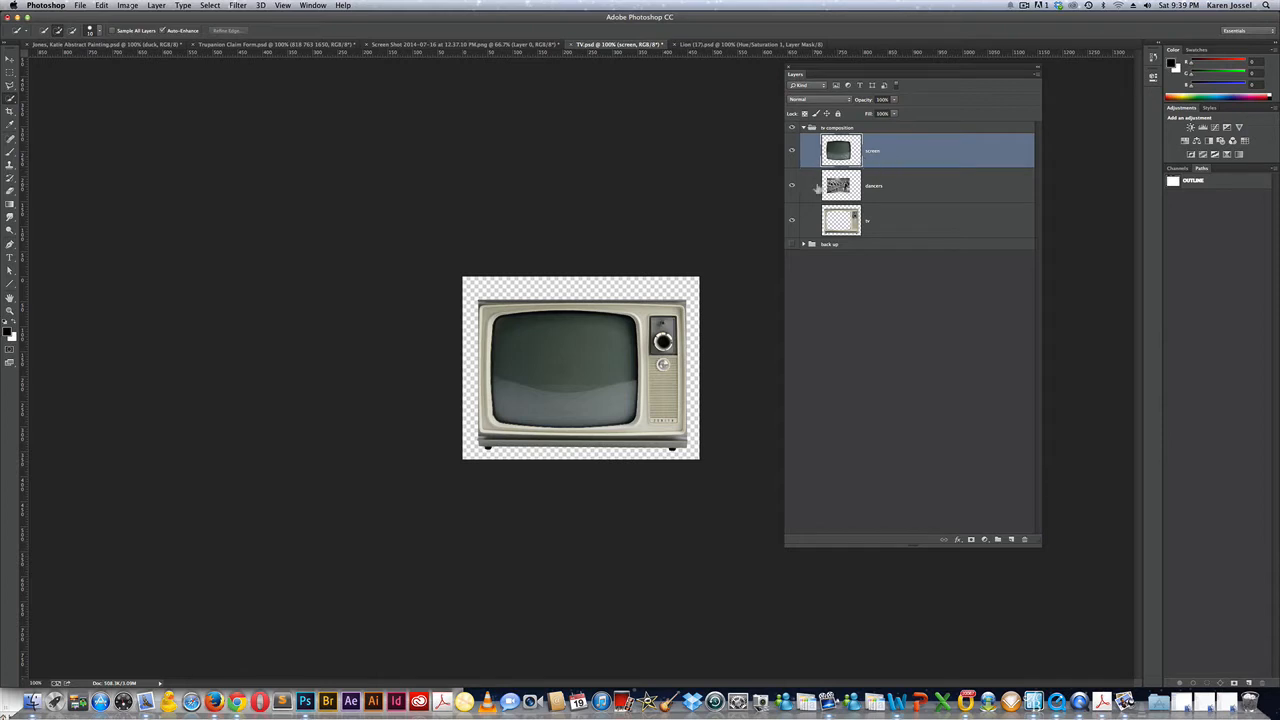
Try Multiply and Screen blend modes on the screen layer, settling on Hard Light.
click(816, 101)
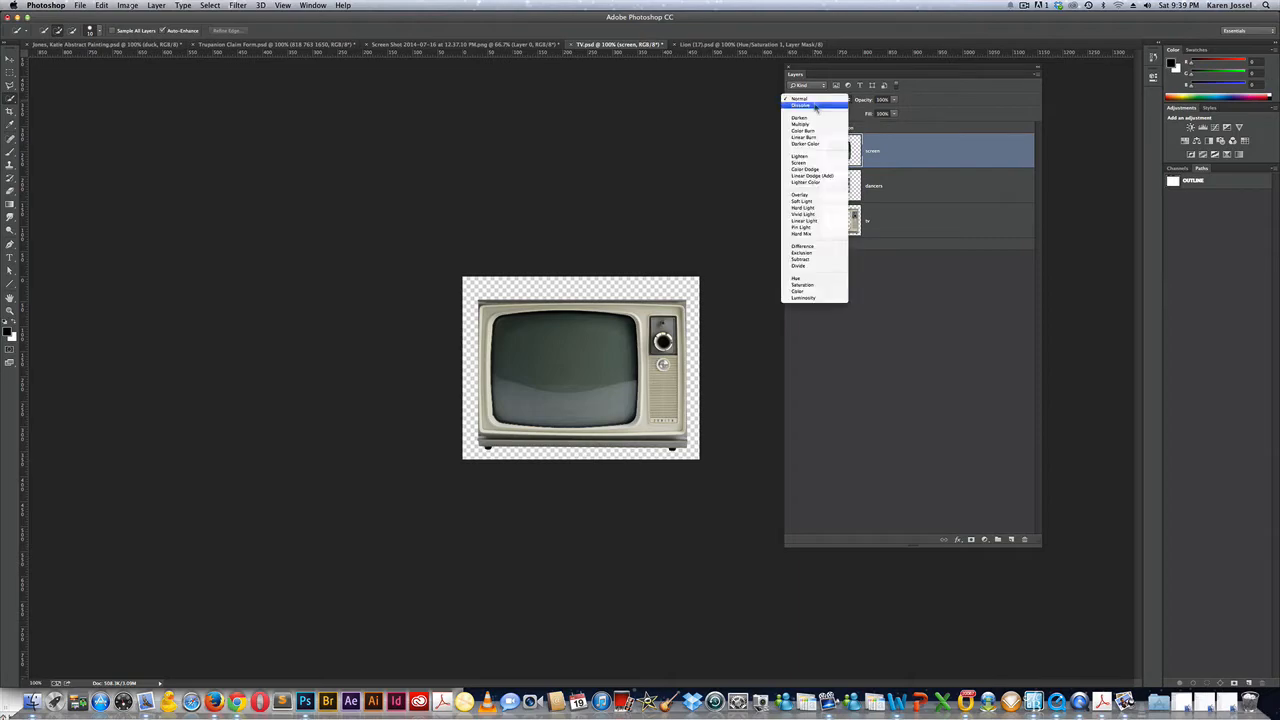
click(815, 128)
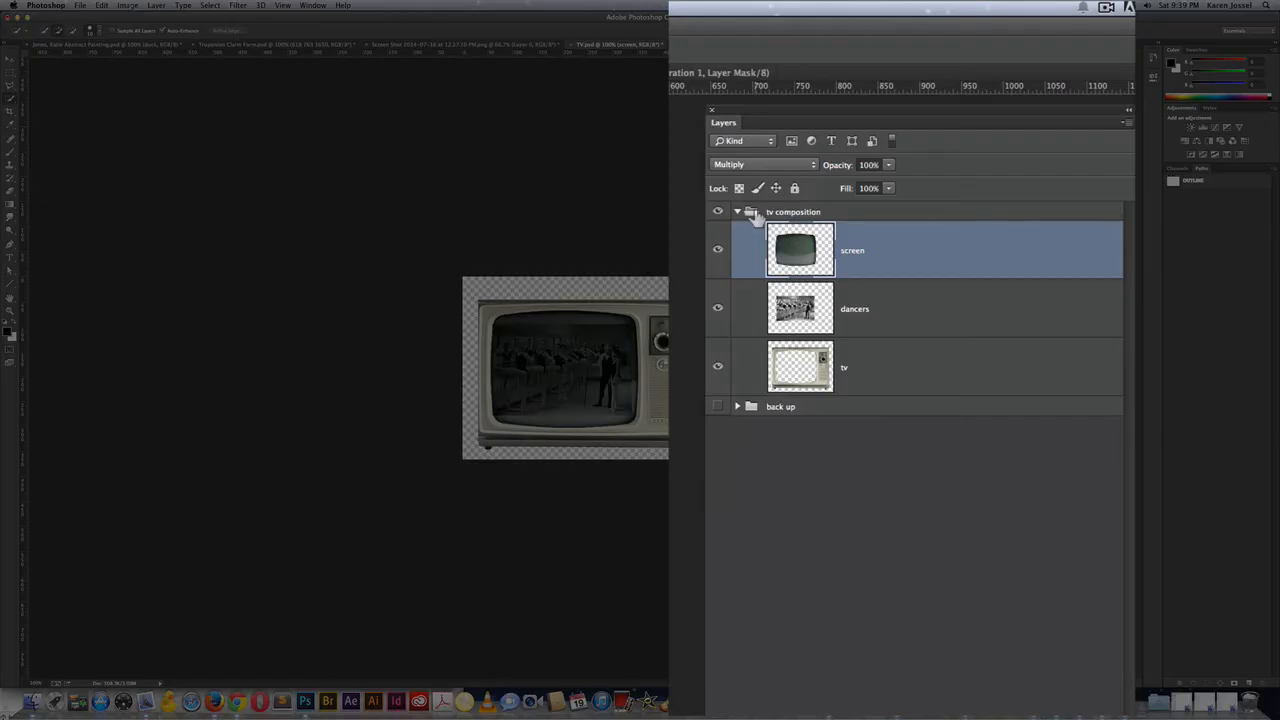
click(756, 166)
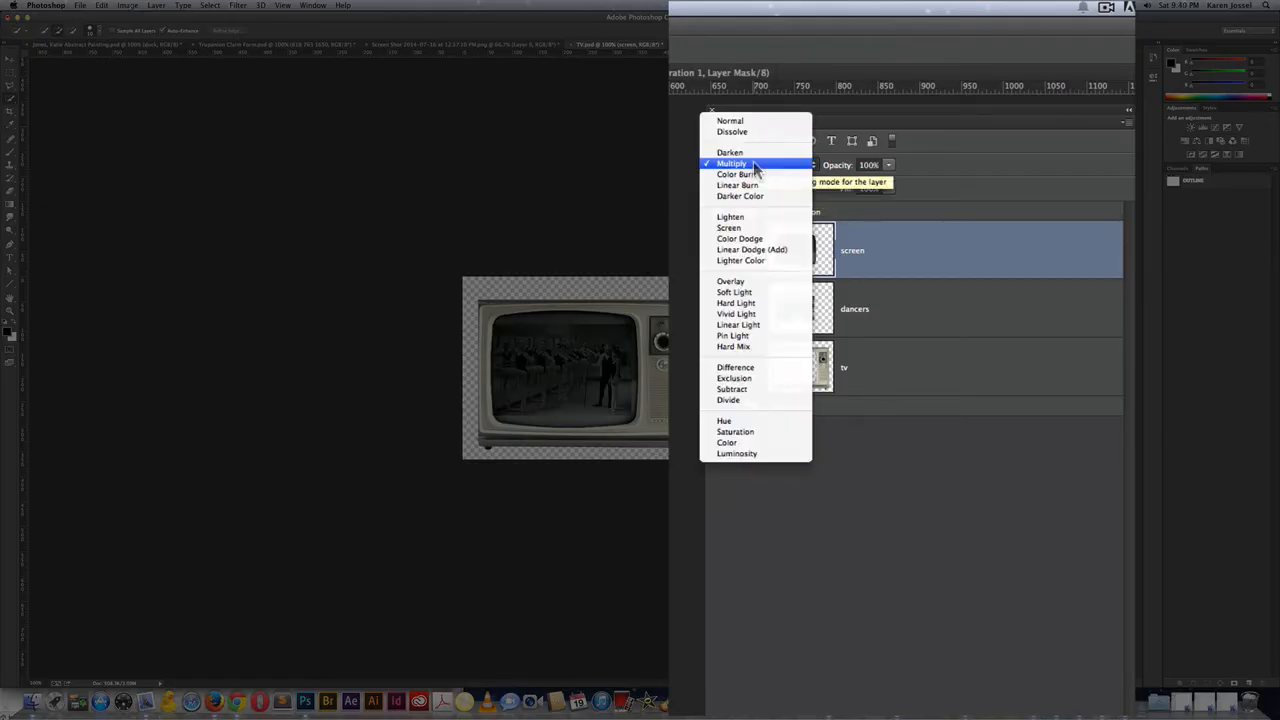
click(759, 228)
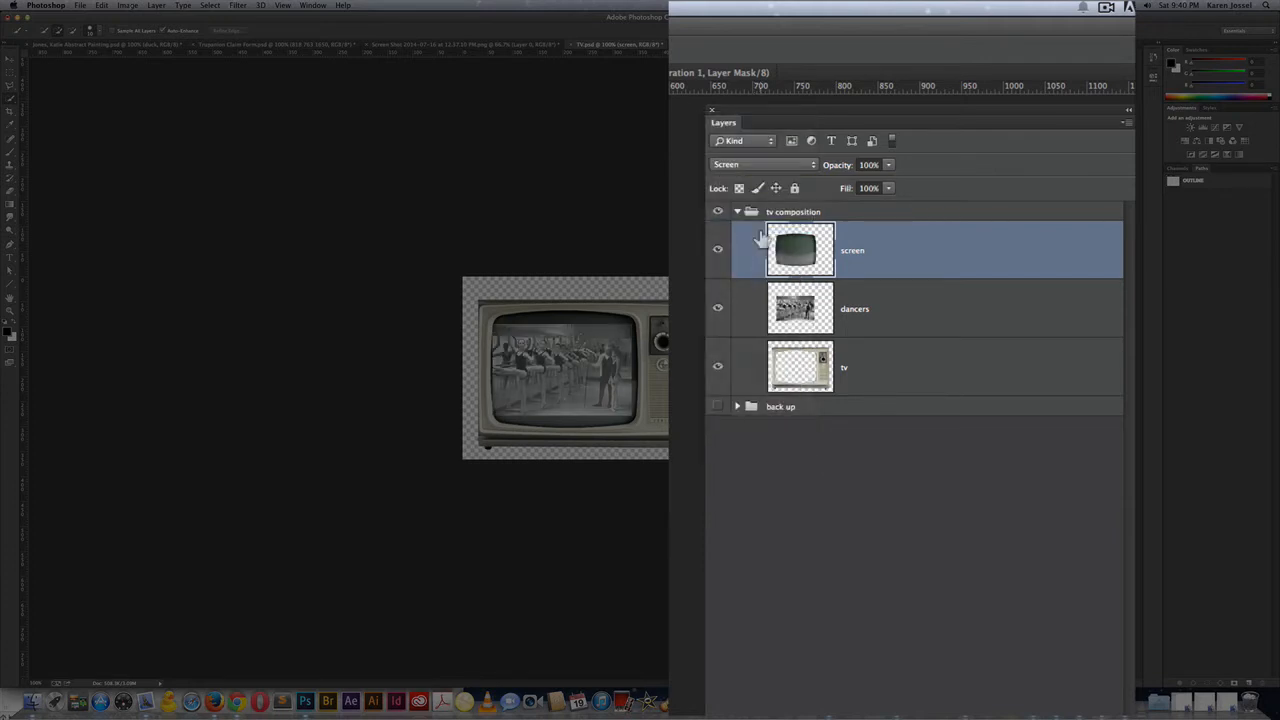
click(760, 165)
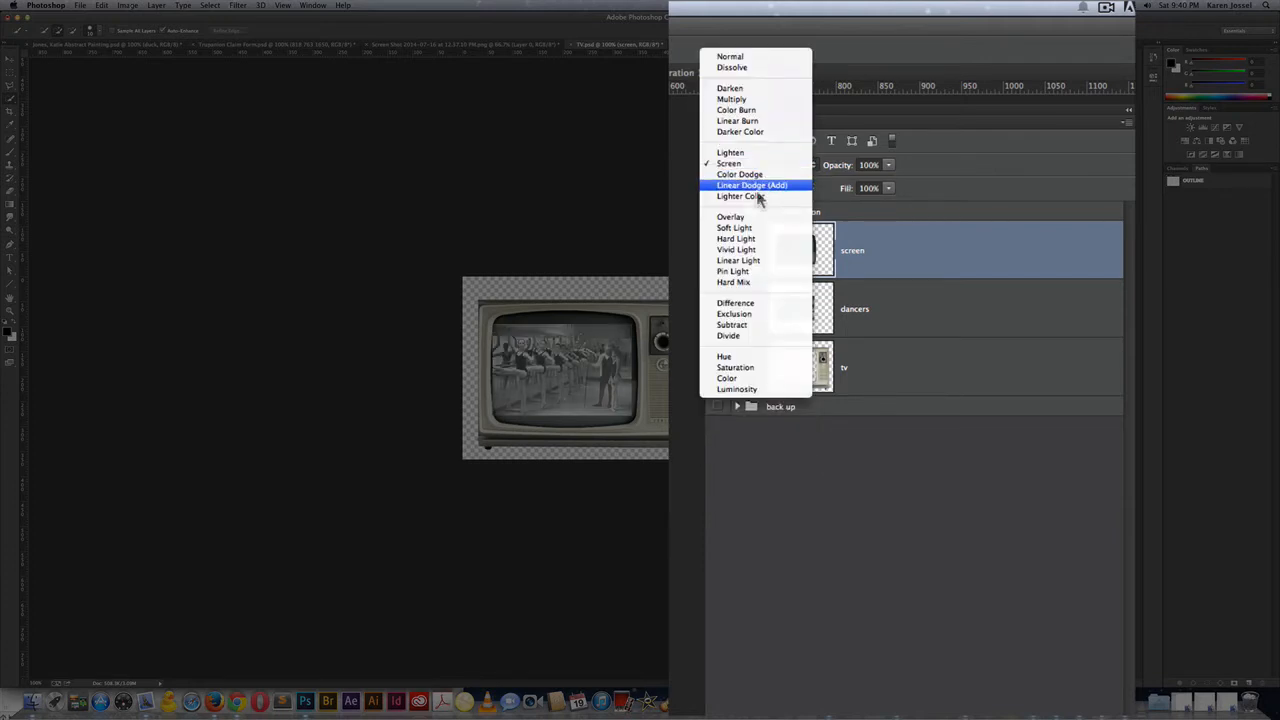
click(758, 239)
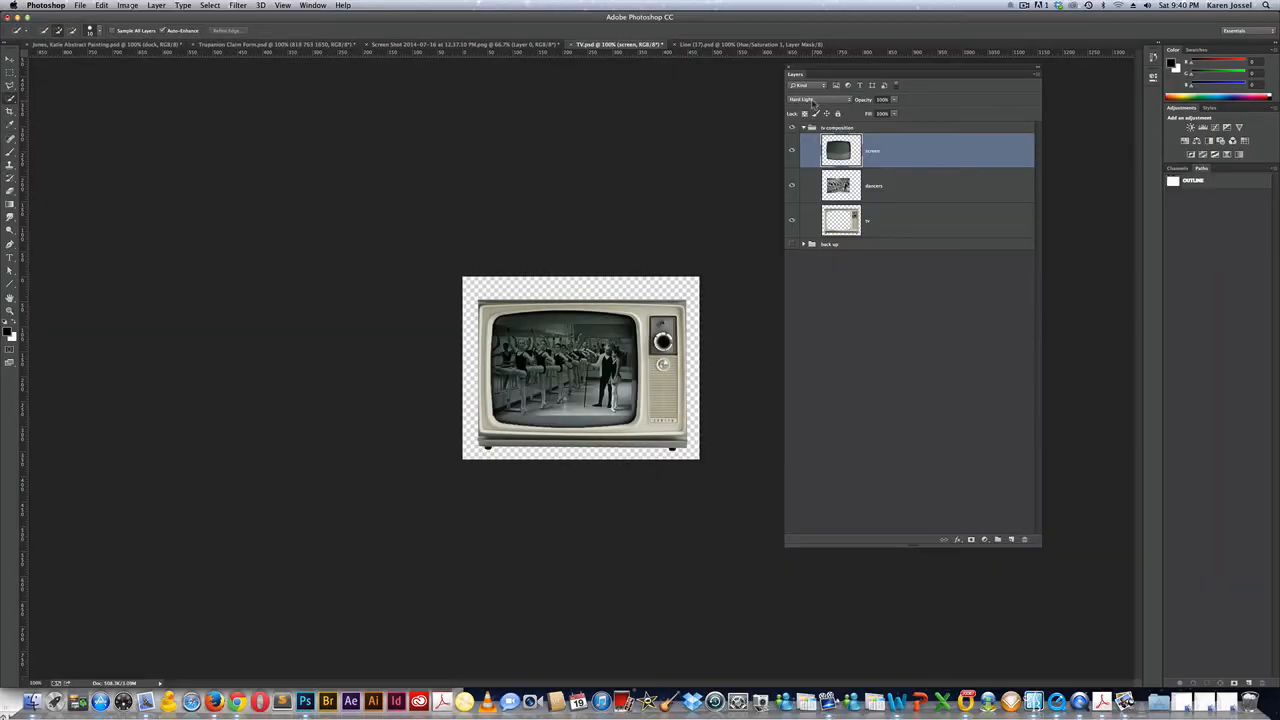
click(813, 101)
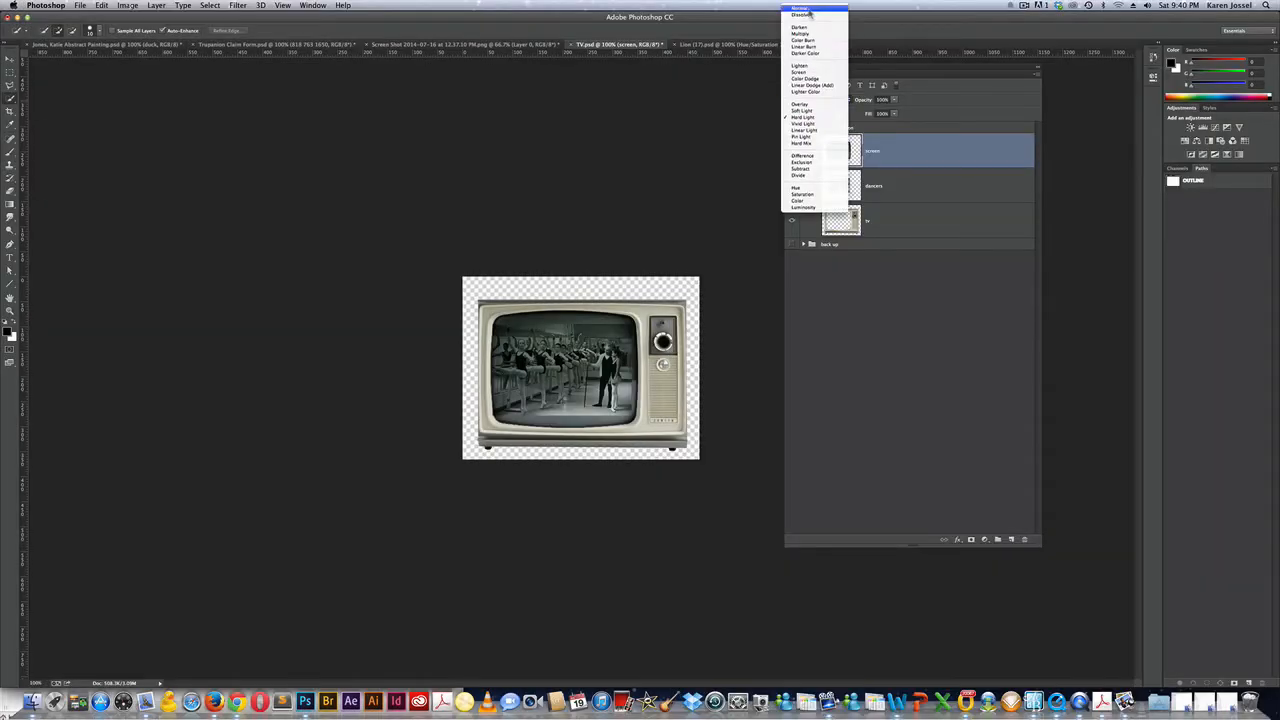
click(808, 10)
Hide the screen layer and select the dancers layer.
click(791, 150)
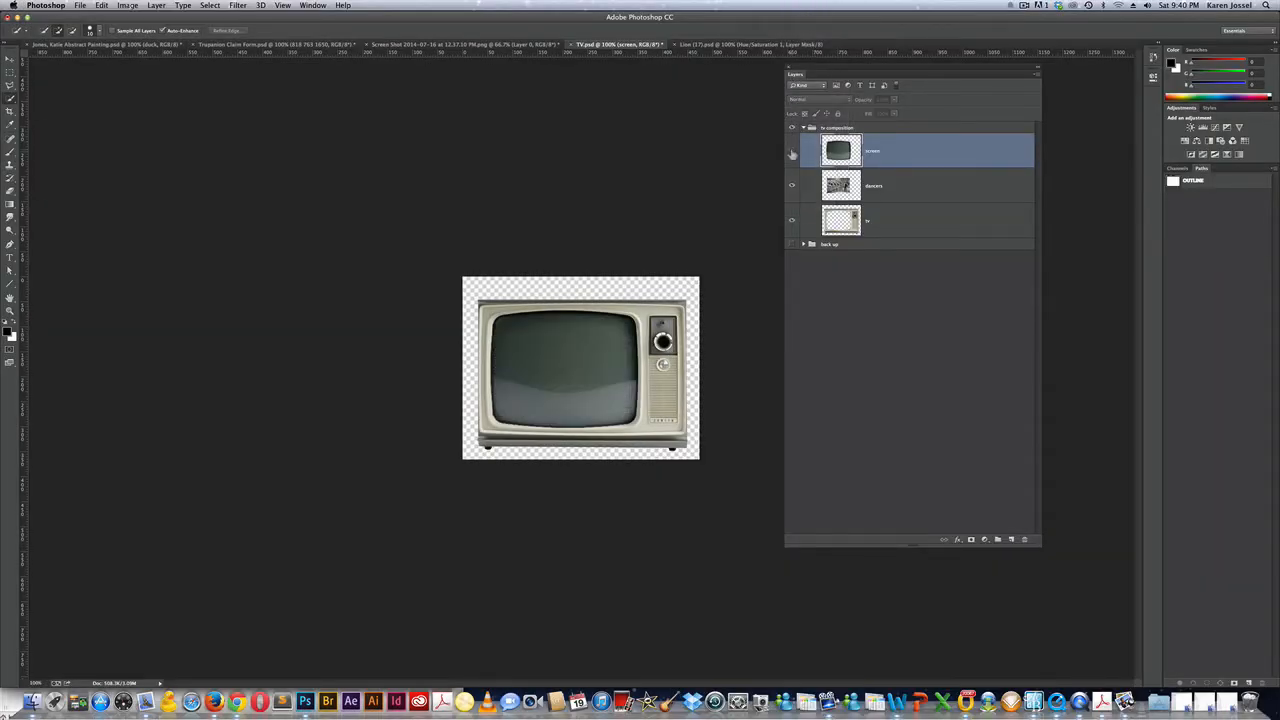
click(884, 191)
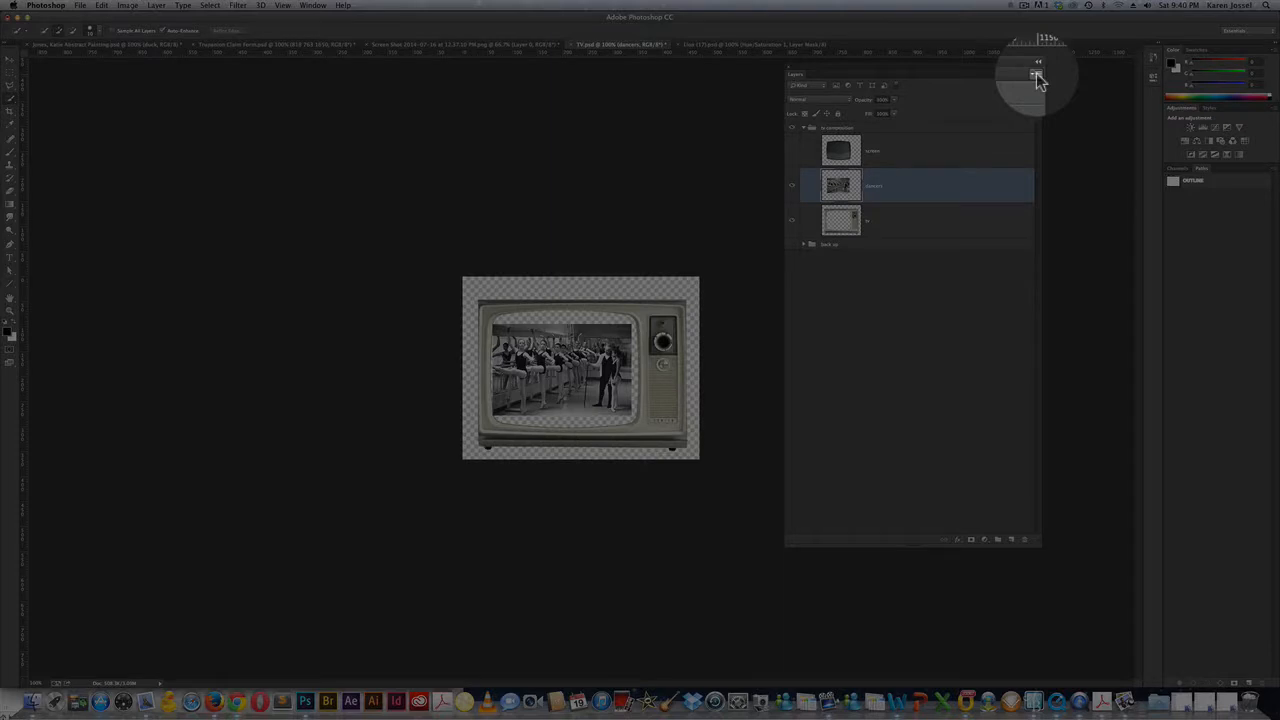
Convert the dancers layer to a smart object from the Layers panel menu.
click(1036, 76)
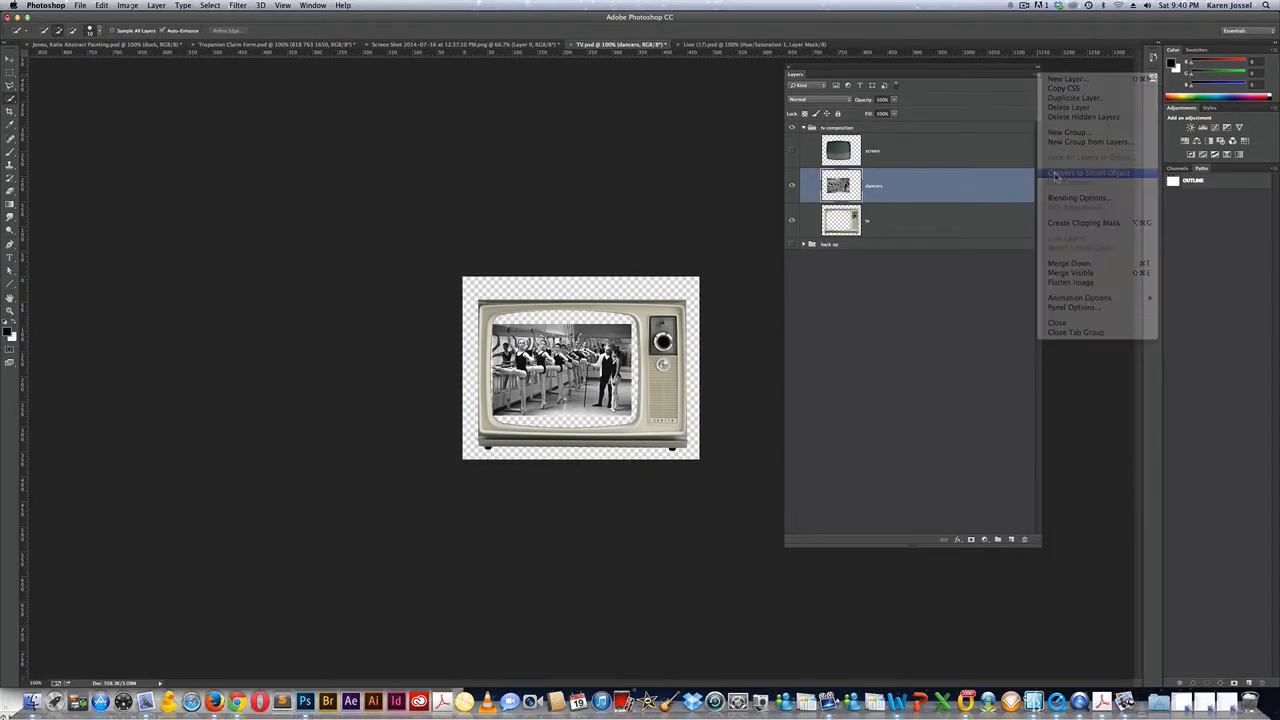
click(1060, 174)
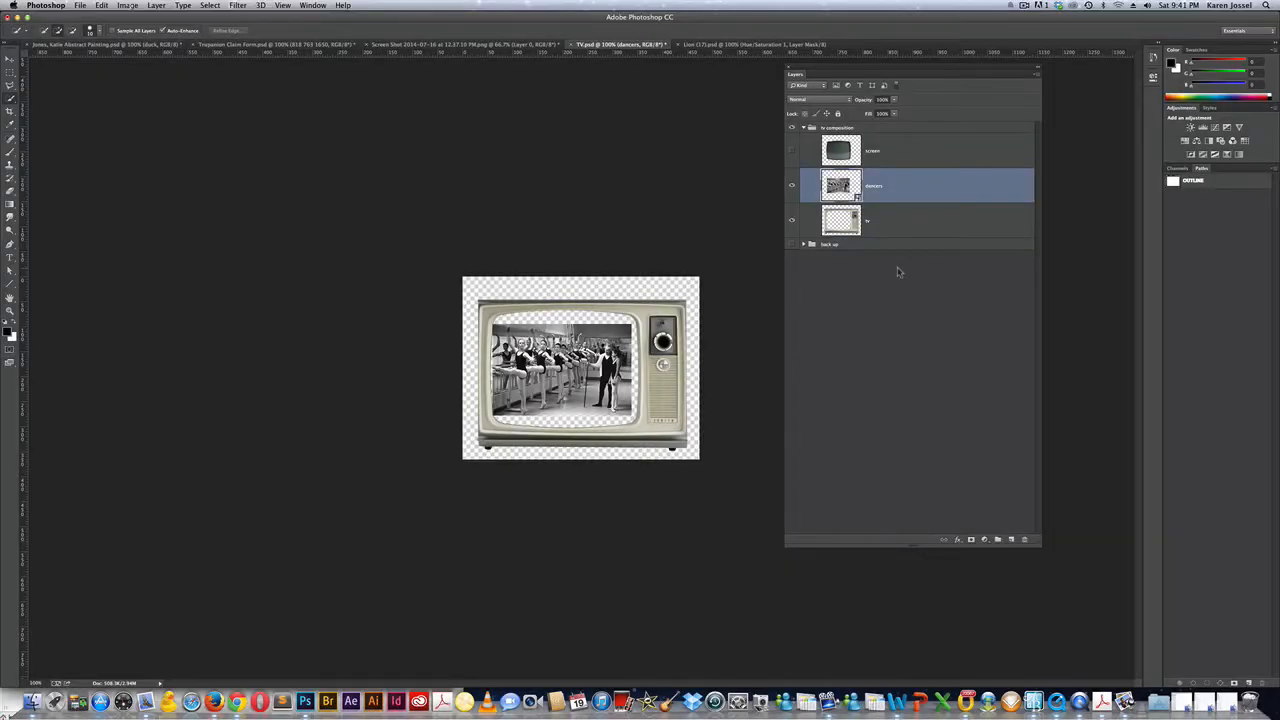
key(super)
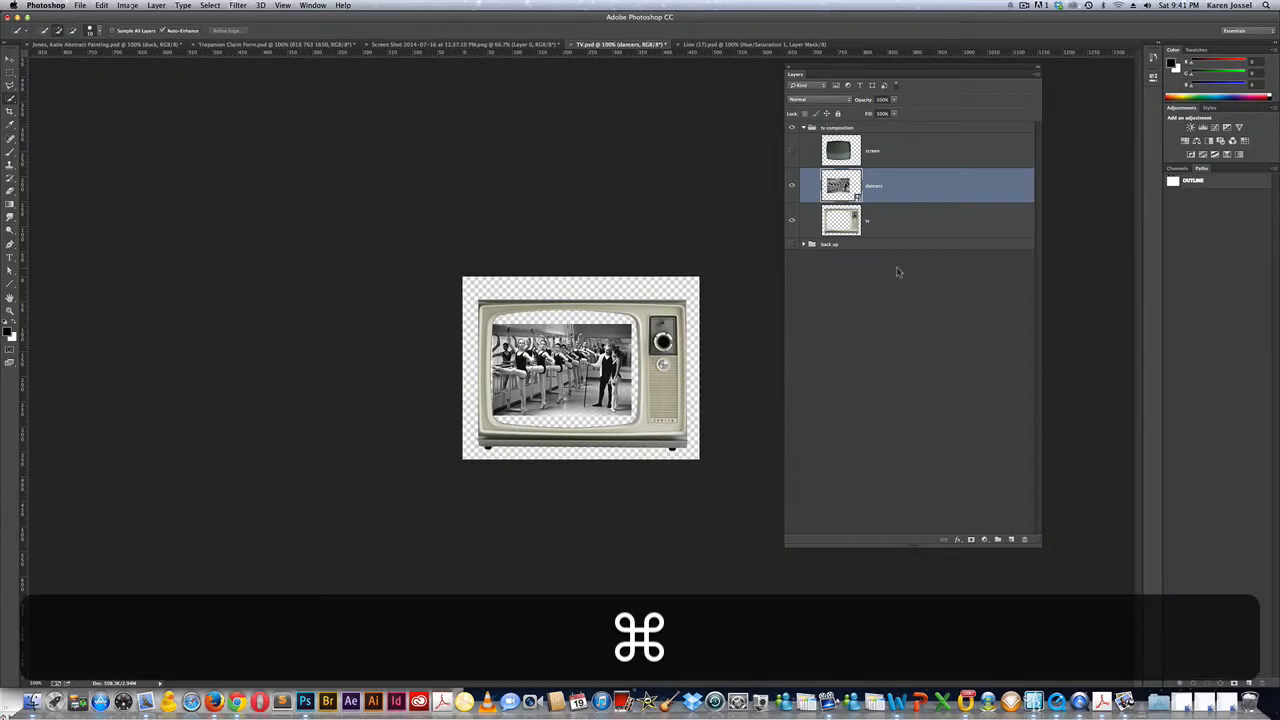
Enlarge the dancers photo from its centre with Free Transform and move it below tv.
key(super+t)
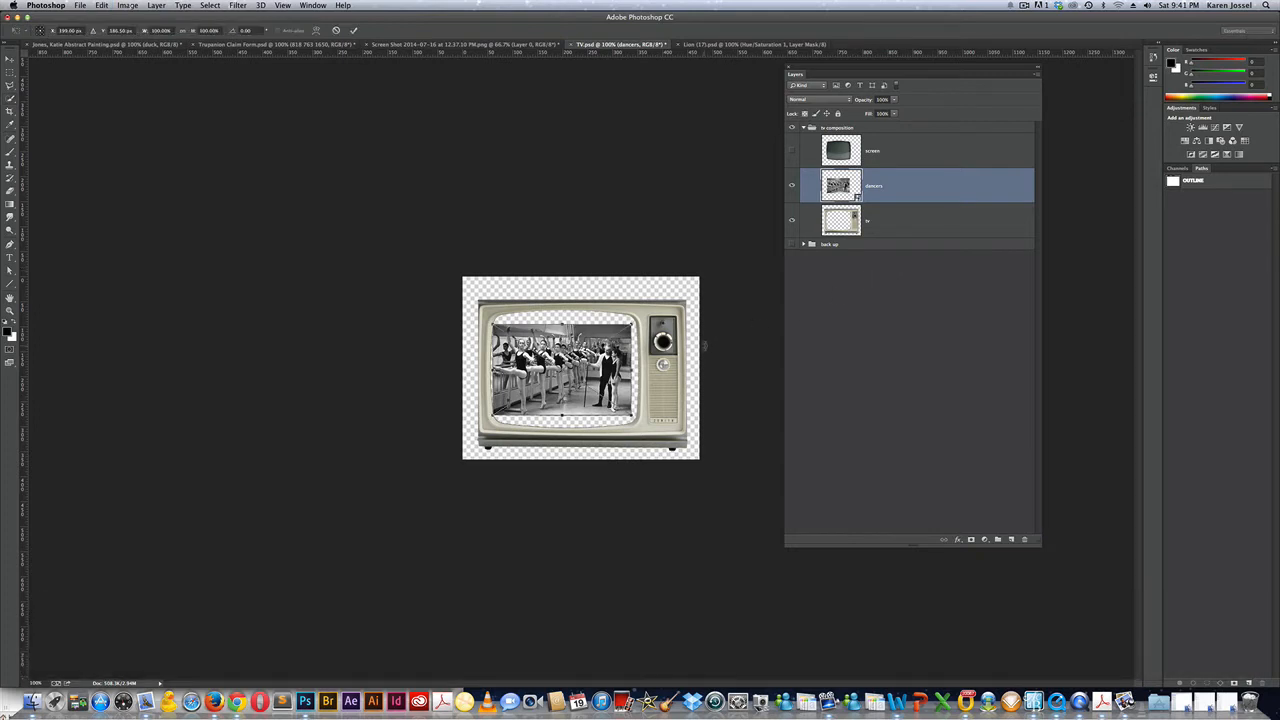
key(shift)
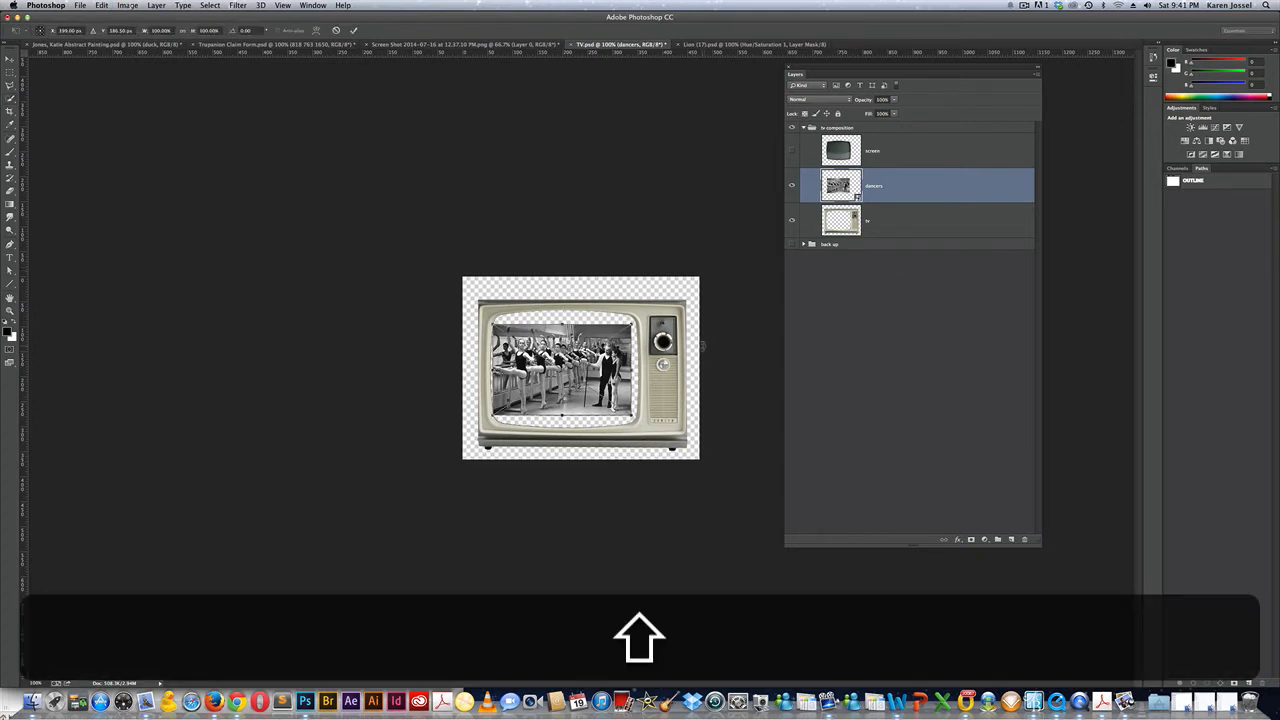
key(alt)
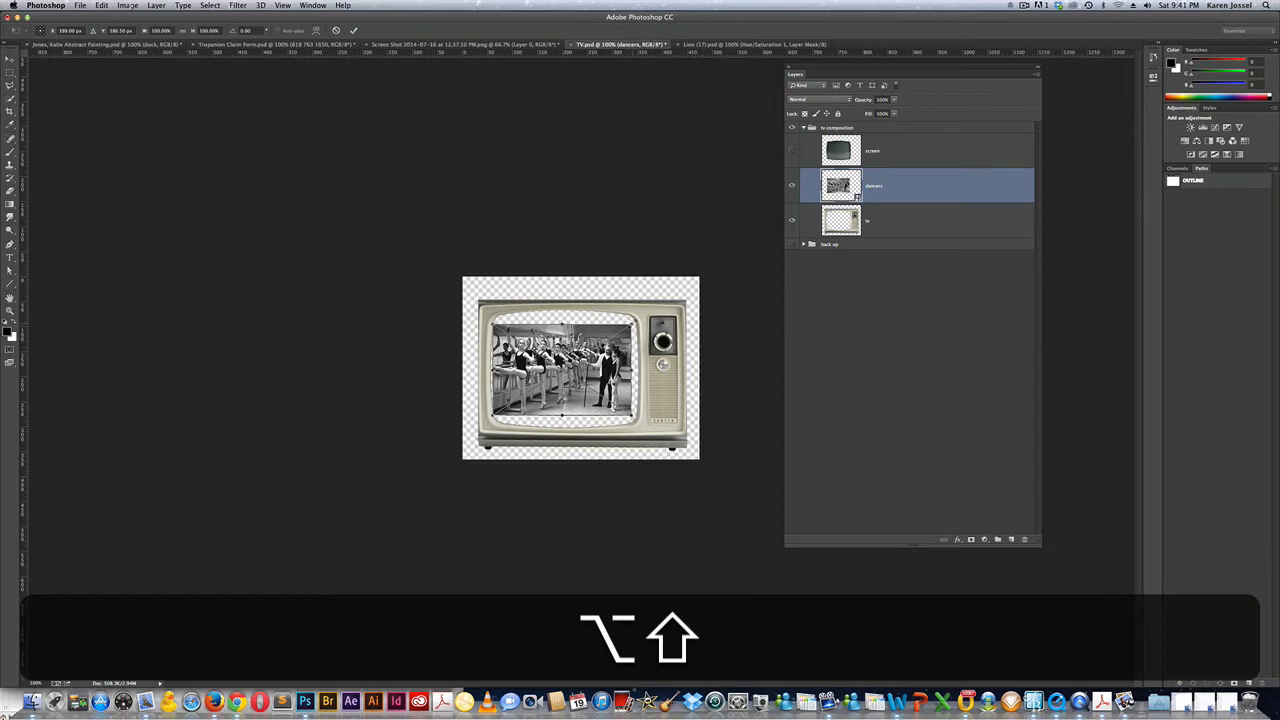
drag(632, 323, 656, 307)
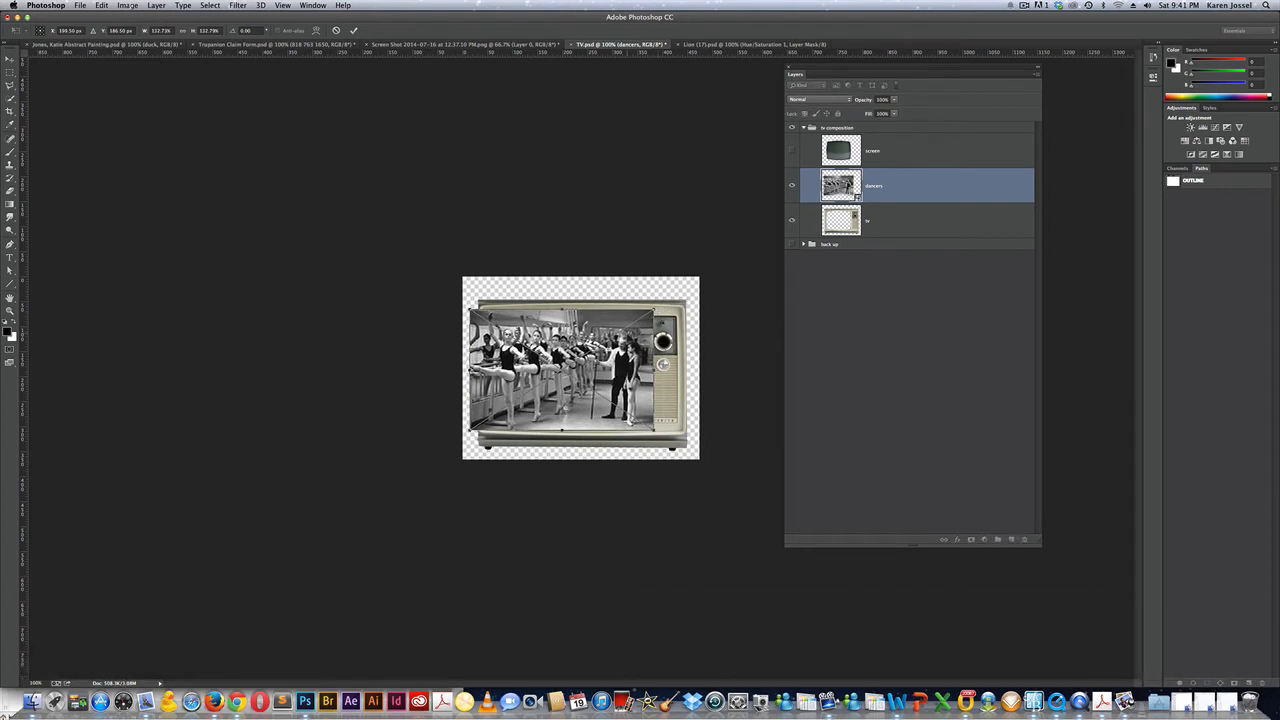
key(Return)
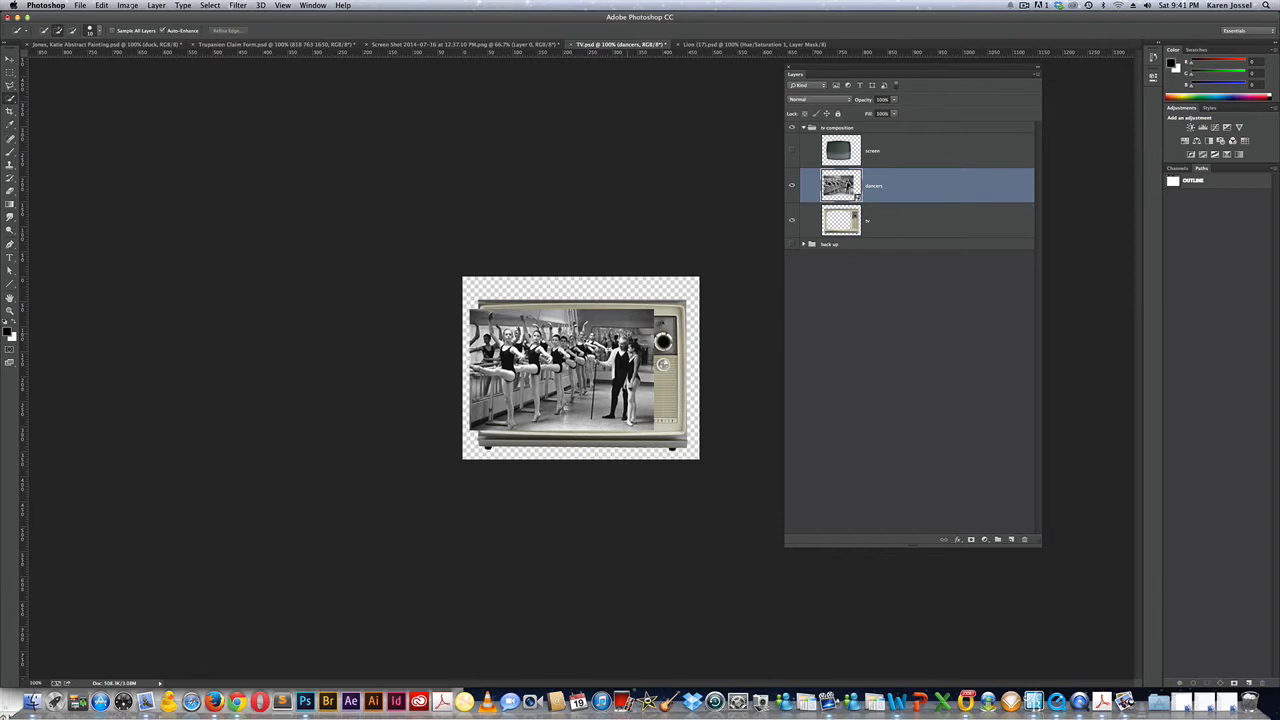
drag(918, 192, 914, 241)
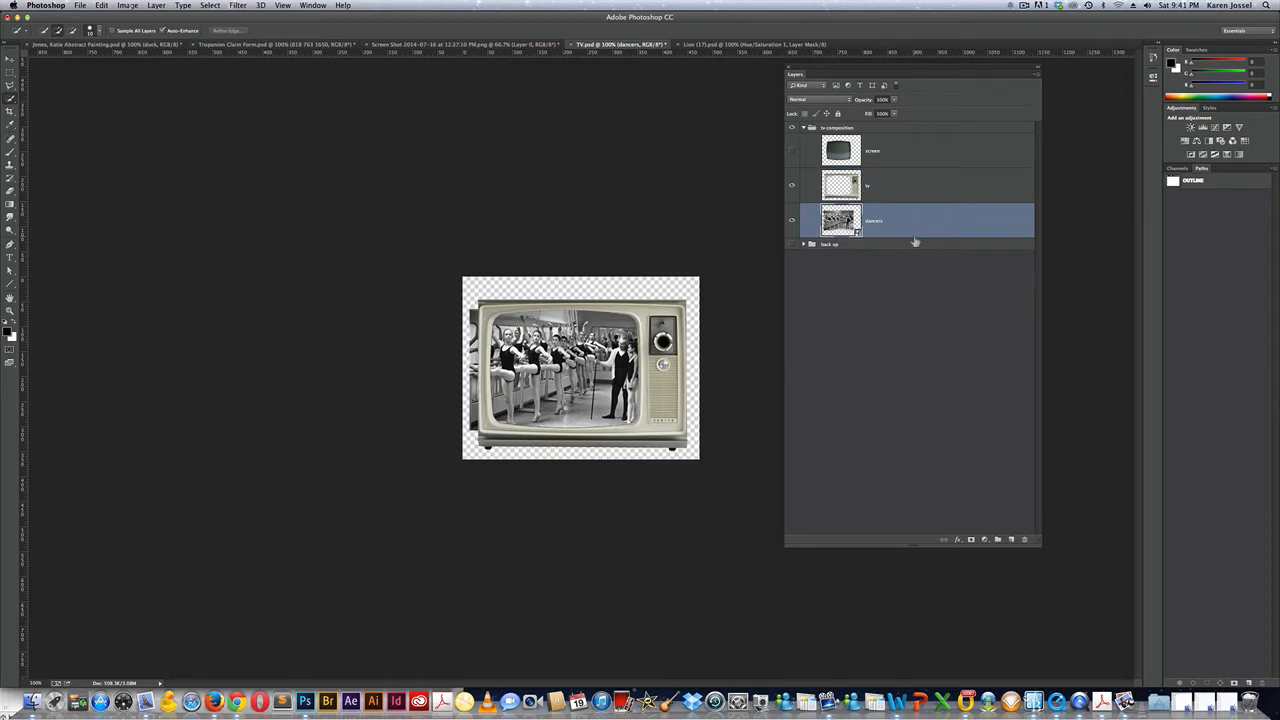
Shift the dancers photo right, then show the screen layer and place it between tv and dancers.
click(560, 368)
key(super+d)
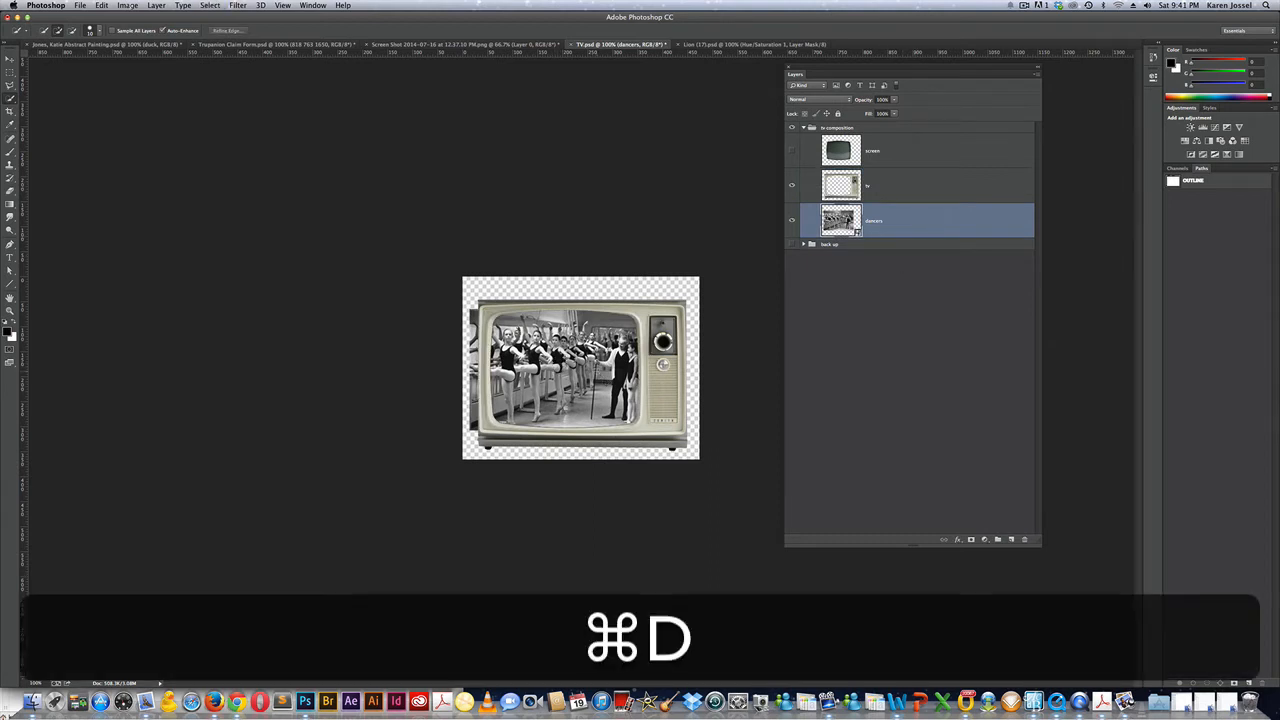
key(v)
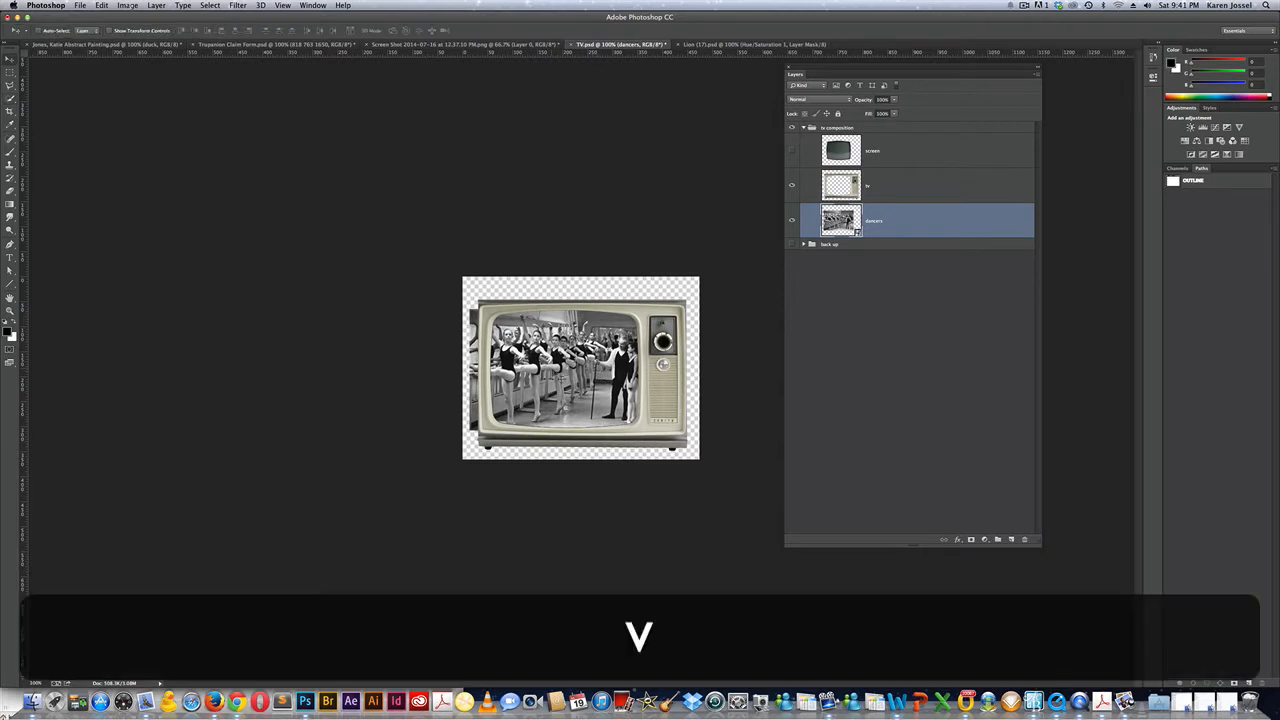
drag(559, 376, 568, 371)
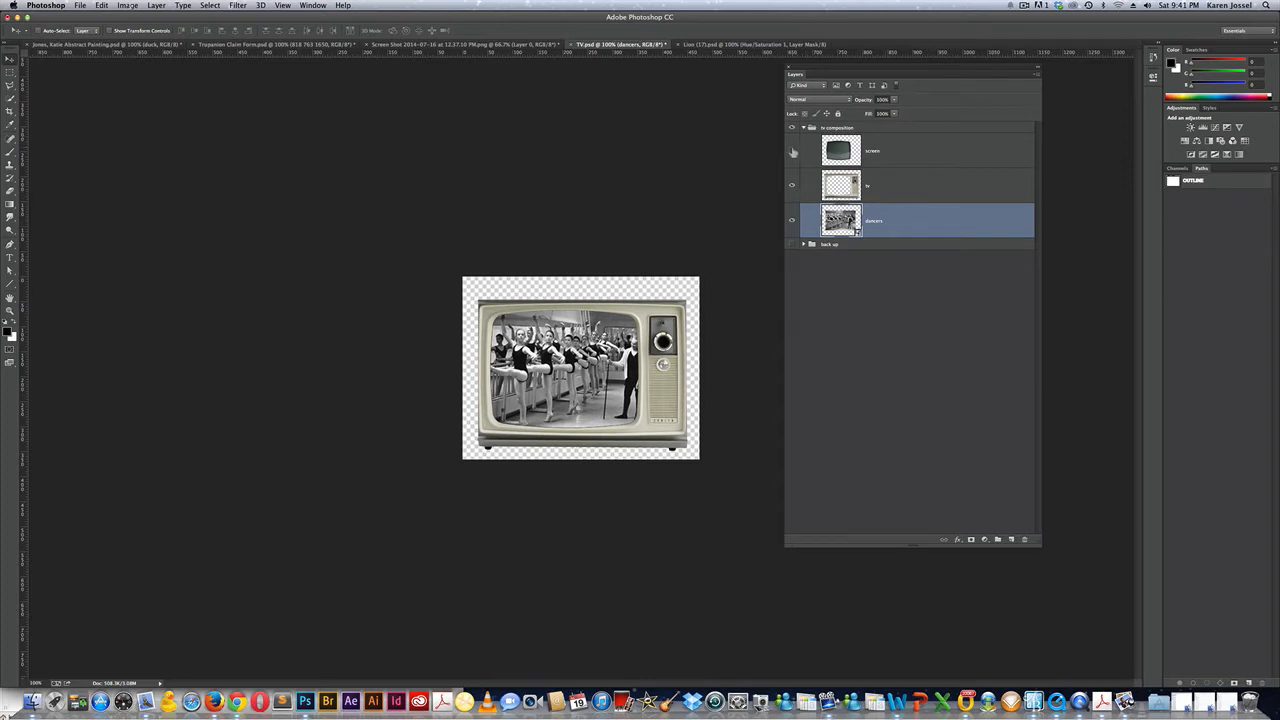
click(793, 151)
drag(902, 152, 902, 202)
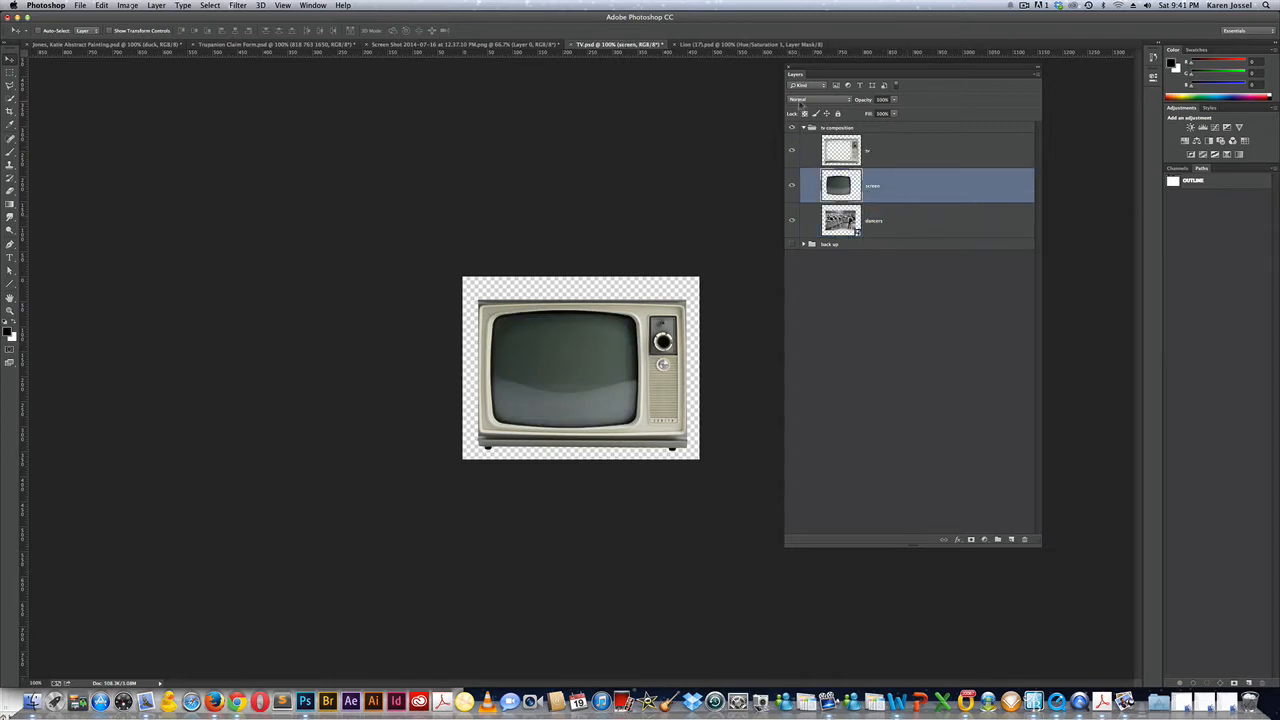
Set the screen layer to Vivid Light blending at 66% opacity, then select the dancers layer.
click(802, 100)
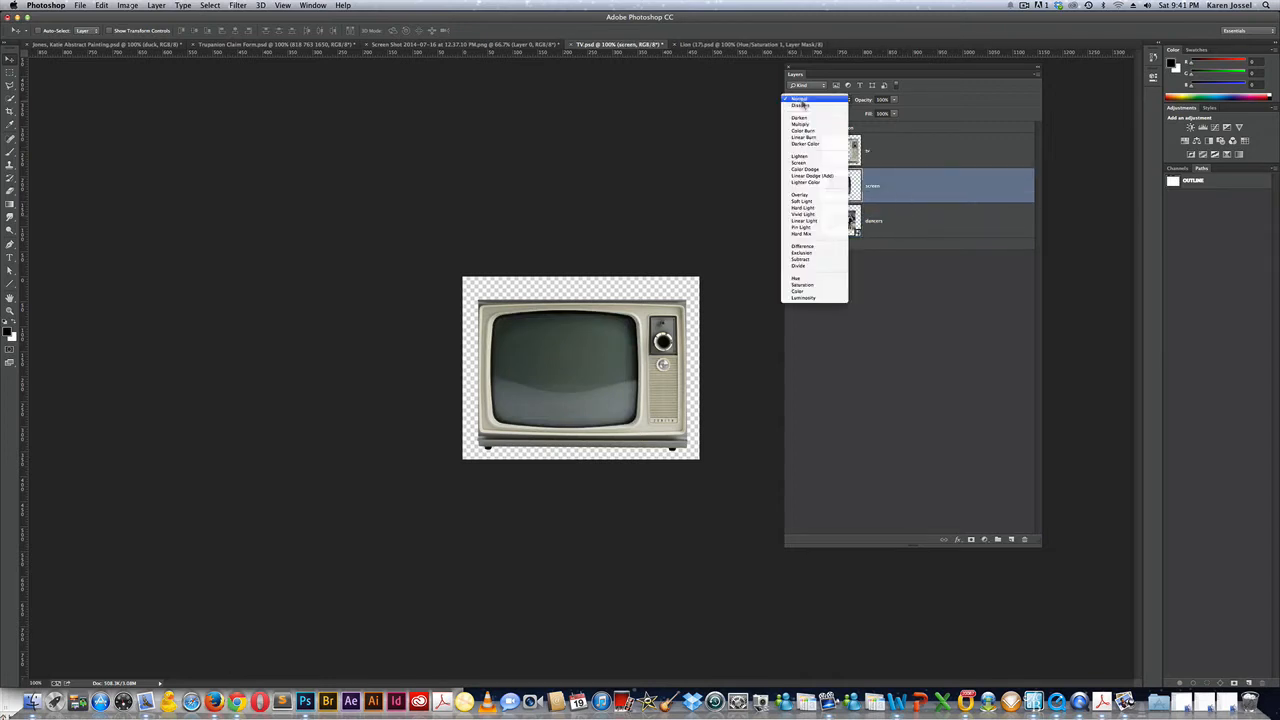
click(810, 214)
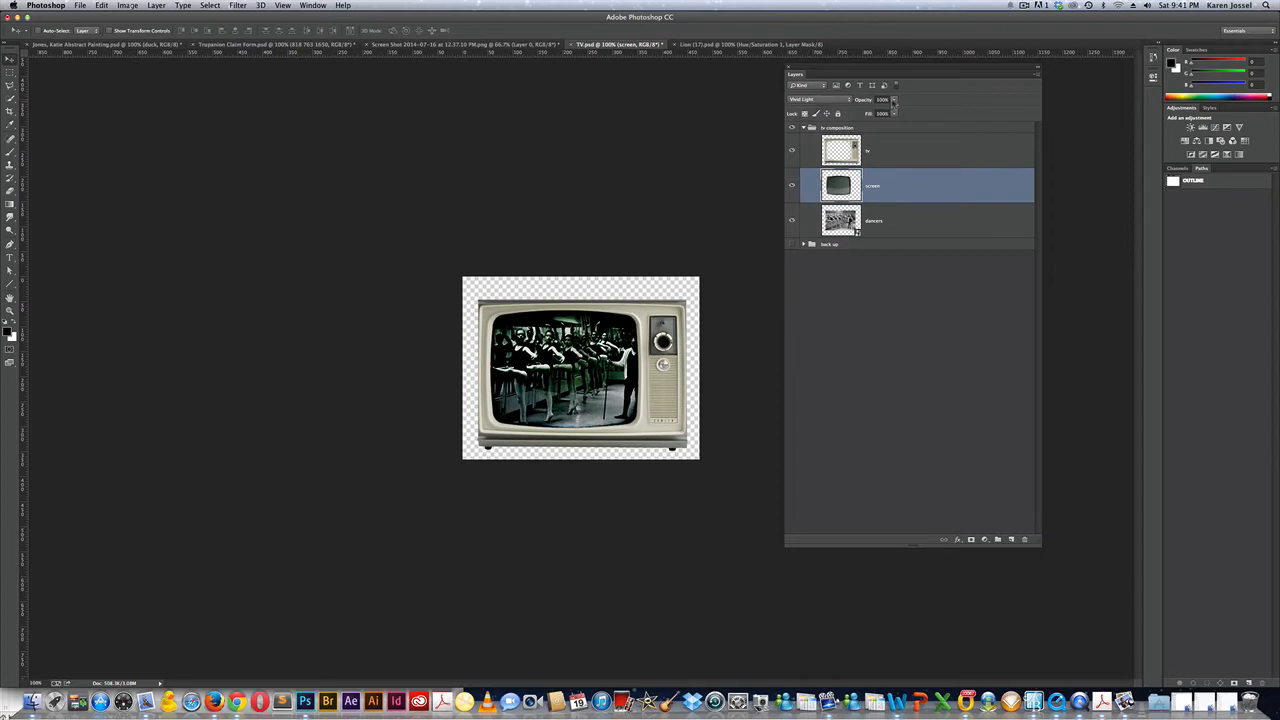
click(894, 99)
drag(902, 112, 877, 112)
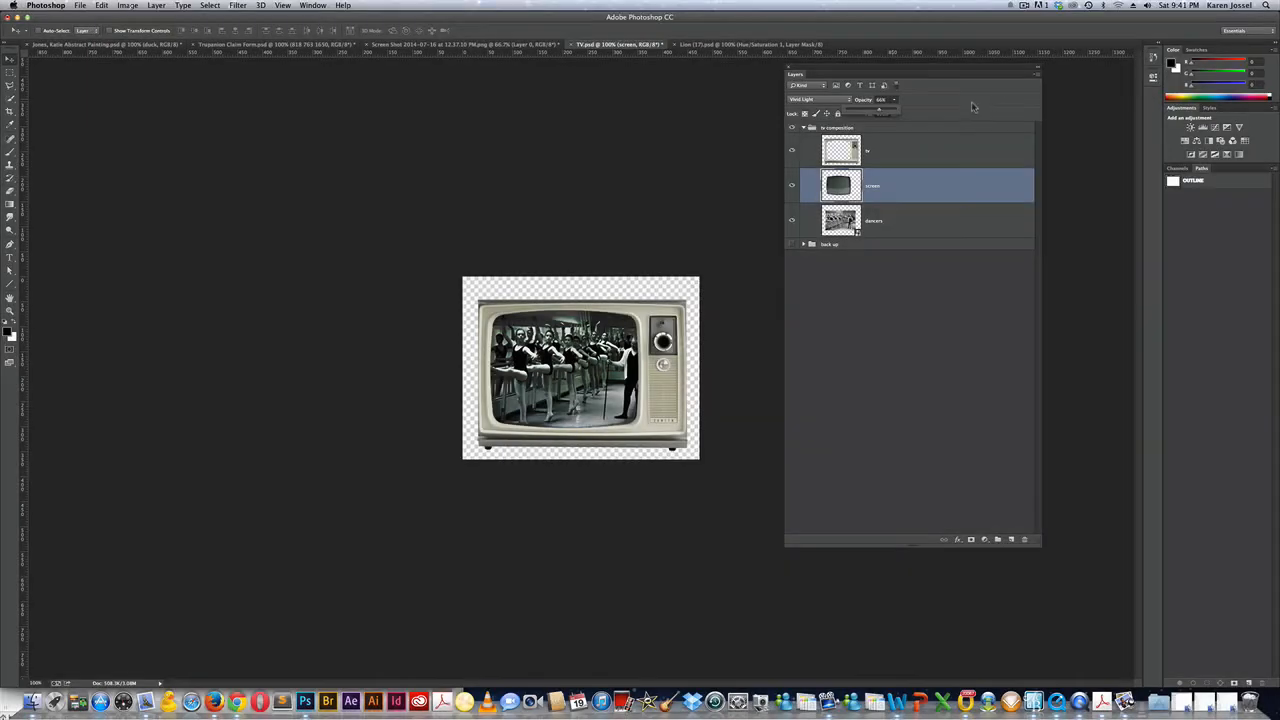
click(962, 98)
click(914, 220)
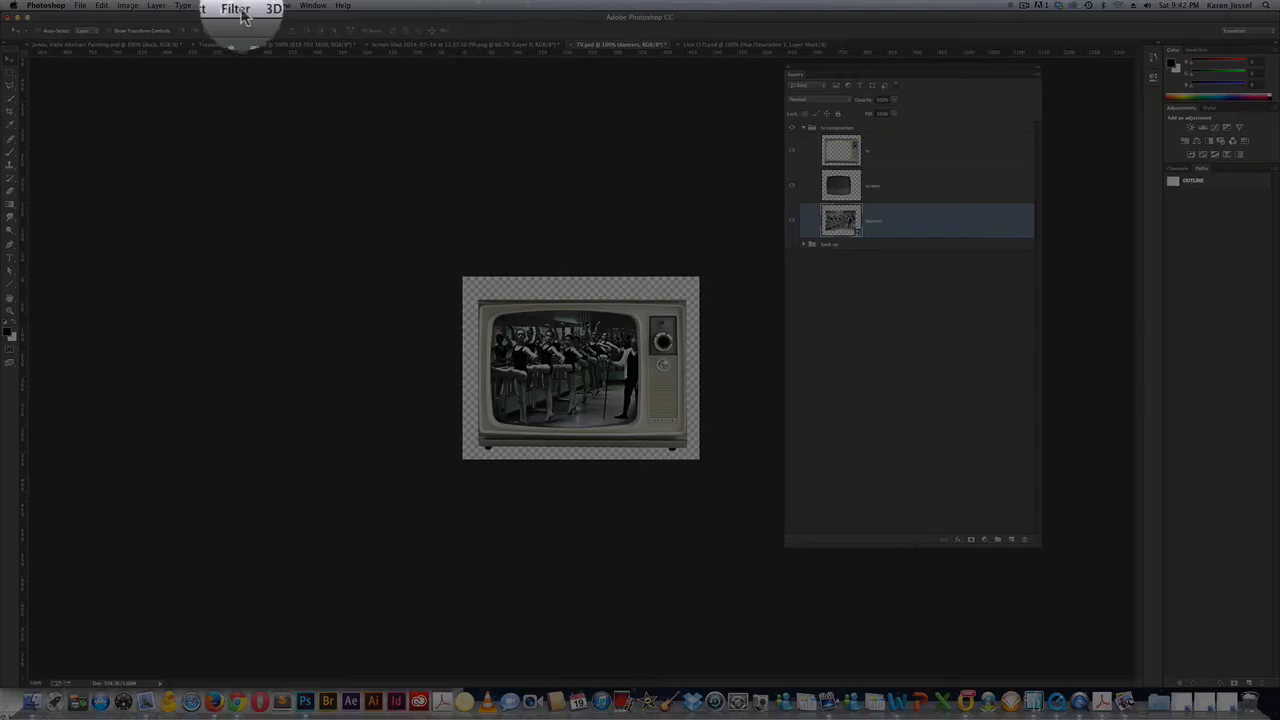
Apply an Add Noise smart filter with a raised Amount to the dancers layer for a grainy picture.
click(238, 6)
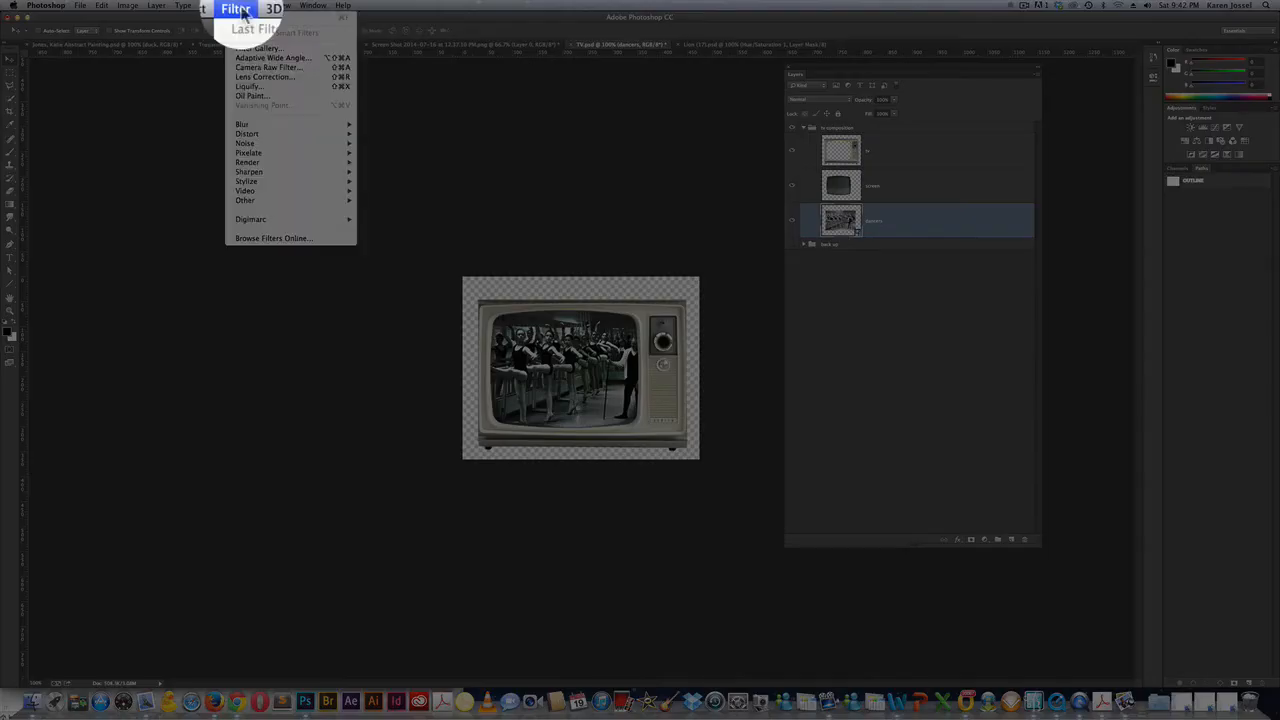
mouse_move(250, 143)
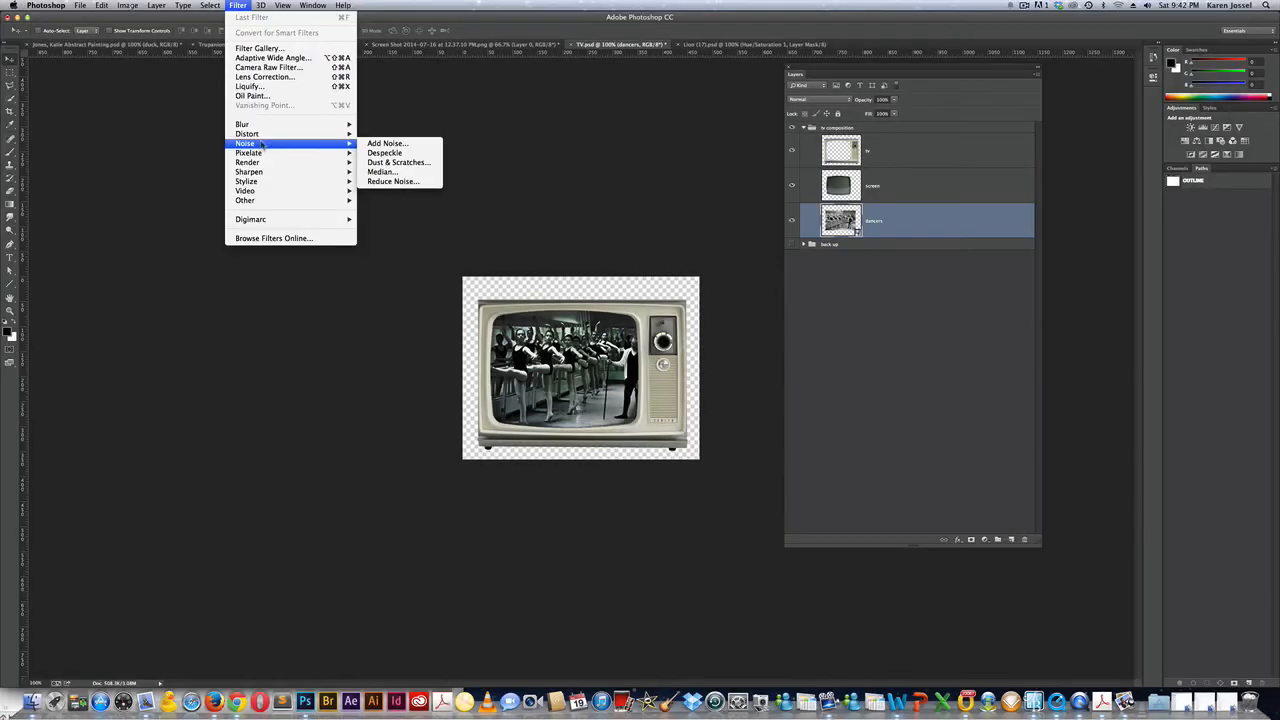
mouse_move(351, 137)
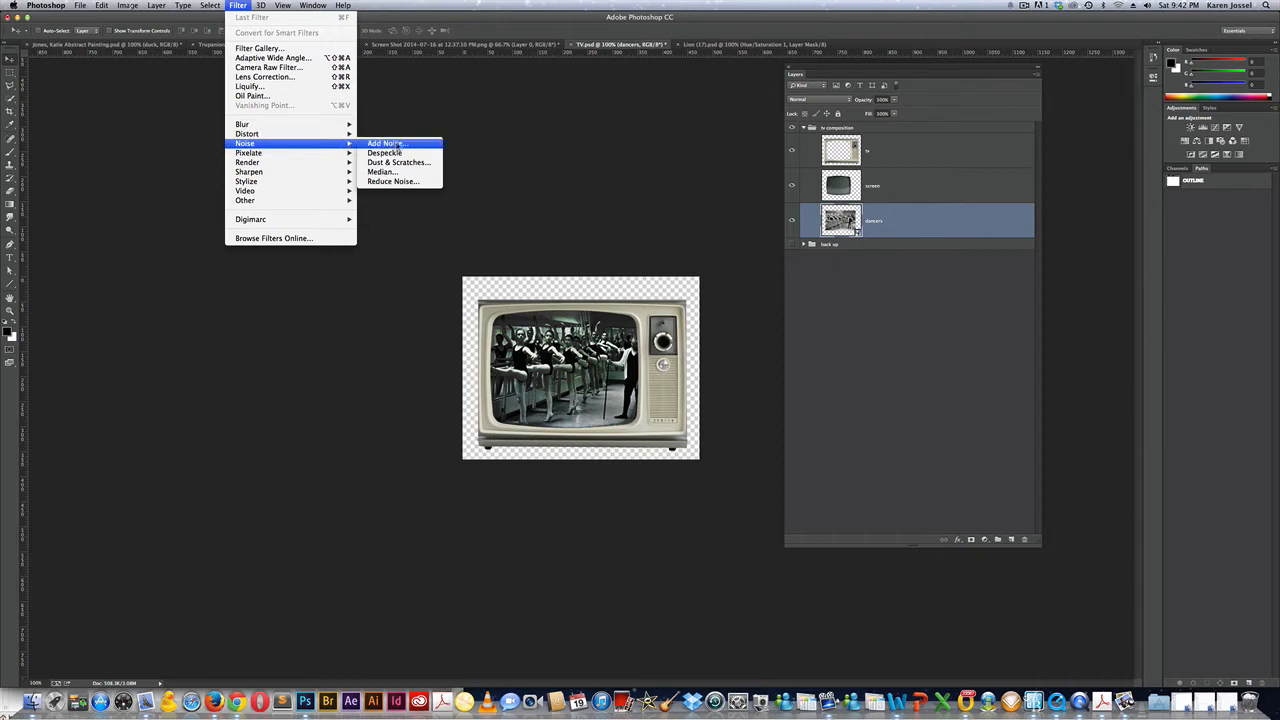
click(398, 145)
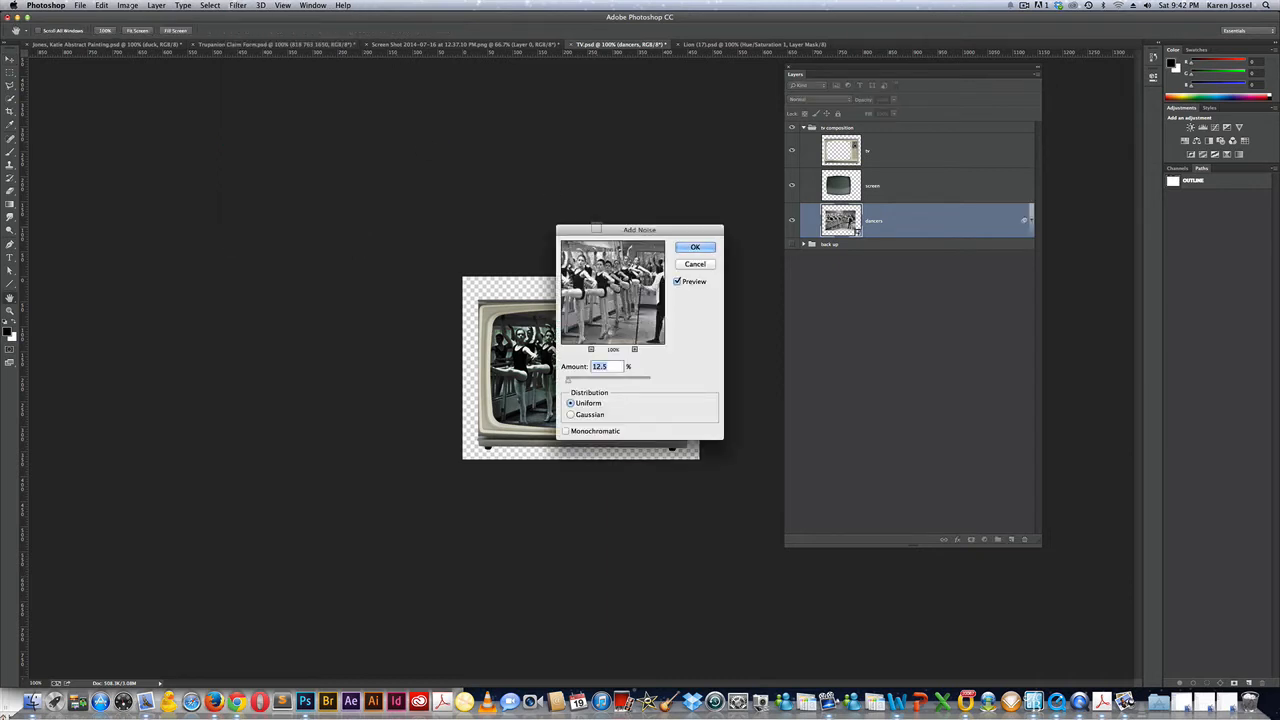
drag(596, 230, 218, 132)
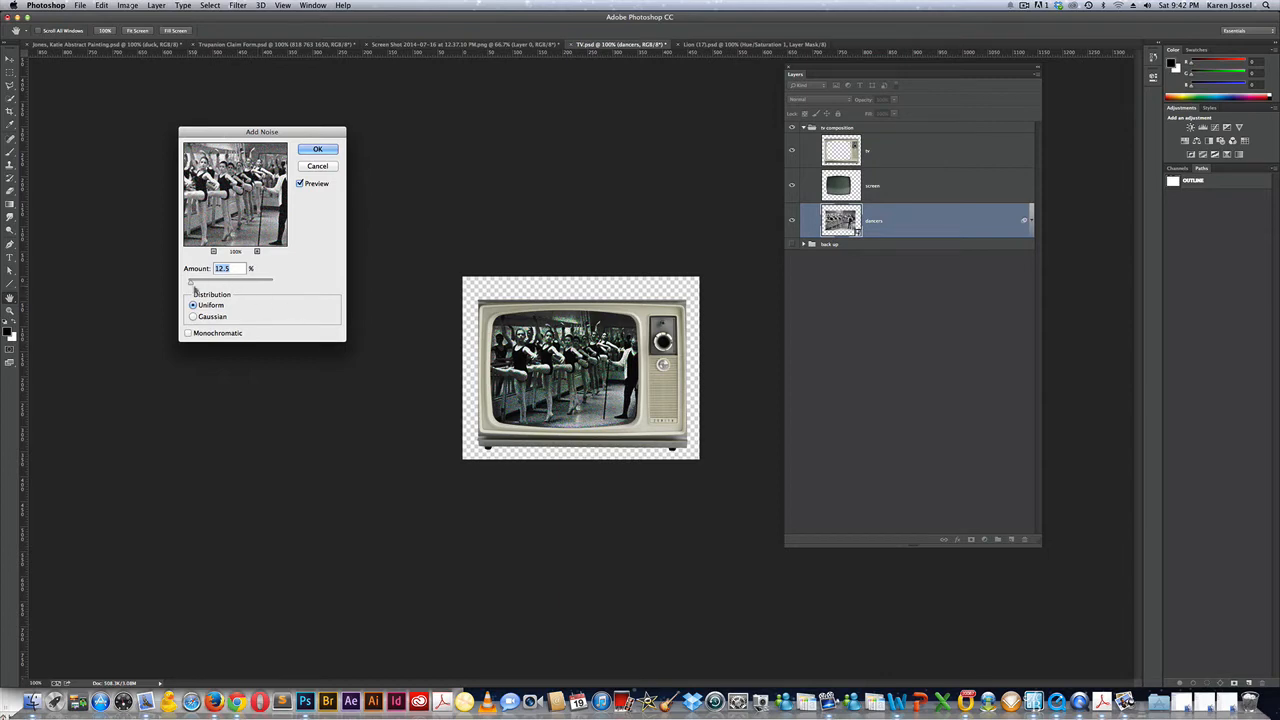
mouse_move(193, 288)
mouse_down()
mouse_move(204, 286)
mouse_move(189, 286)
mouse_up()
text(12)
text(18)
click(318, 150)
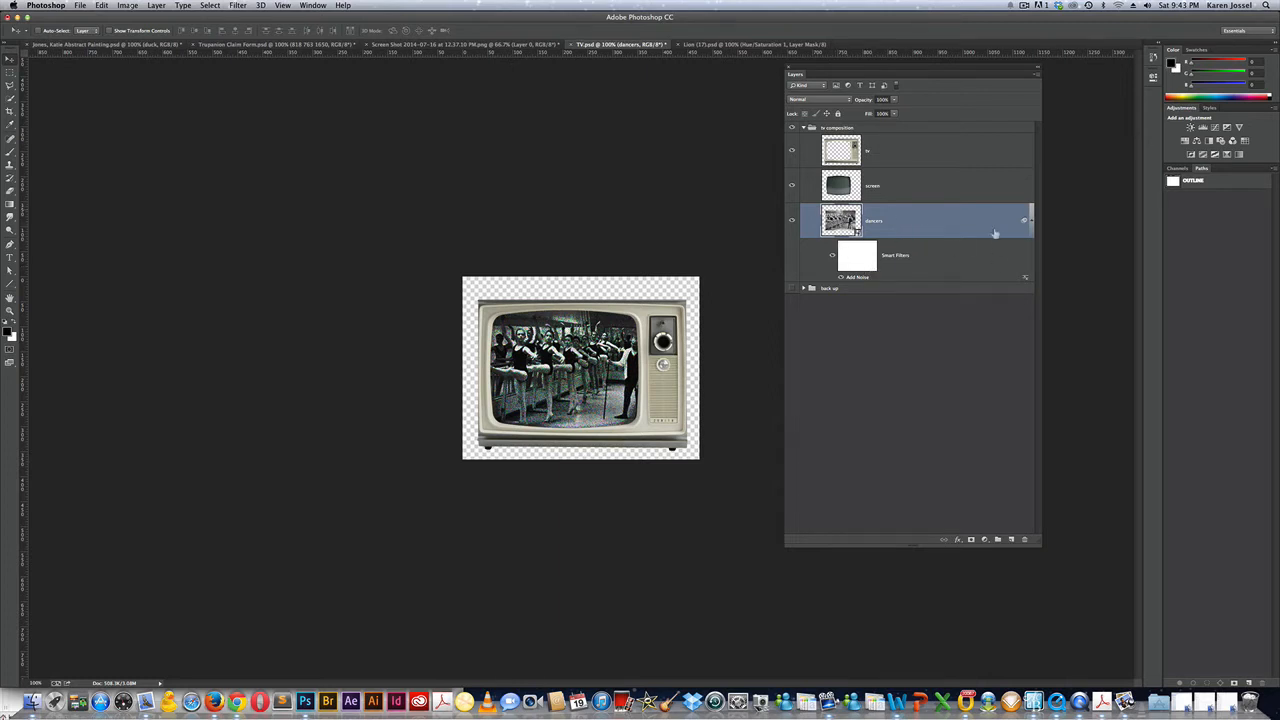
Add a Gaussian Blur smart filter to the dancers layer, then hide it with its eye icon.
click(239, 5)
mouse_move(265, 128)
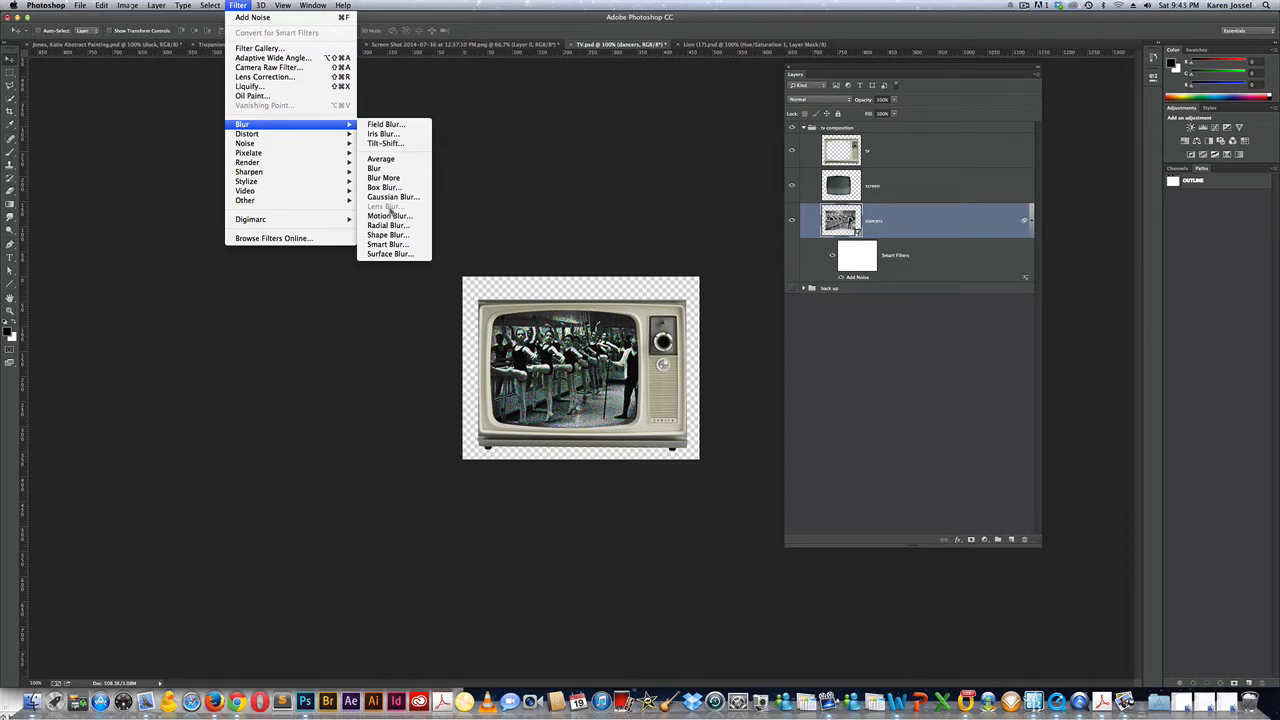
click(384, 197)
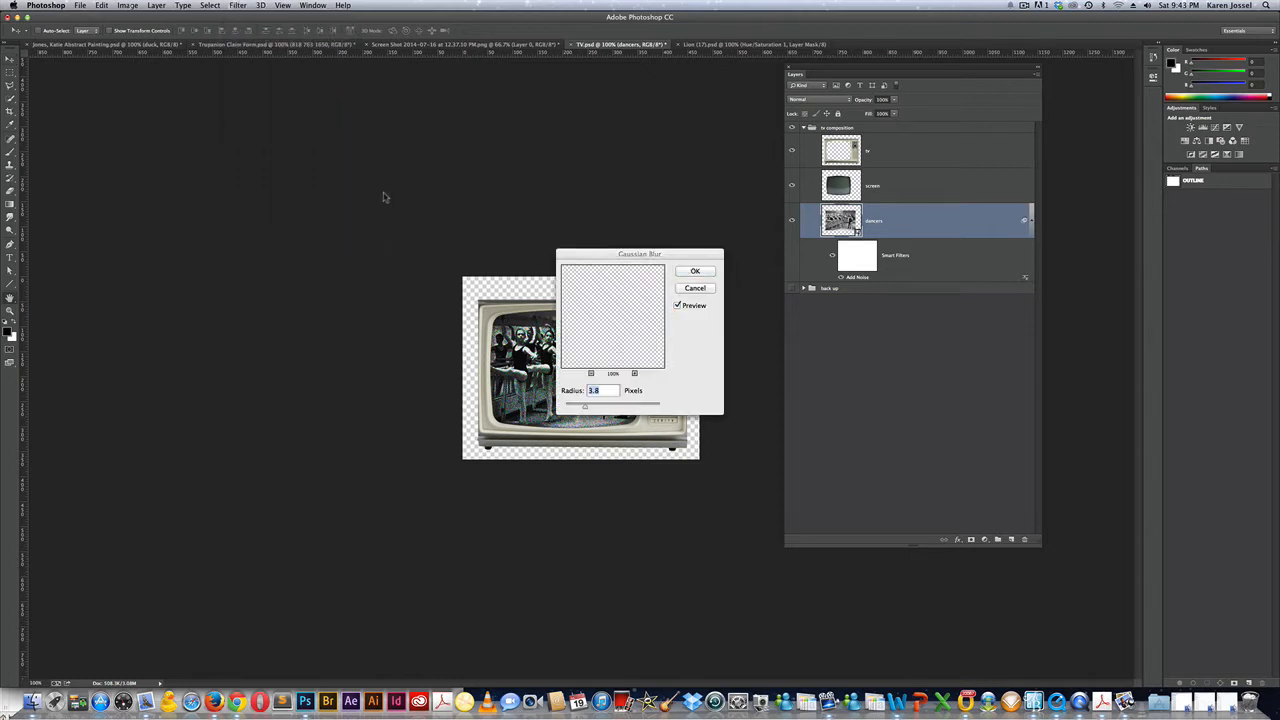
drag(650, 251, 252, 130)
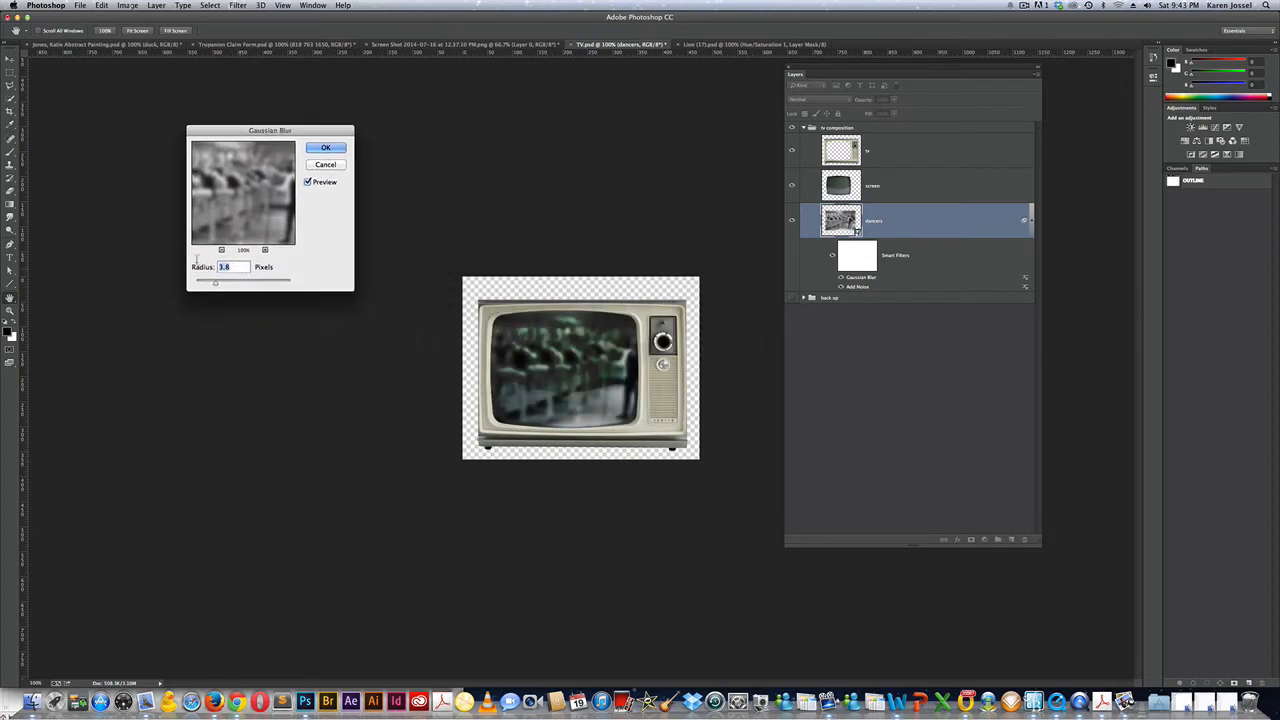
text(.5)
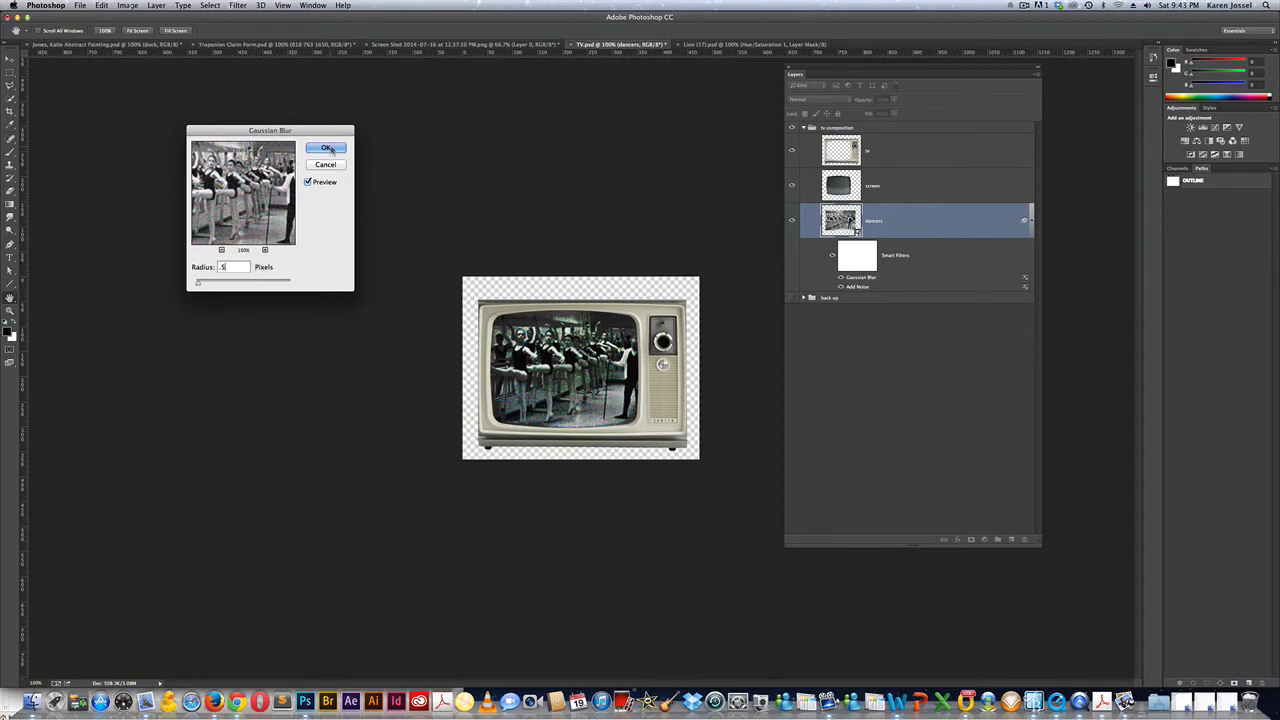
click(327, 148)
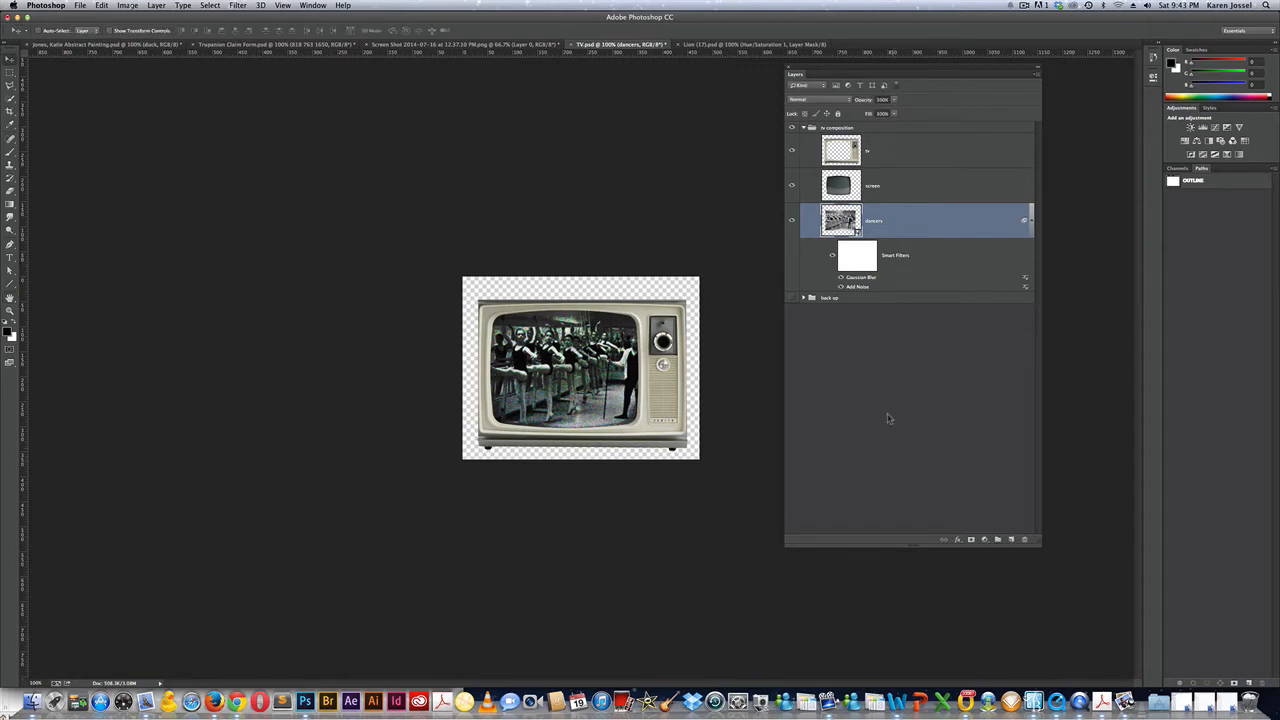
click(841, 279)
Save a copy in the exercises folder, named with the student's name before TV.psd.
click(84, 7)
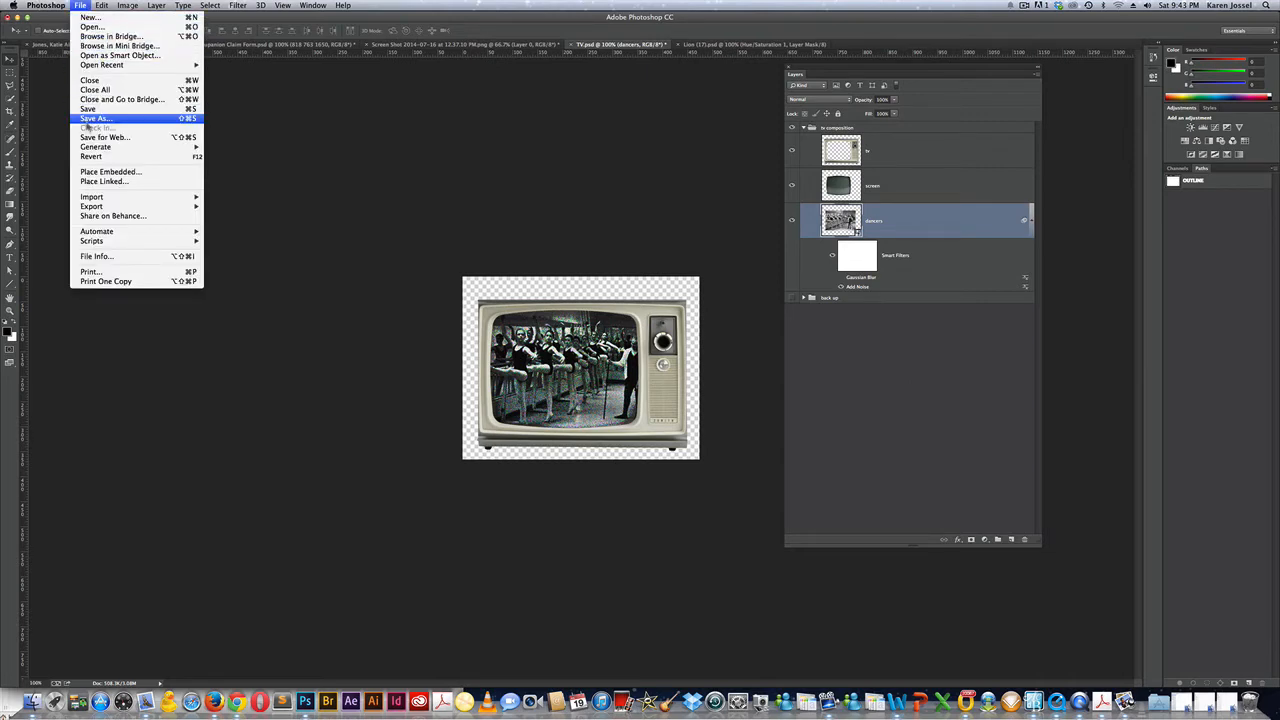
click(88, 118)
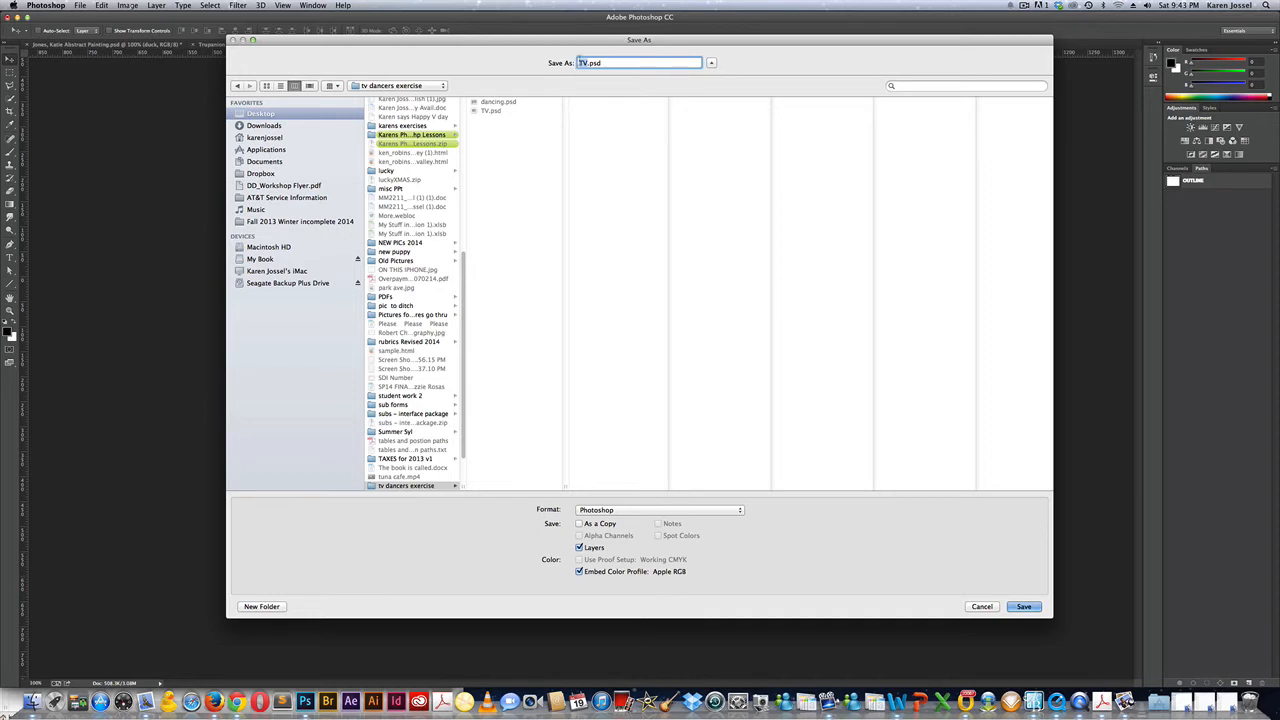
click(579, 63)
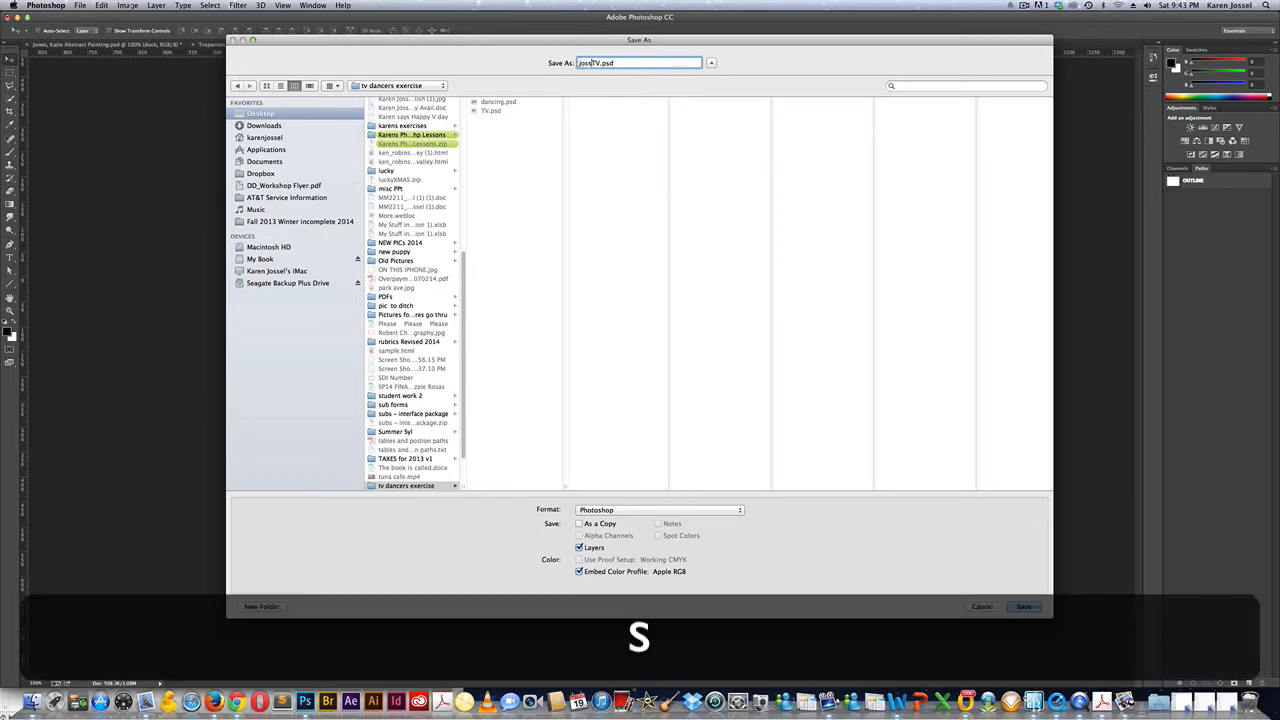
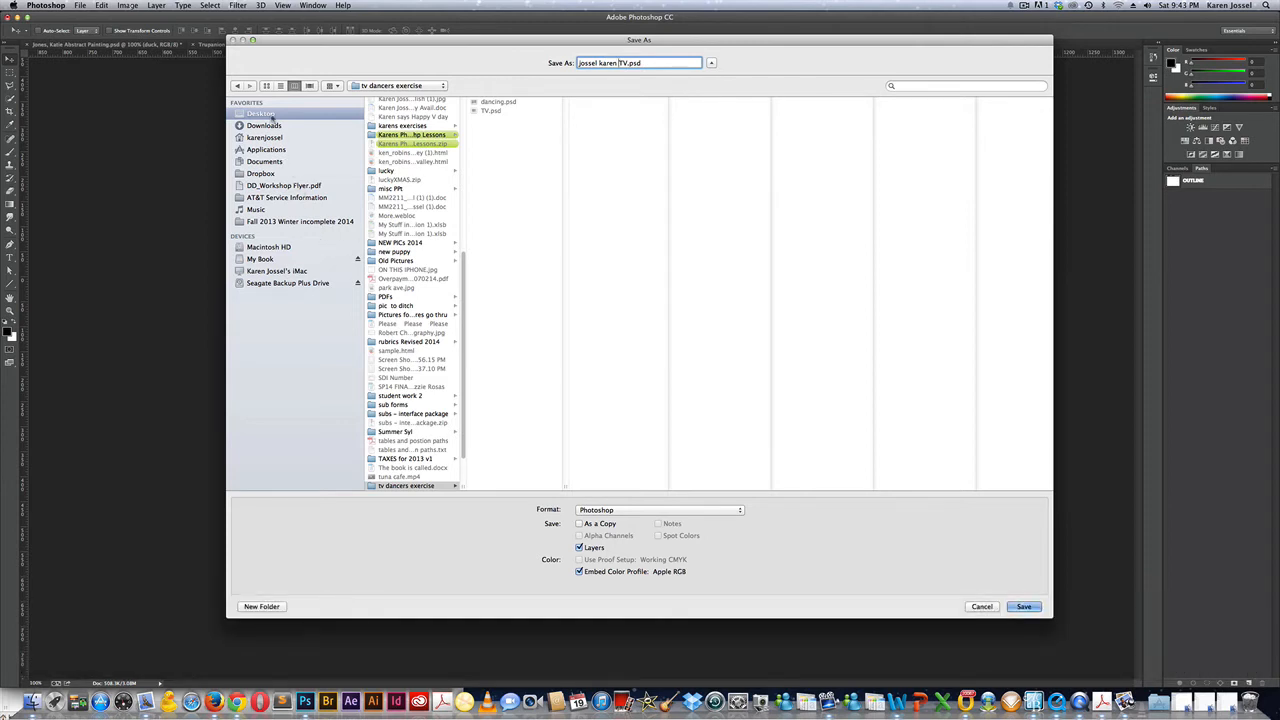
scroll(462, 300, down, 3)
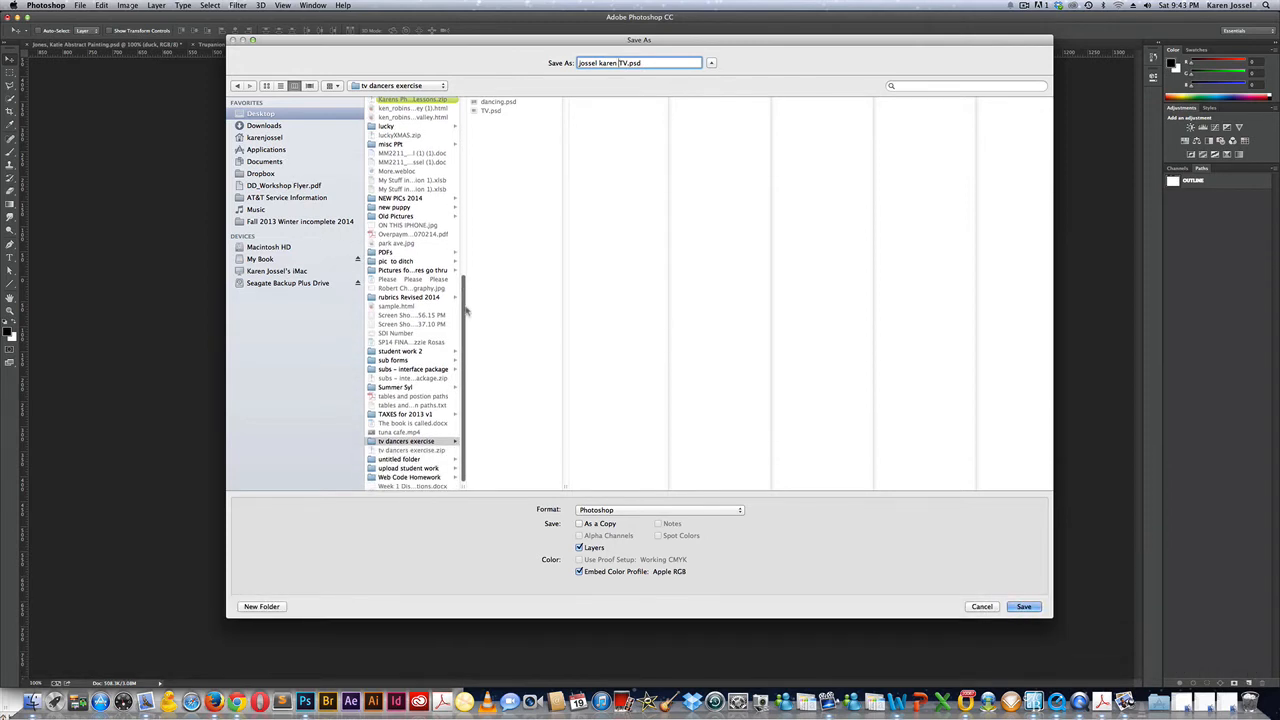
scroll(468, 300, up, 2)
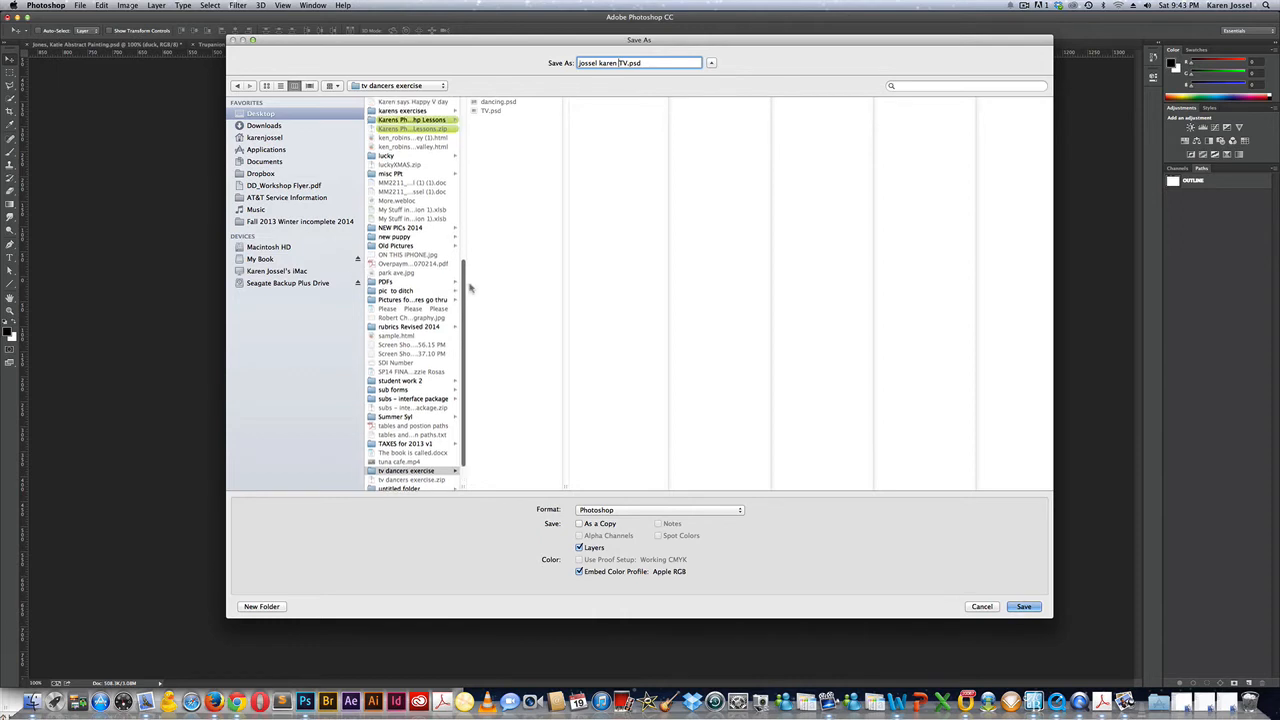
scroll(470, 288, up, 4)
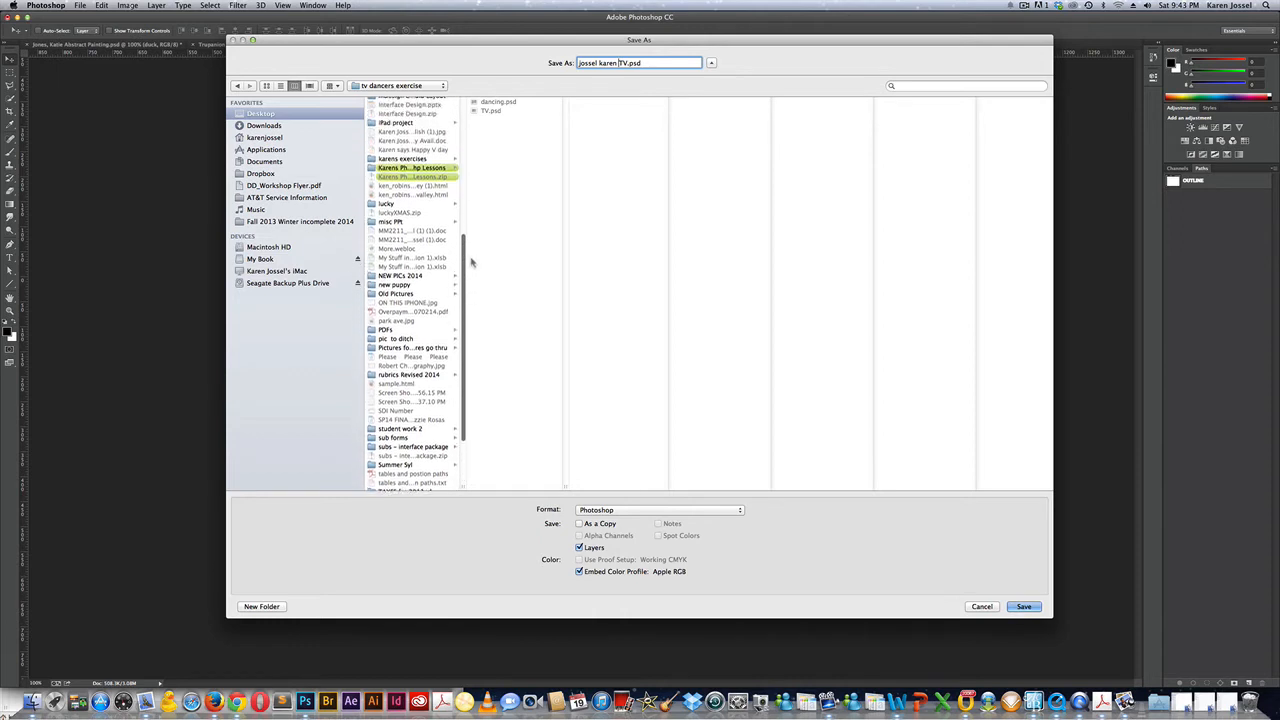
scroll(472, 246, up, 2)
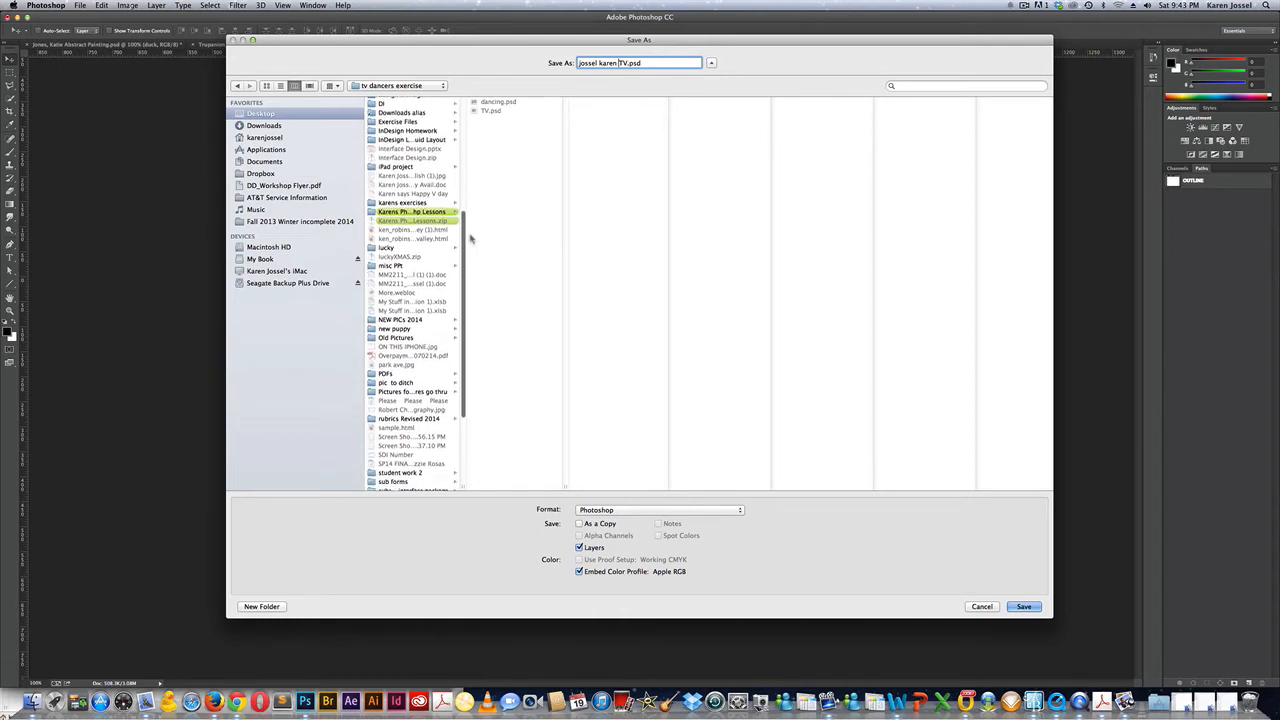
click(407, 204)
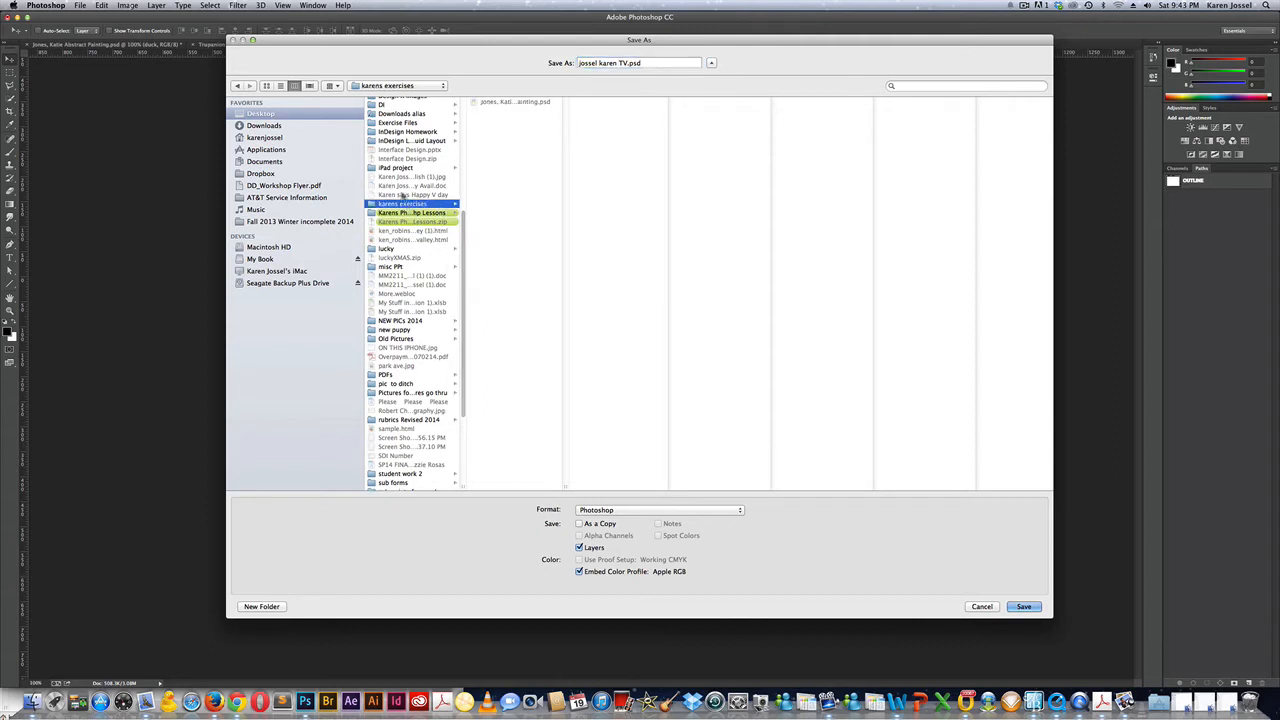
click(1024, 607)
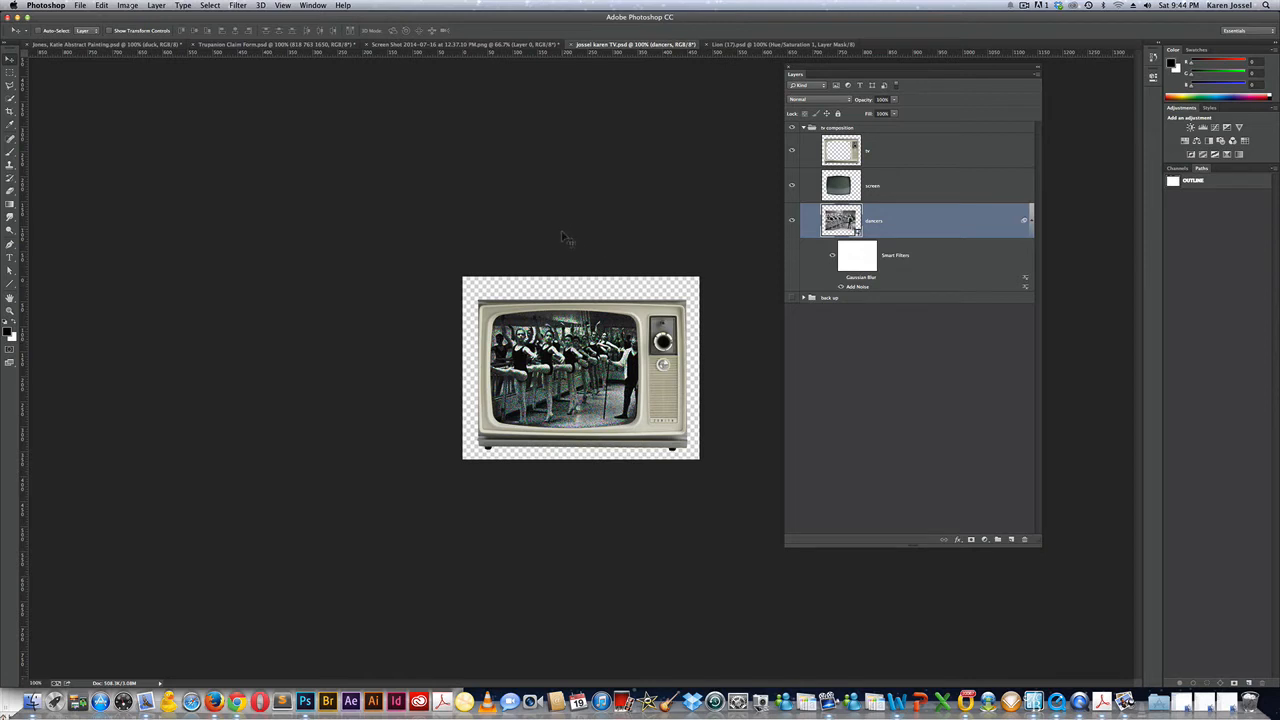
Enlarge the canvas to 650 × 650 pixels with Canvas Size.
click(127, 5)
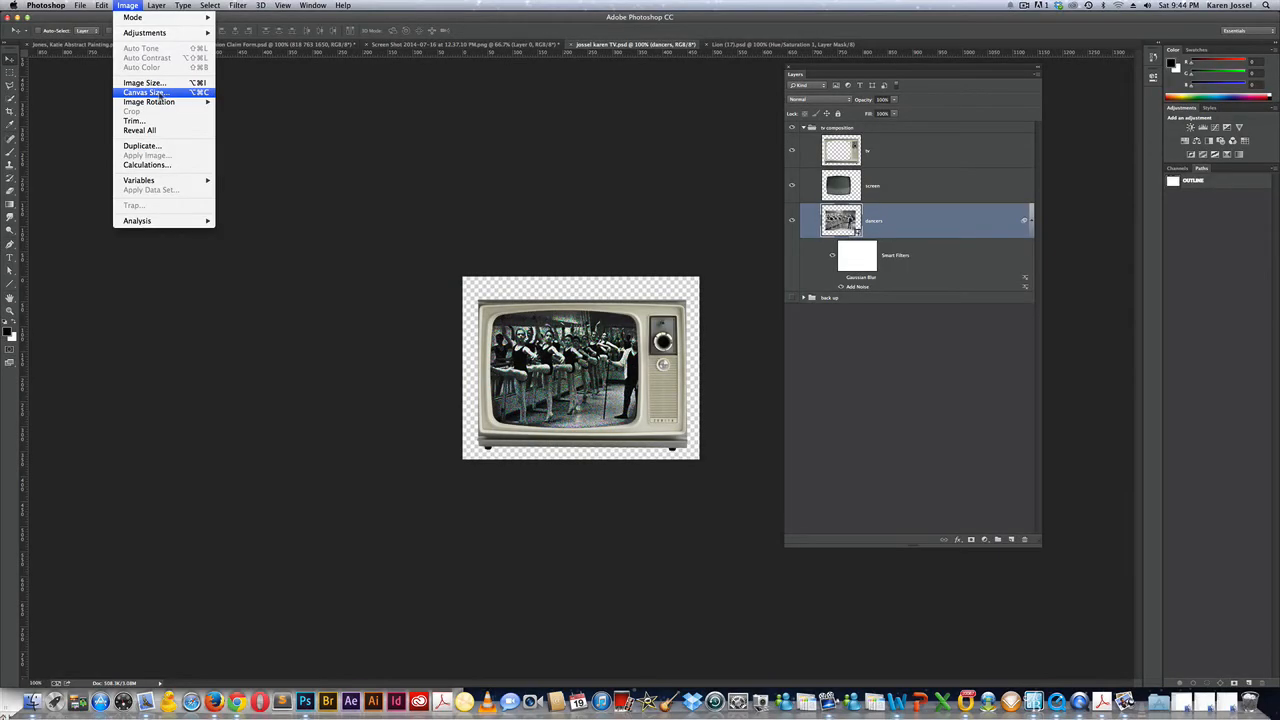
click(160, 93)
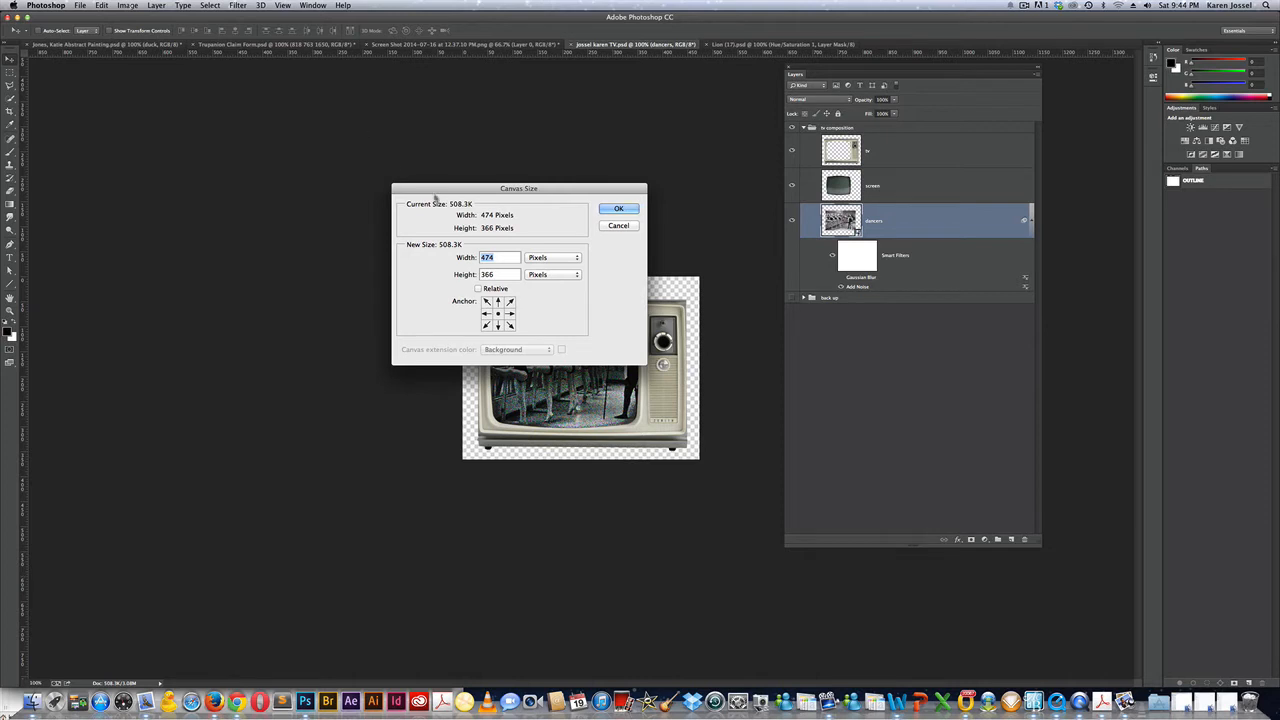
drag(492, 190, 209, 137)
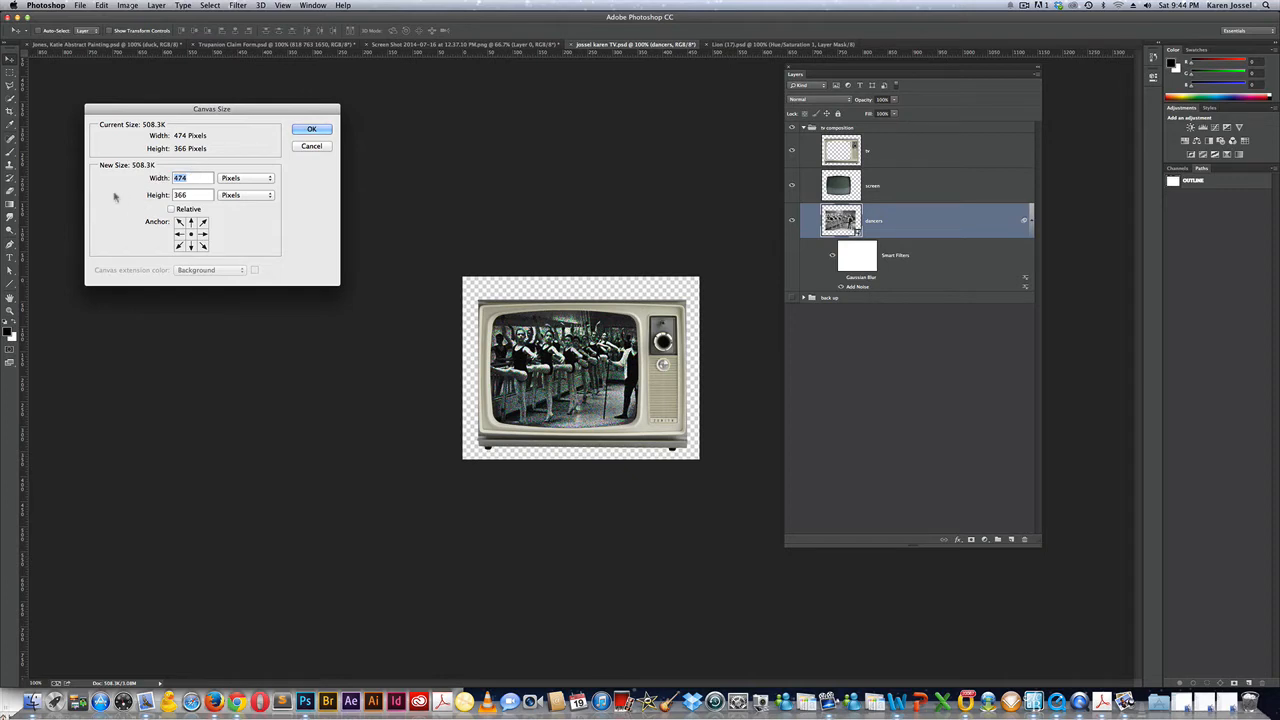
text(650)
key(Tab)
text(650)
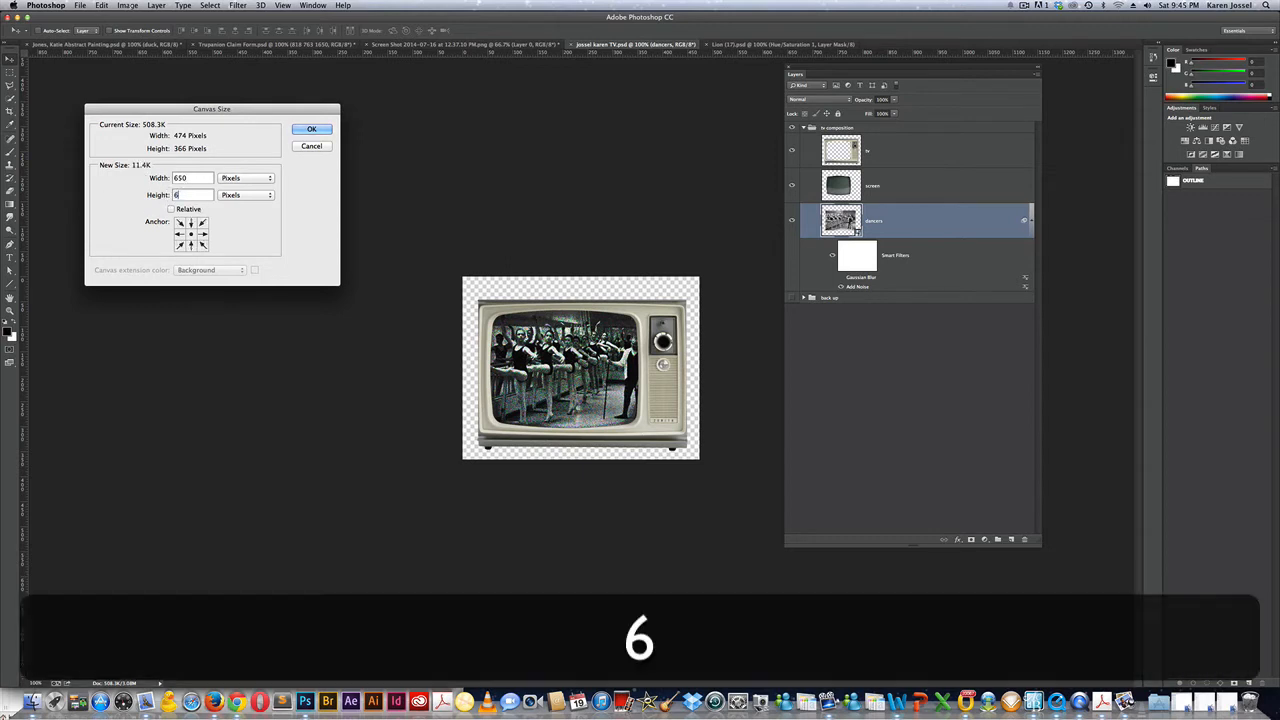
click(313, 130)
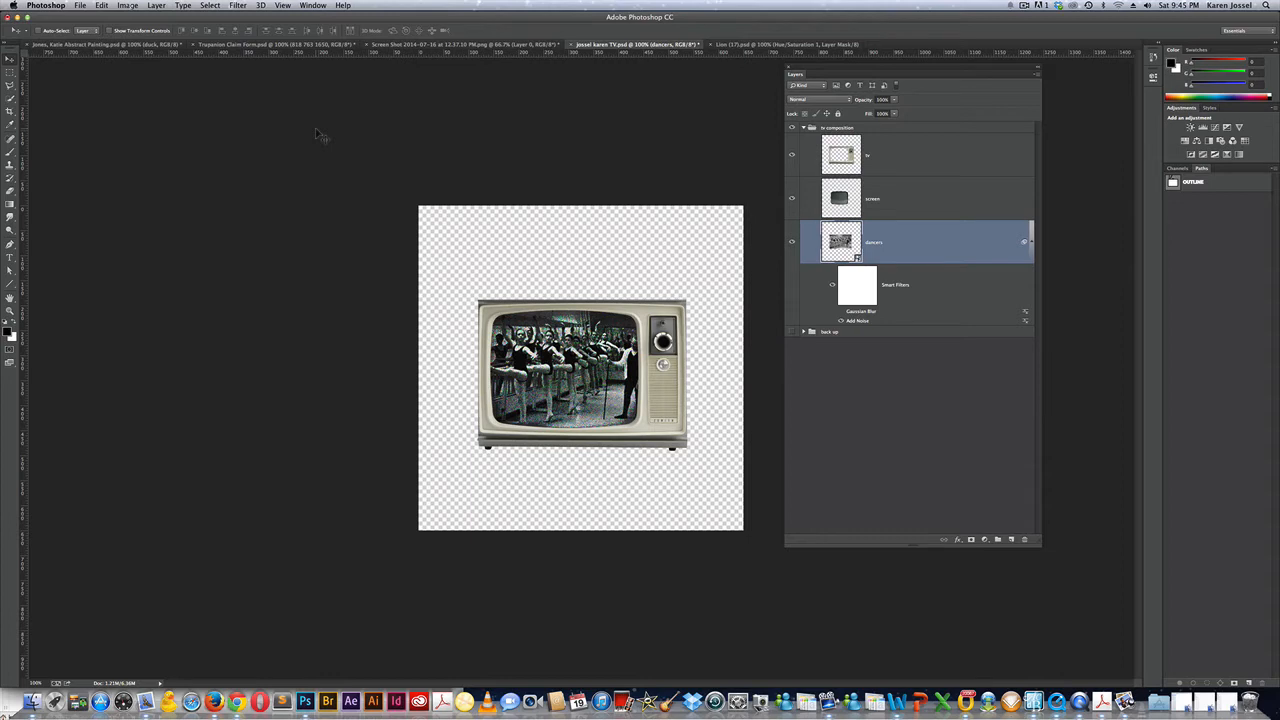
Select the tv layer, float the Adjustments panel out of the dock, and check Image > Mode.
click(931, 148)
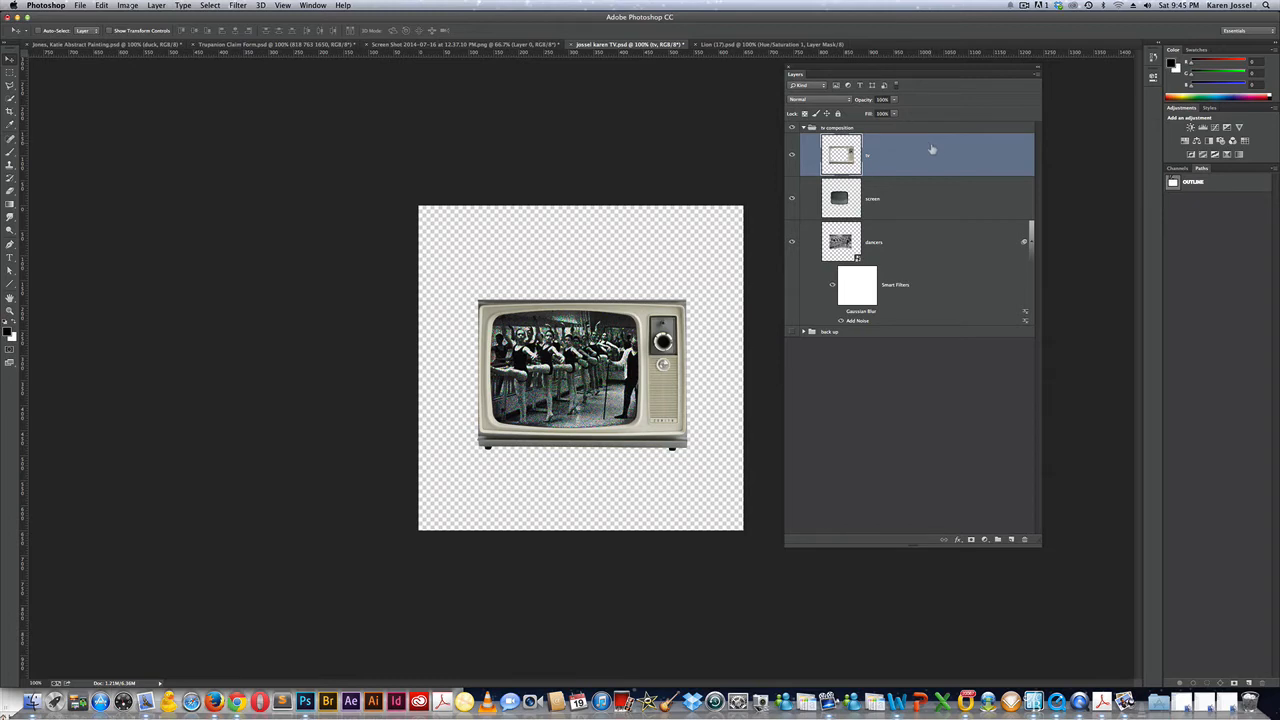
drag(1189, 108, 560, 84)
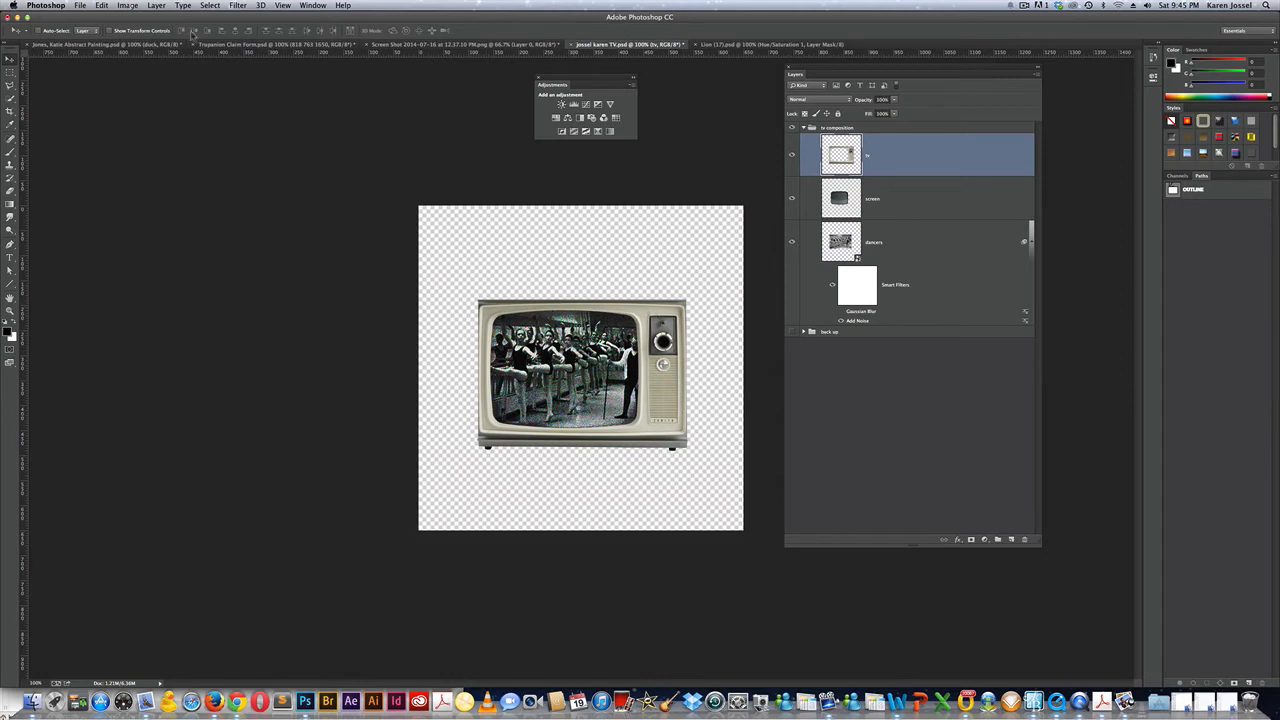
click(128, 6)
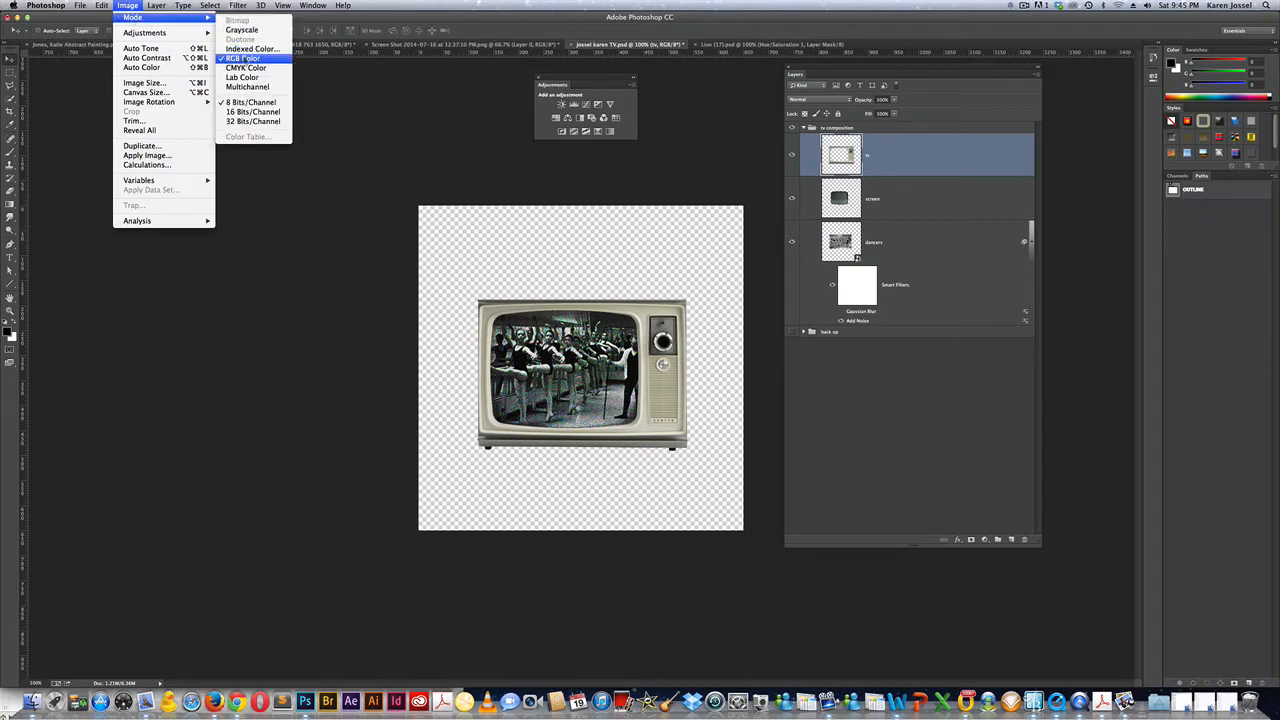
click(473, 4)
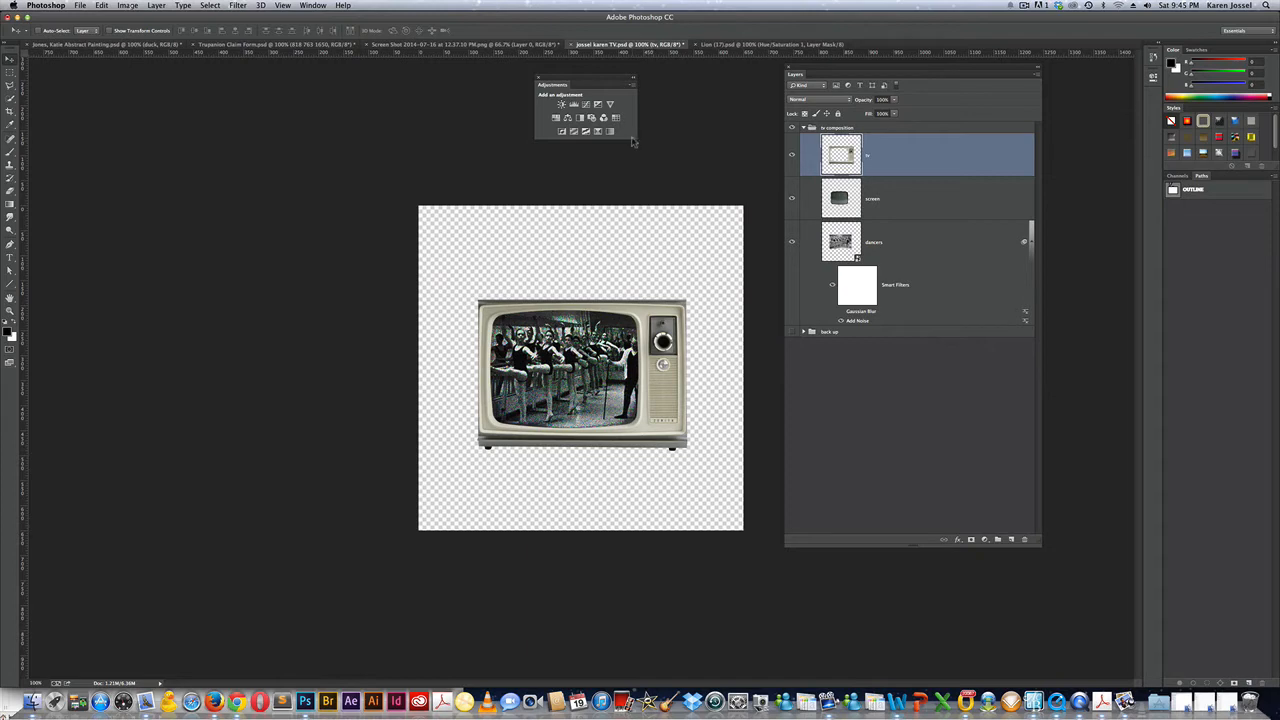
Add a Photo Filter adjustment above the tv layer using Warming Filter (81) with higher density.
click(591, 118)
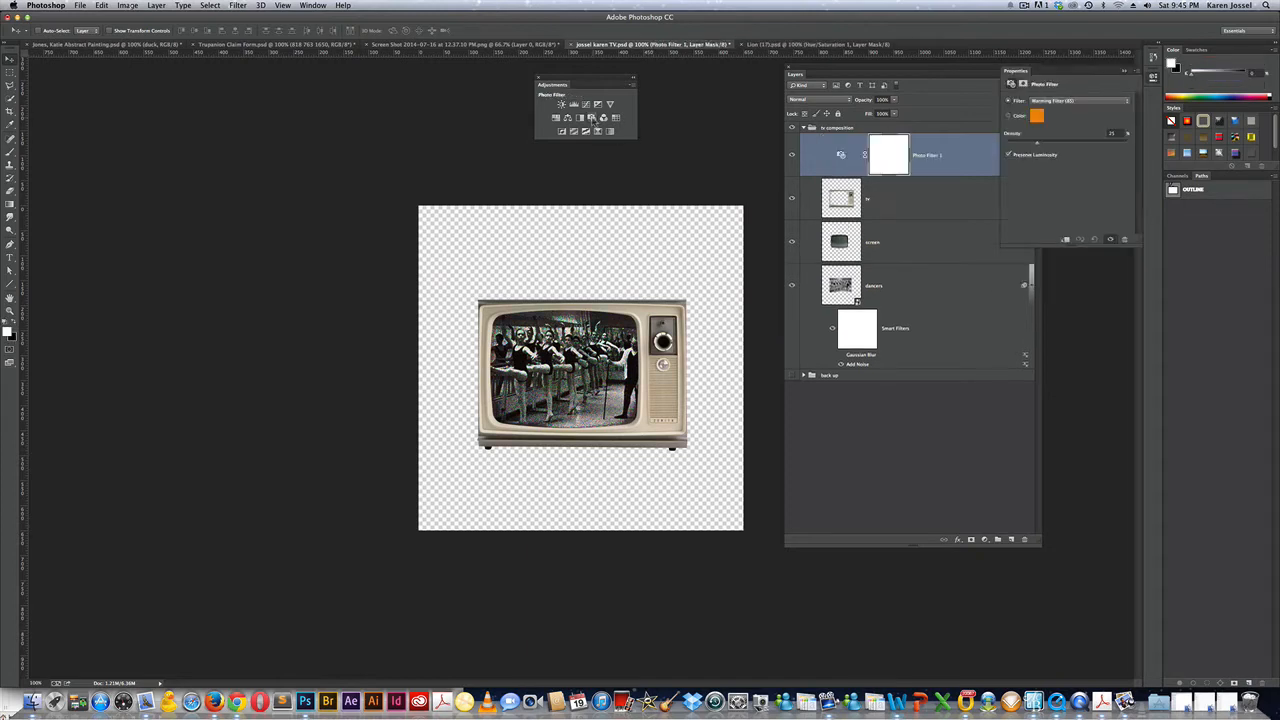
click(1057, 102)
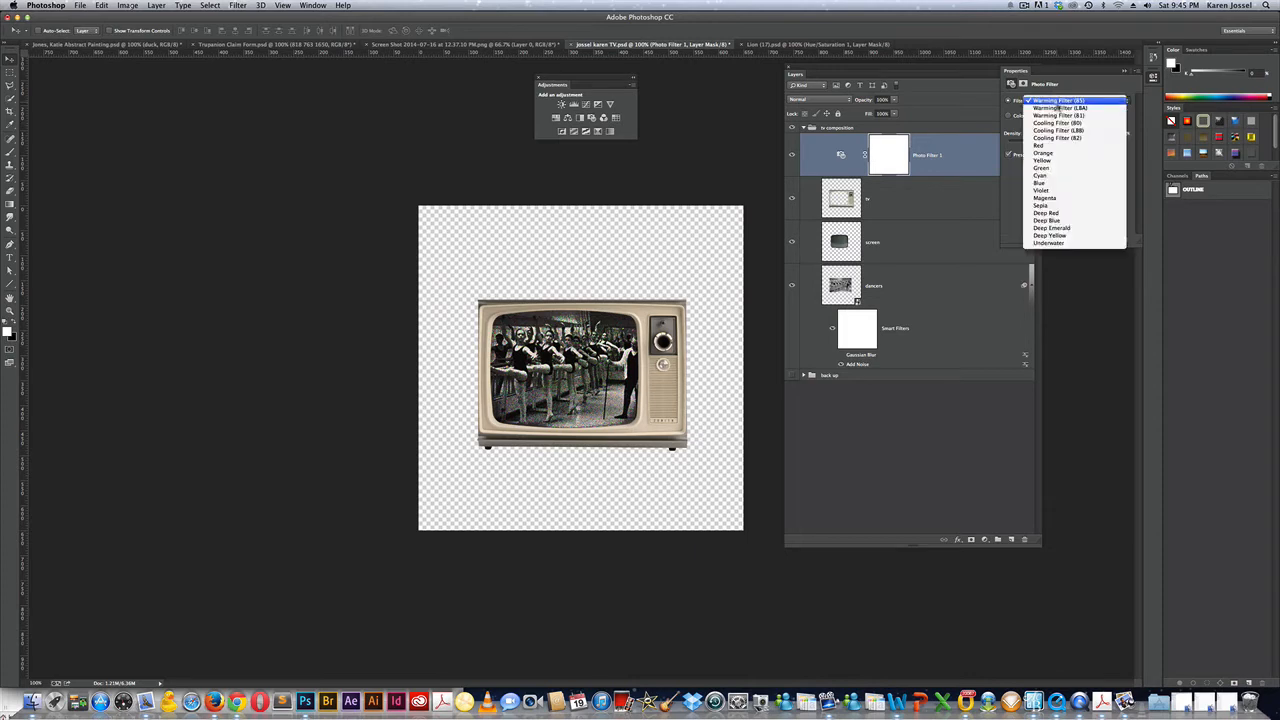
click(1058, 115)
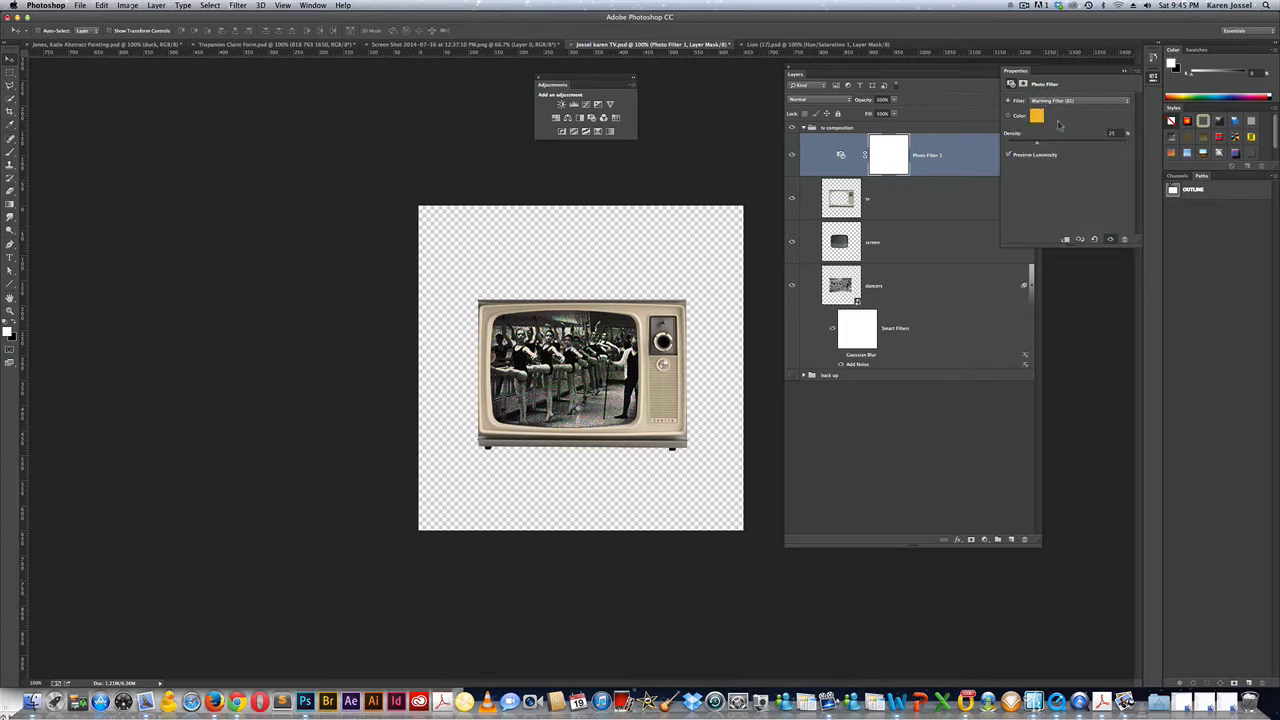
drag(1040, 147, 1125, 140)
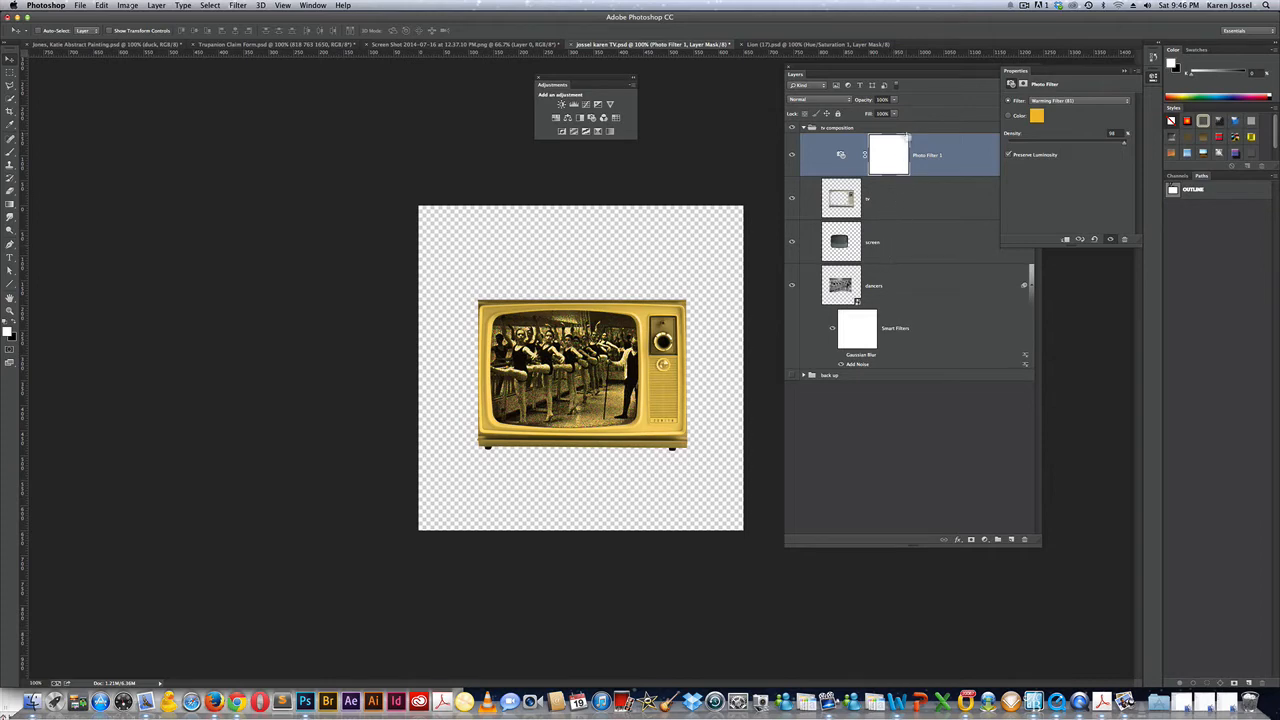
drag(905, 71, 863, 65)
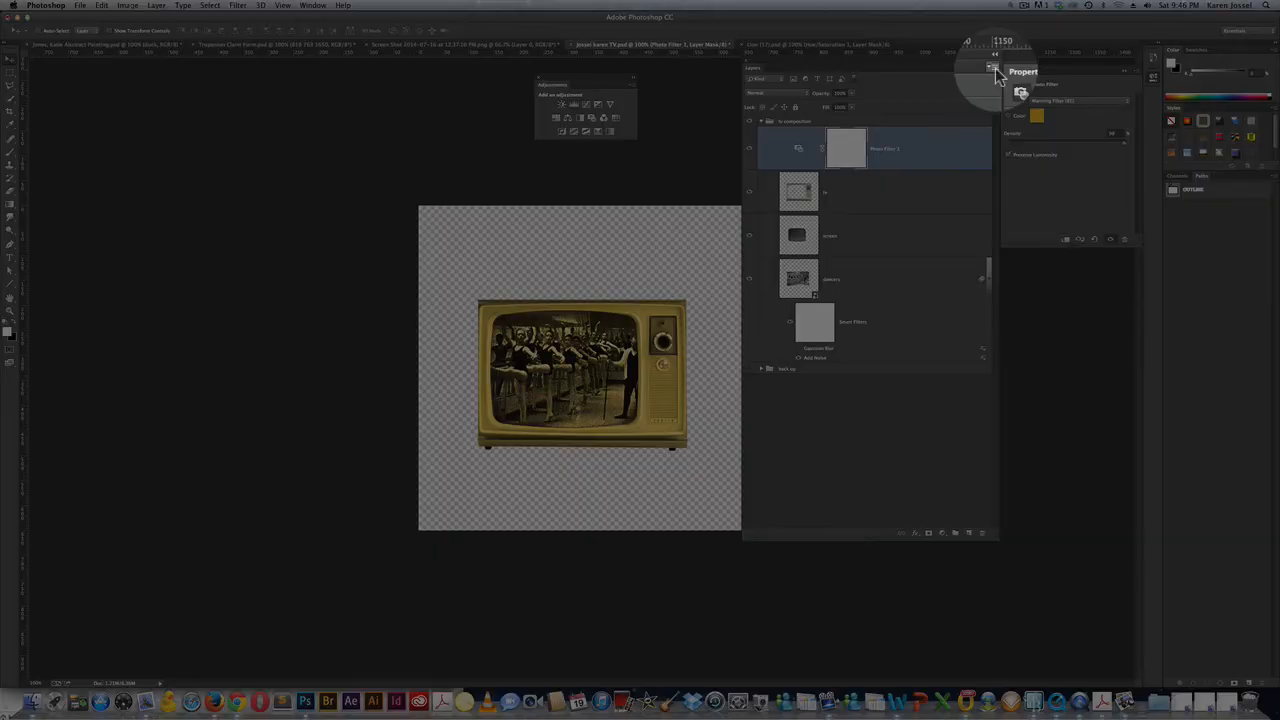
click(995, 70)
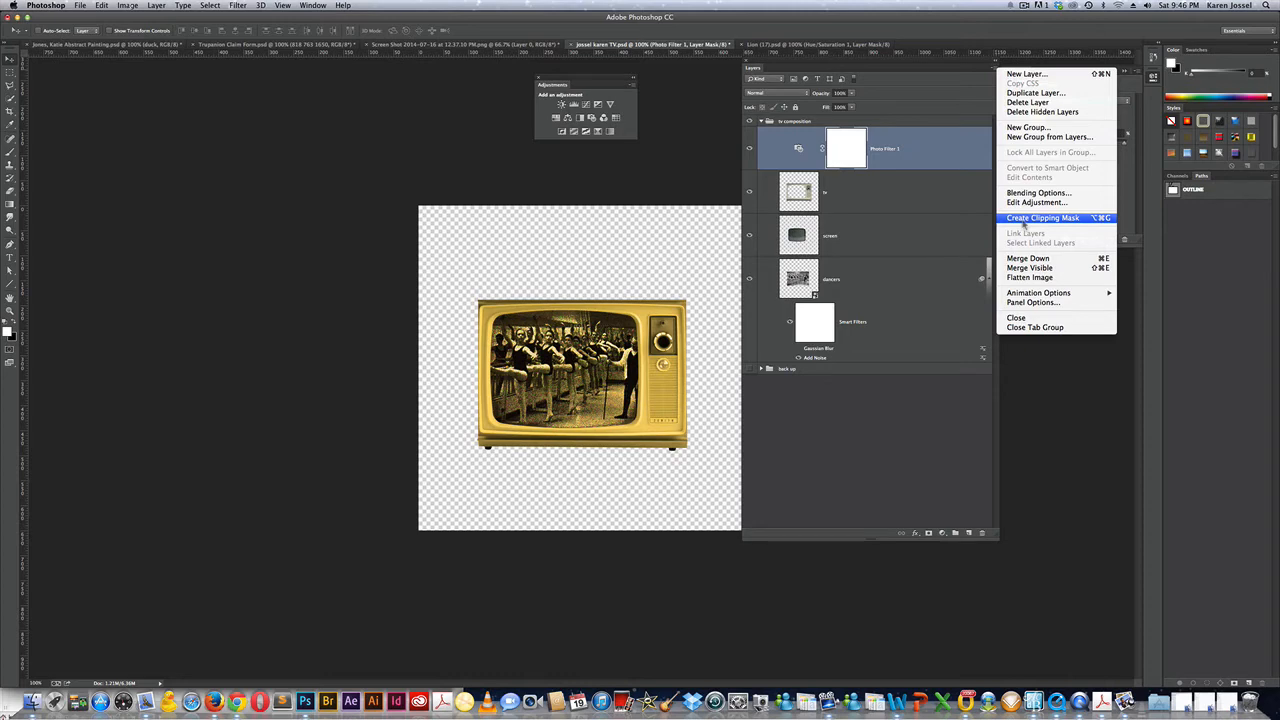
Clip Photo Filter 1 to the tv layer and zoom to 200% on the TV knobs.
click(1025, 218)
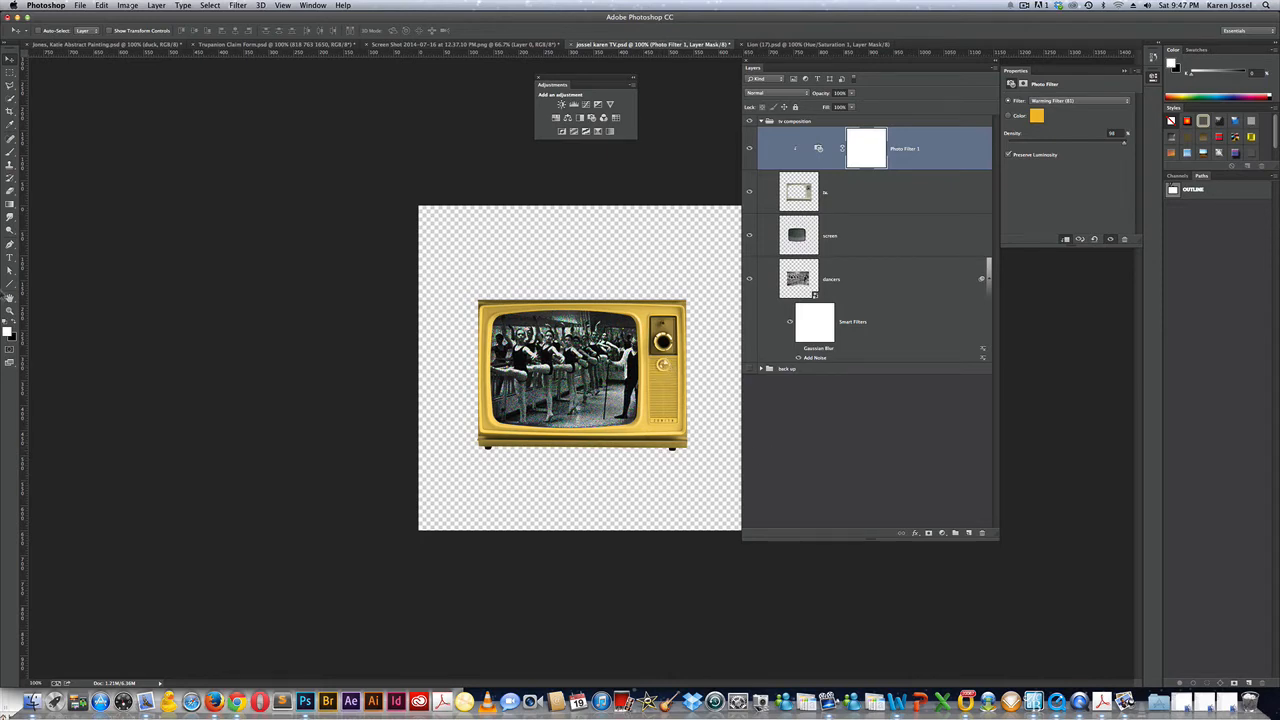
click(10, 310)
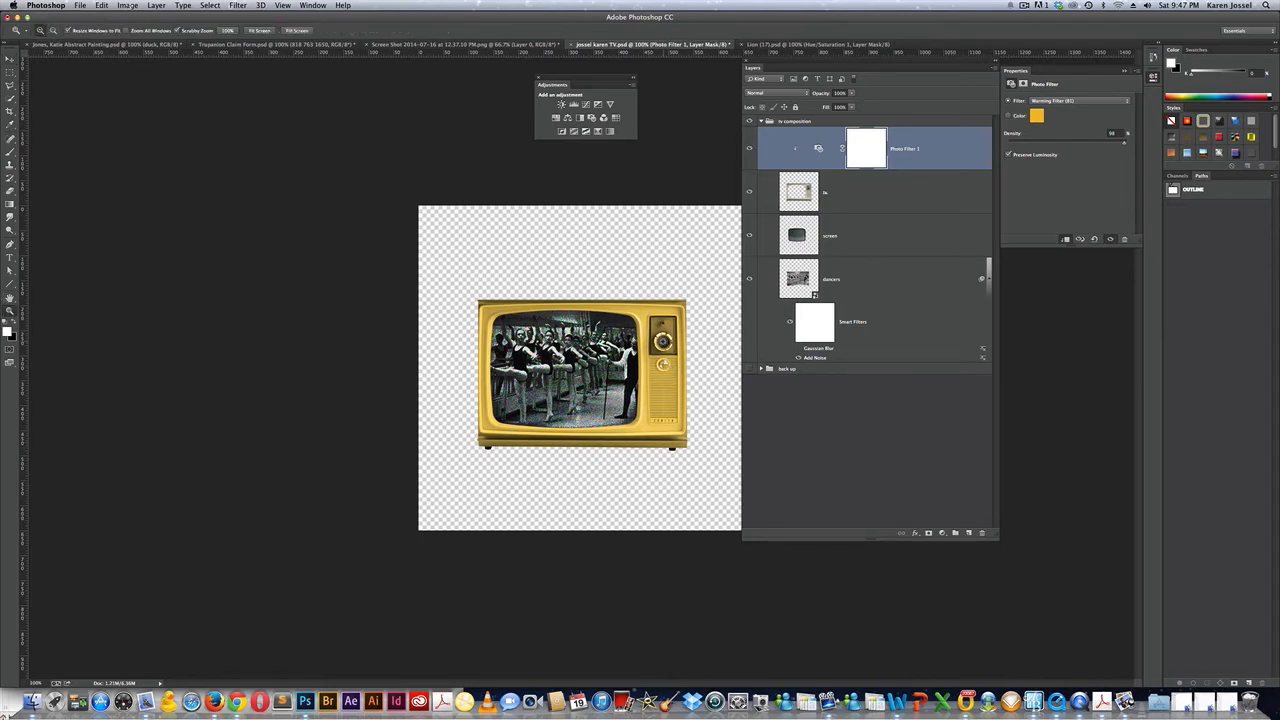
click(663, 342)
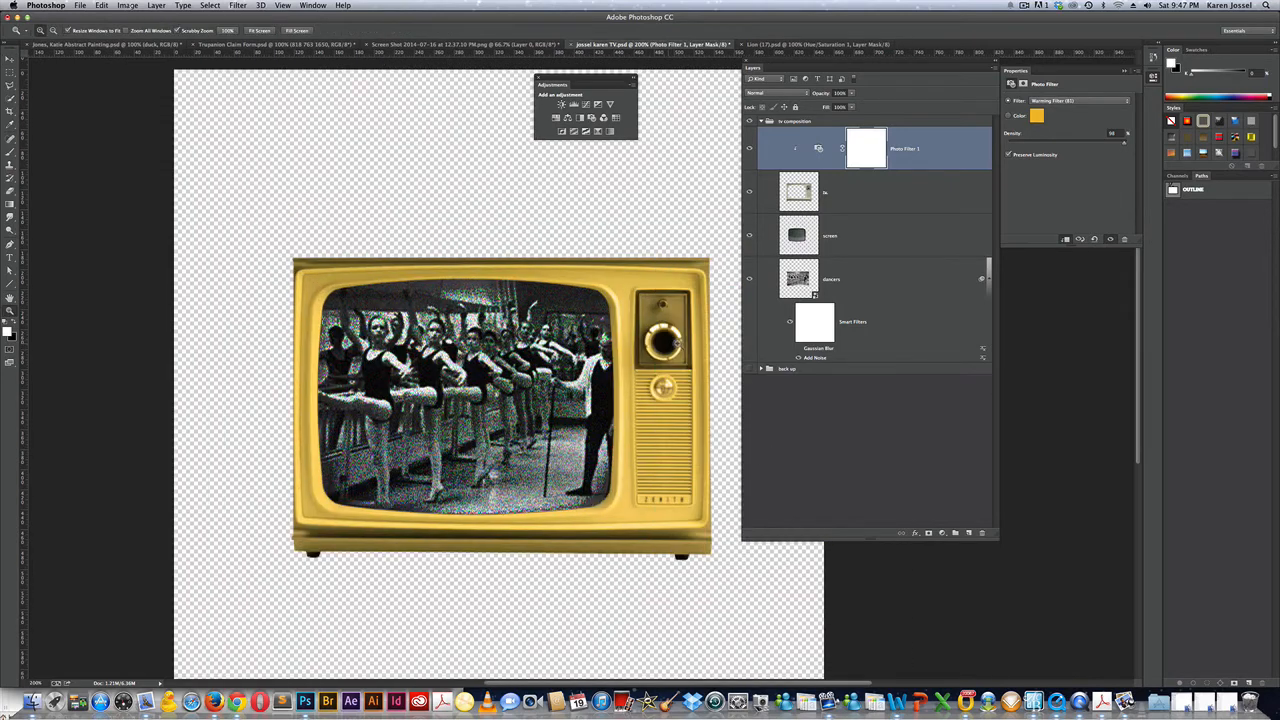
Paint black on the Photo Filter 1 mask over both TV knobs to remove their yellow tint.
click(868, 150)
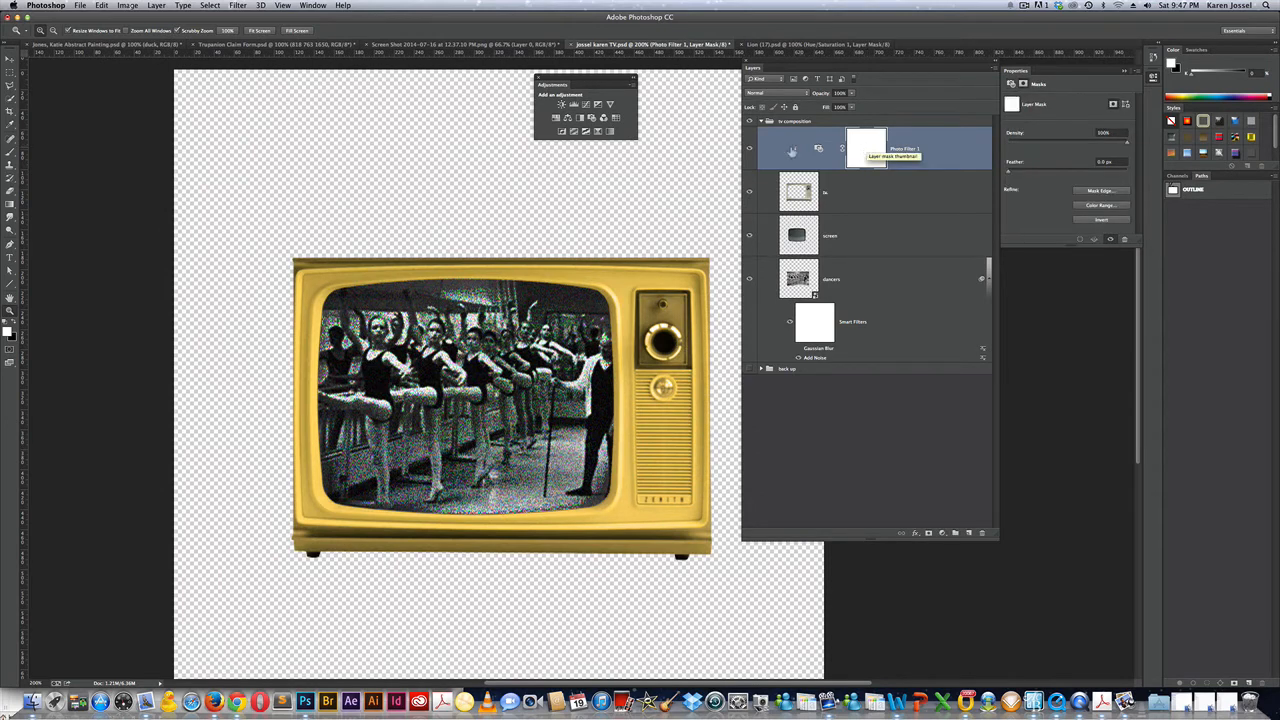
click(10, 151)
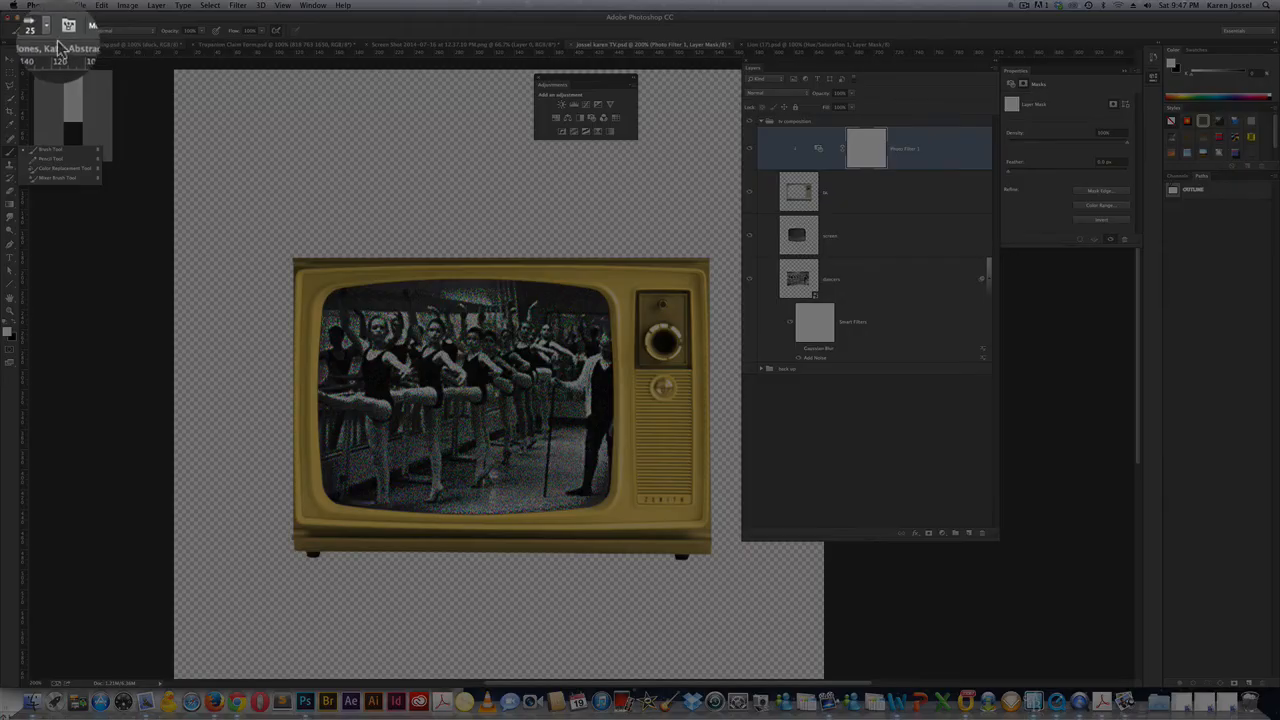
click(40, 31)
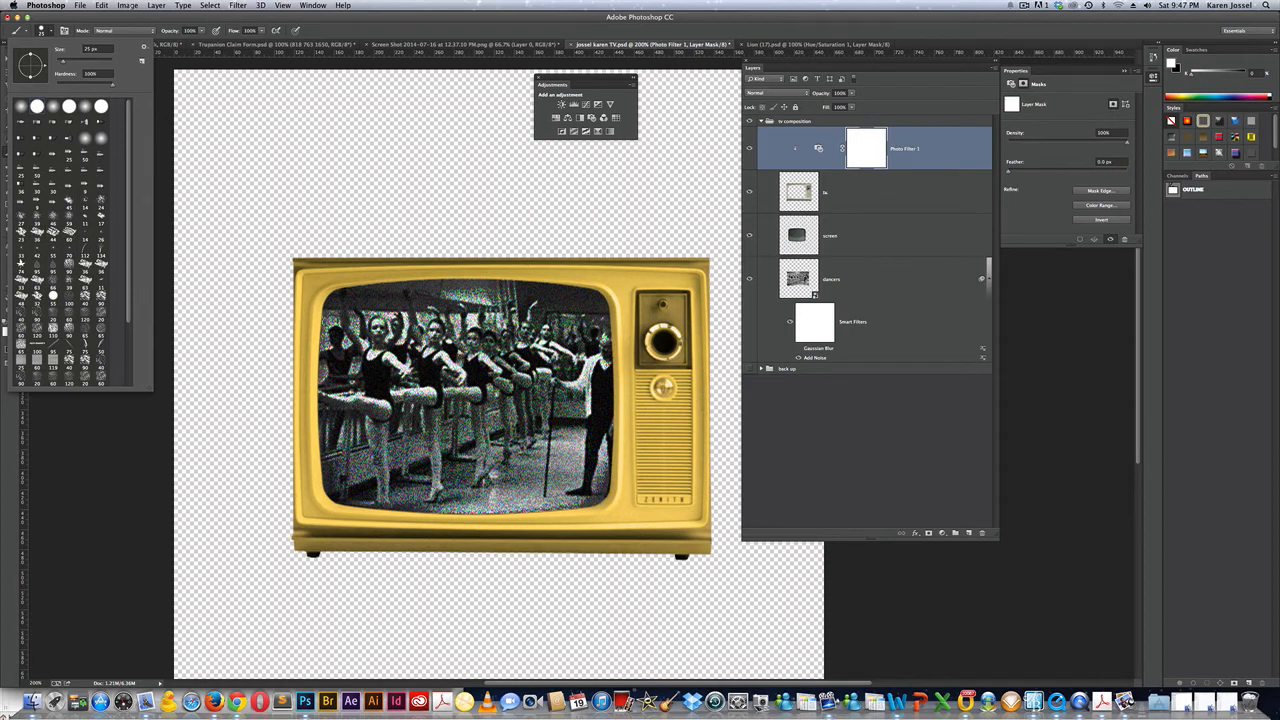
click(440, 37)
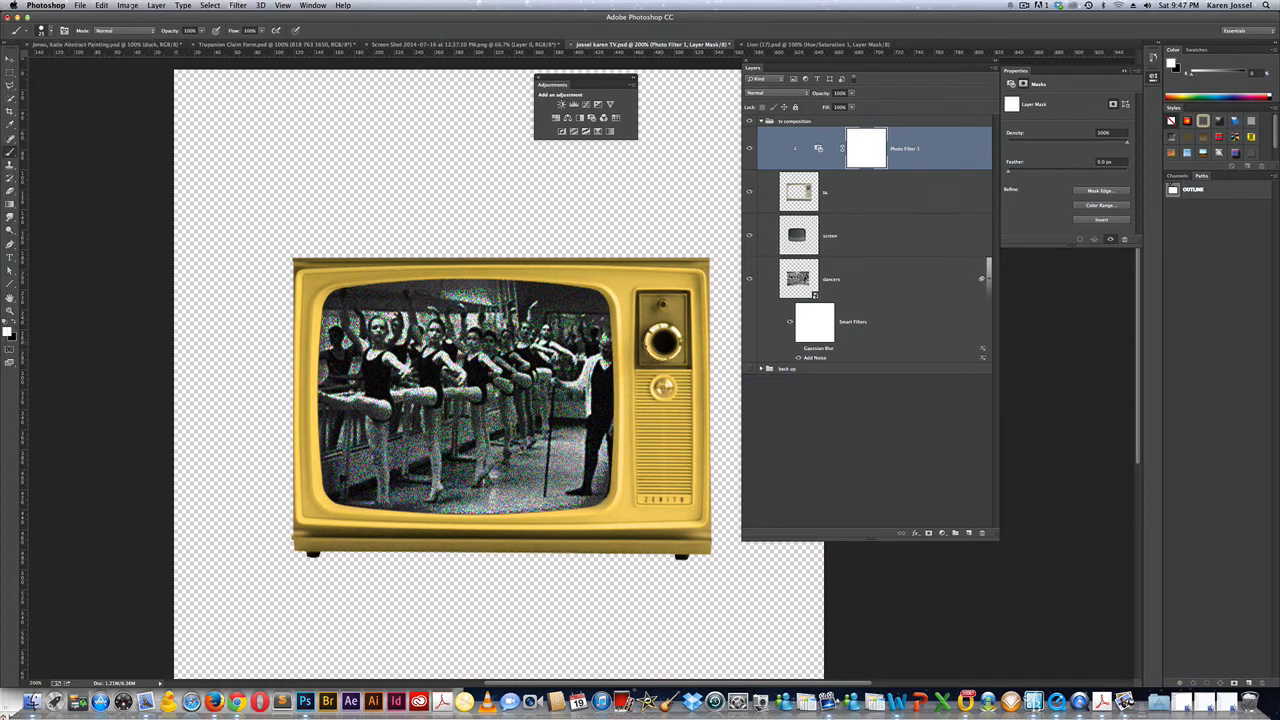
key(bracketright)
click(14, 323)
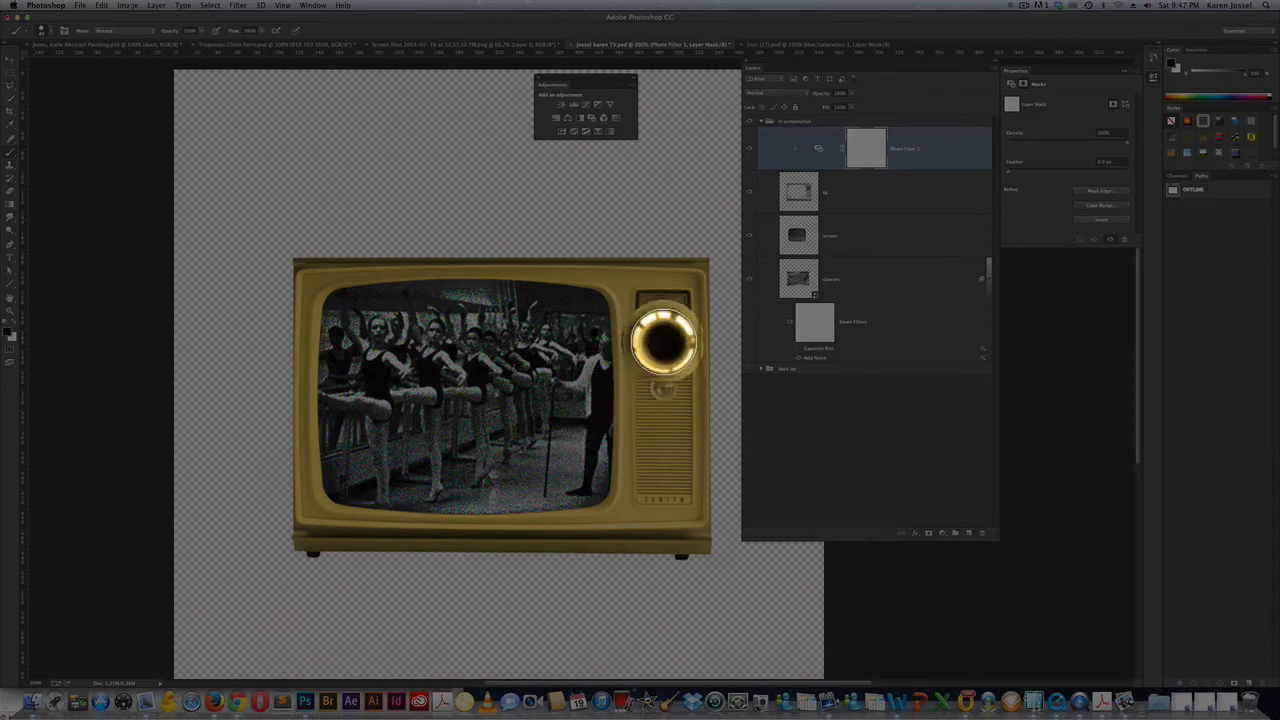
click(663, 342)
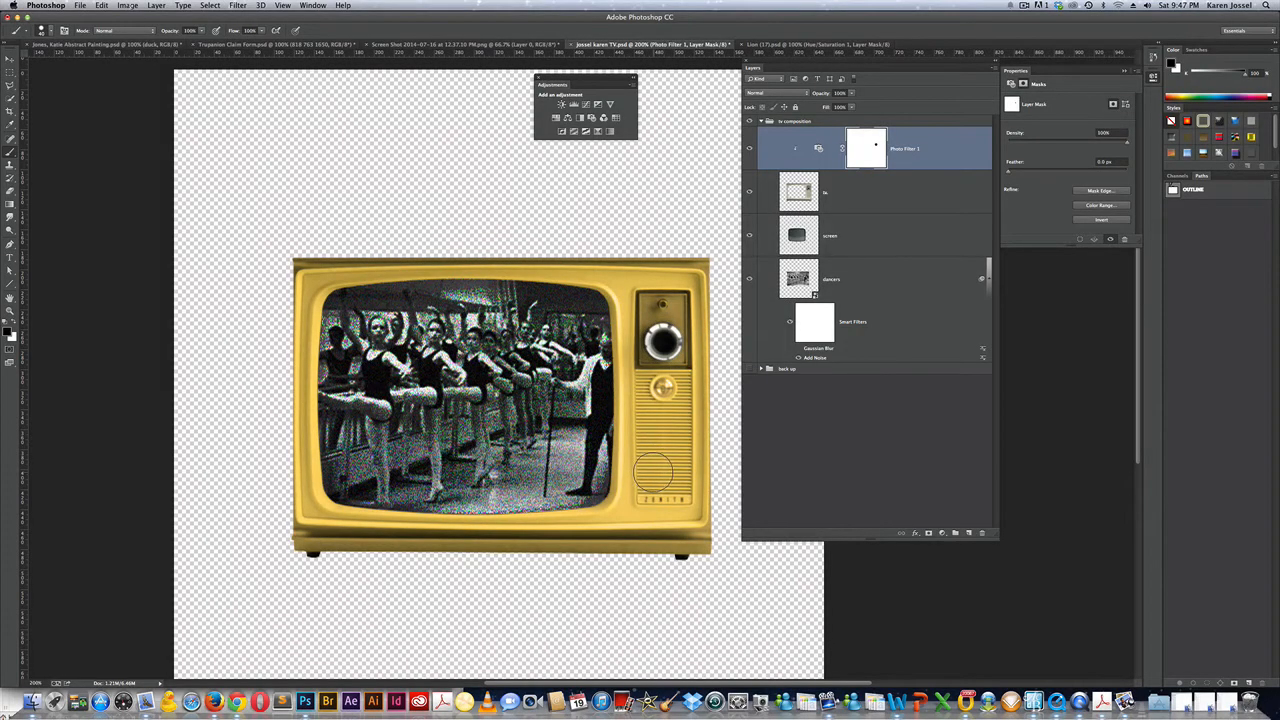
key(bracketleft)
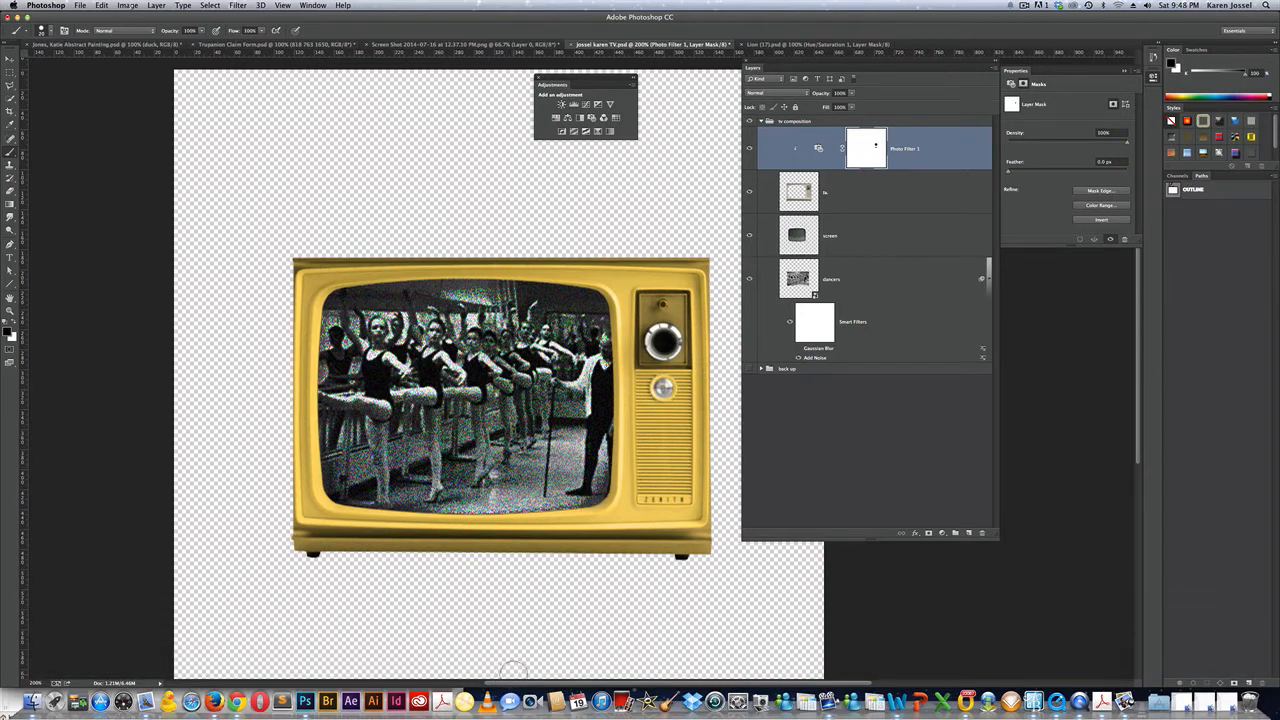
Preview the mask on its own, return to the composite, and zoom back to 100%.
alt+click(865, 149)
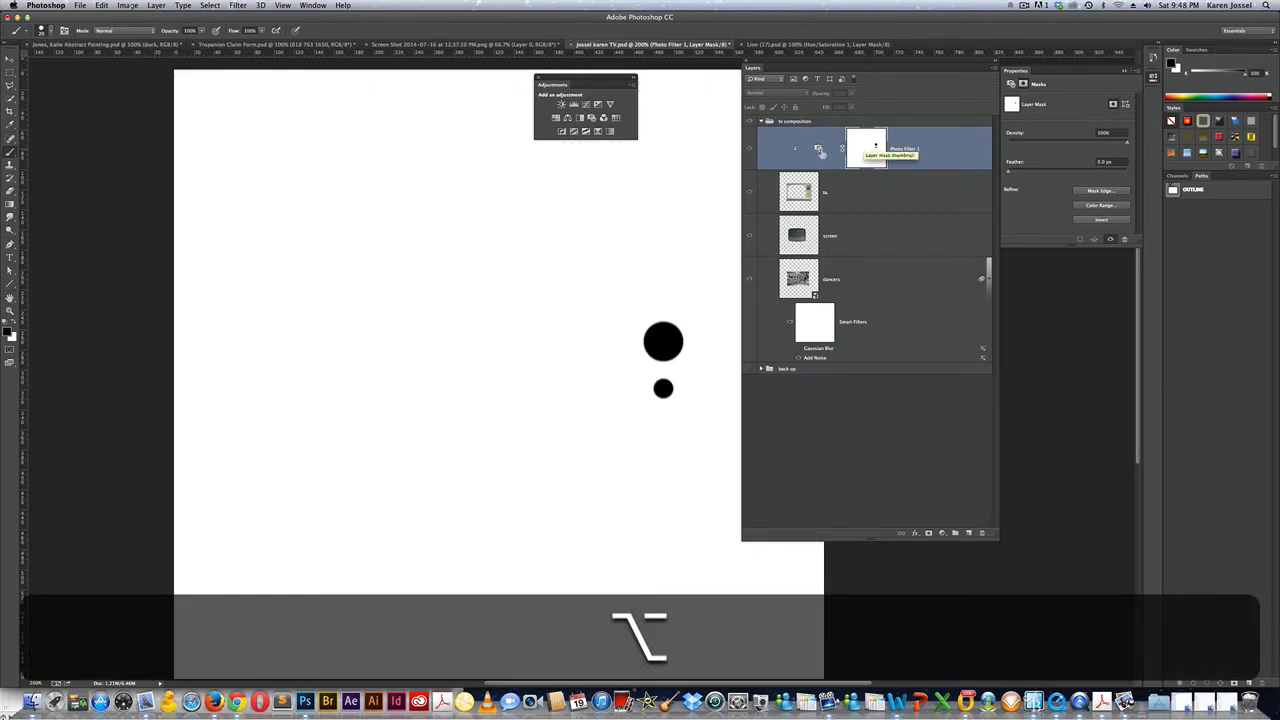
click(933, 146)
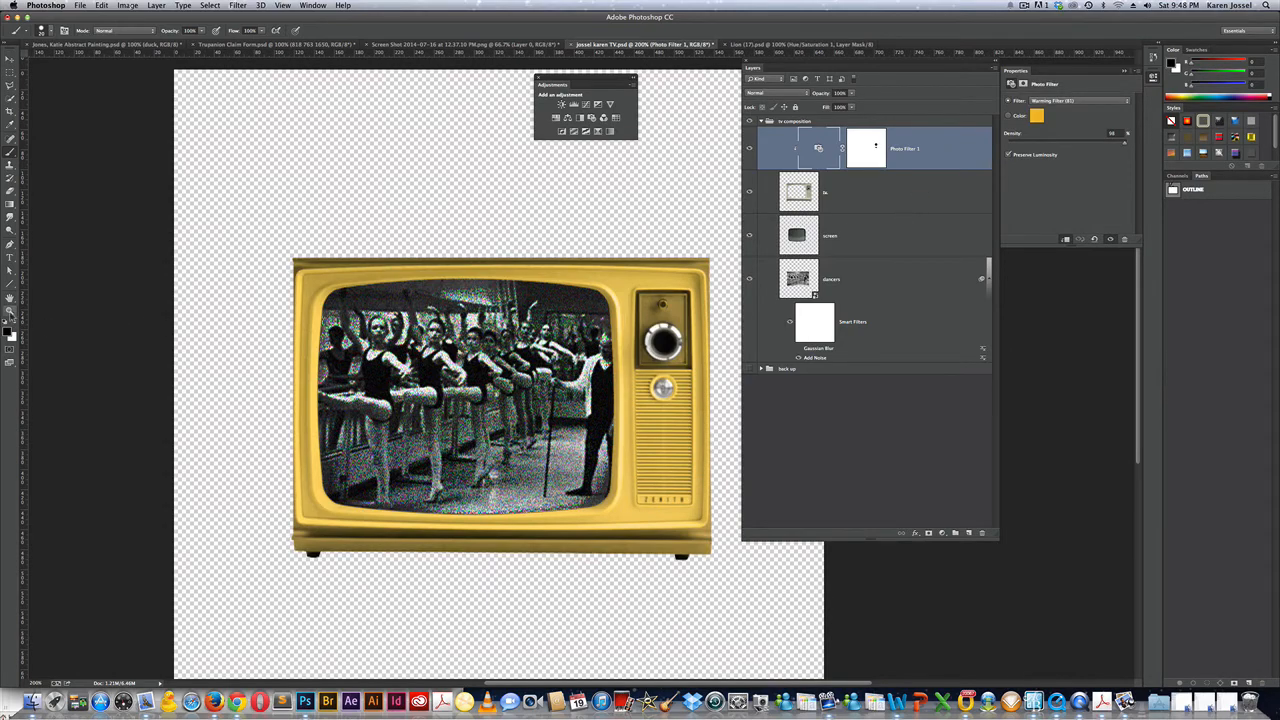
double_click(10, 313)
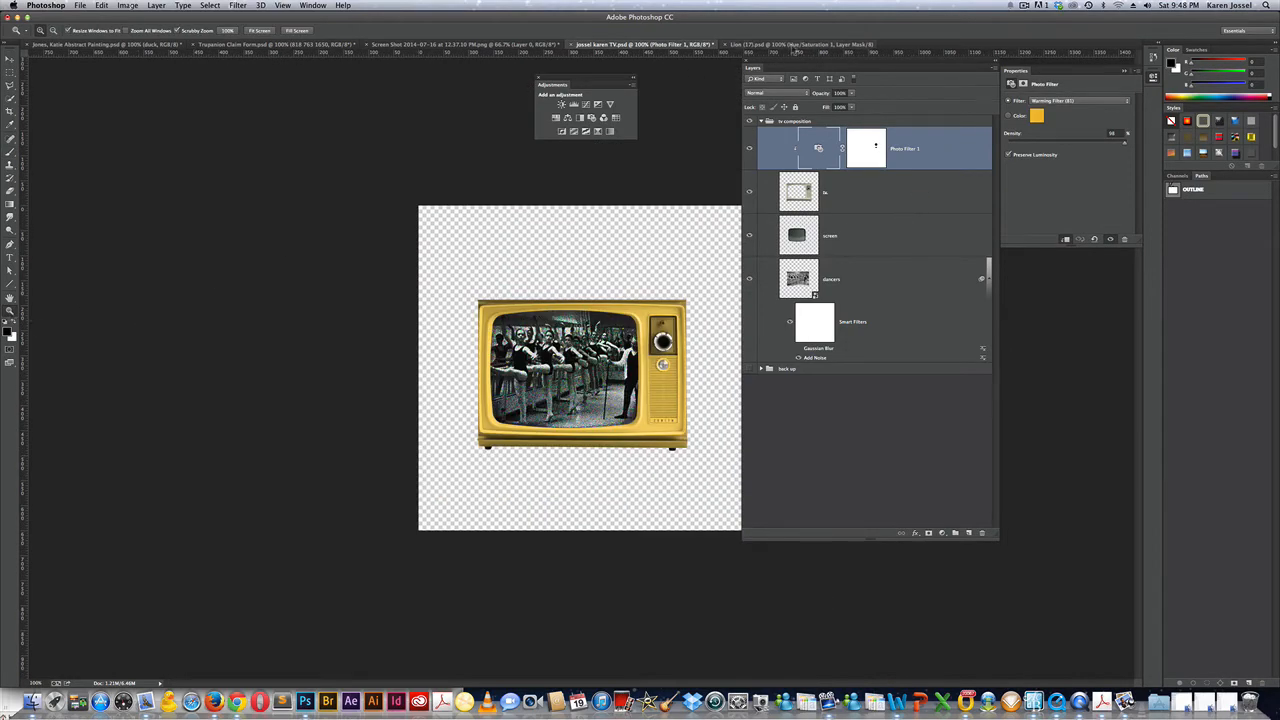
Move the Layers panel over the Properties panel and start adding the antenna artwork layer.
drag(796, 66, 870, 91)
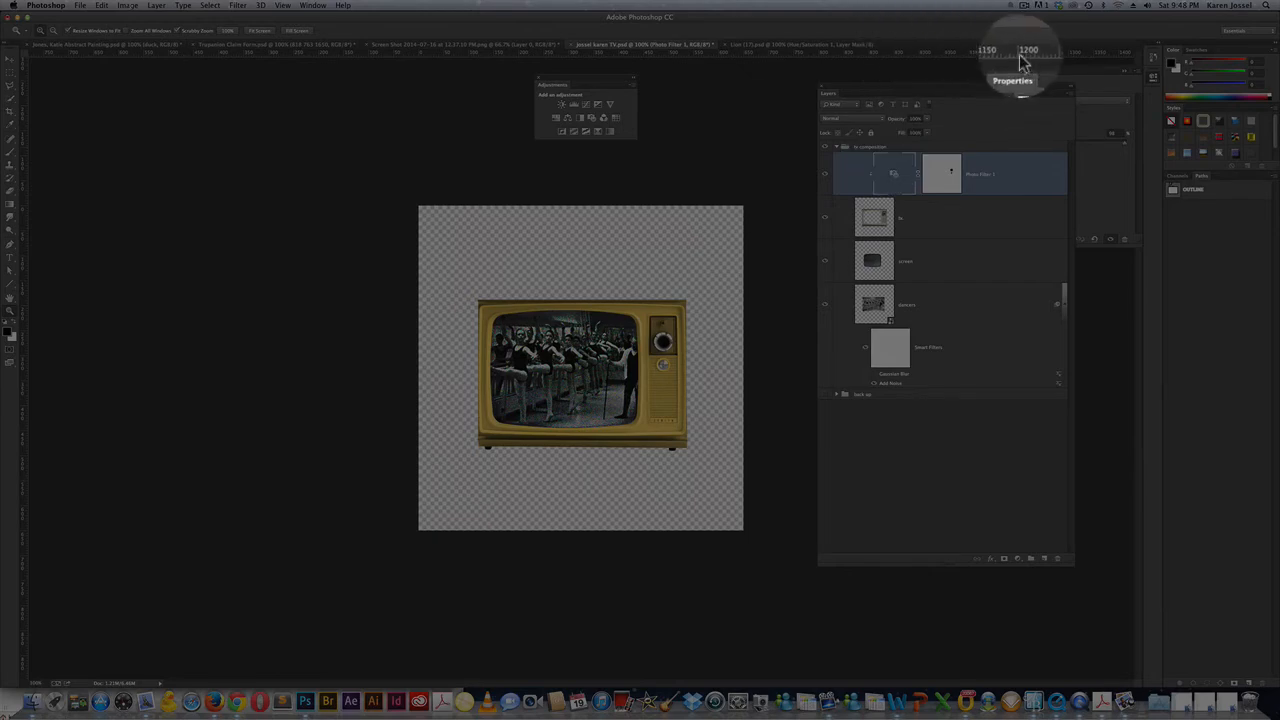
click(1023, 9)
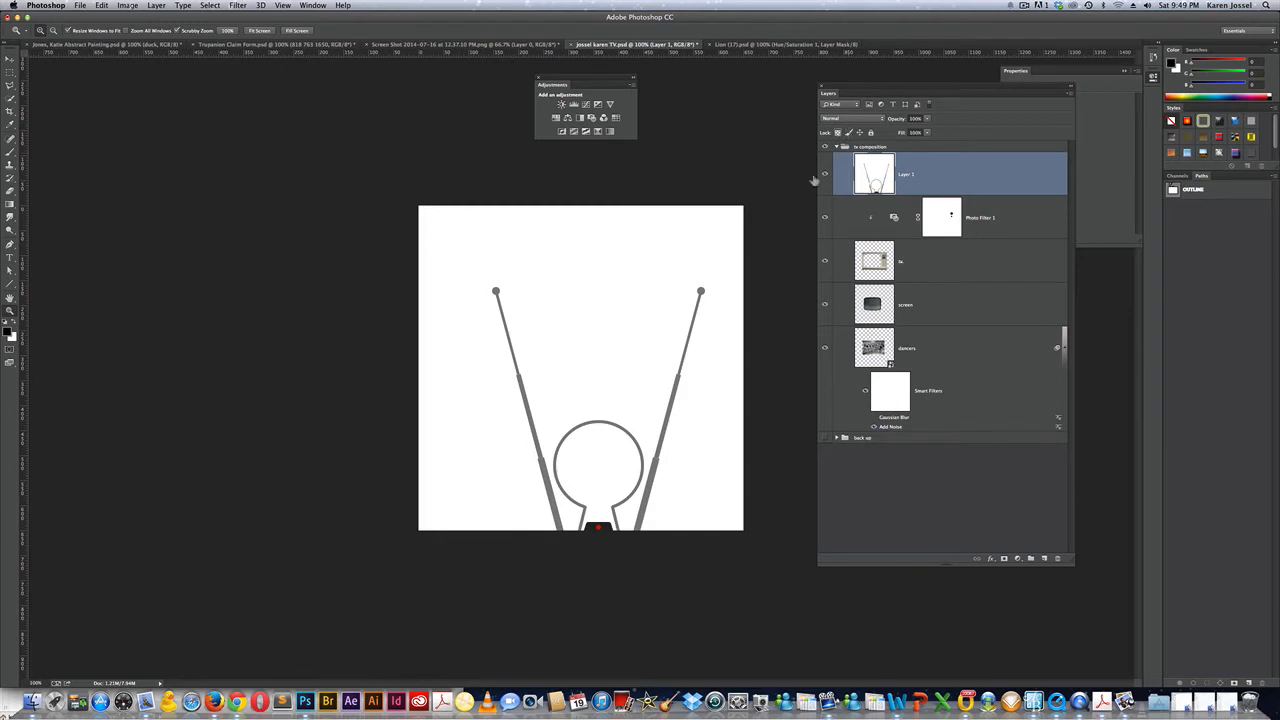
Zoom in on the antenna and shift Layer 1's artwork up with the Move tool.
drag(593, 491, 599, 416)
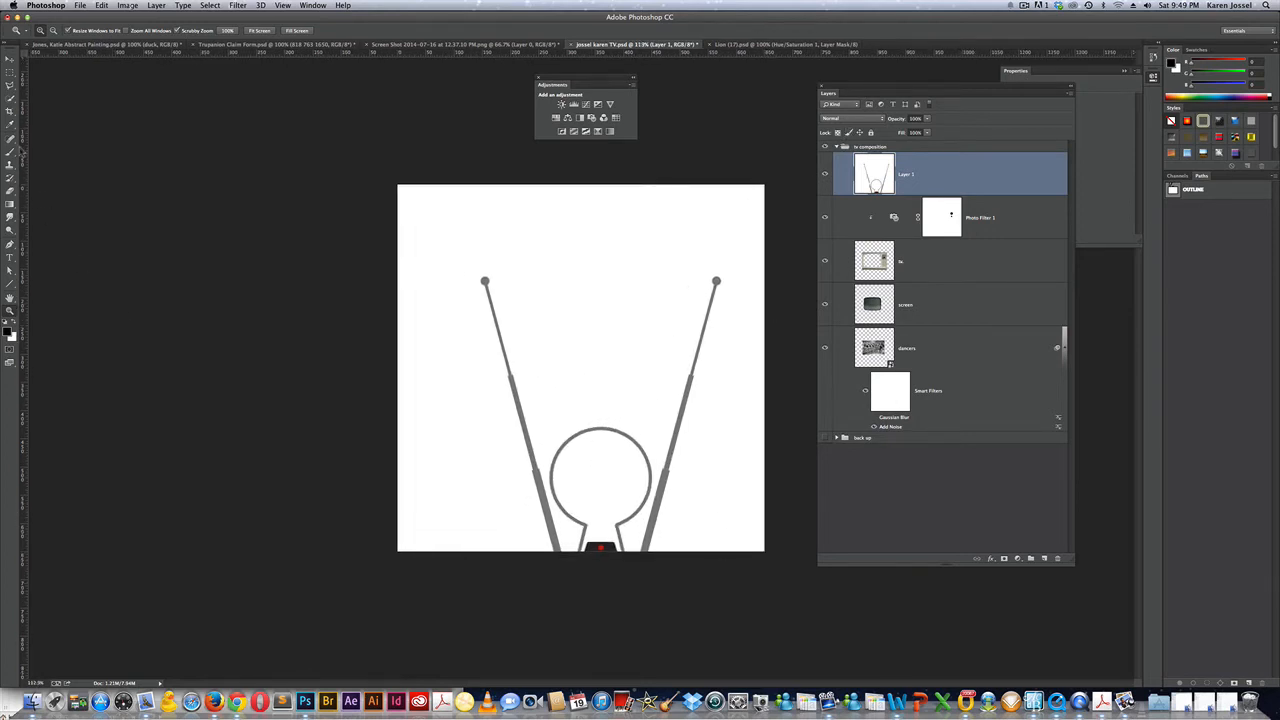
click(10, 58)
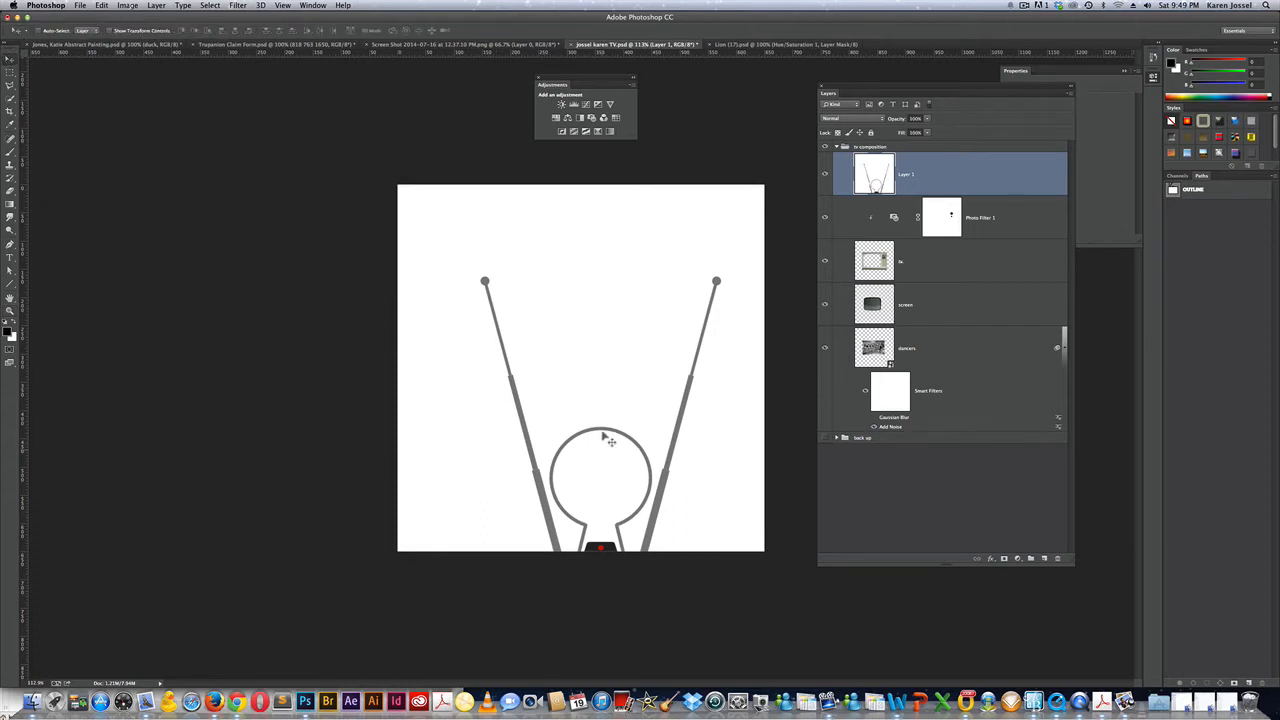
drag(604, 444, 587, 411)
drag(587, 410, 587, 412)
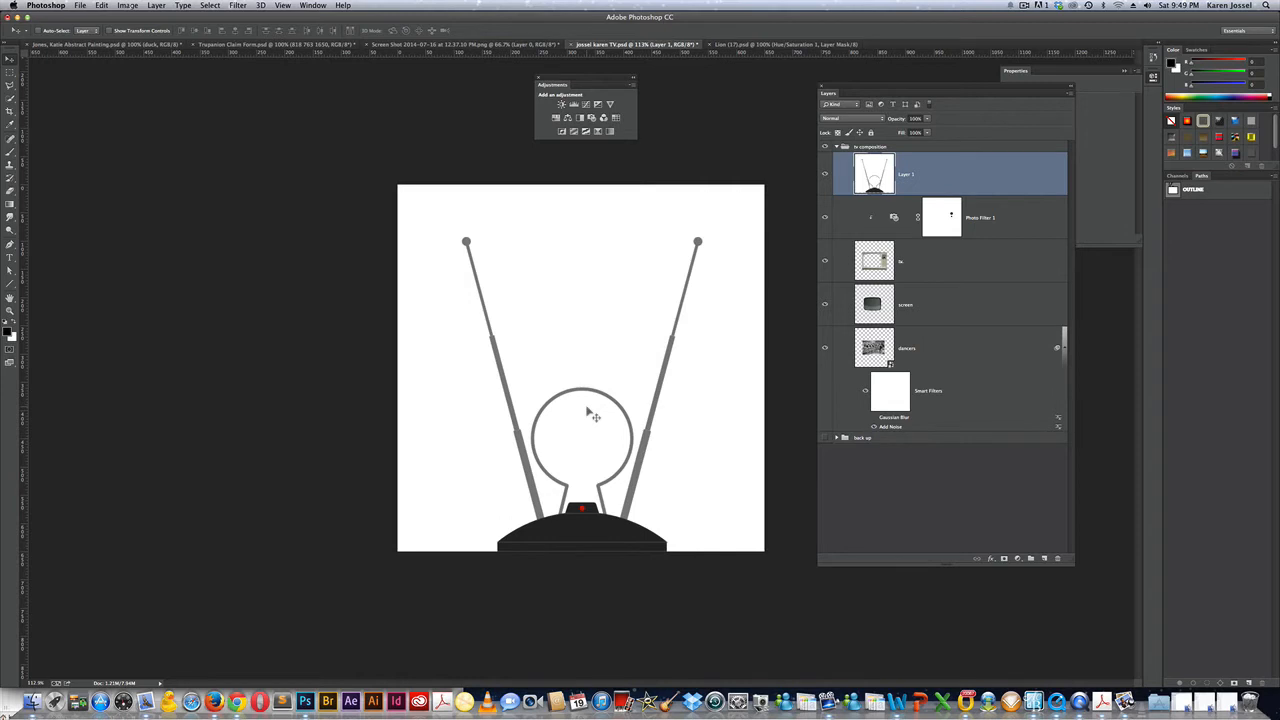
Scale the antenna artwork down slightly about its centre and nudge it down a little.
key(super+t)
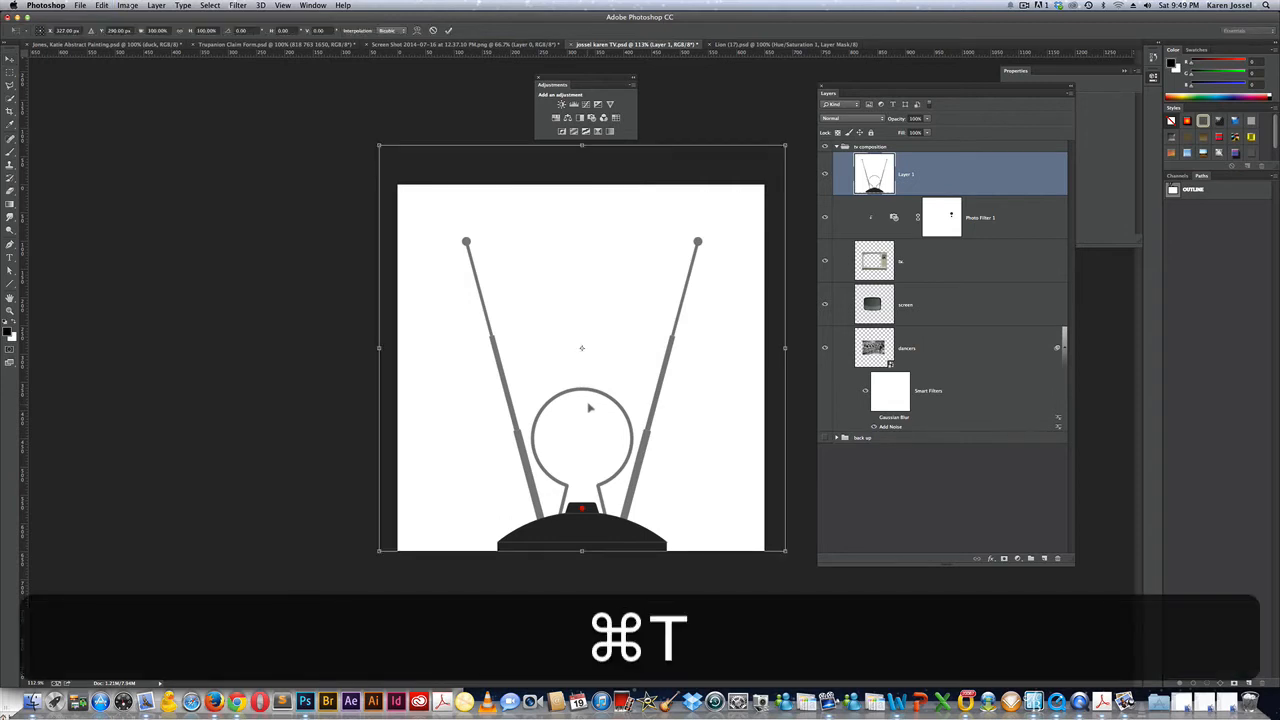
drag(785, 146, 741, 192)
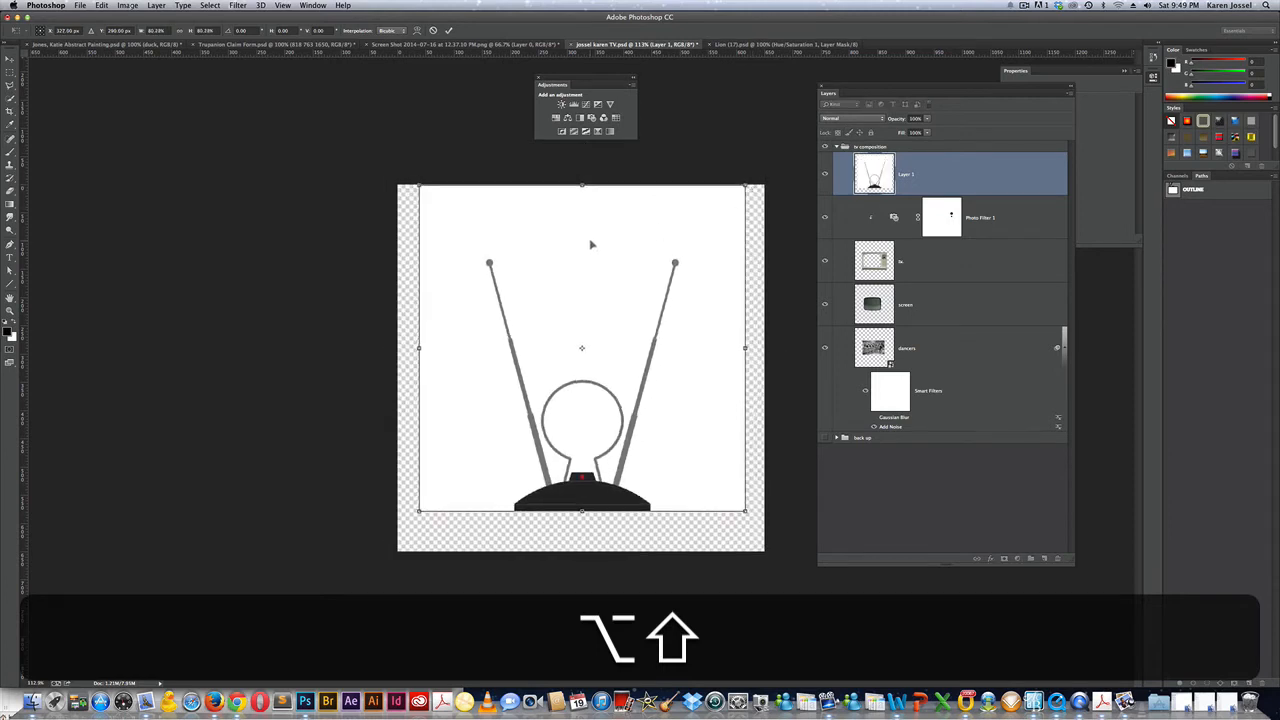
drag(591, 244, 591, 254)
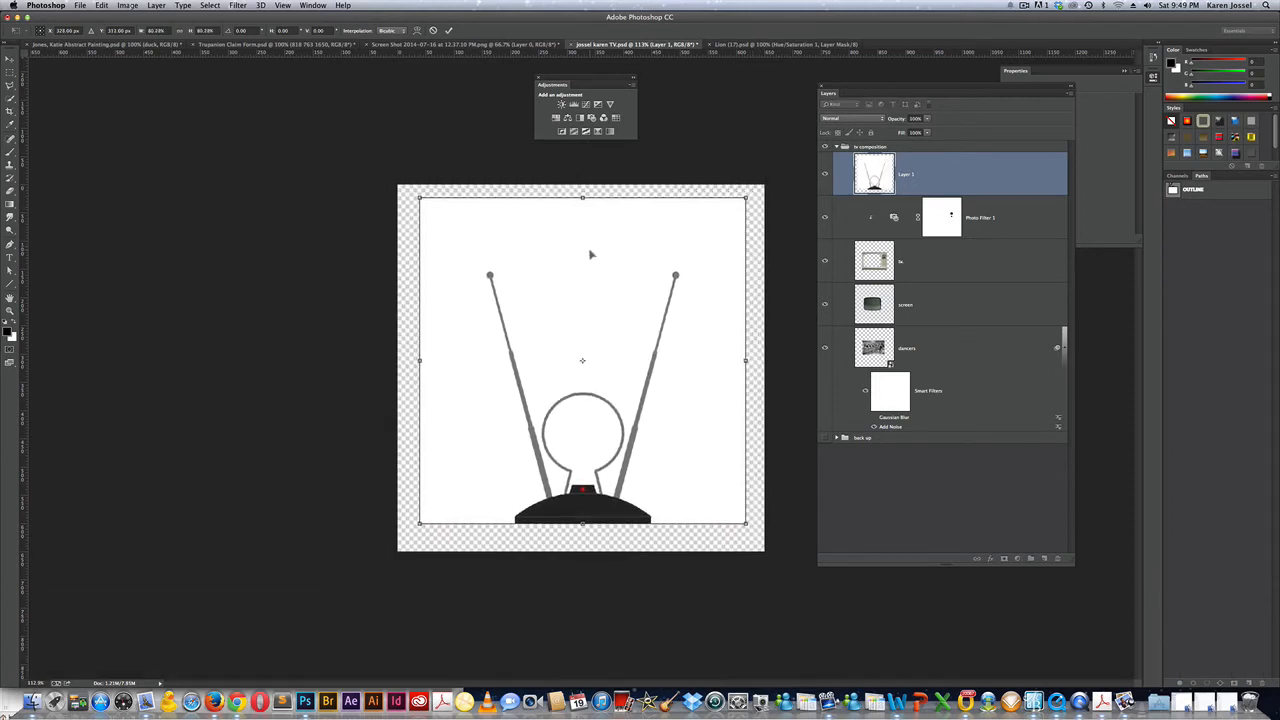
key(Return)
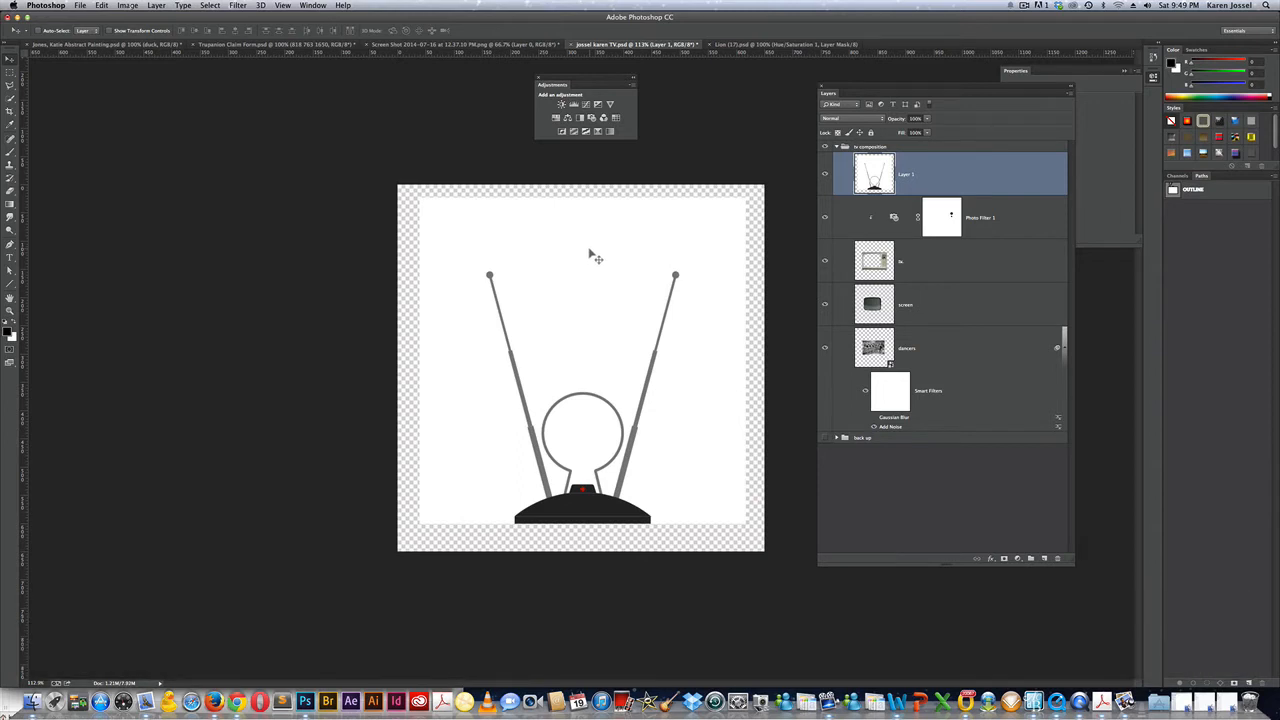
Select the white background around the antenna and inside its bulb with the Magic Wand.
click(10, 101)
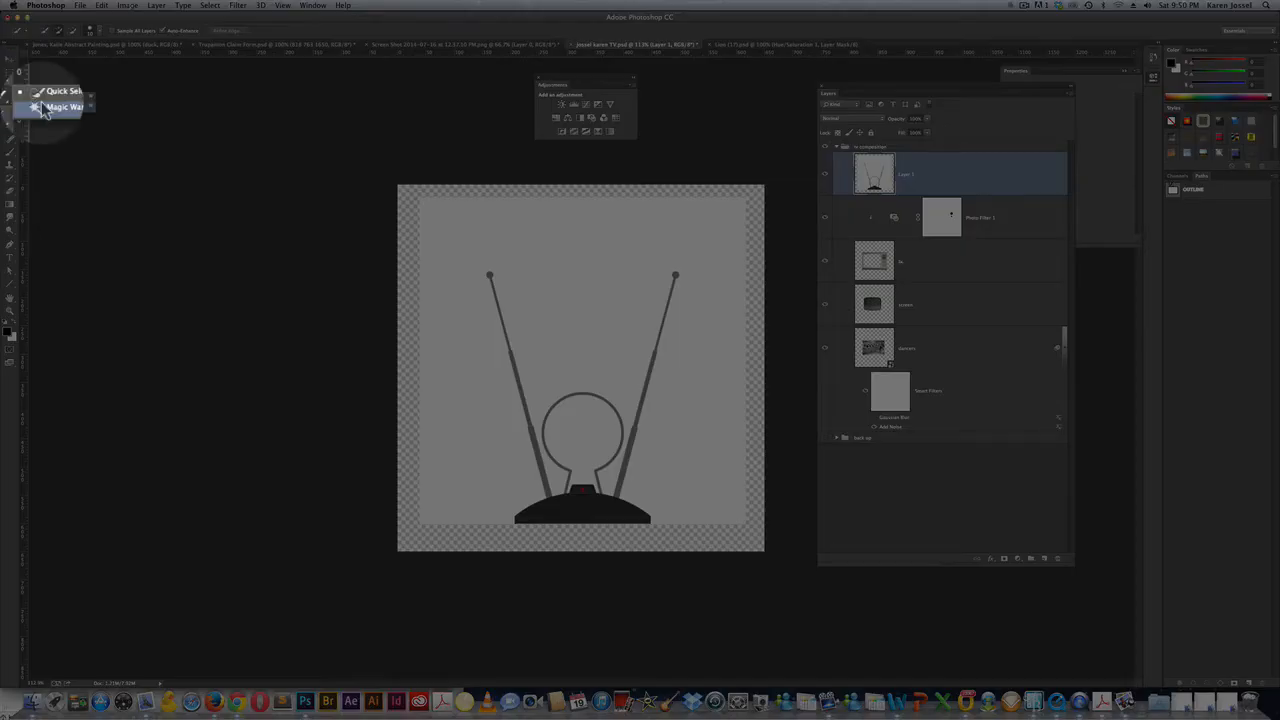
click(60, 107)
click(575, 309)
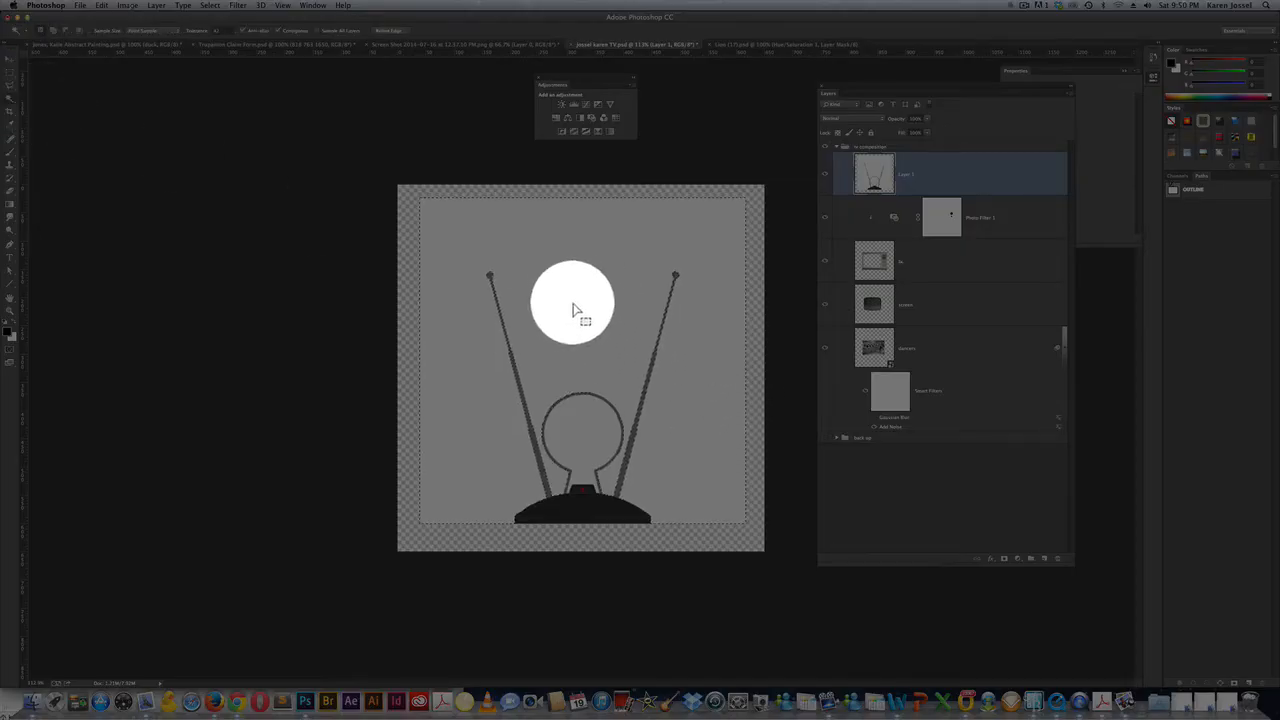
key(shift)
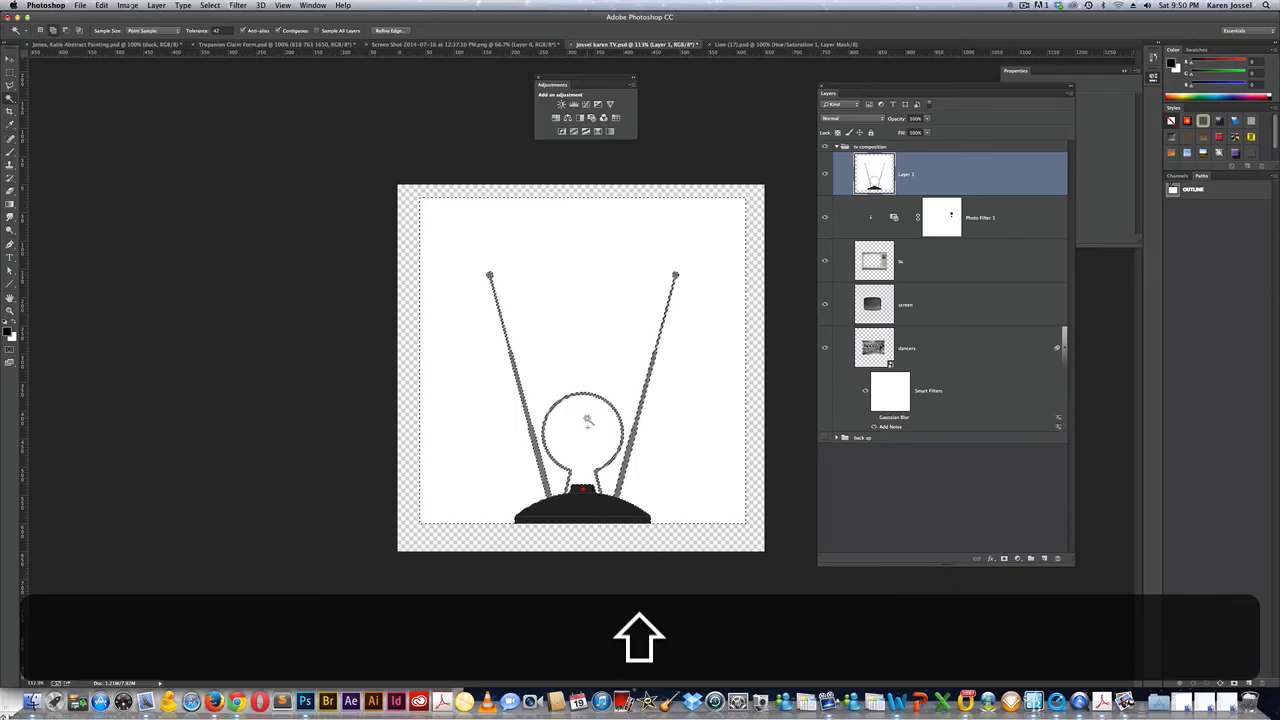
shift+click(588, 421)
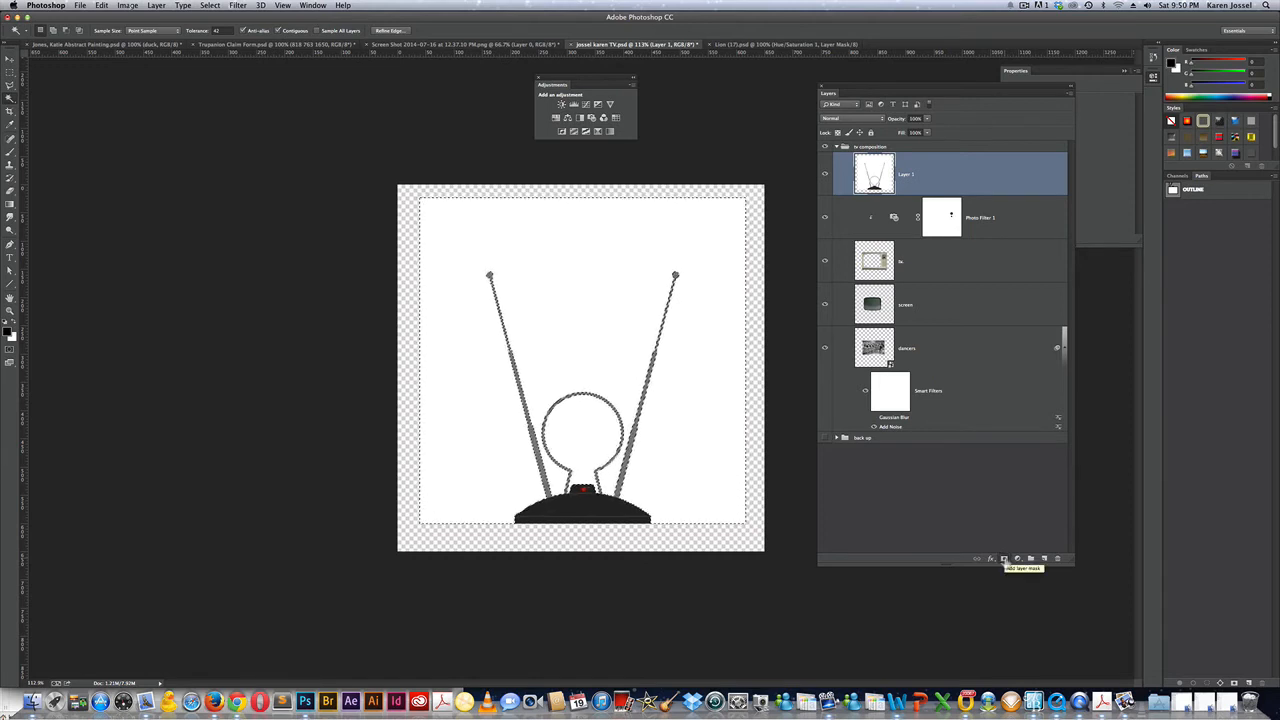
Mask away the white background with an inverted layer mask and convert the layer to a smart object.
click(1004, 559)
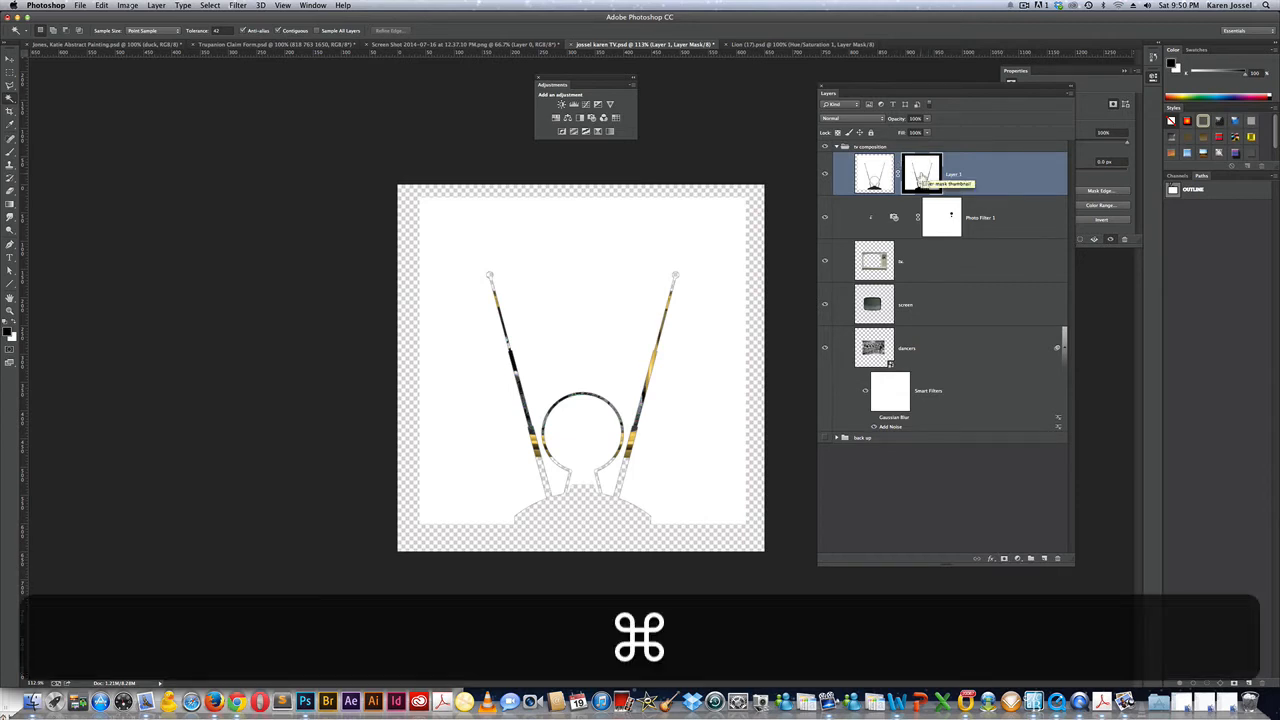
key(super+i)
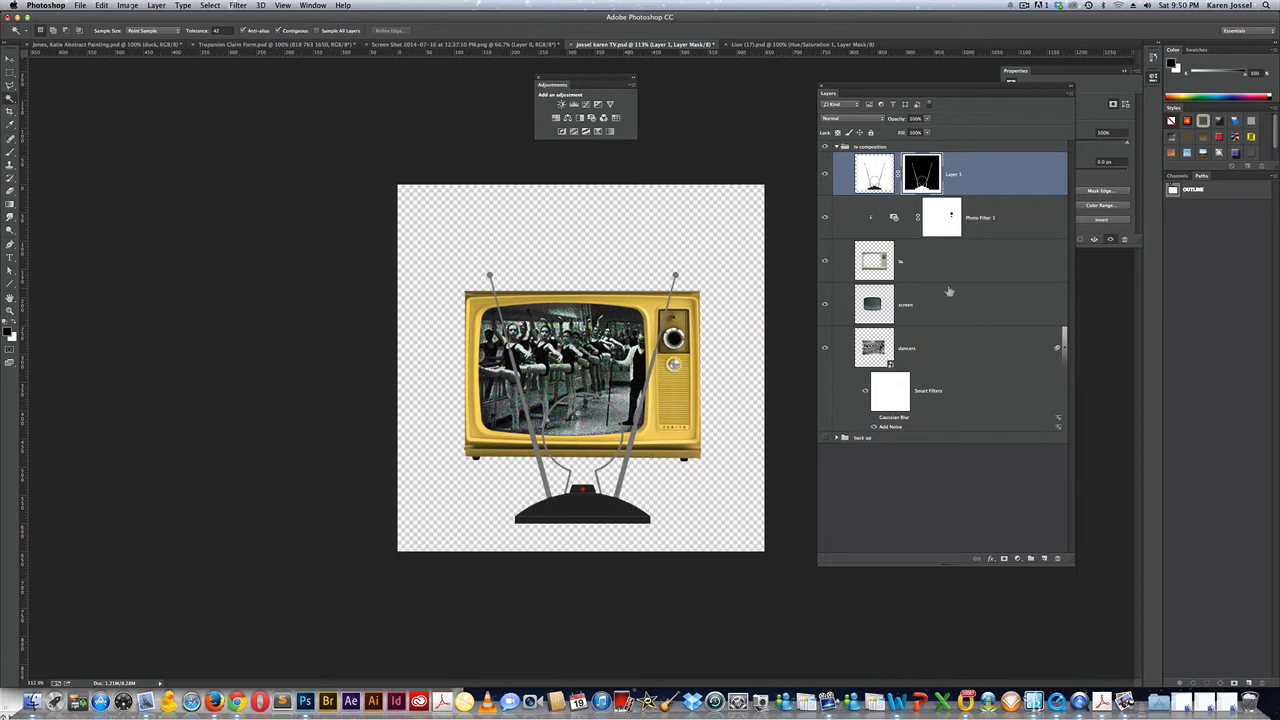
click(1070, 95)
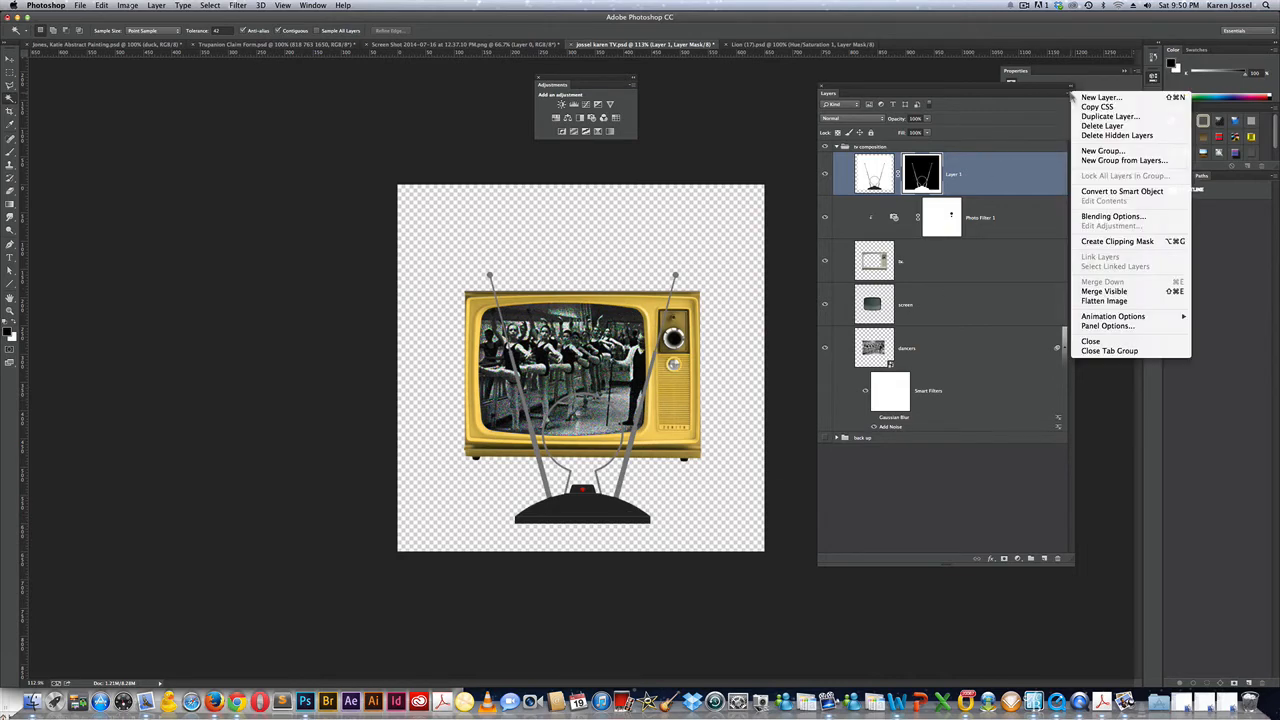
click(1097, 191)
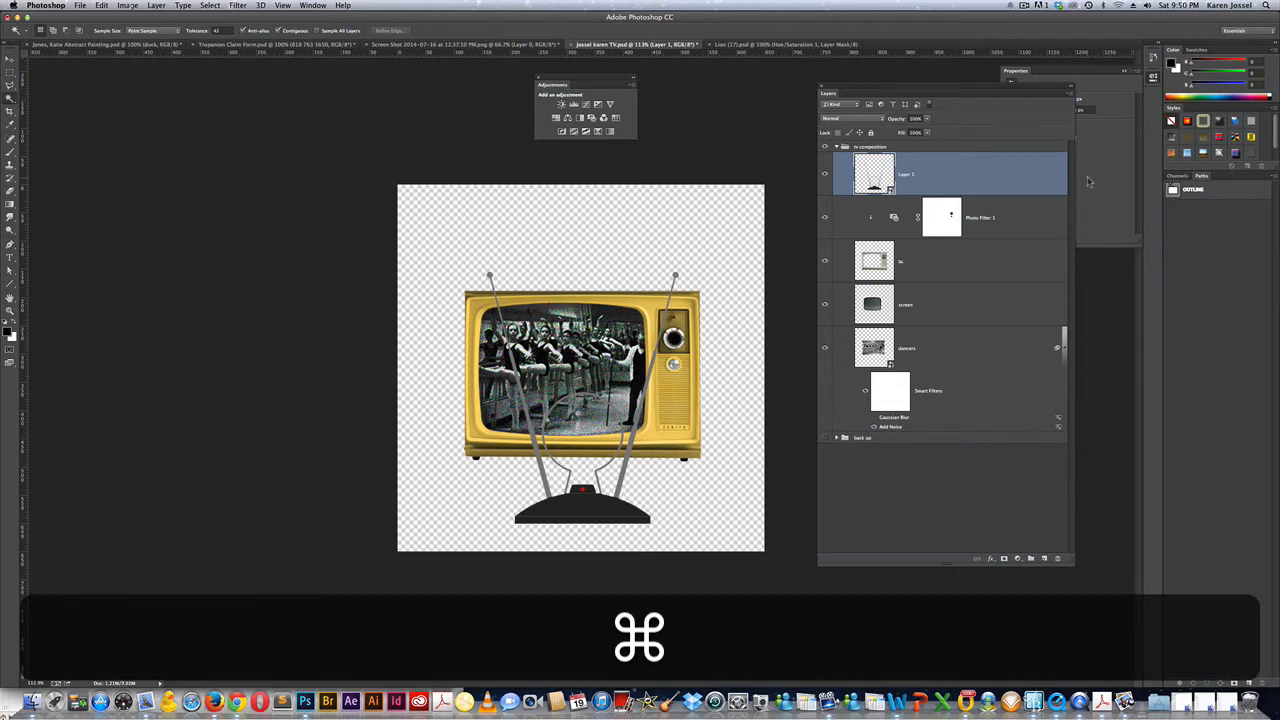
Shrink the antenna smart object proportionally to about 35.6% and seat its base on the TV top.
key(super+t)
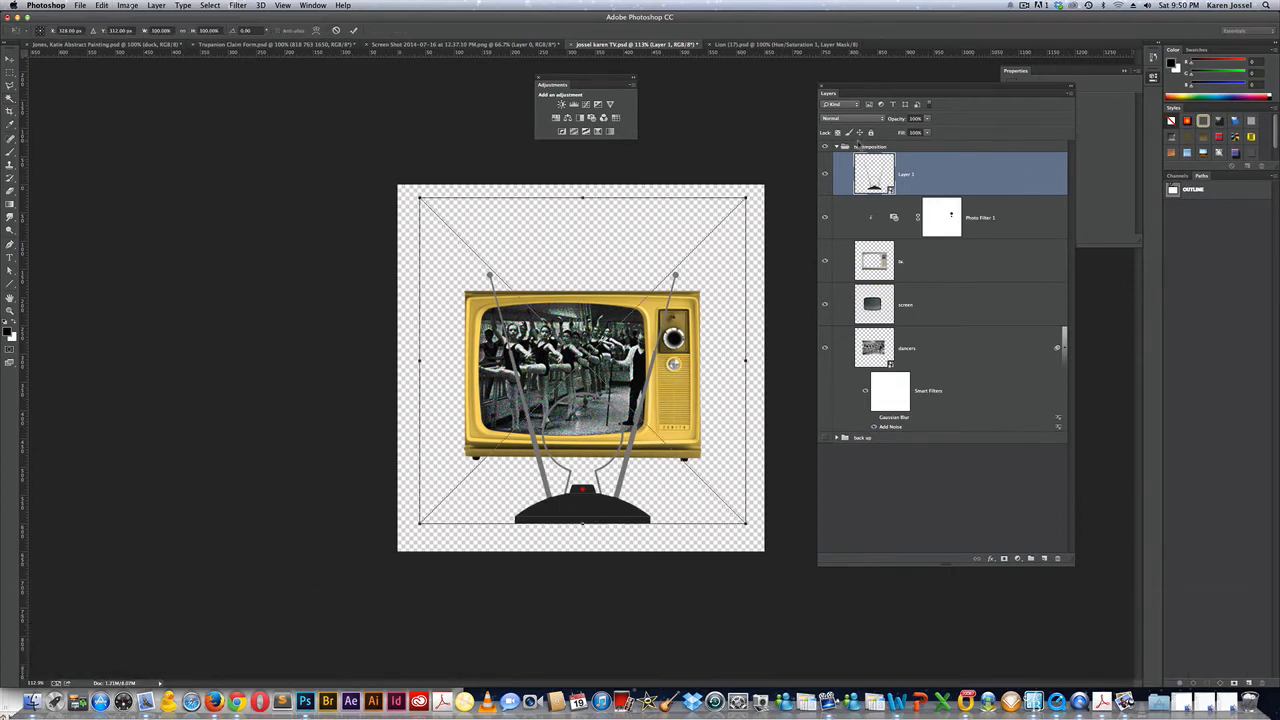
key(alt+shift)
drag(745, 198, 670, 302)
drag(579, 398, 585, 258)
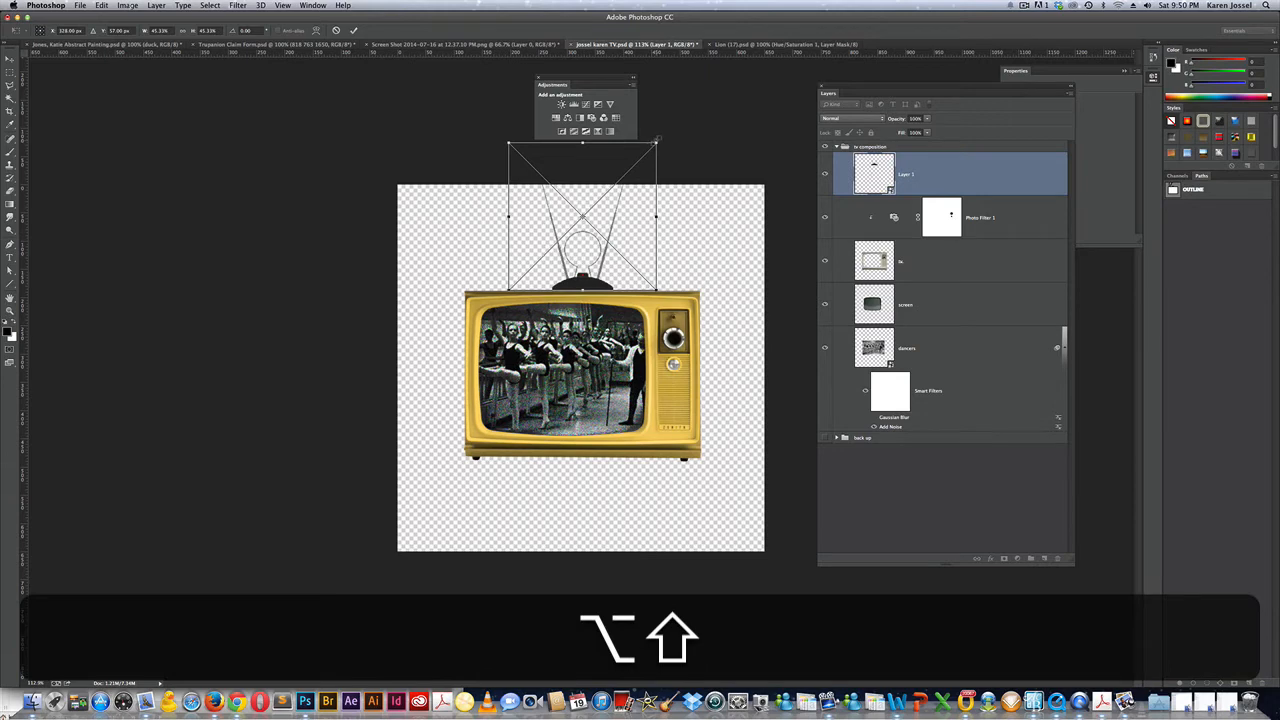
drag(656, 141, 641, 160)
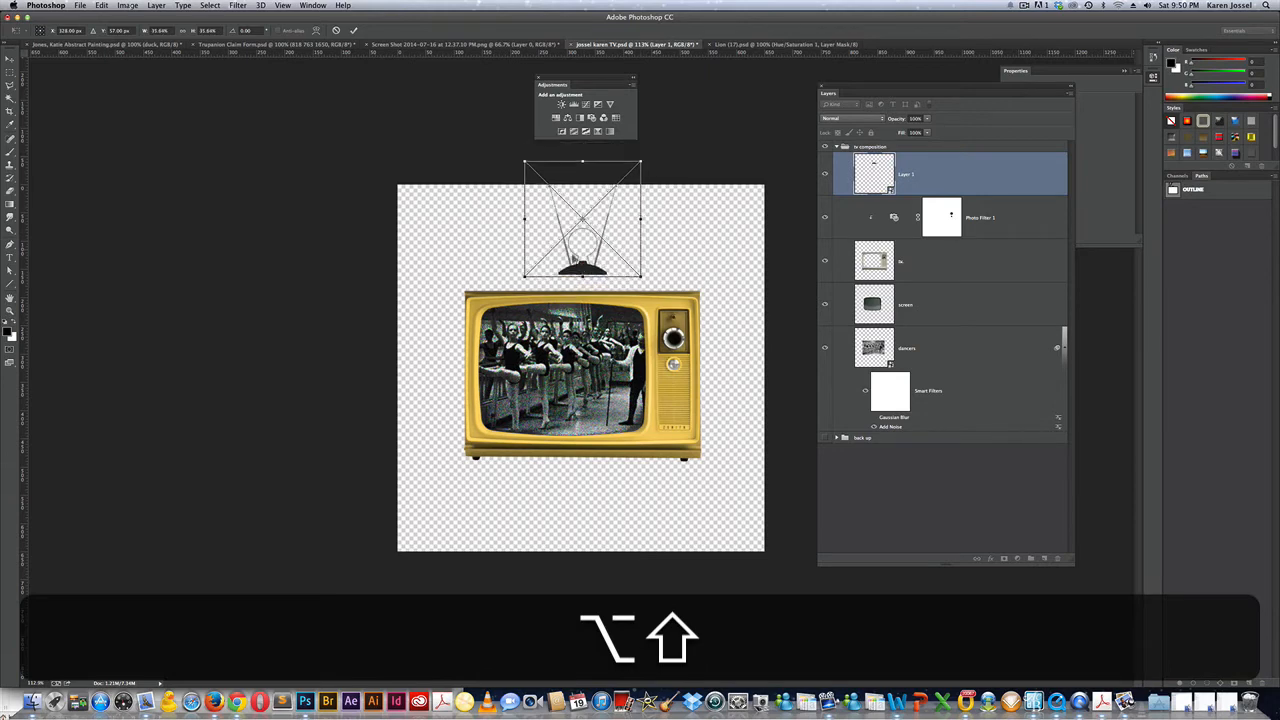
drag(594, 238, 591, 253)
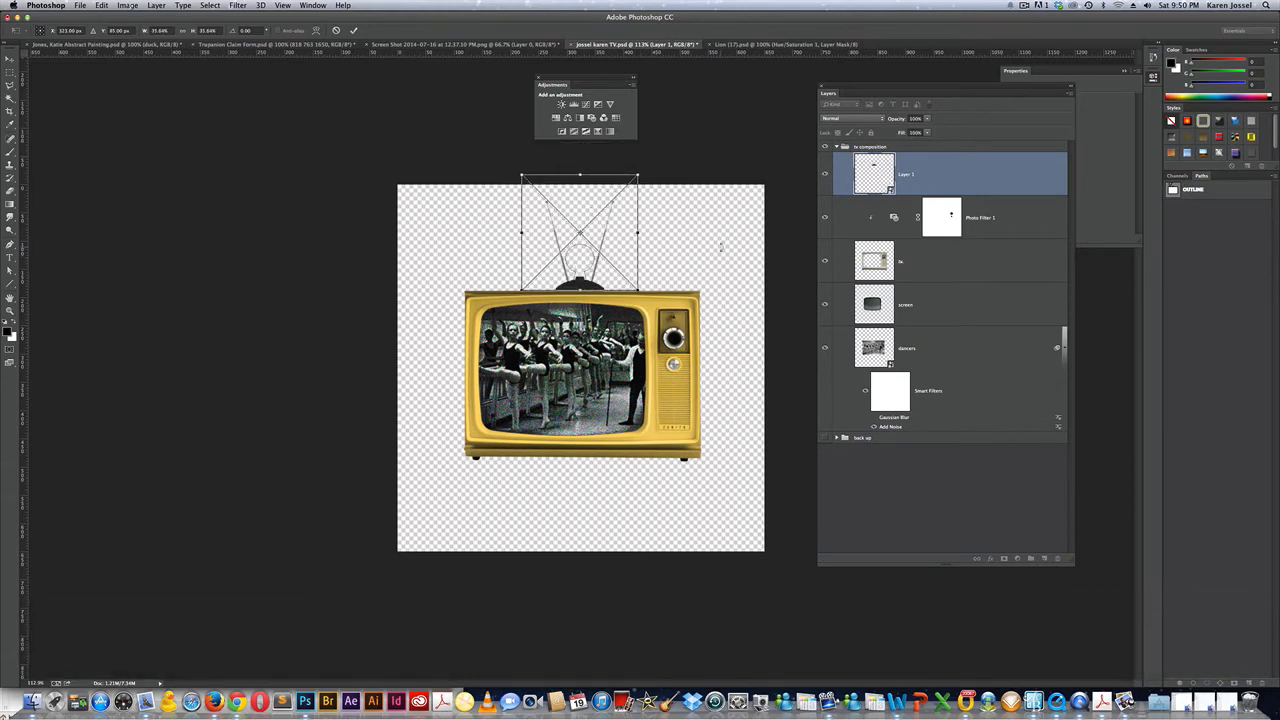
key(Return)
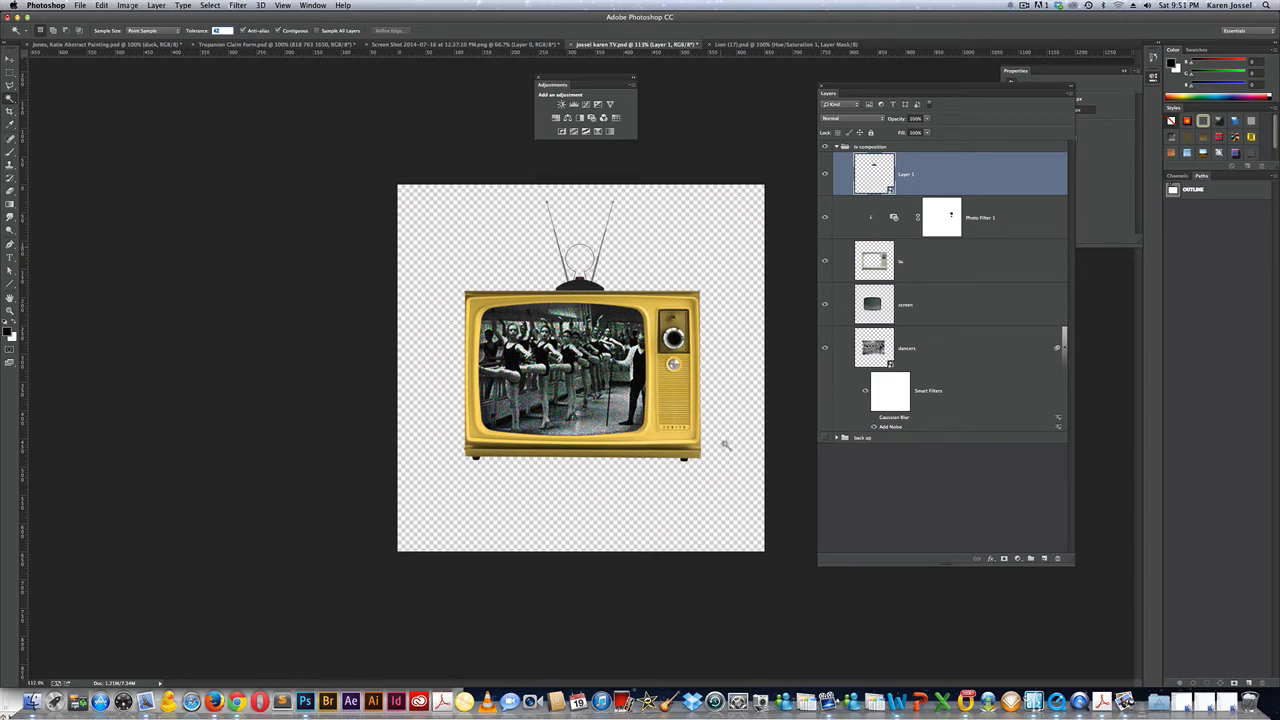
Switch between the TV, window room and kids documents, then select the dancers layer.
click(1025, 6)
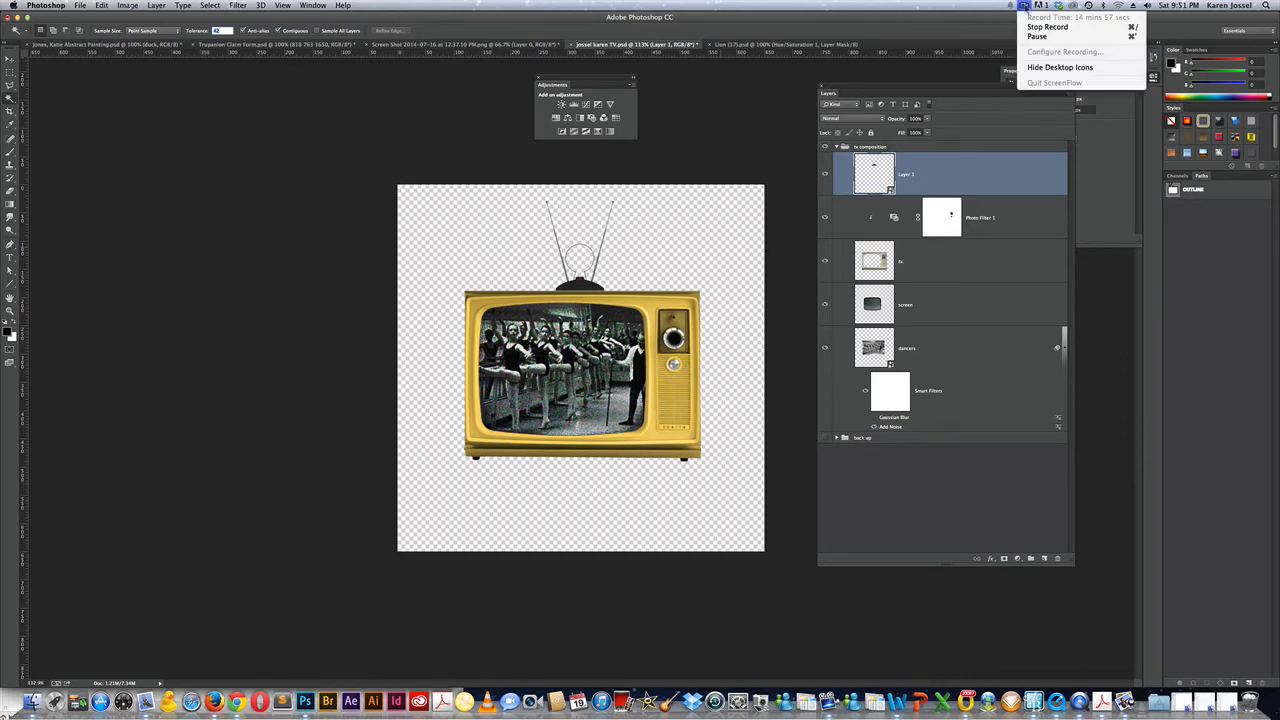
click(1040, 38)
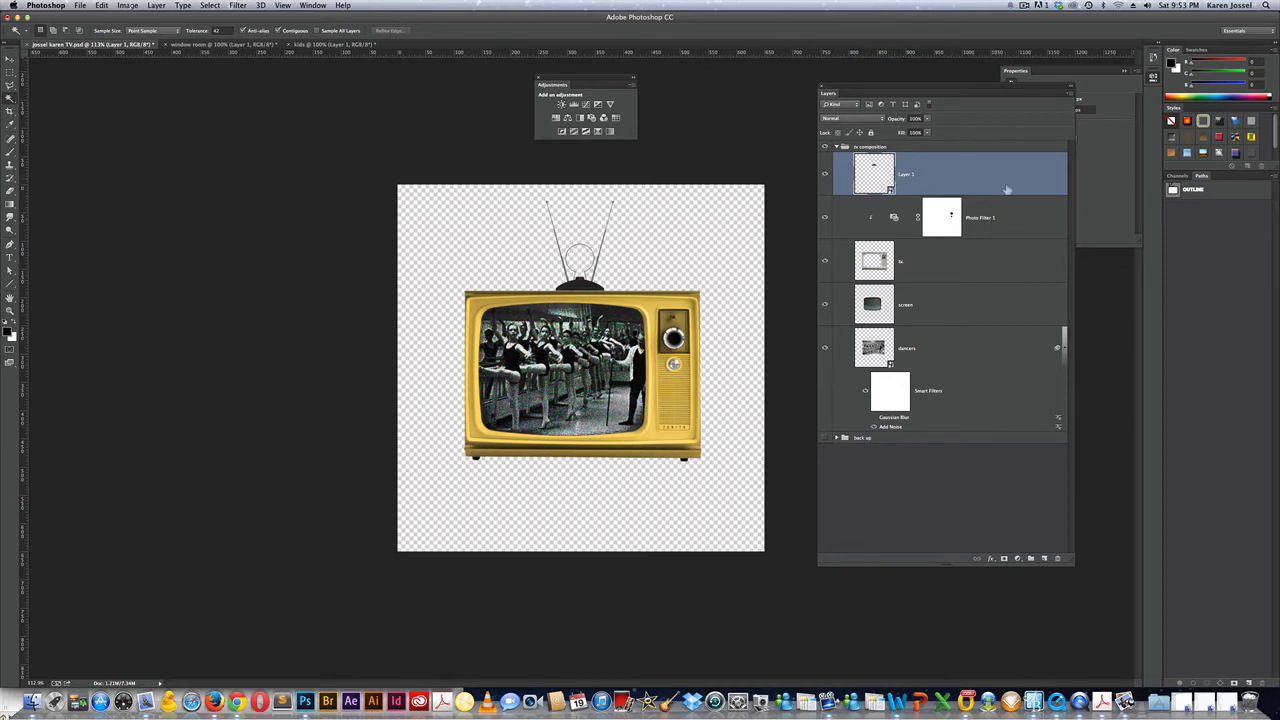
click(945, 346)
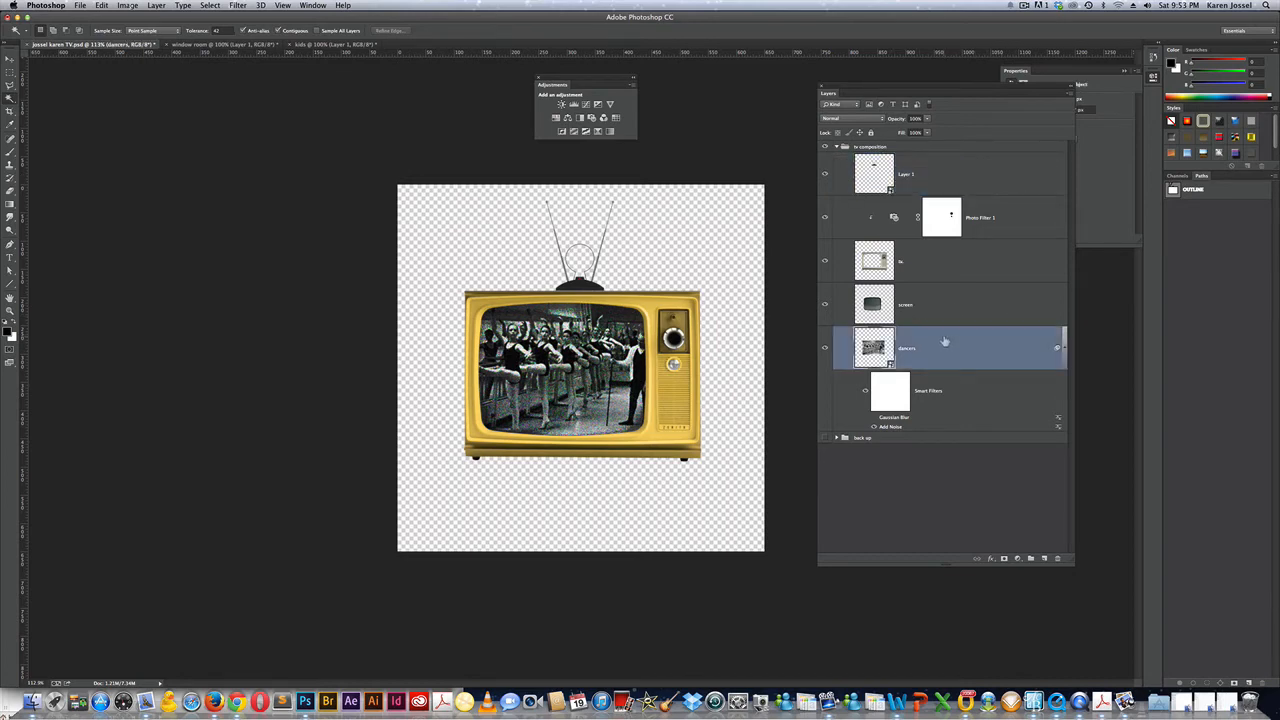
Add the screen, tv, Photo Filter 1 and Layer 1 layers to the selection.
key(super)
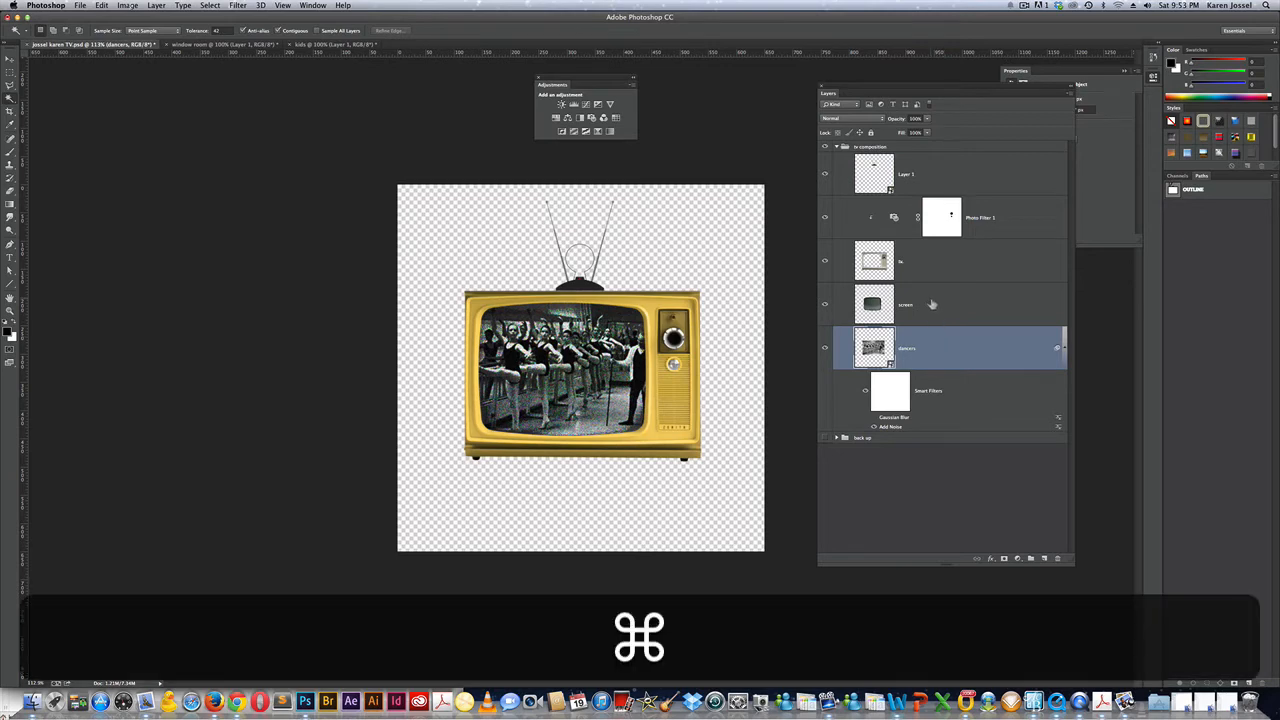
super+click(935, 305)
super+click(938, 256)
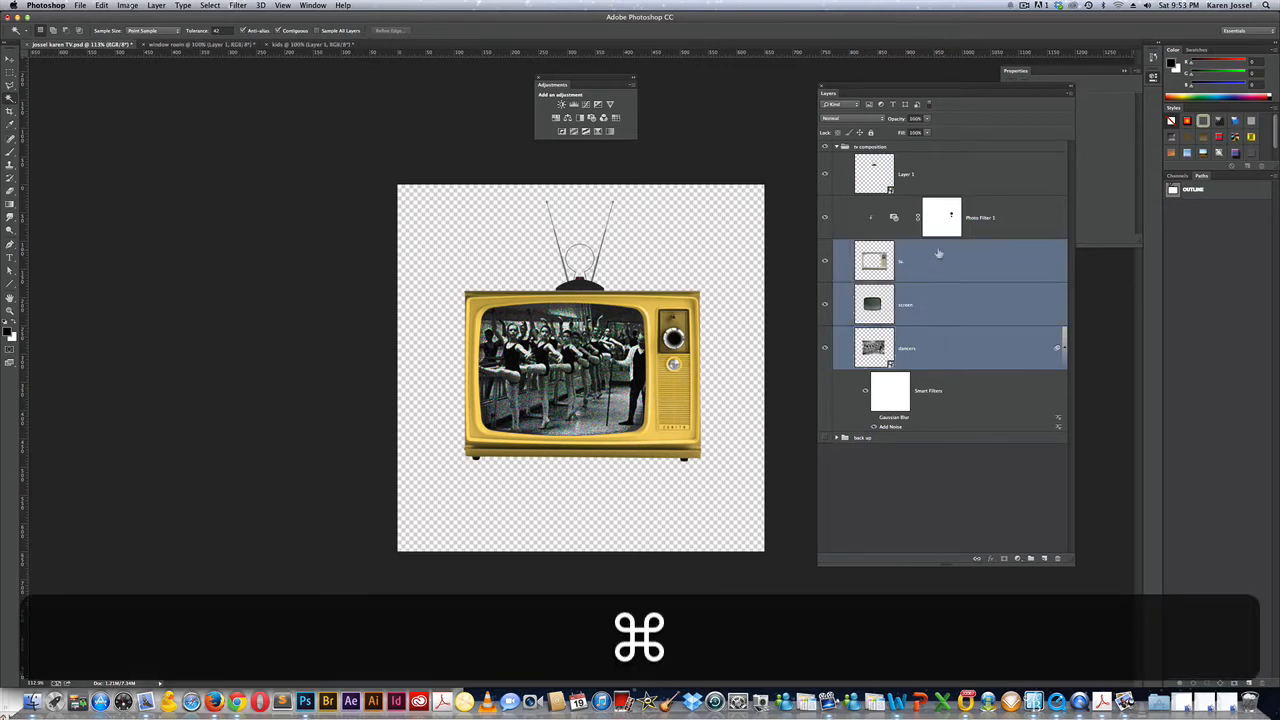
super+click(990, 222)
super+click(965, 182)
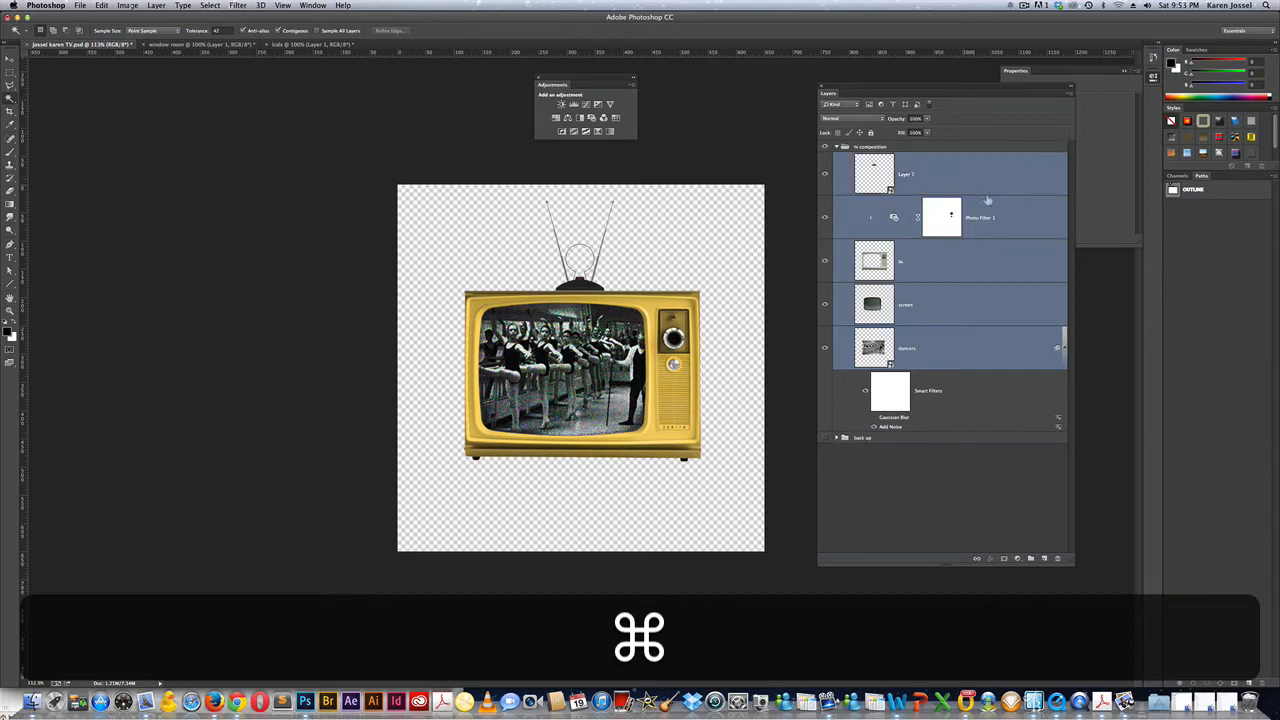
Rename Layer 1 to 'rabbit ears' and select all layers from it down to dancers.
double_click(906, 175)
text(rabbit )
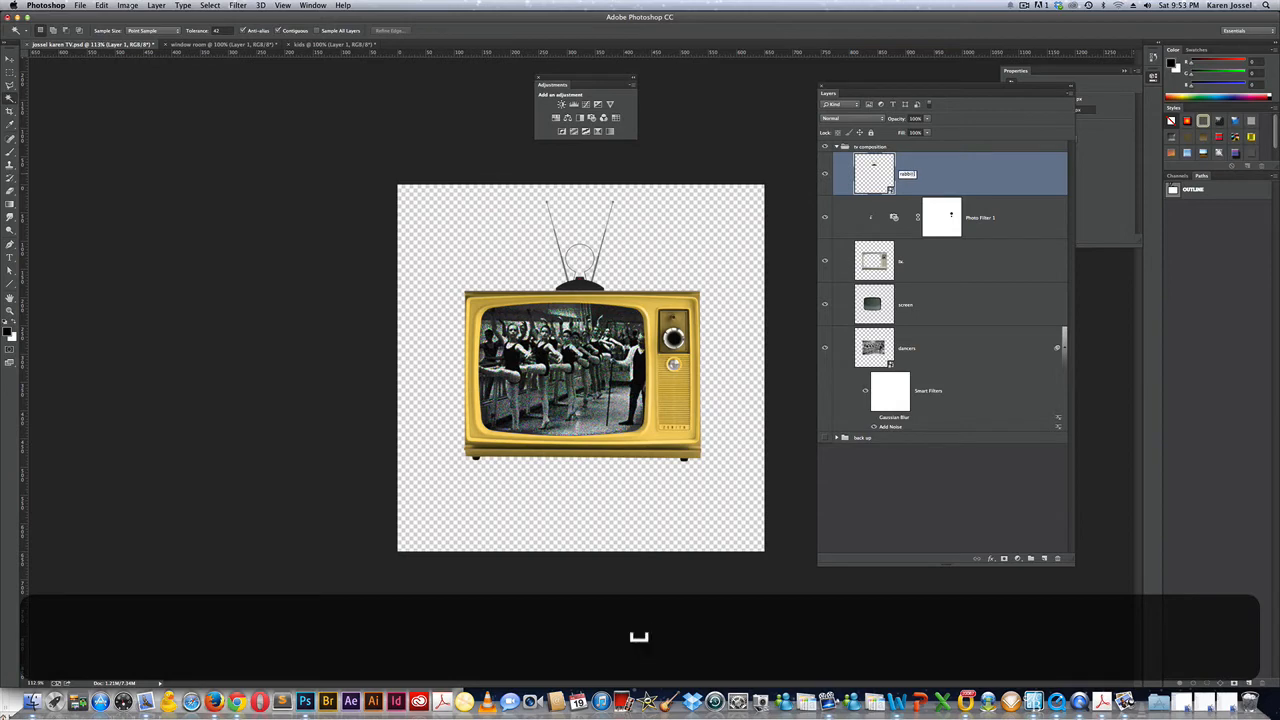
text(ears)
key(Return)
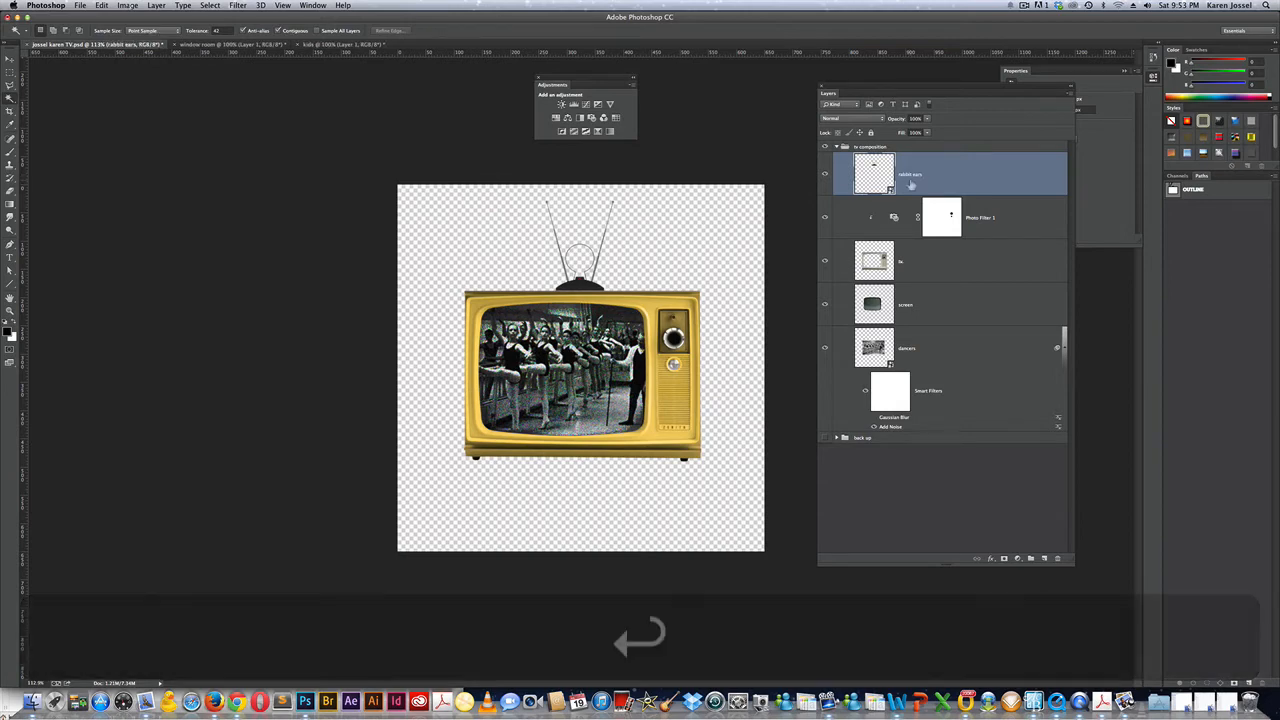
key(shift)
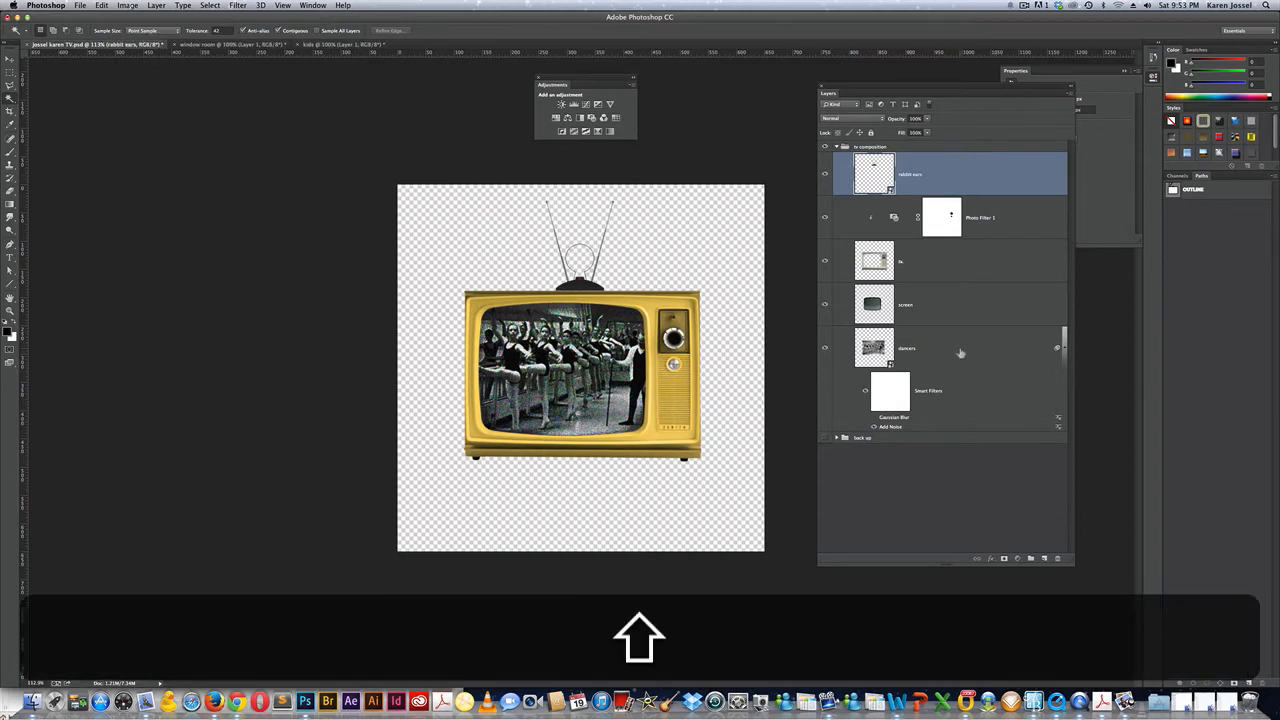
shift+click(960, 353)
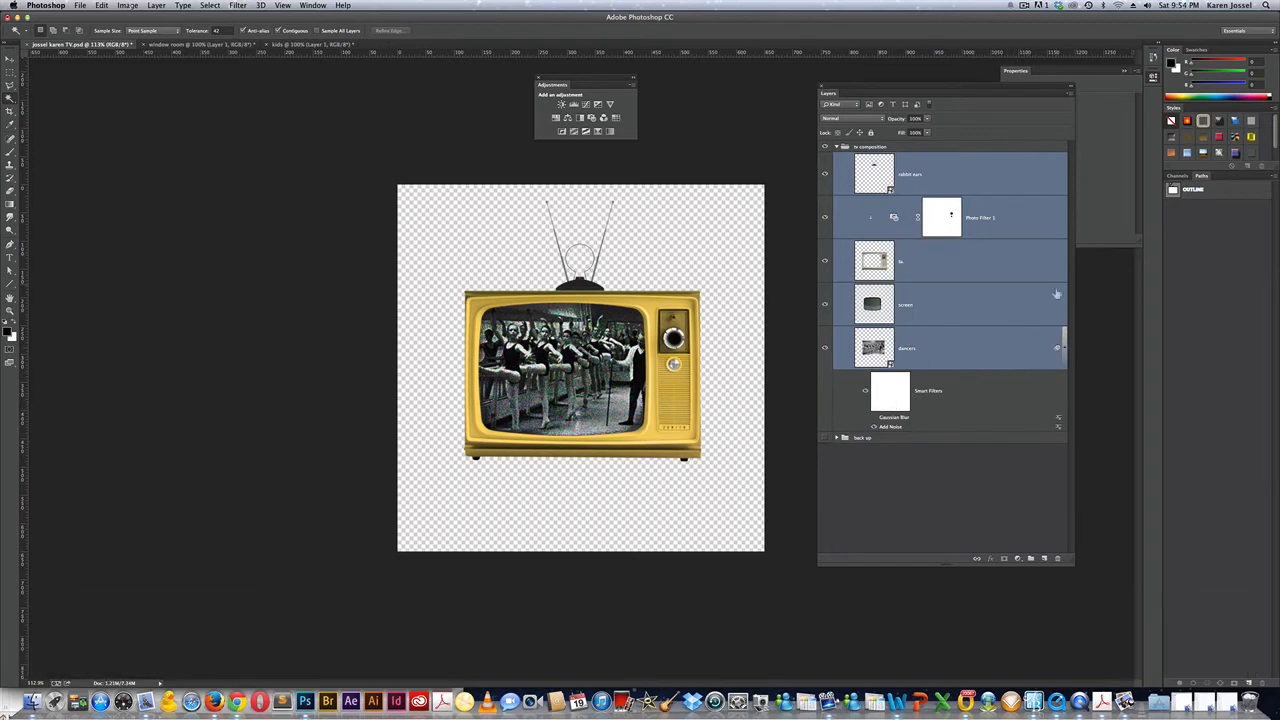
Fold away the dancers' smart filters and put the five selected layers in a new group named 'tv'.
click(1064, 349)
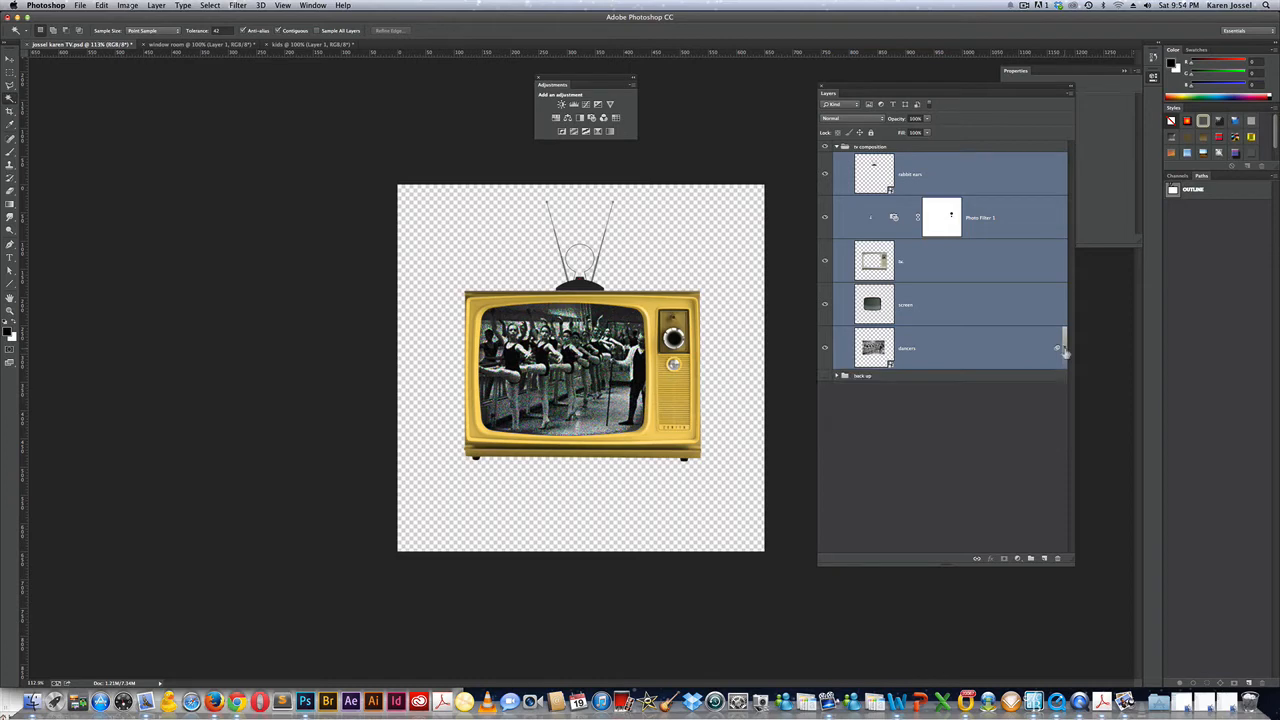
click(1070, 93)
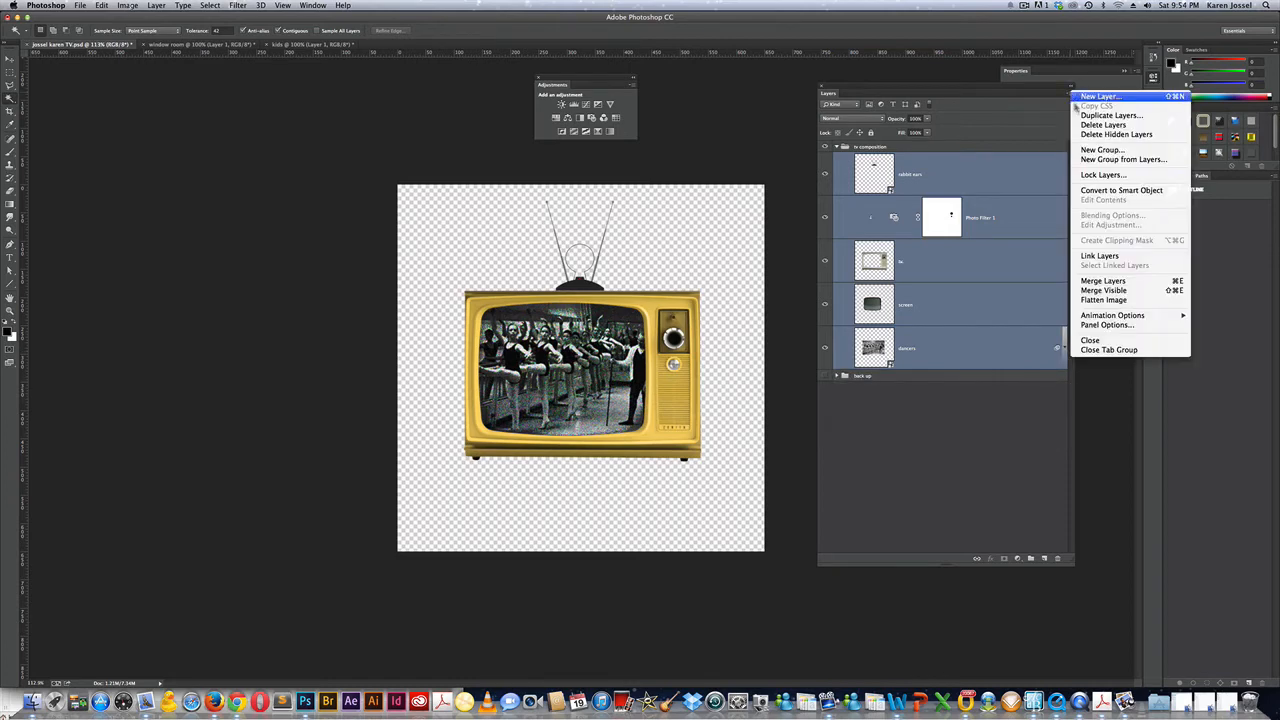
click(1096, 160)
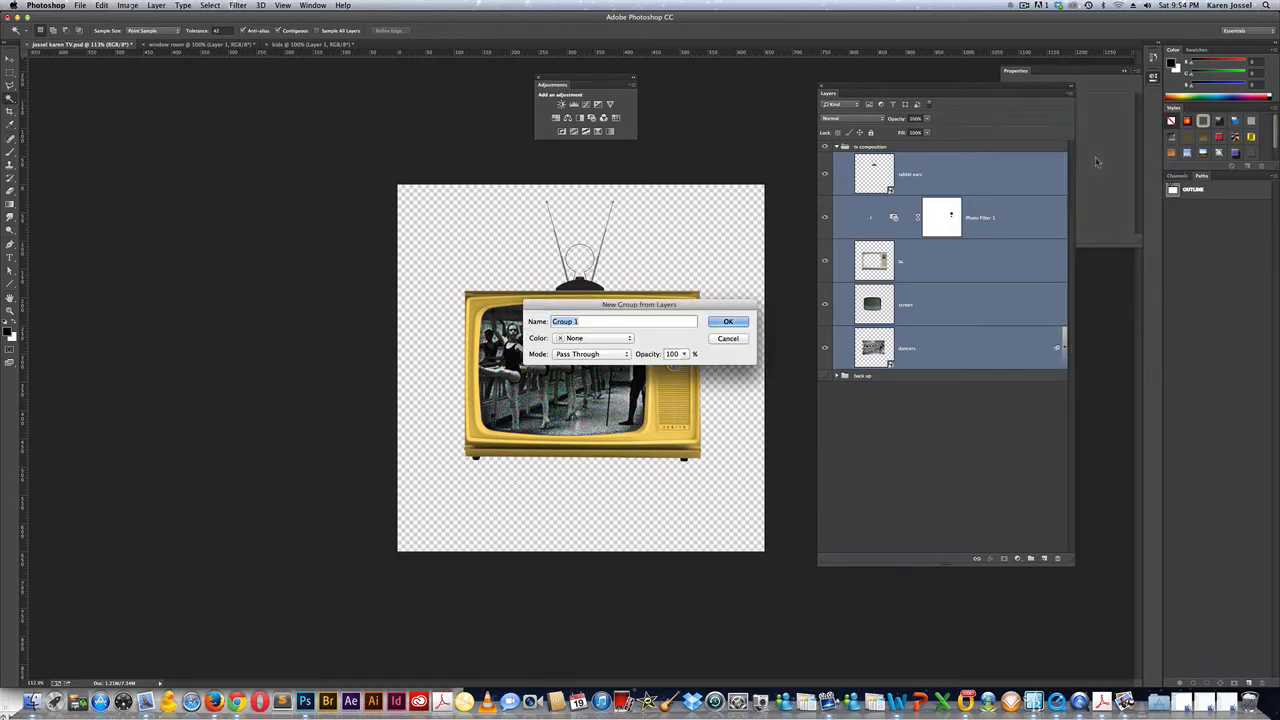
text(tv)
key(Return)
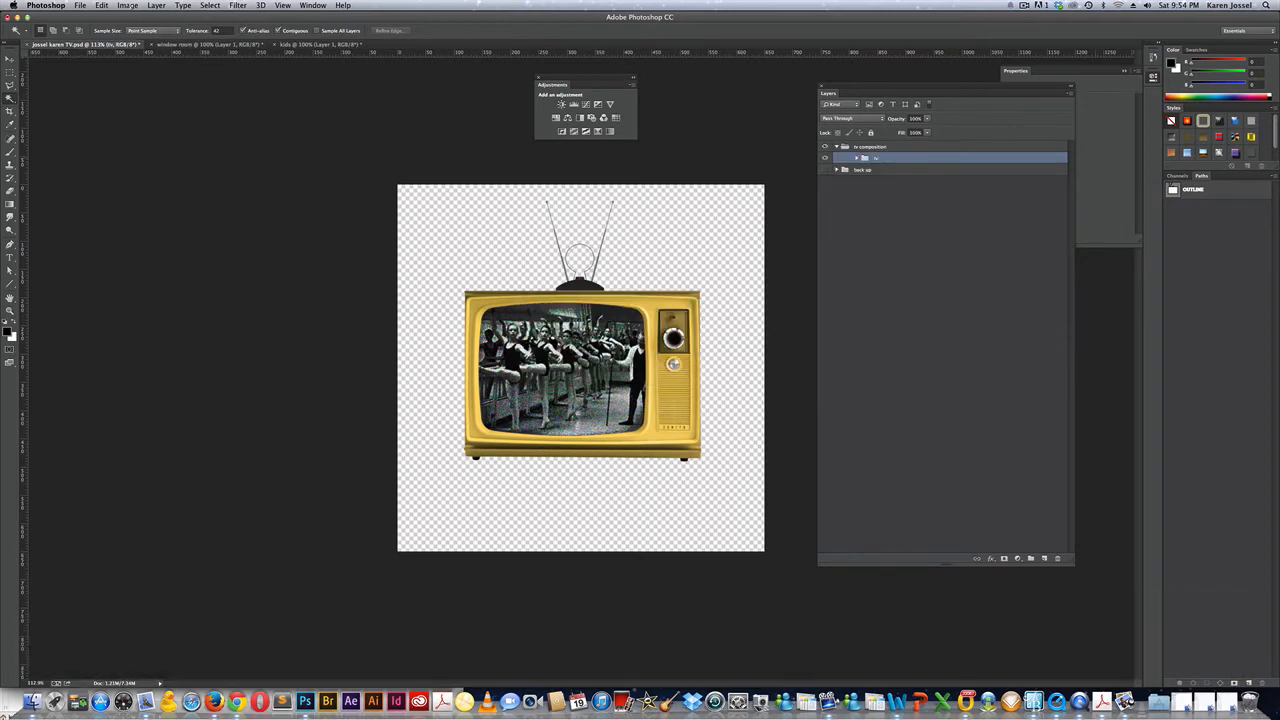
Give the tv group a drop shadow at 75% opacity, 120° angle and 30 px distance.
double_click(1010, 160)
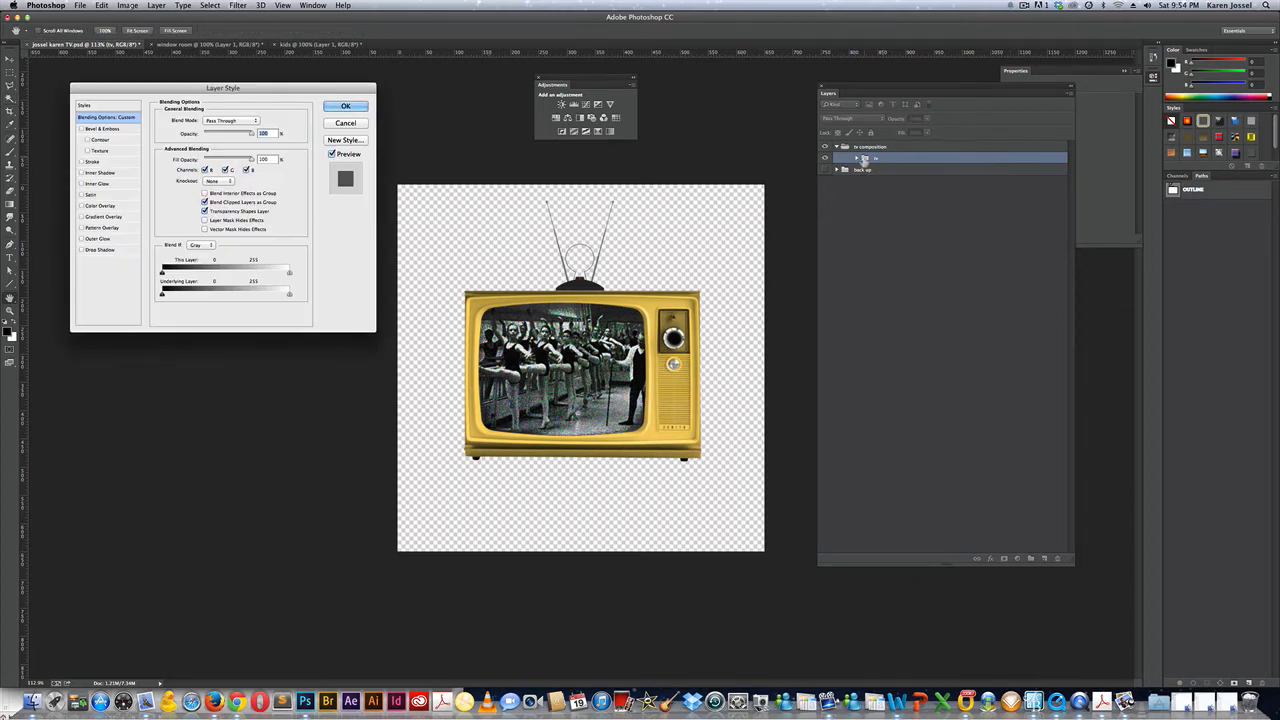
click(96, 250)
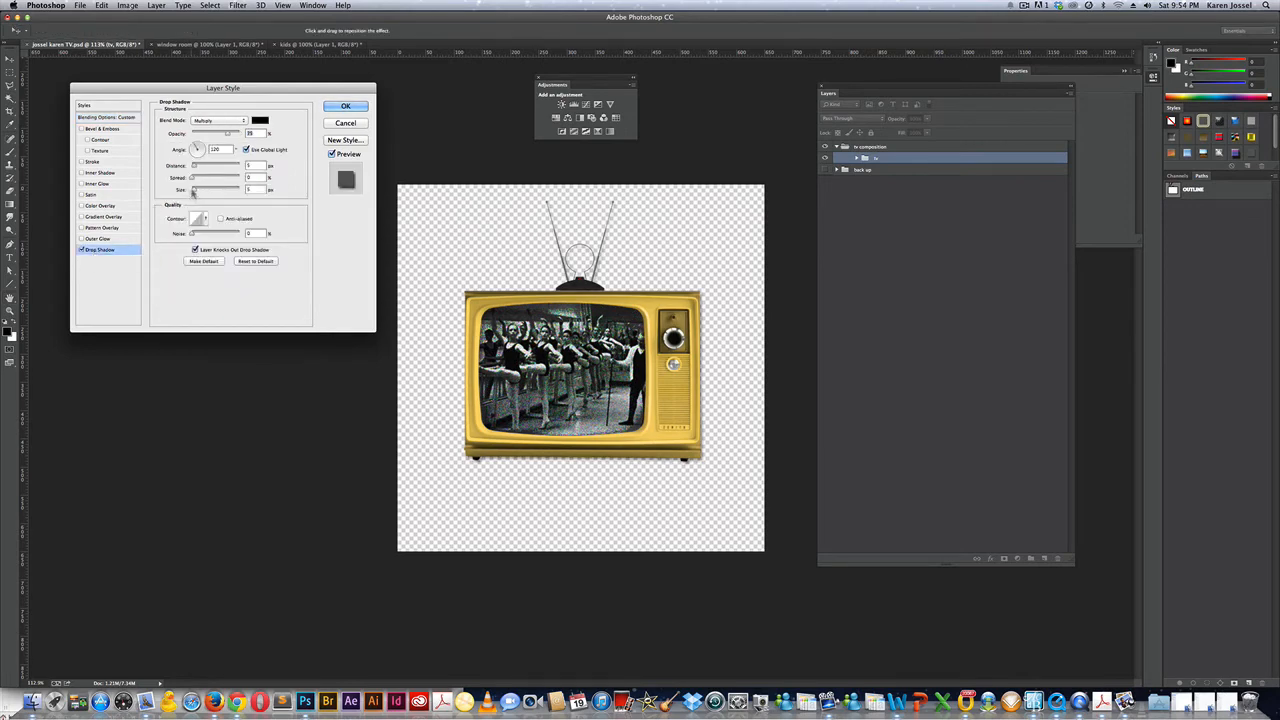
drag(195, 166, 201, 193)
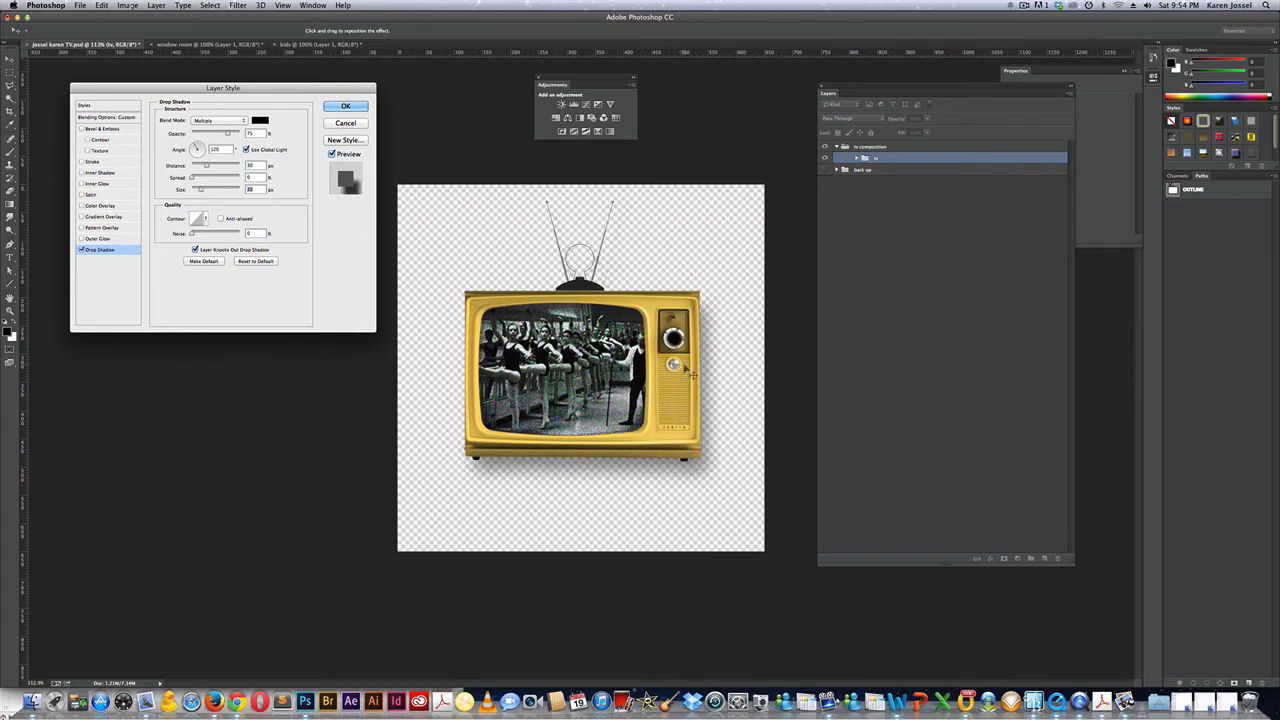
click(340, 106)
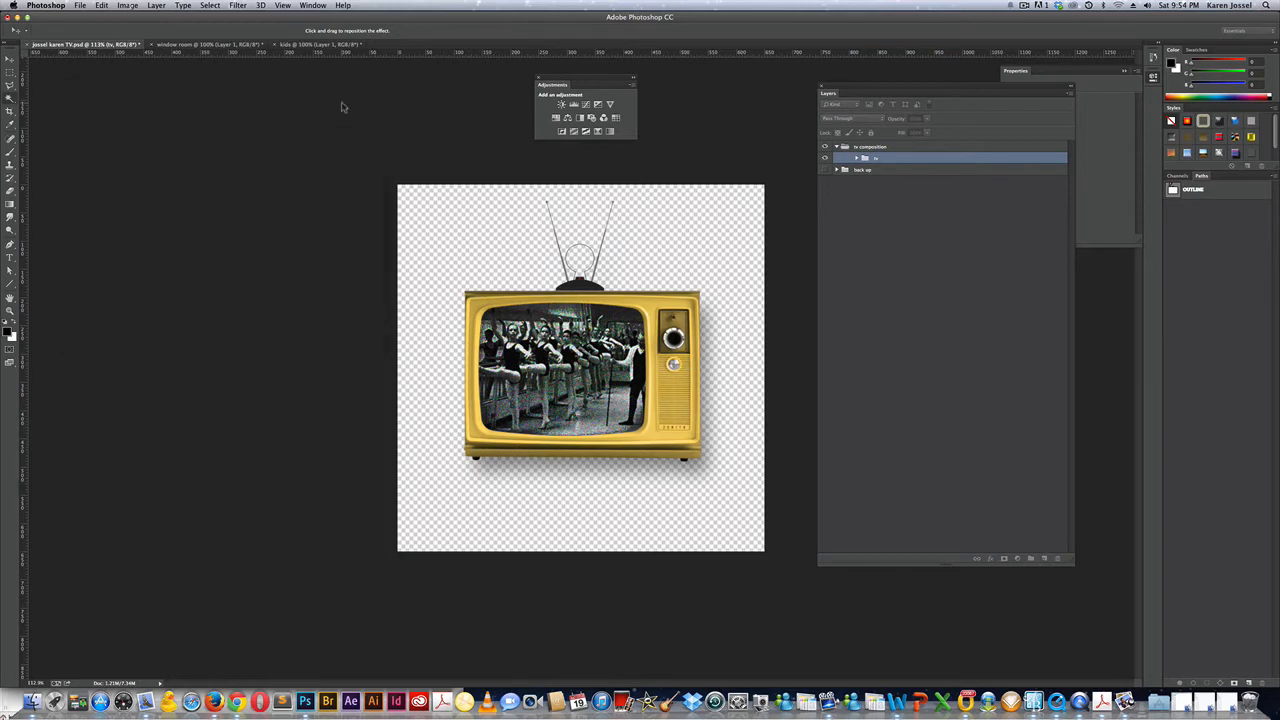
Add a larger drop shadow to the tv layer inside the group and hide the screen layer.
click(862, 159)
click(971, 298)
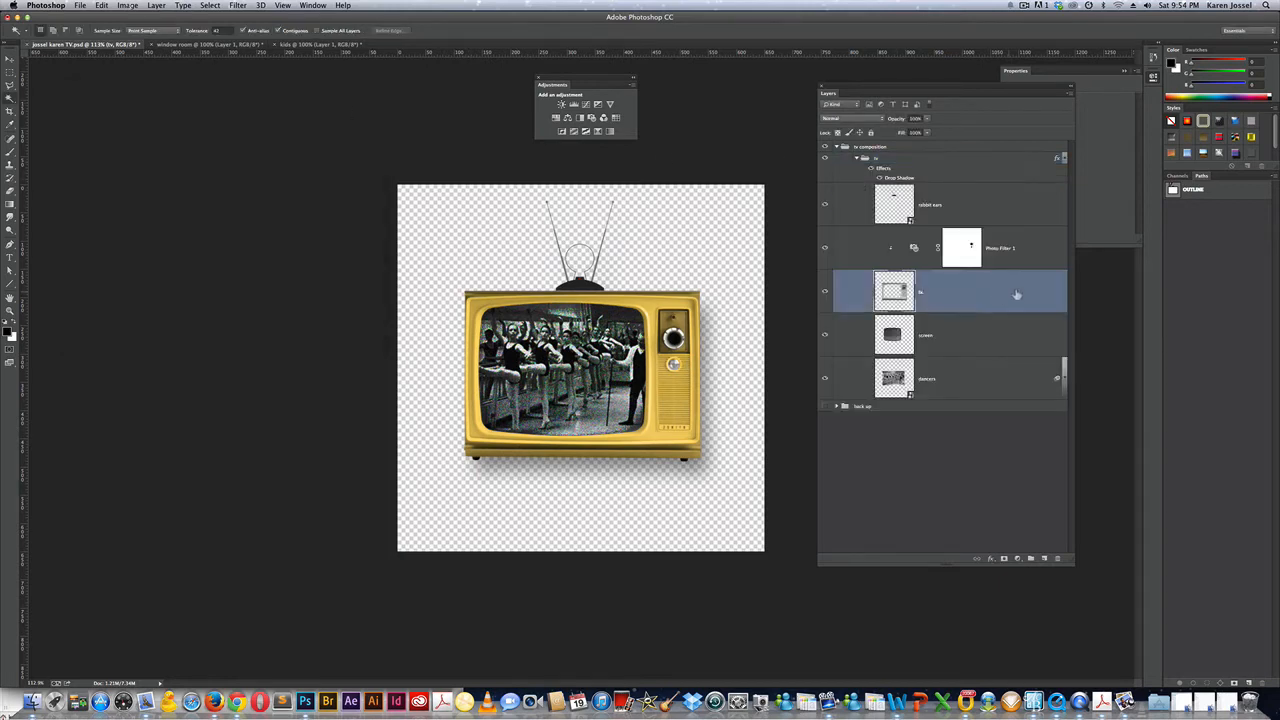
double_click(1016, 294)
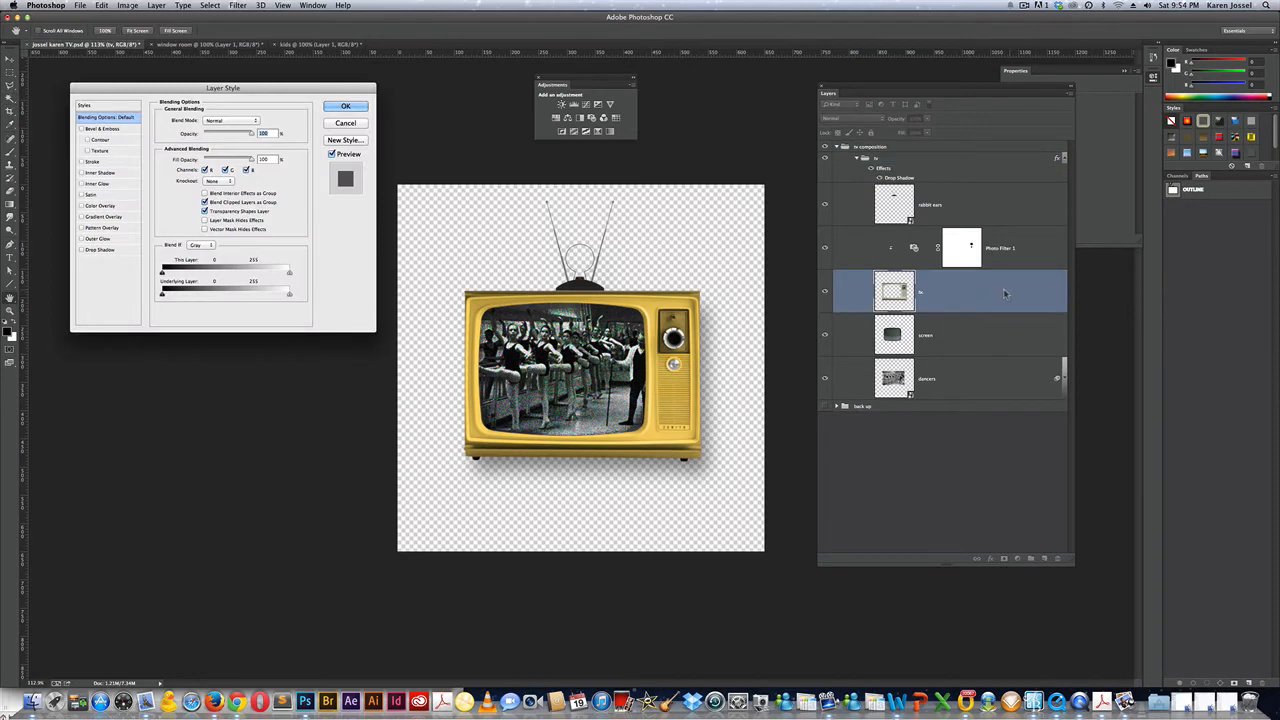
click(99, 251)
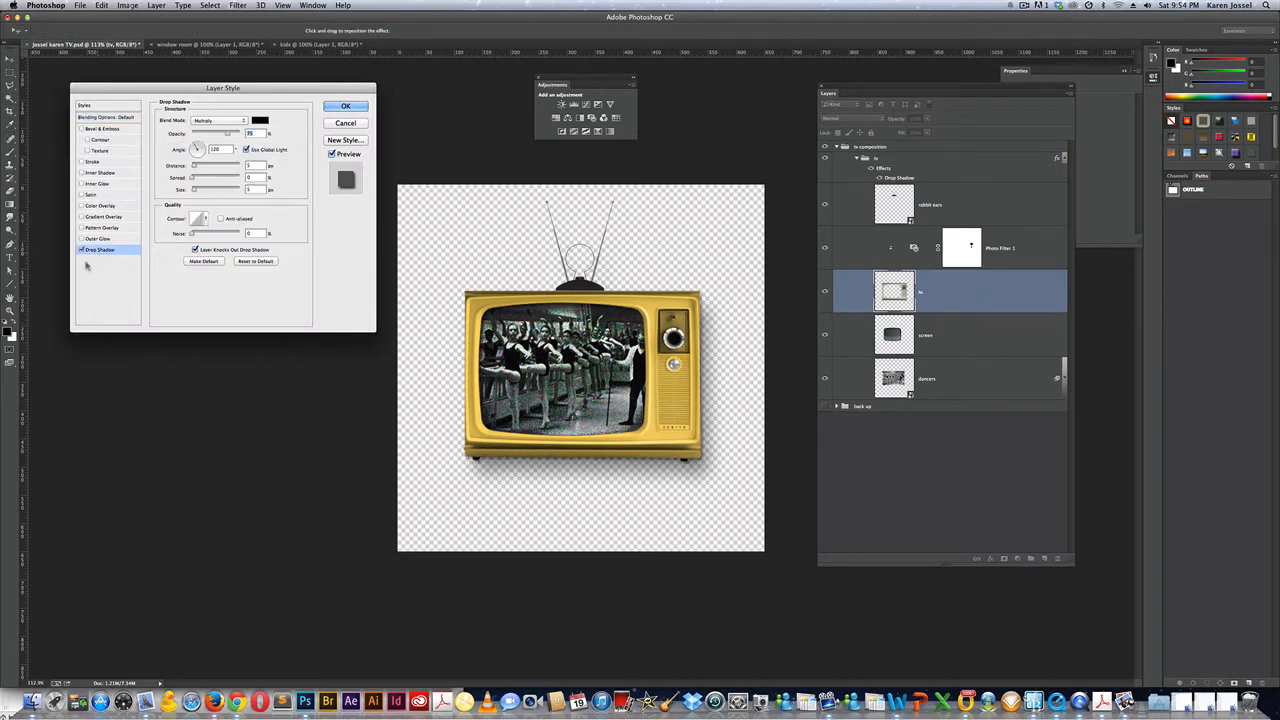
drag(194, 189, 212, 192)
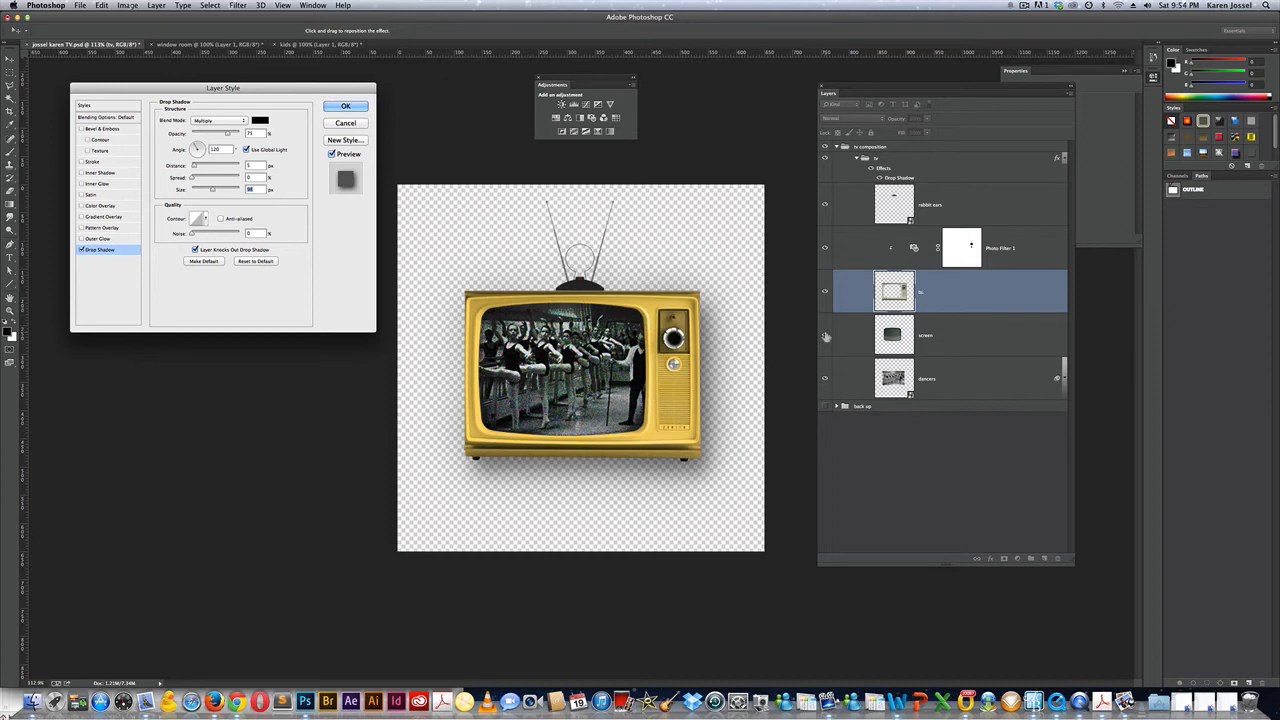
click(346, 107)
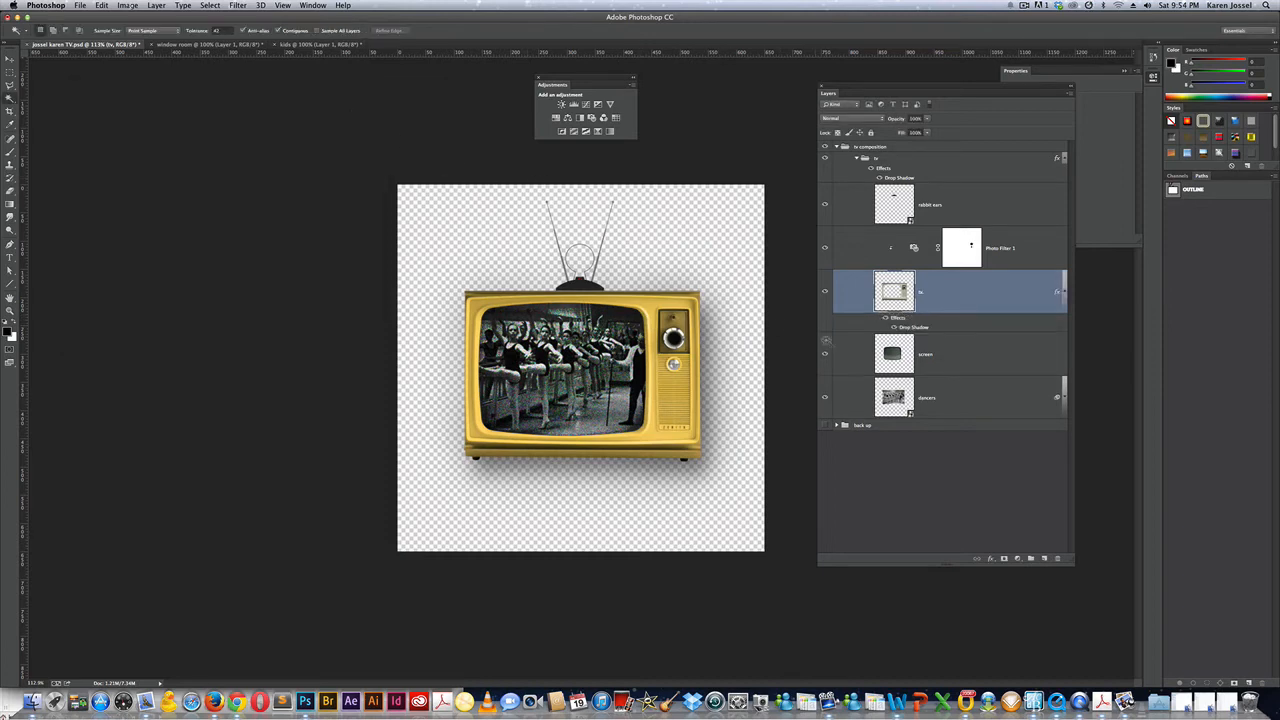
click(826, 358)
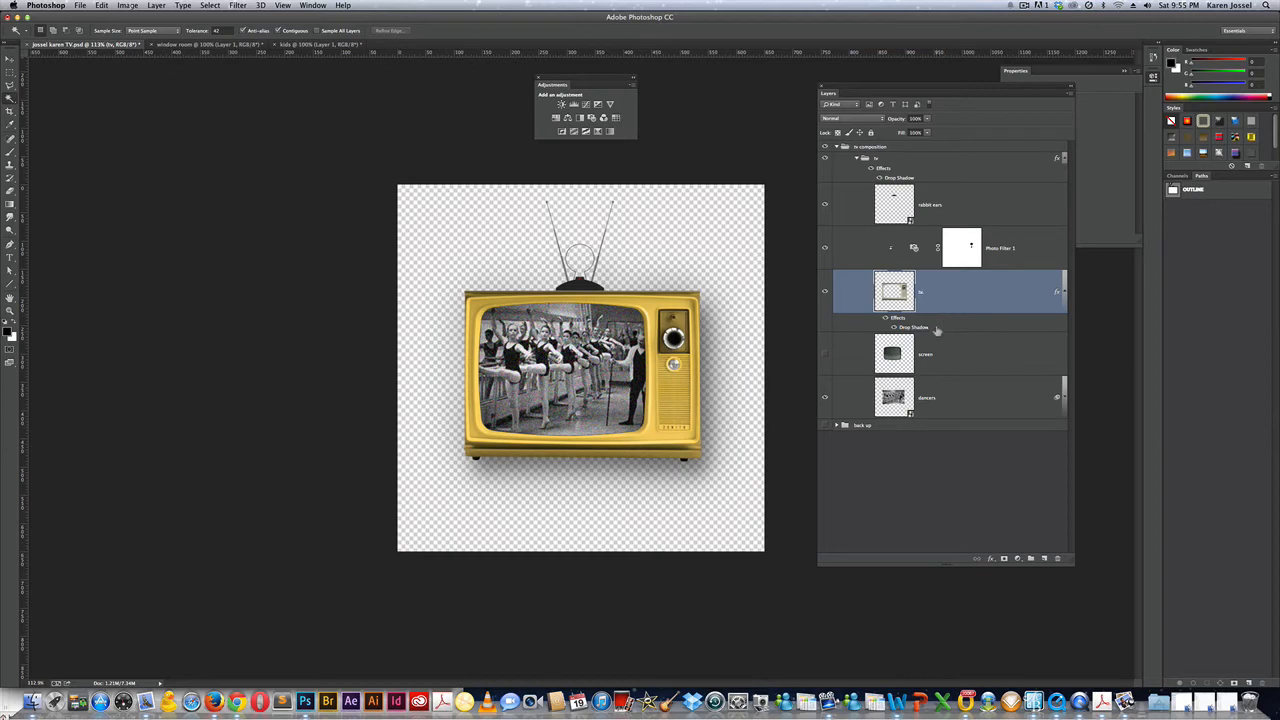
Reopen the tv layer's drop shadow and drag it on canvas so it falls below the TV.
double_click(935, 330)
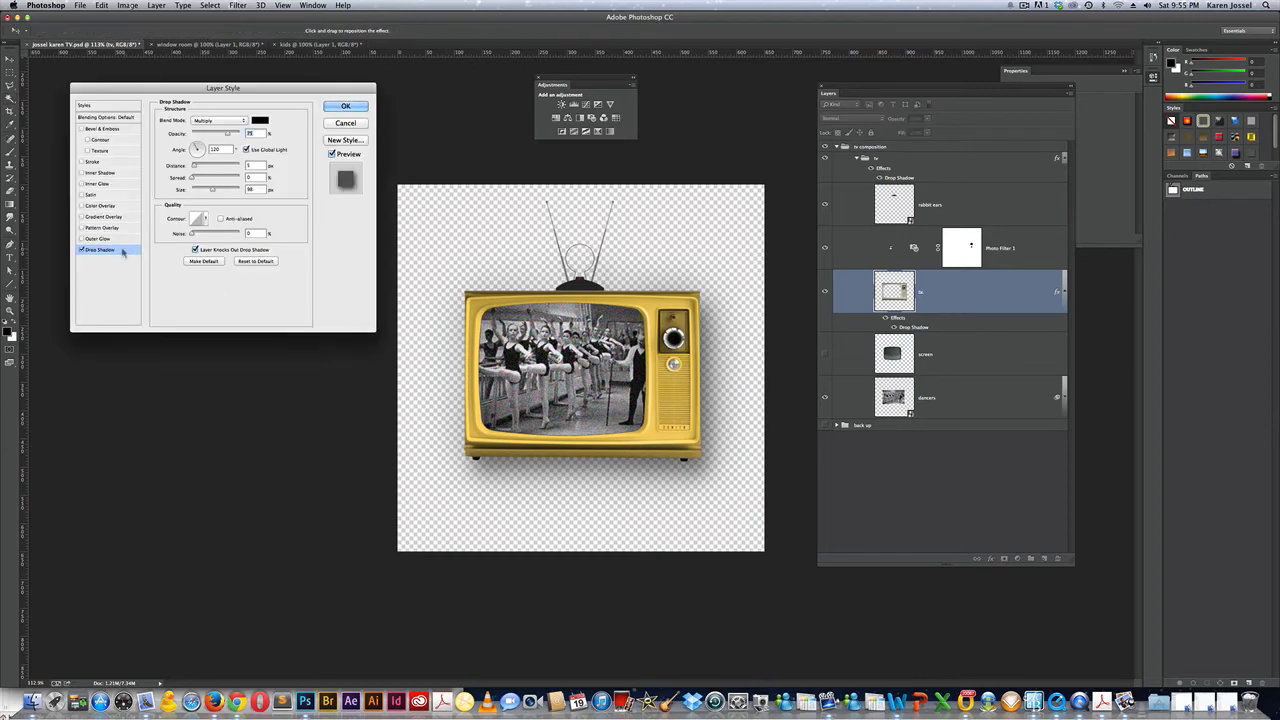
drag(592, 338, 457, 338)
drag(628, 340, 601, 344)
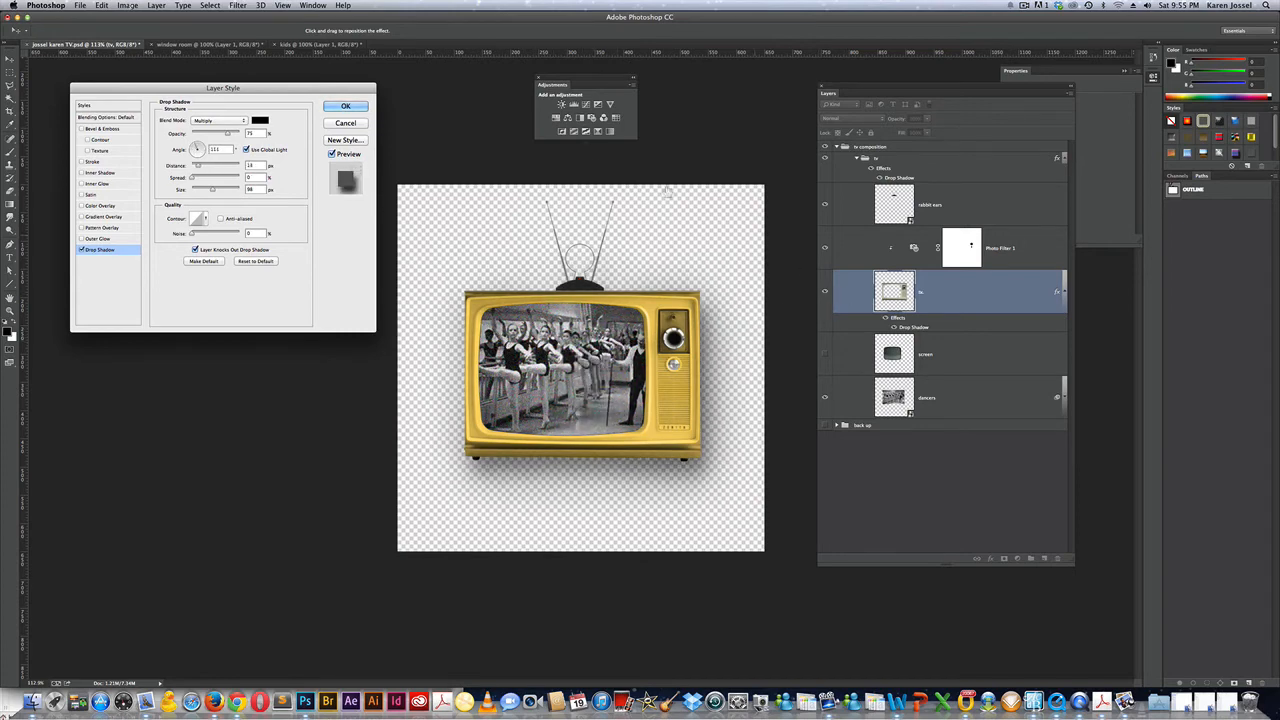
click(345, 107)
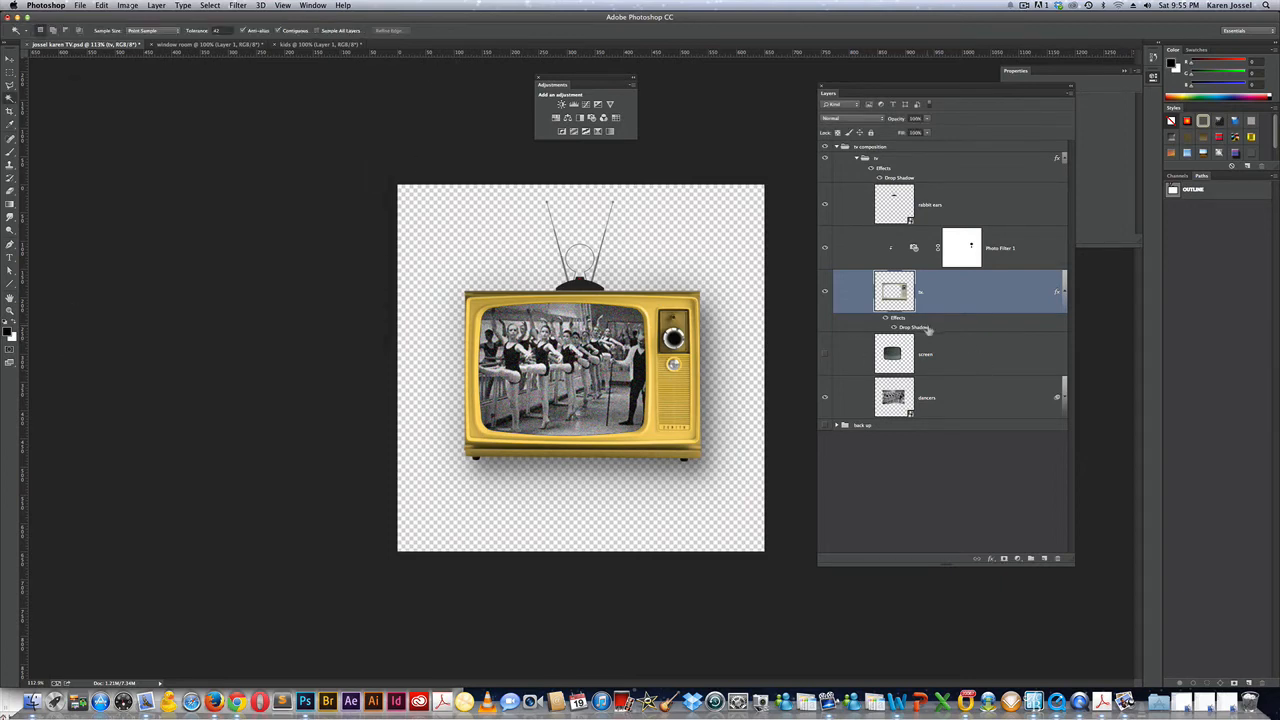
Delete the tv layer's drop shadow effect, collapse the group and review the group's shadow settings.
drag(928, 328, 1060, 561)
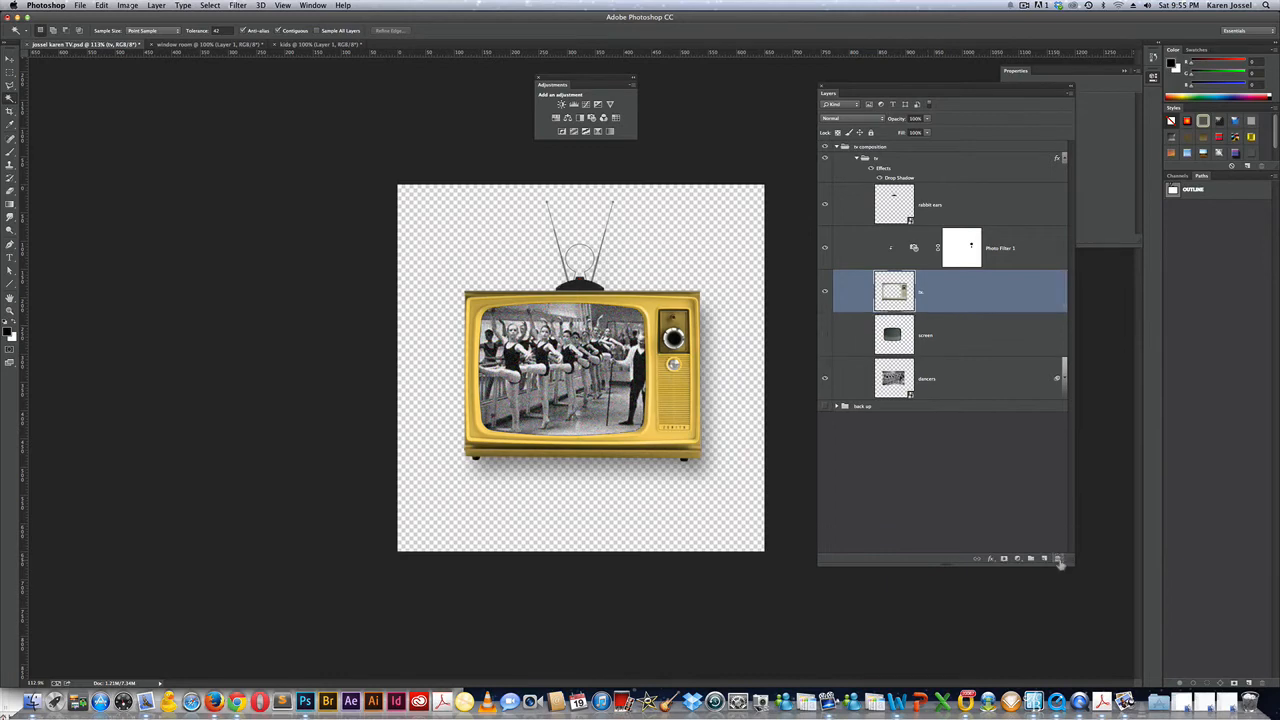
click(857, 159)
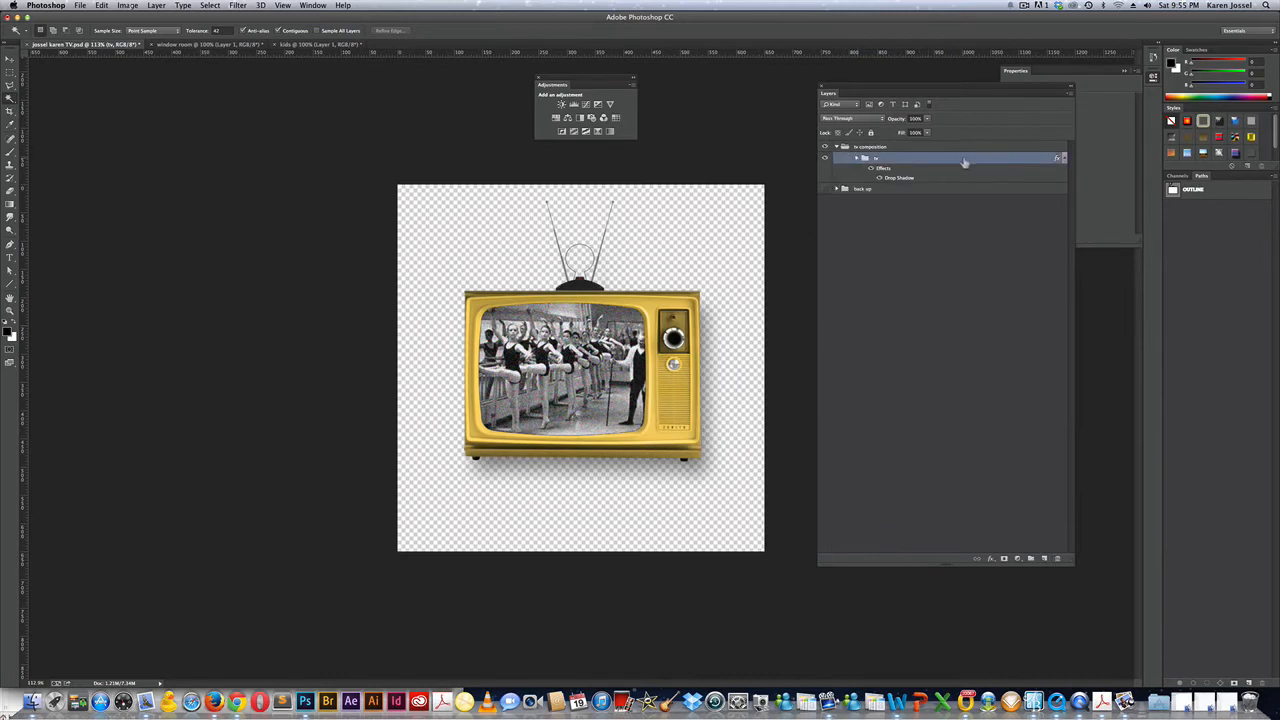
double_click(906, 182)
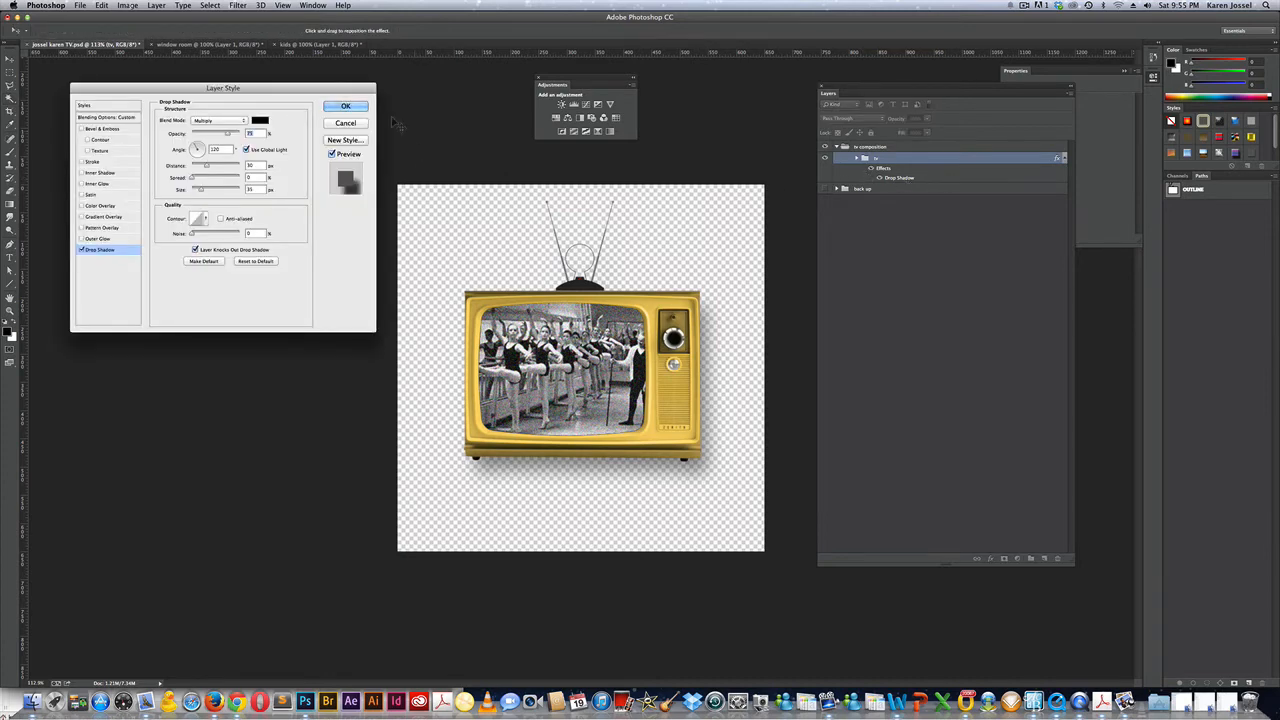
click(345, 106)
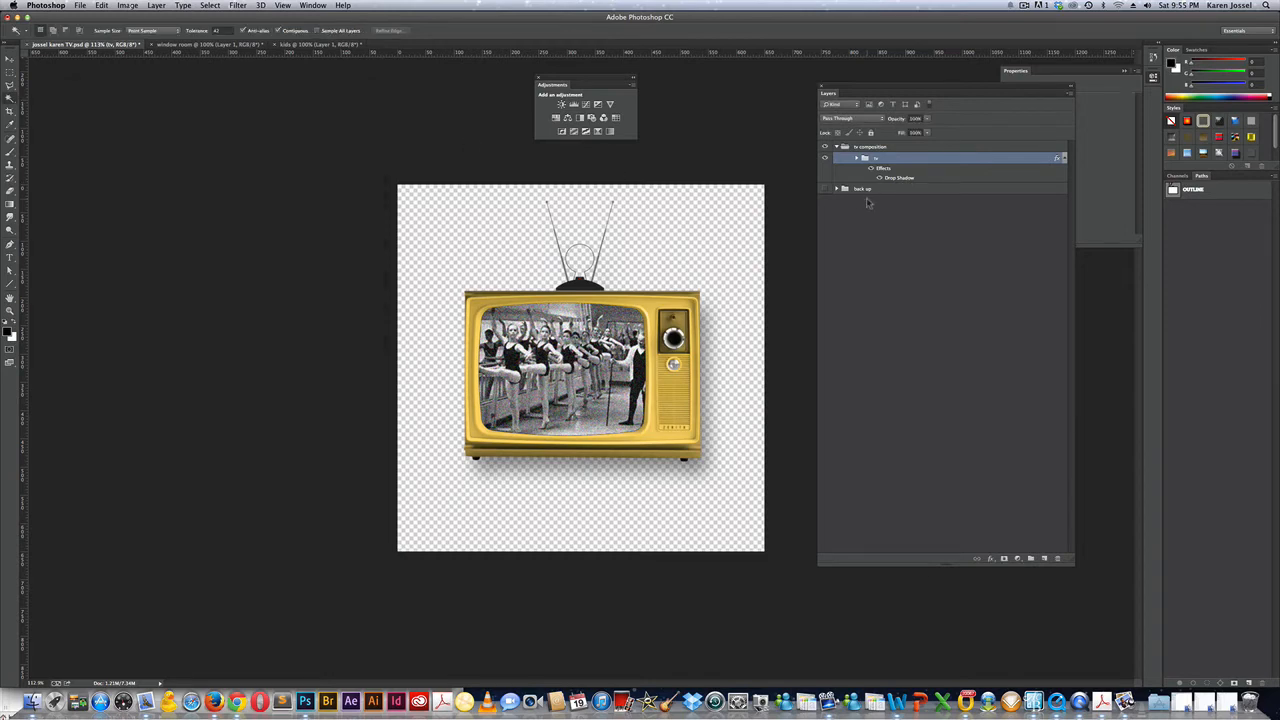
Scale the whole tv group down proportionally from its centre to roughly three-quarters size.
key(super+t)
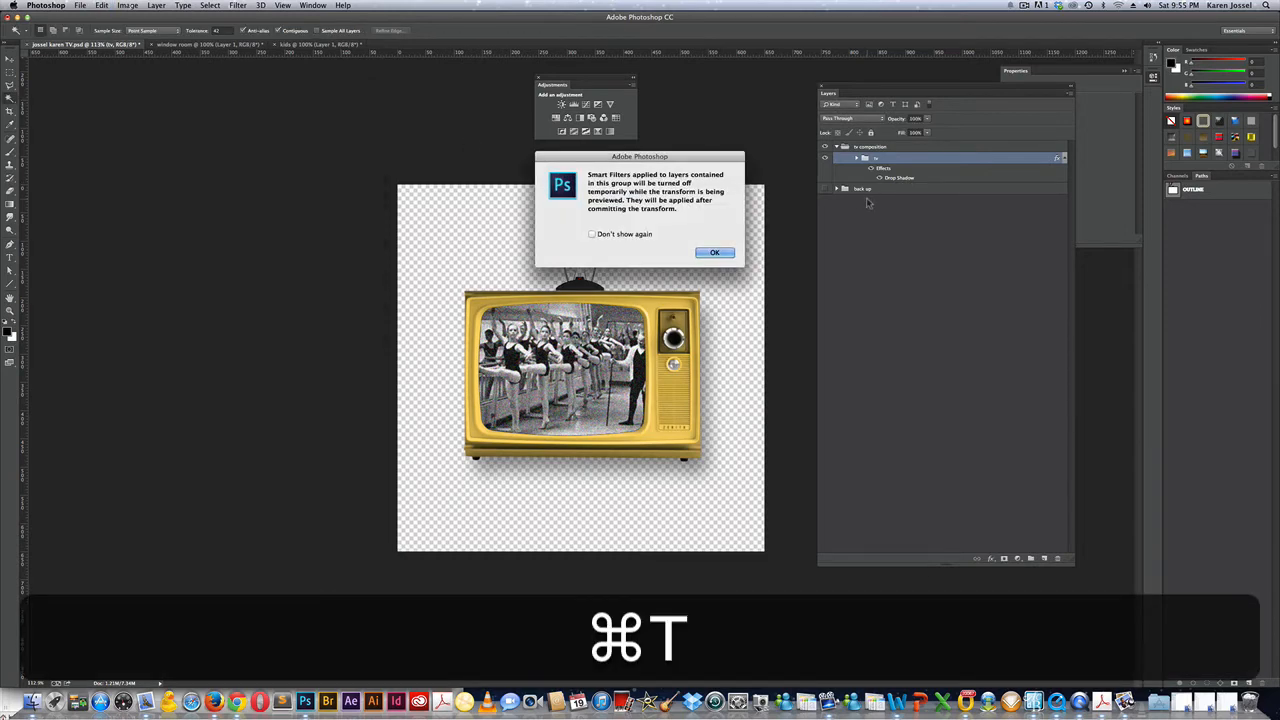
click(714, 253)
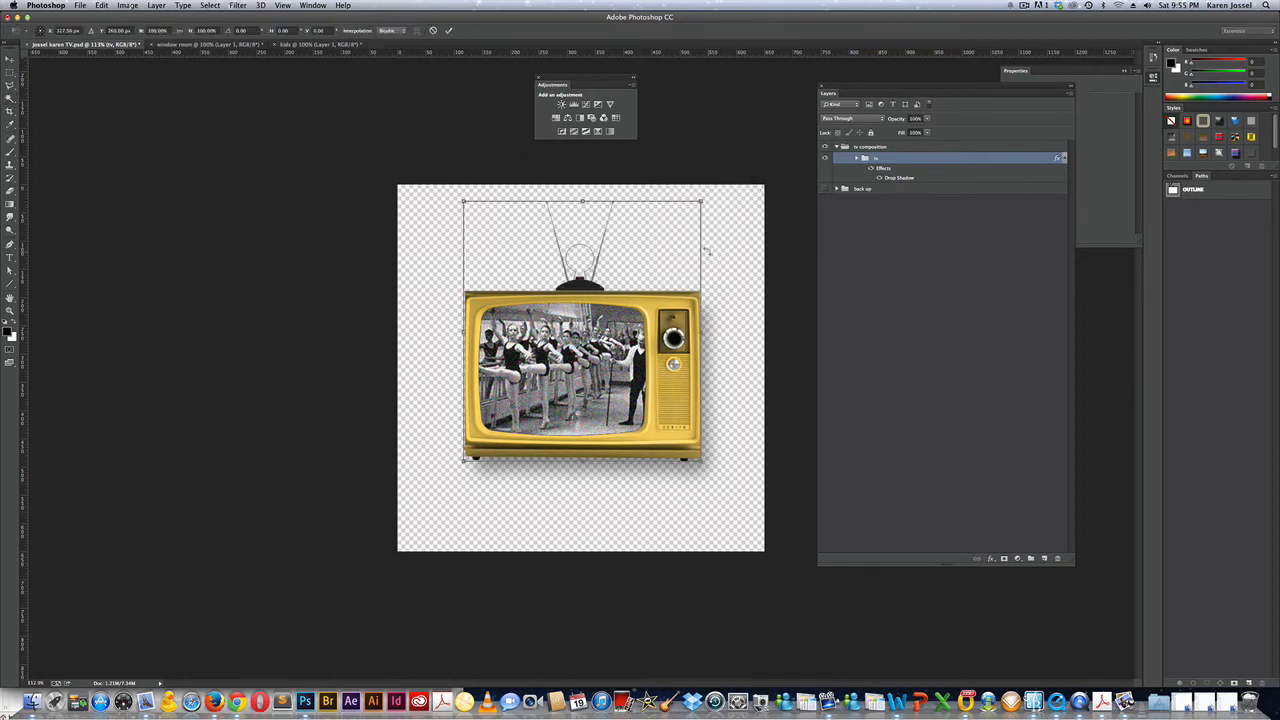
key(alt+shift)
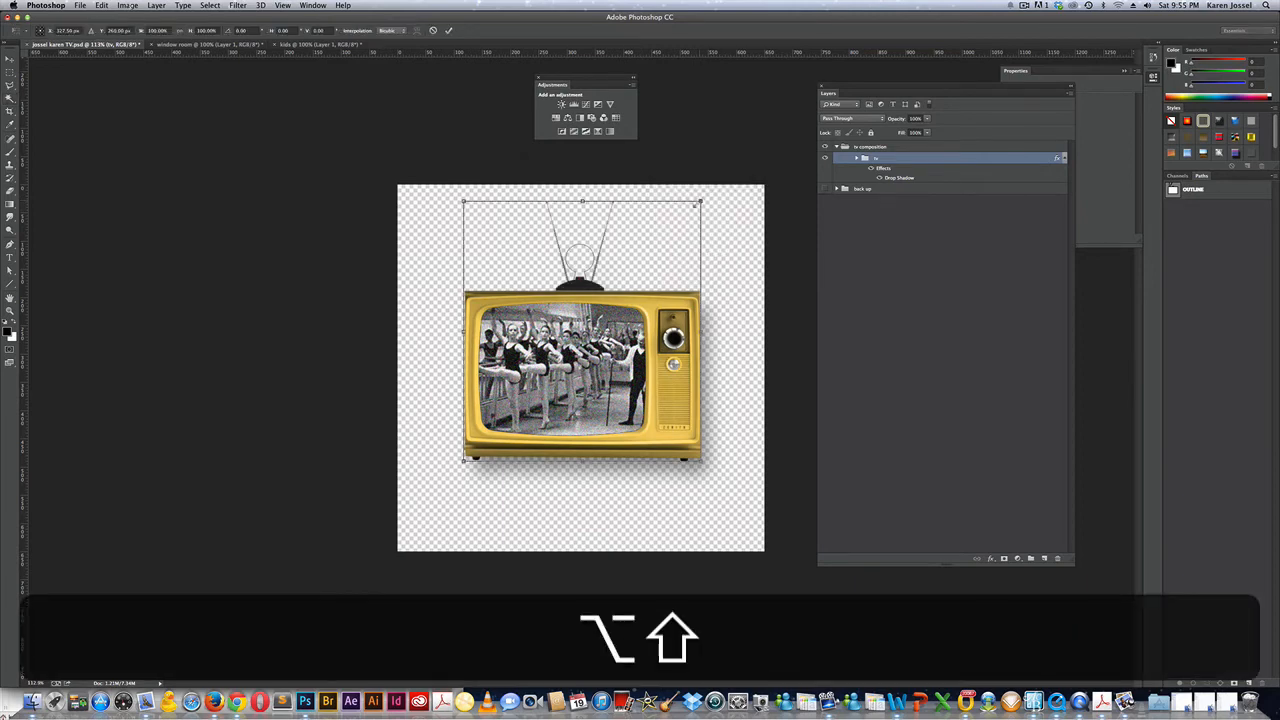
drag(700, 201, 672, 237)
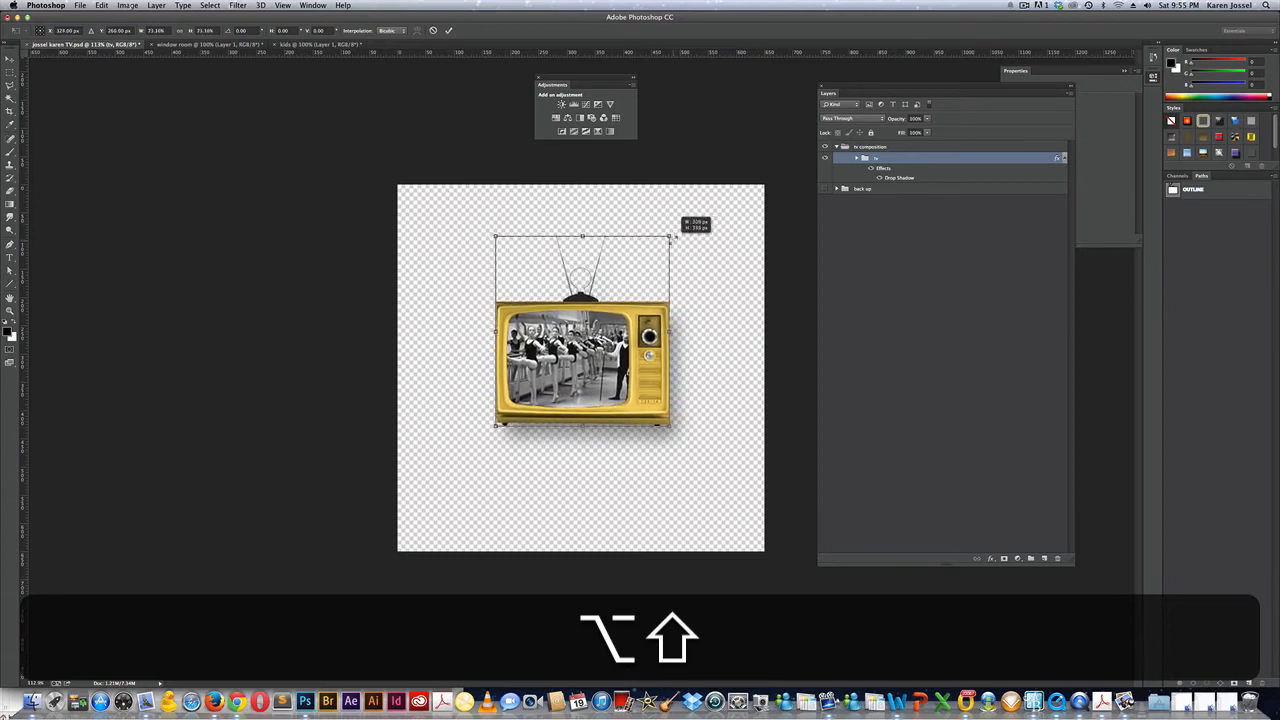
key(Return)
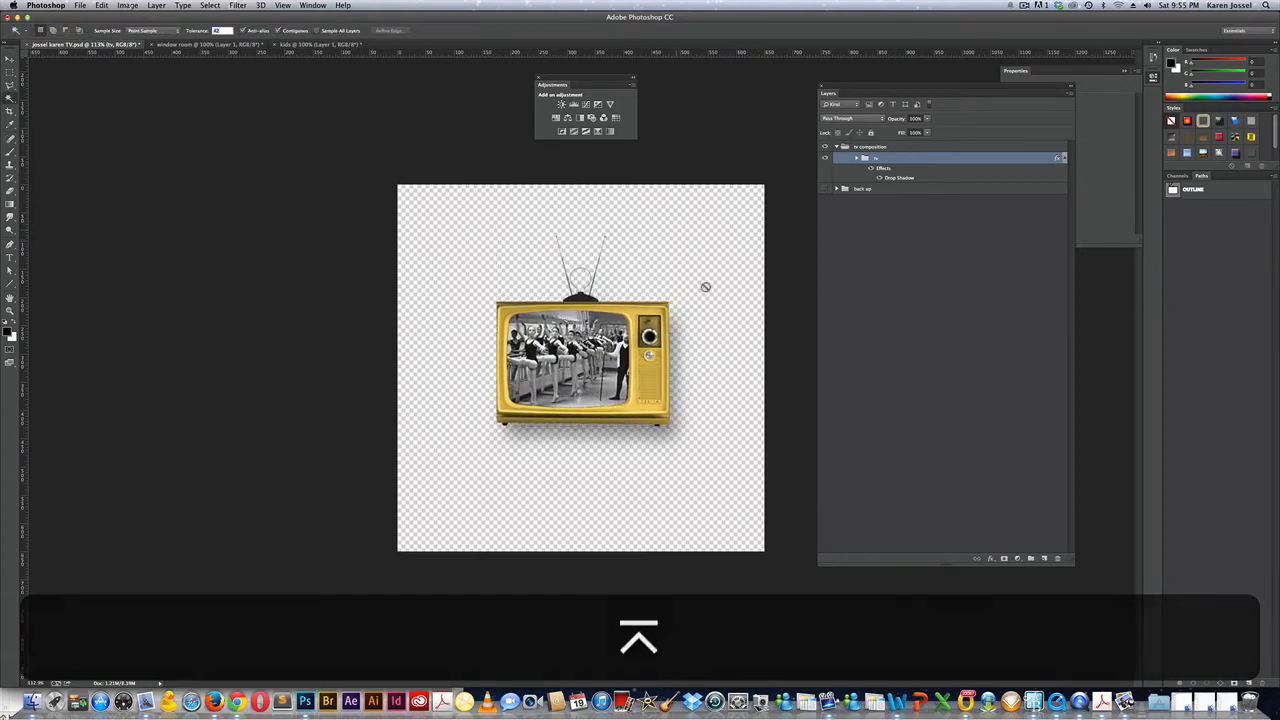
Drag the living-room photo into the TV document and place its layer below the tv group.
click(167, 45)
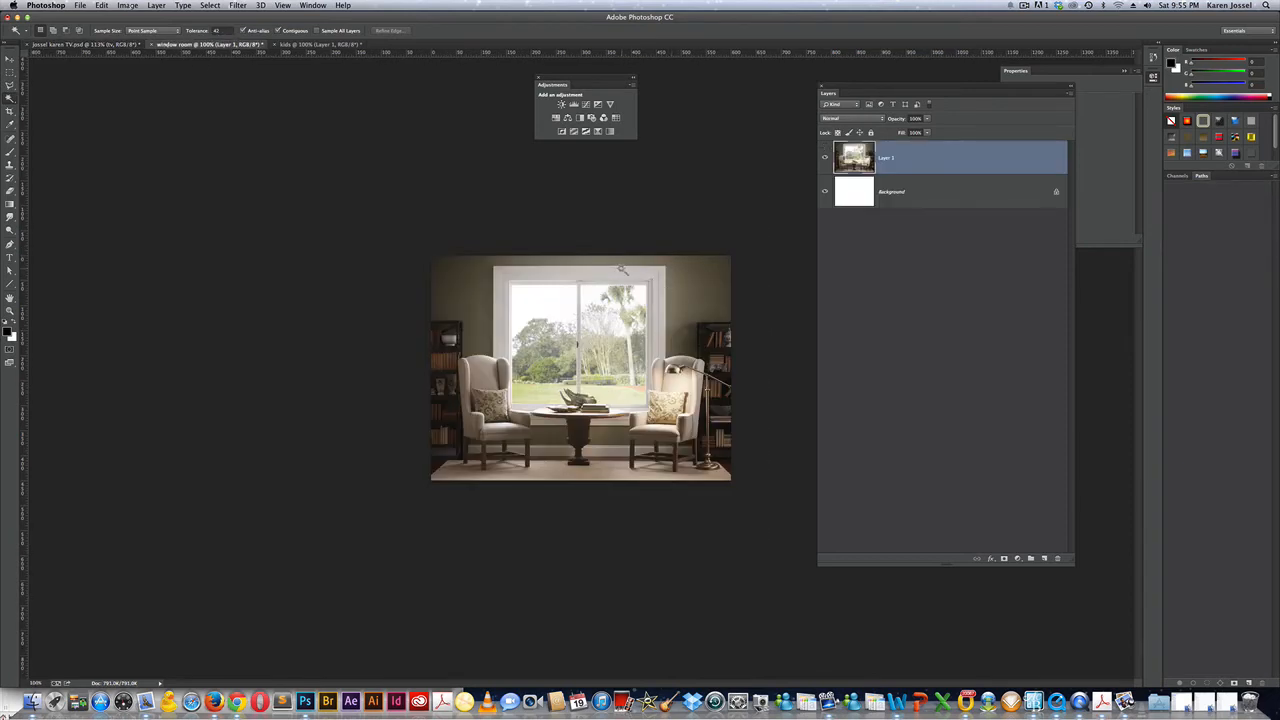
key(v)
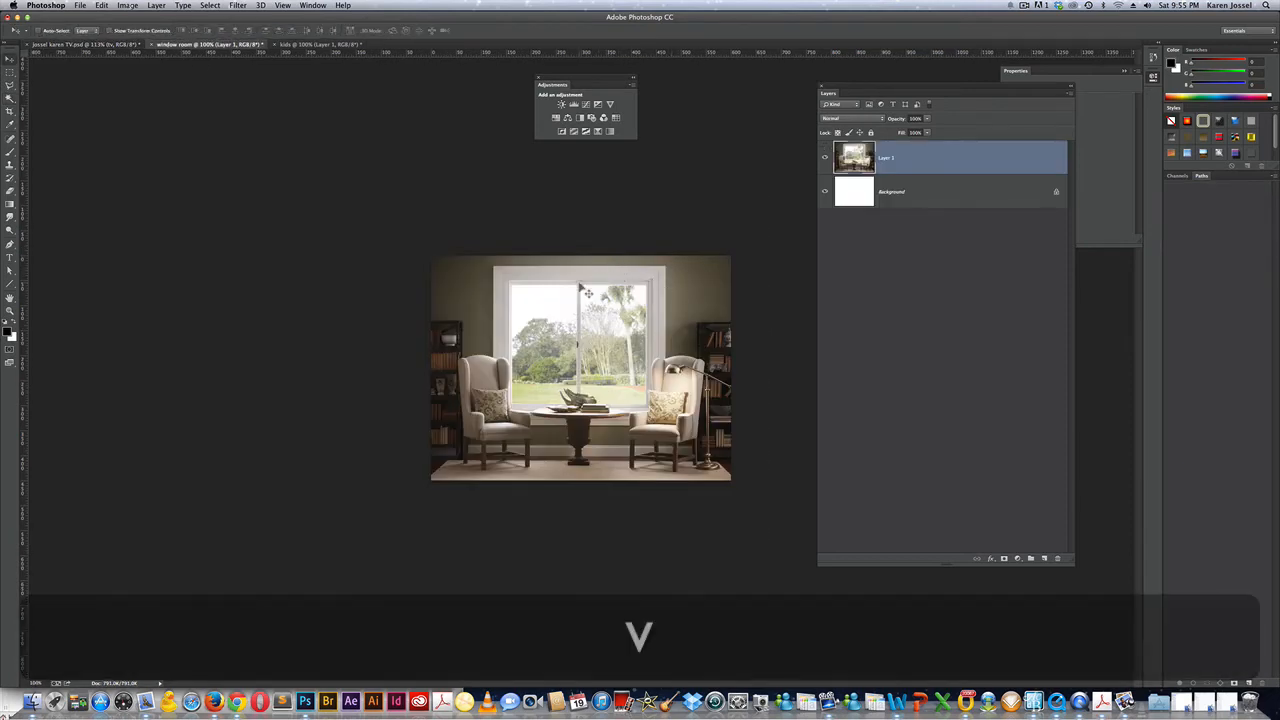
drag(487, 291, 148, 76)
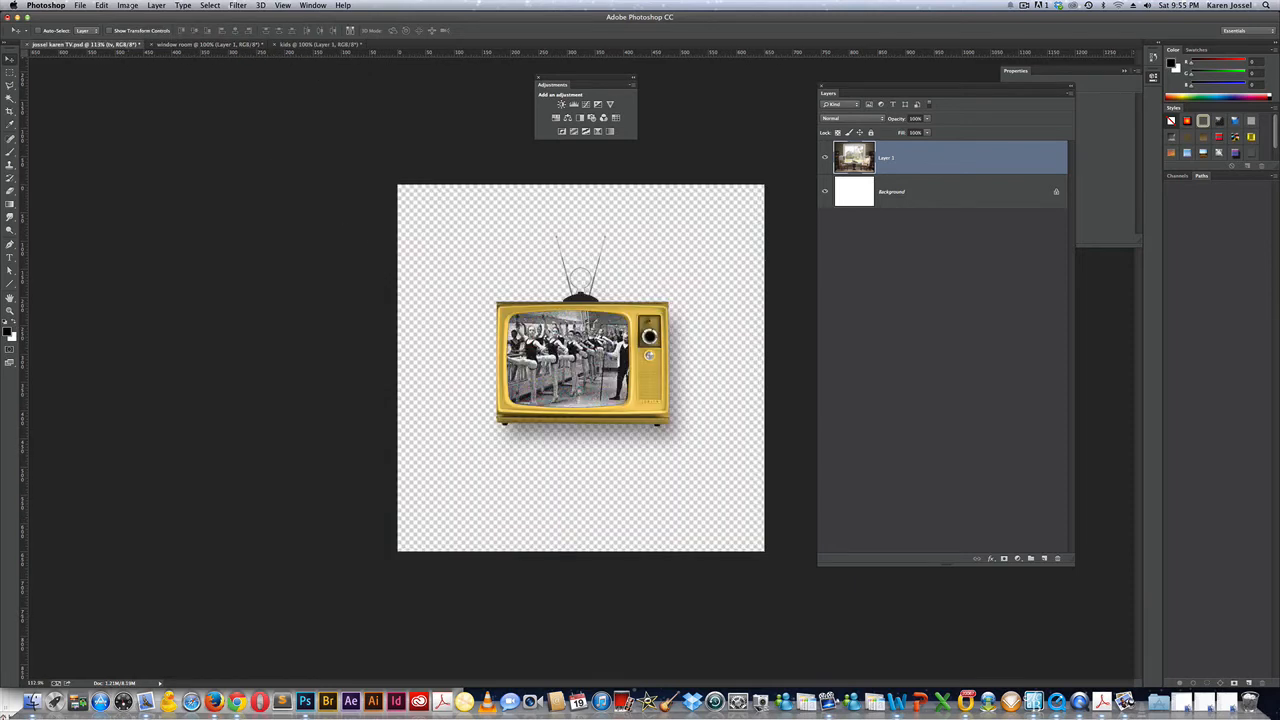
drag(525, 262, 526, 260)
drag(661, 297, 623, 312)
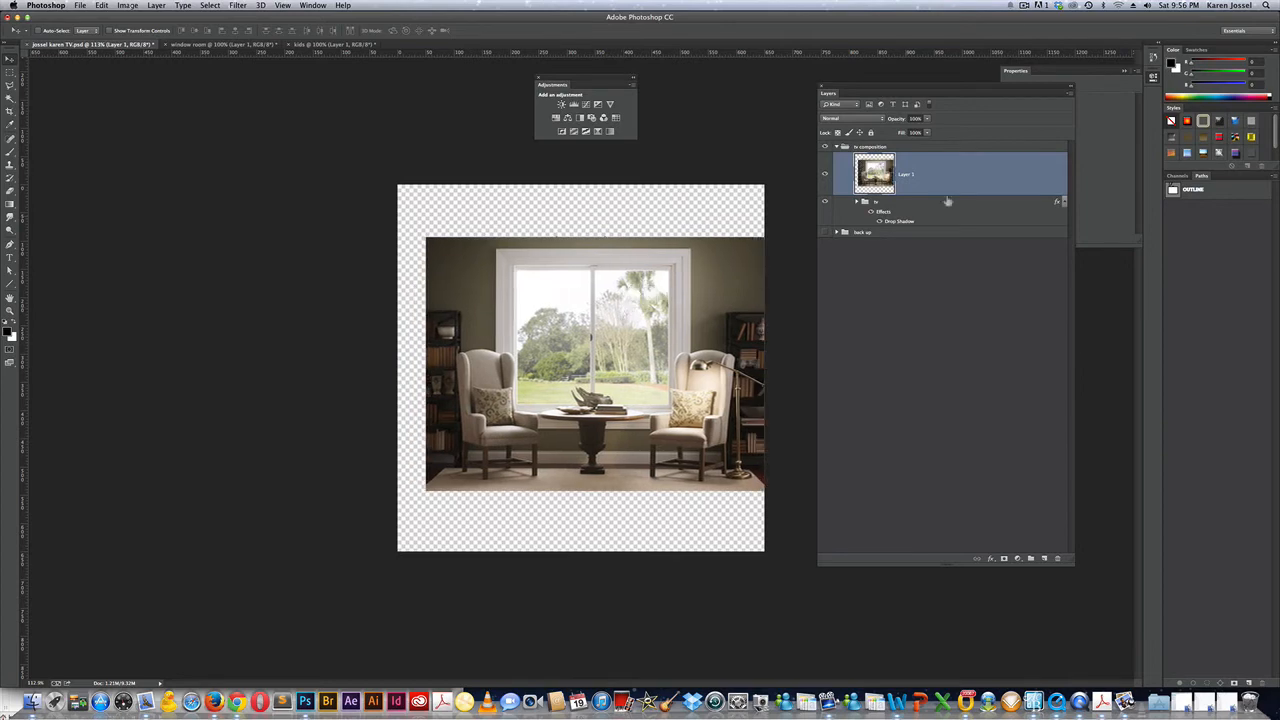
drag(963, 176, 937, 231)
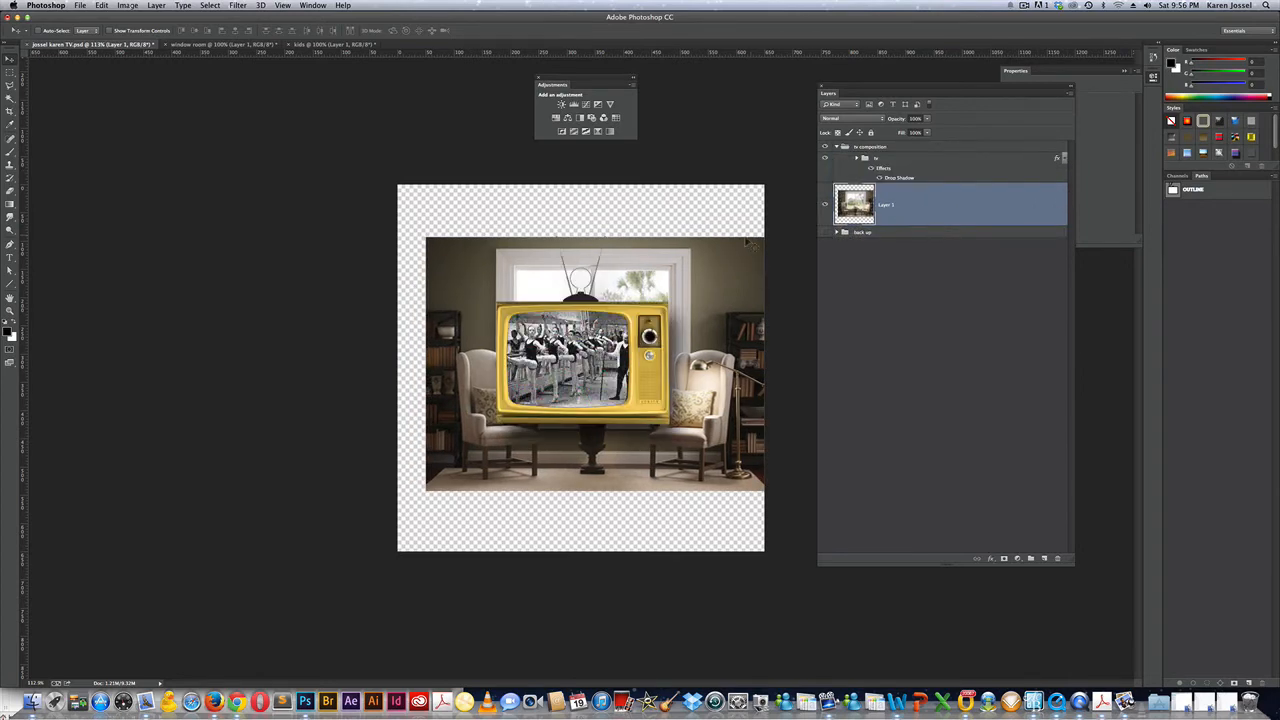
drag(706, 259, 702, 258)
Scale the room photo up proportionally to about 126% and shift it slightly up.
key(super+t)
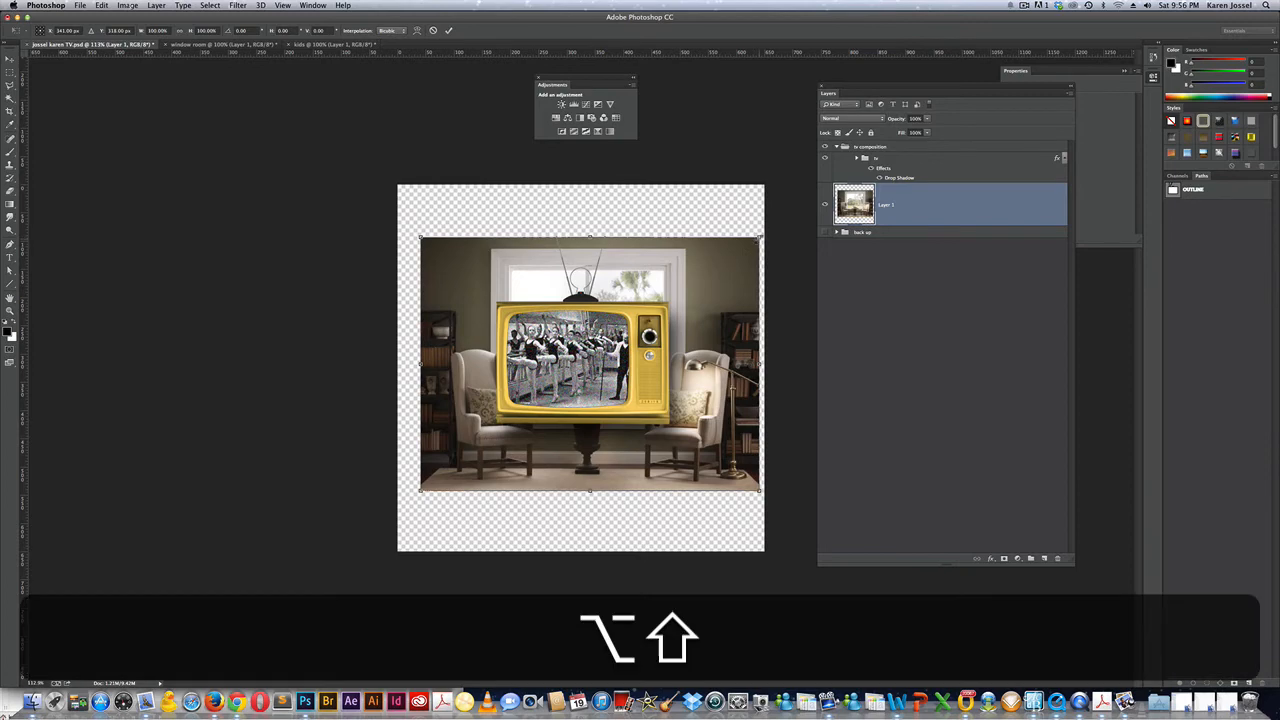
drag(759, 238, 803, 204)
drag(652, 266, 652, 244)
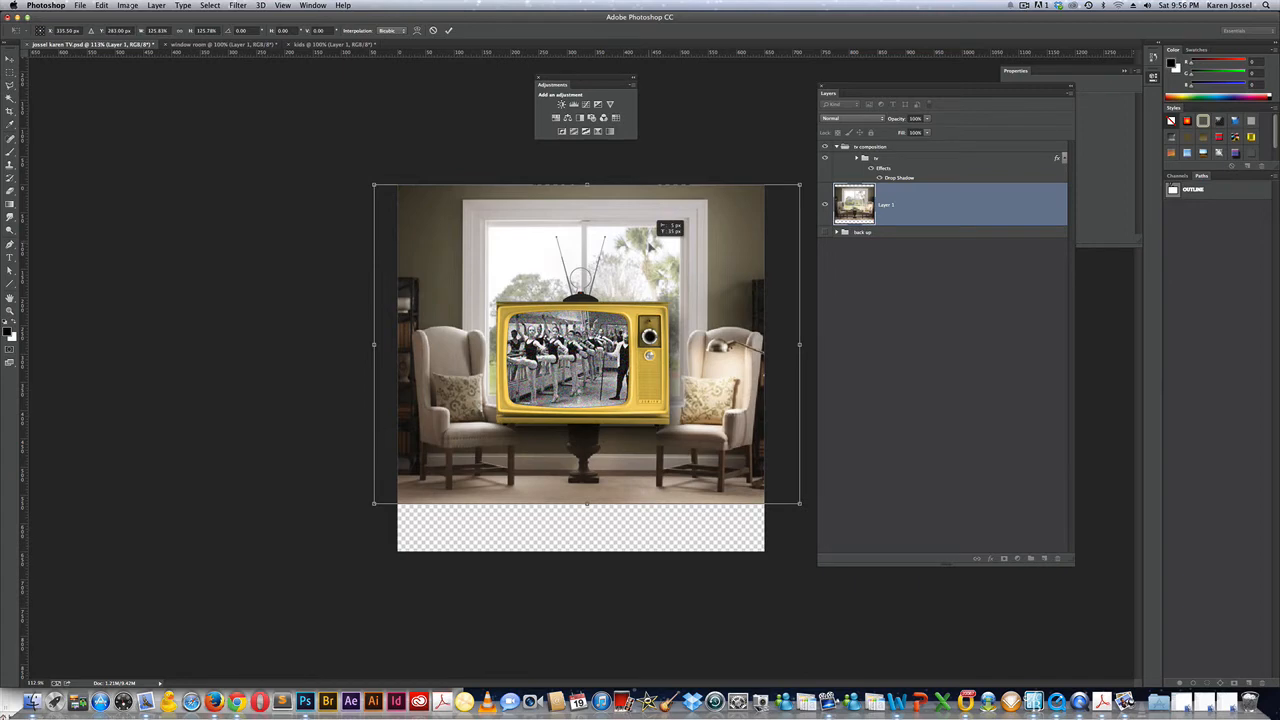
drag(650, 243, 650, 243)
key(Return)
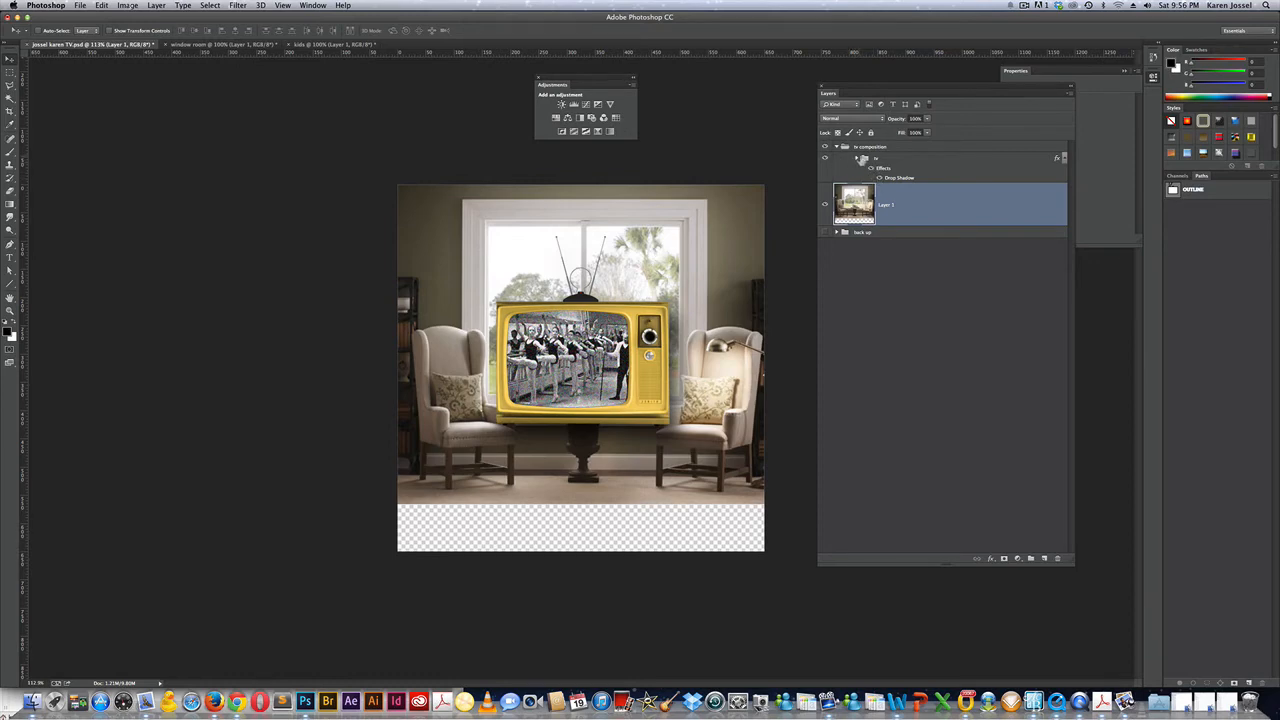
Shrink the tv group proportionally so the yellow TV rests on the table.
click(911, 159)
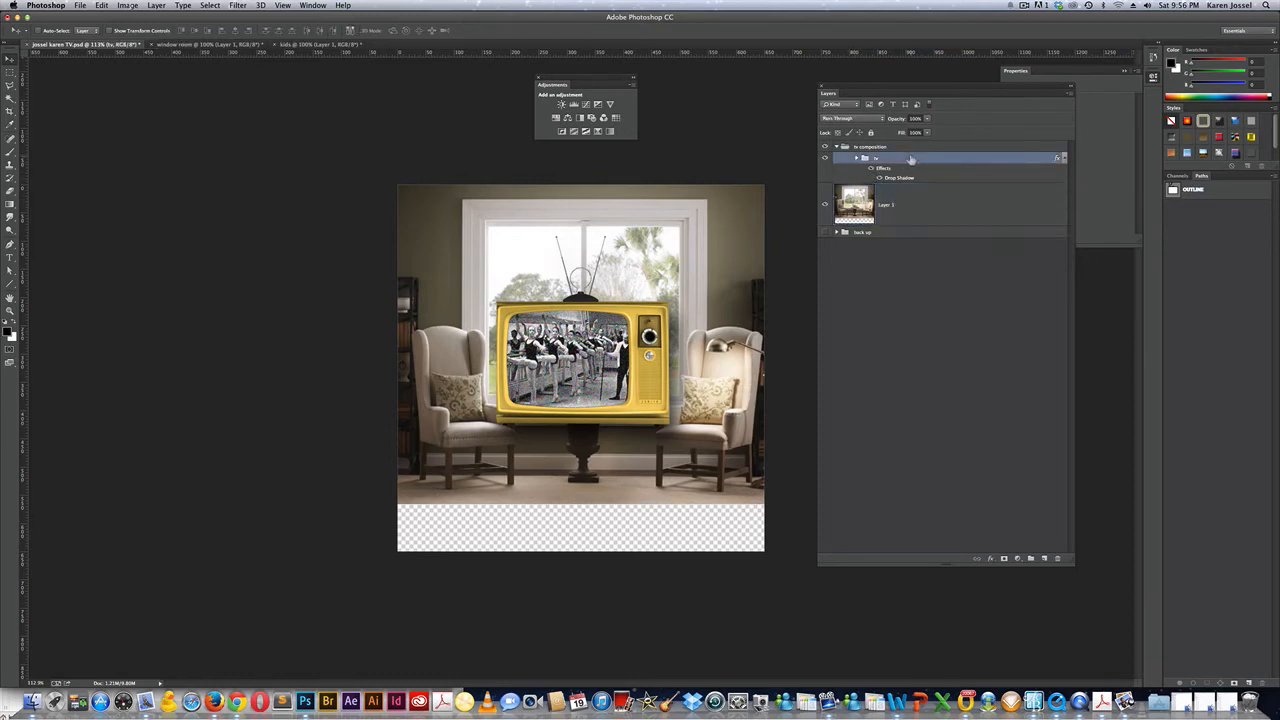
key(super+t)
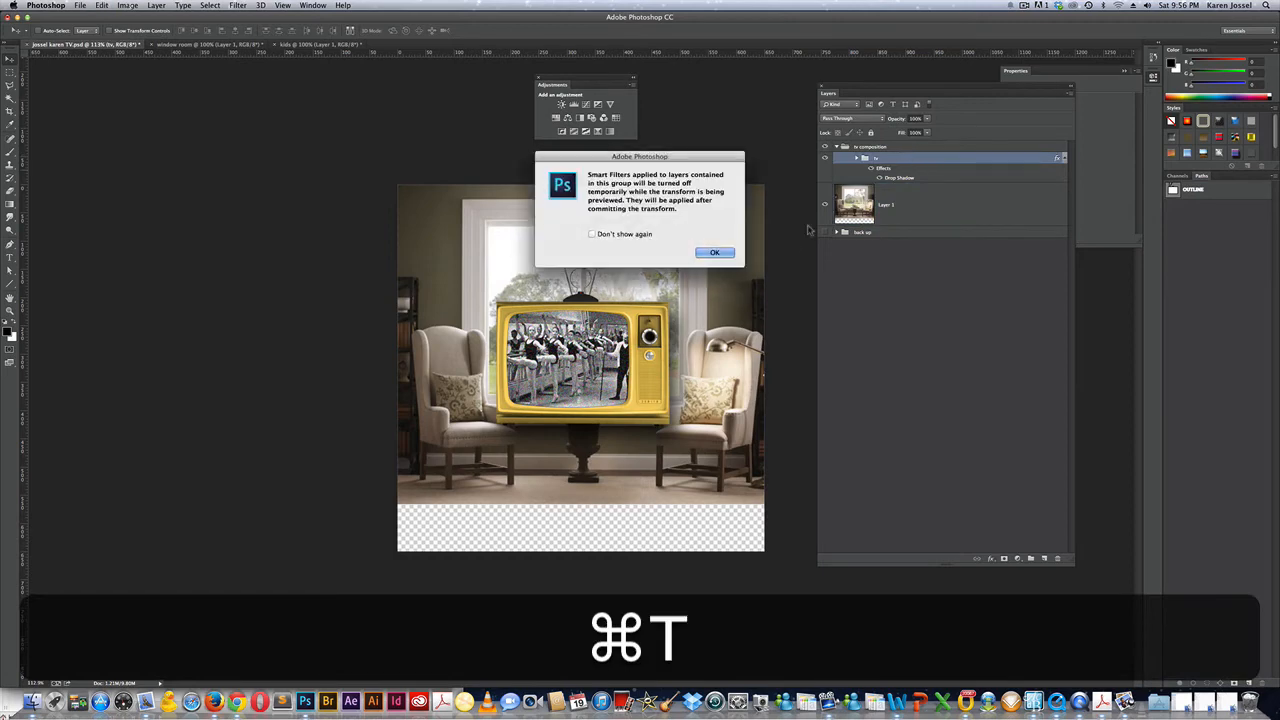
click(716, 252)
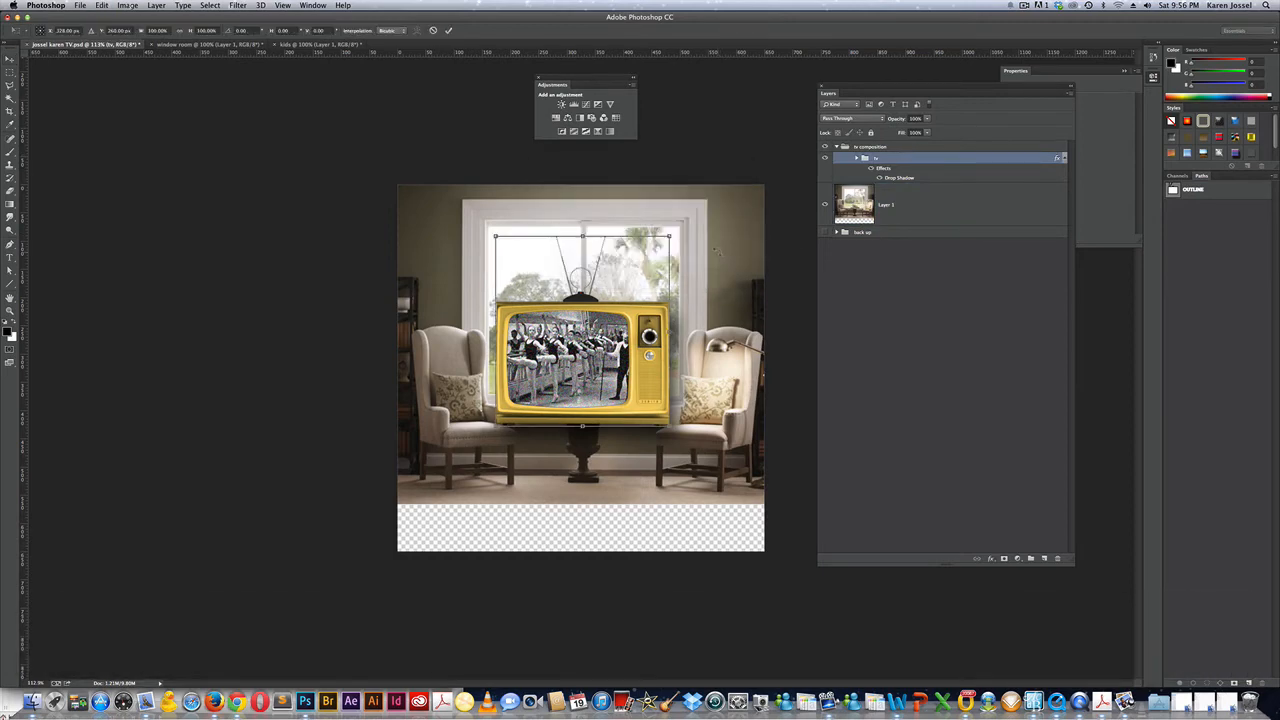
key(alt+shift)
drag(670, 237, 656, 254)
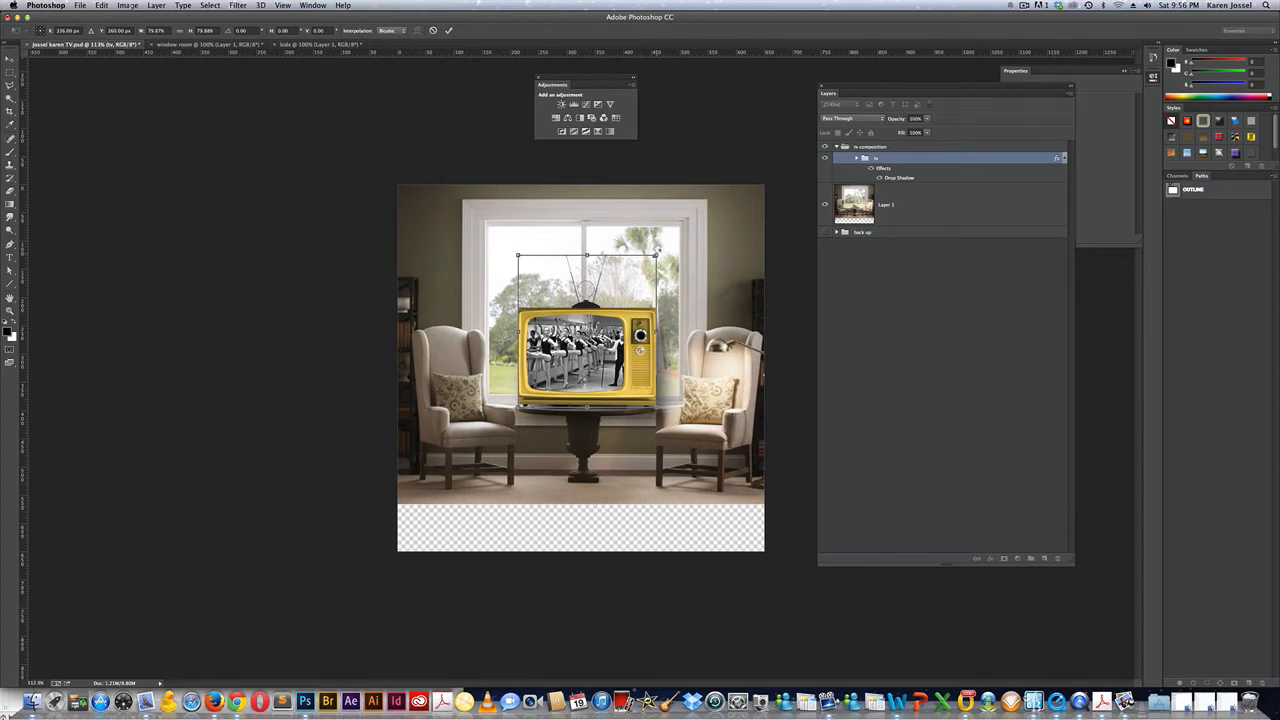
key(Return)
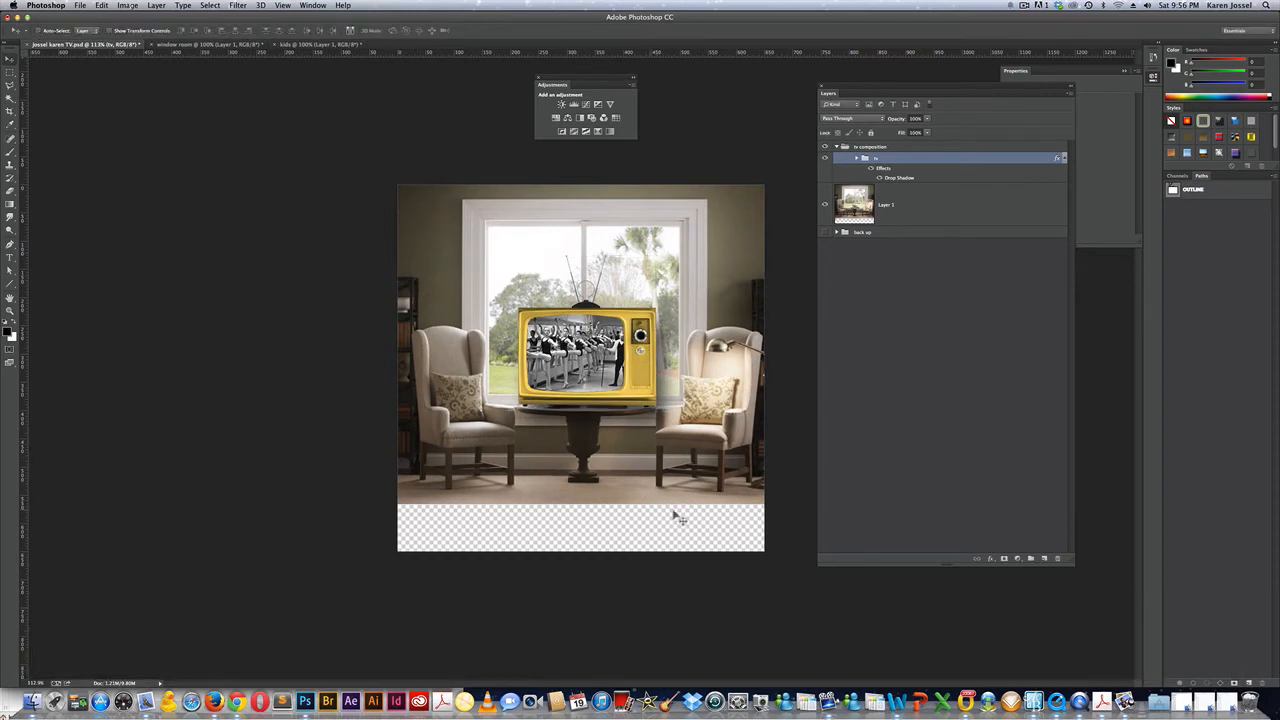
Rename Layer 1 to 'room' and save the file.
double_click(890, 204)
text(room)
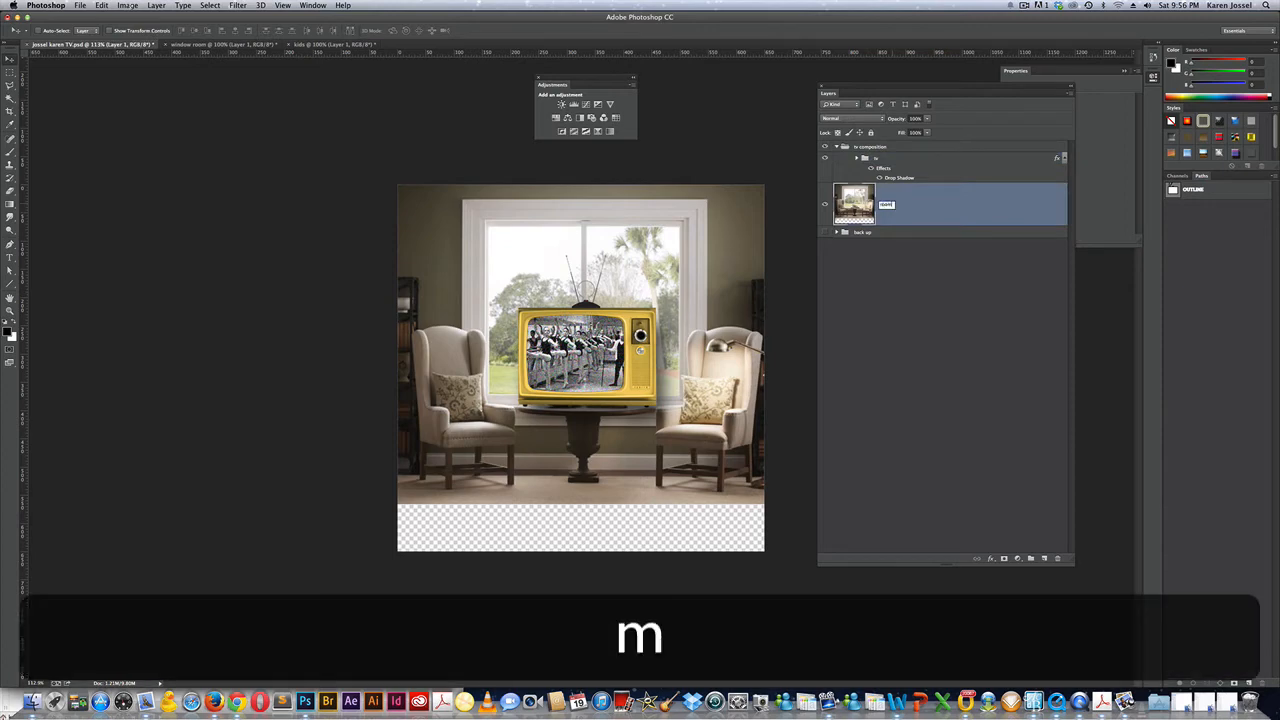
key(Return)
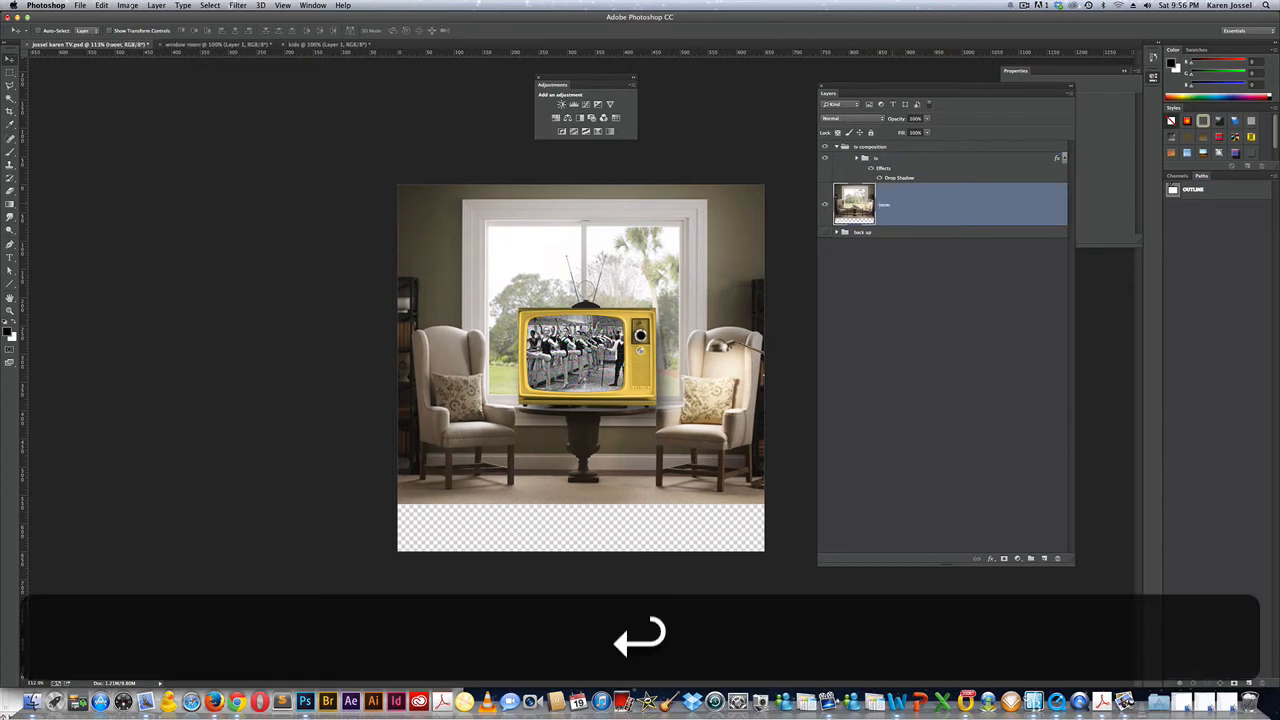
key(super+s)
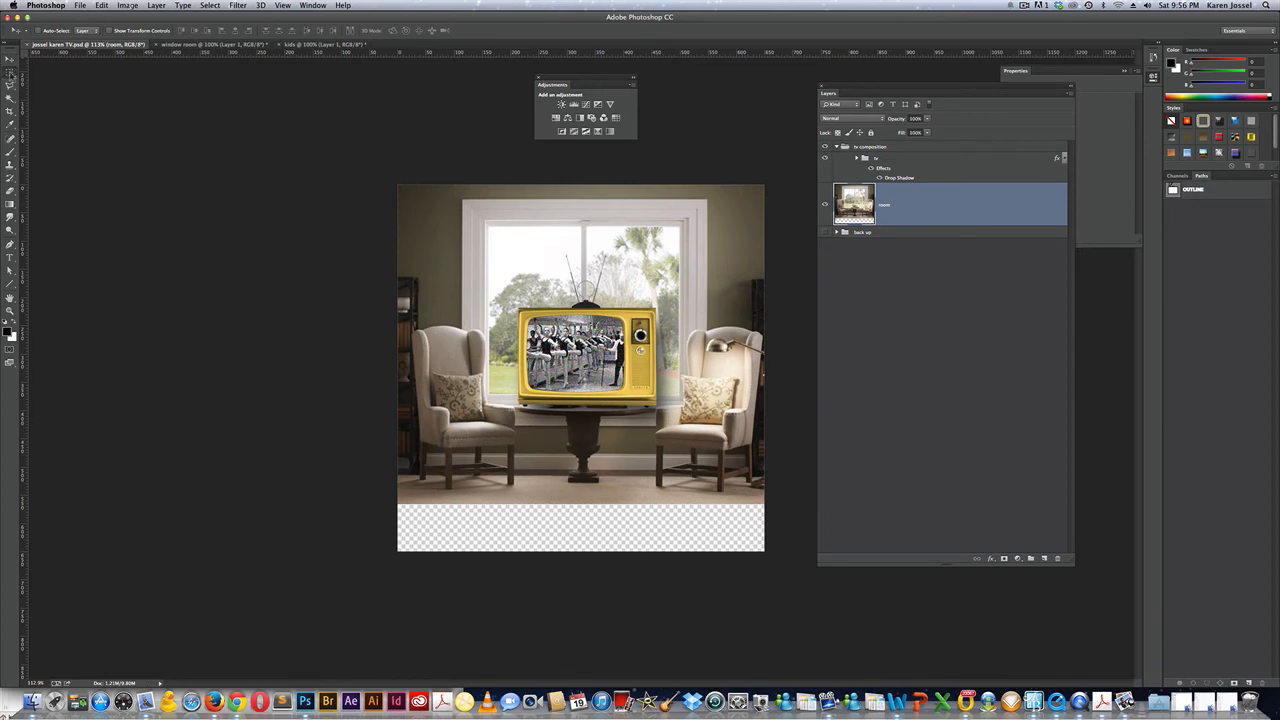
Select a thin floor strip and stretch it down over the transparent area to the canvas bottom.
click(10, 72)
drag(767, 489, 400, 503)
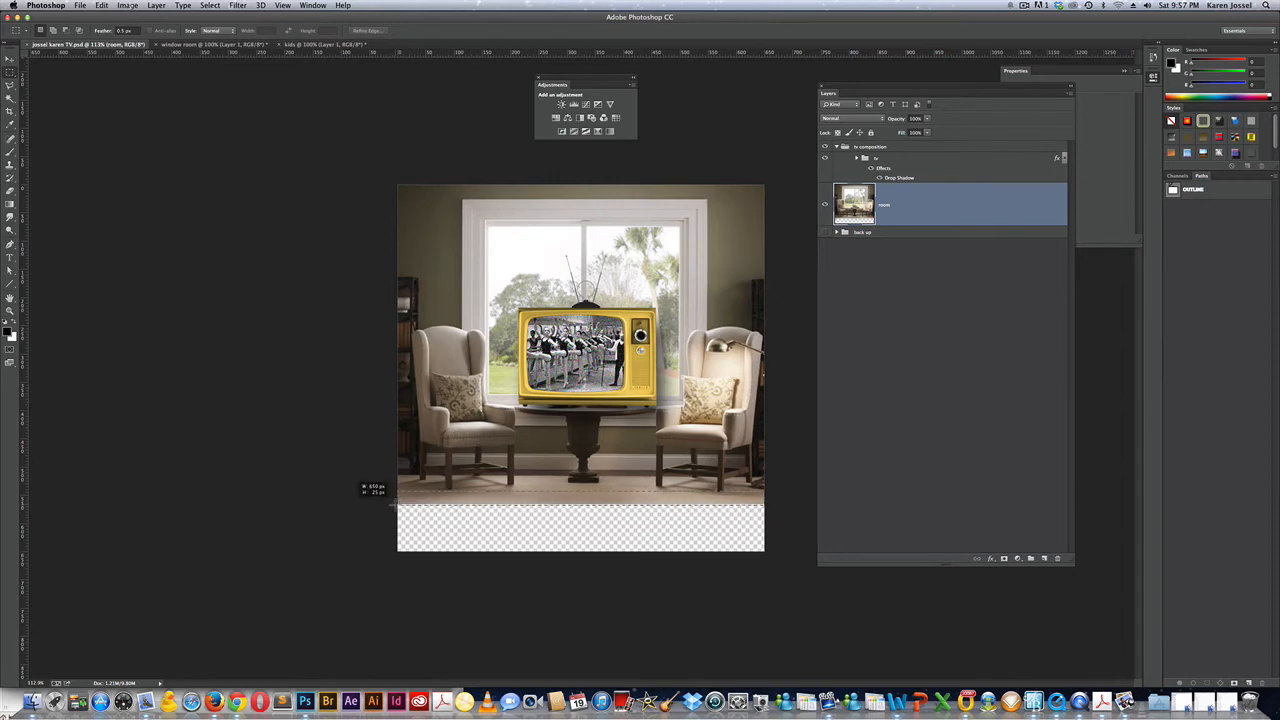
drag(392, 504, 392, 504)
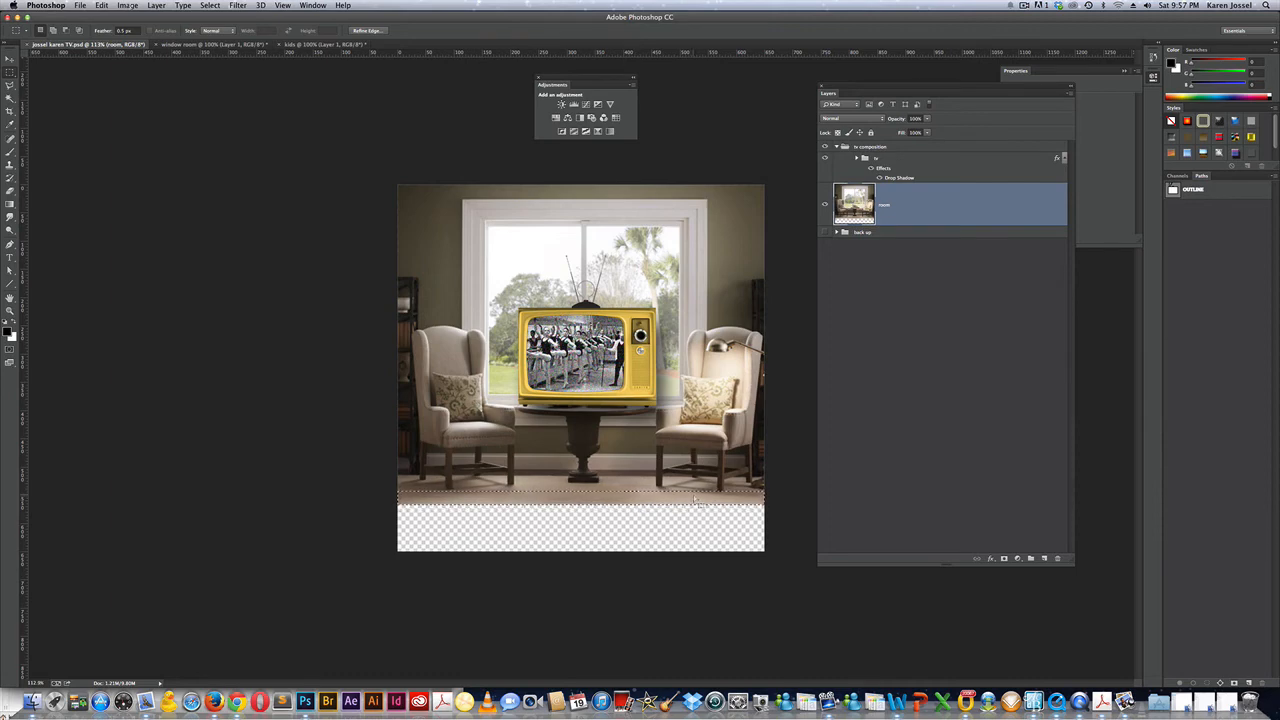
key(super+t)
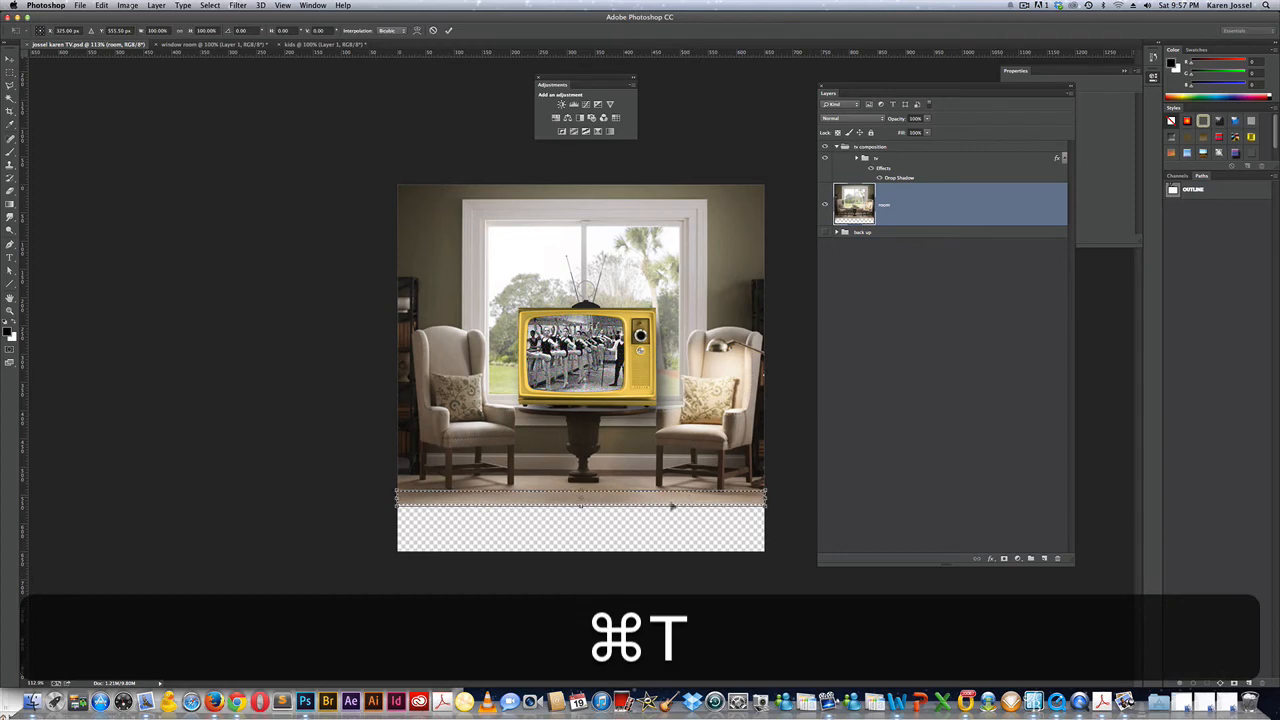
drag(580, 530, 581, 551)
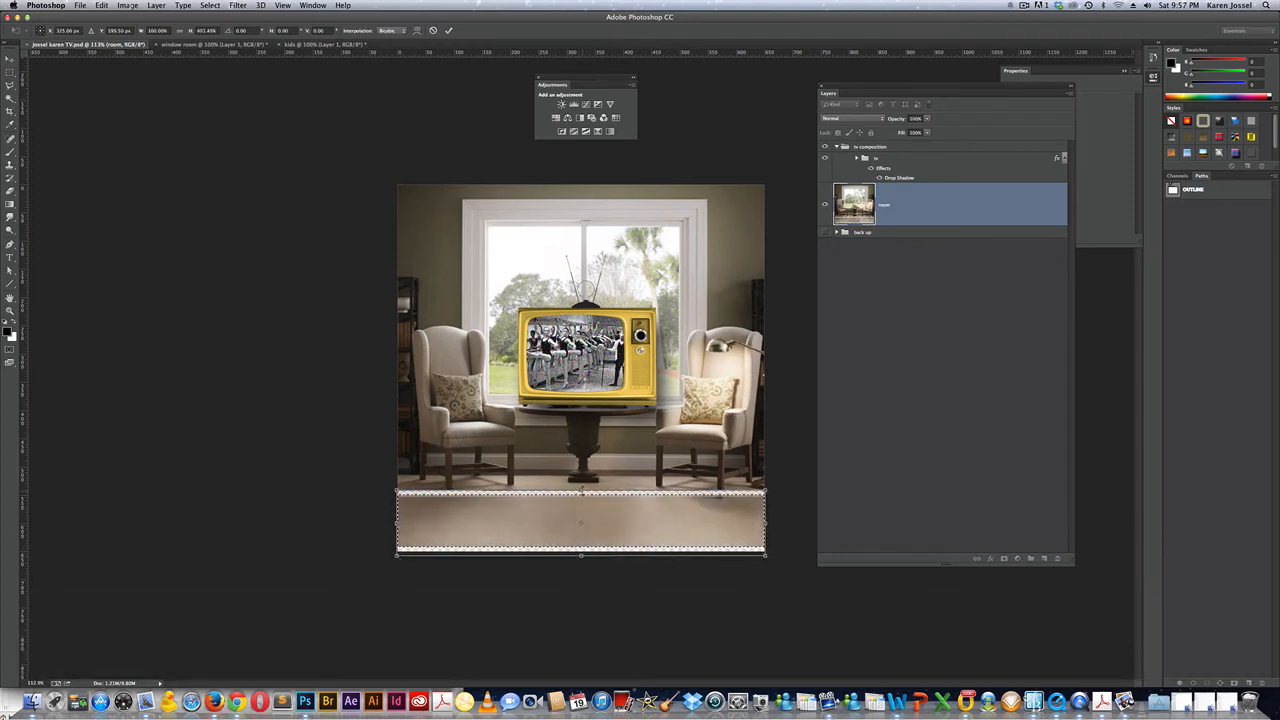
drag(581, 491, 582, 484)
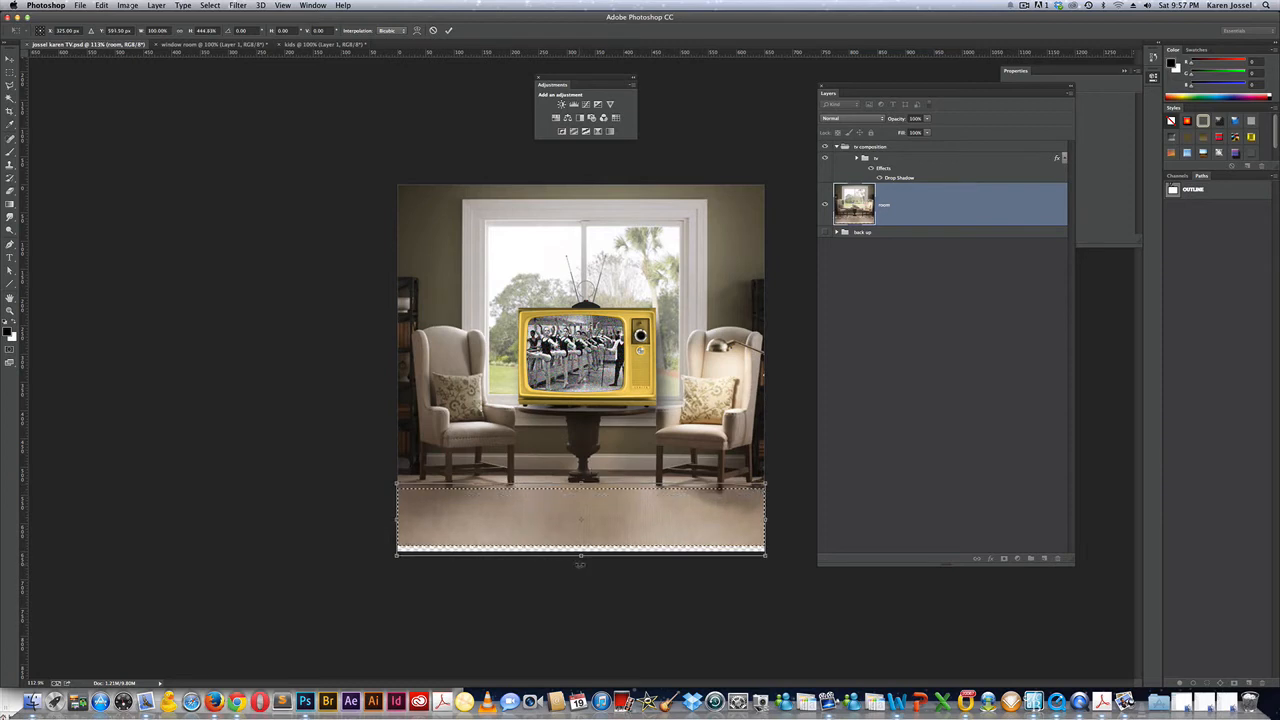
drag(581, 553, 580, 563)
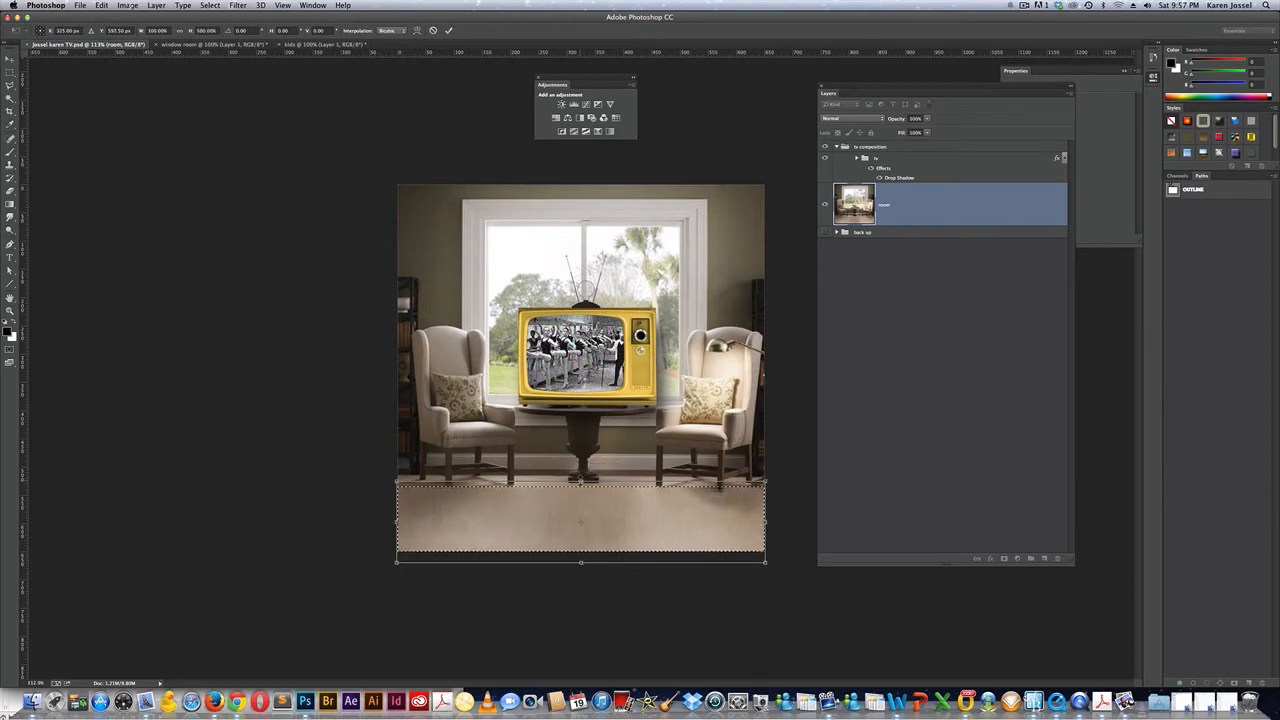
key(Return)
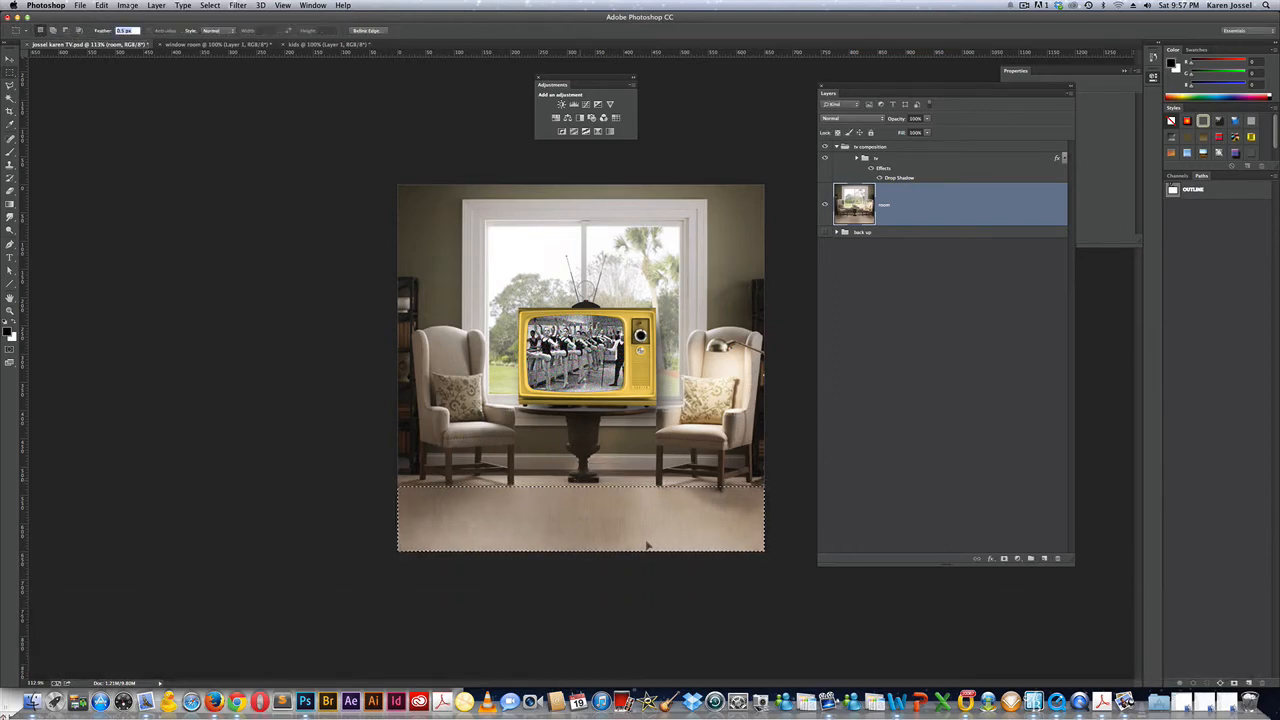
key(super+d)
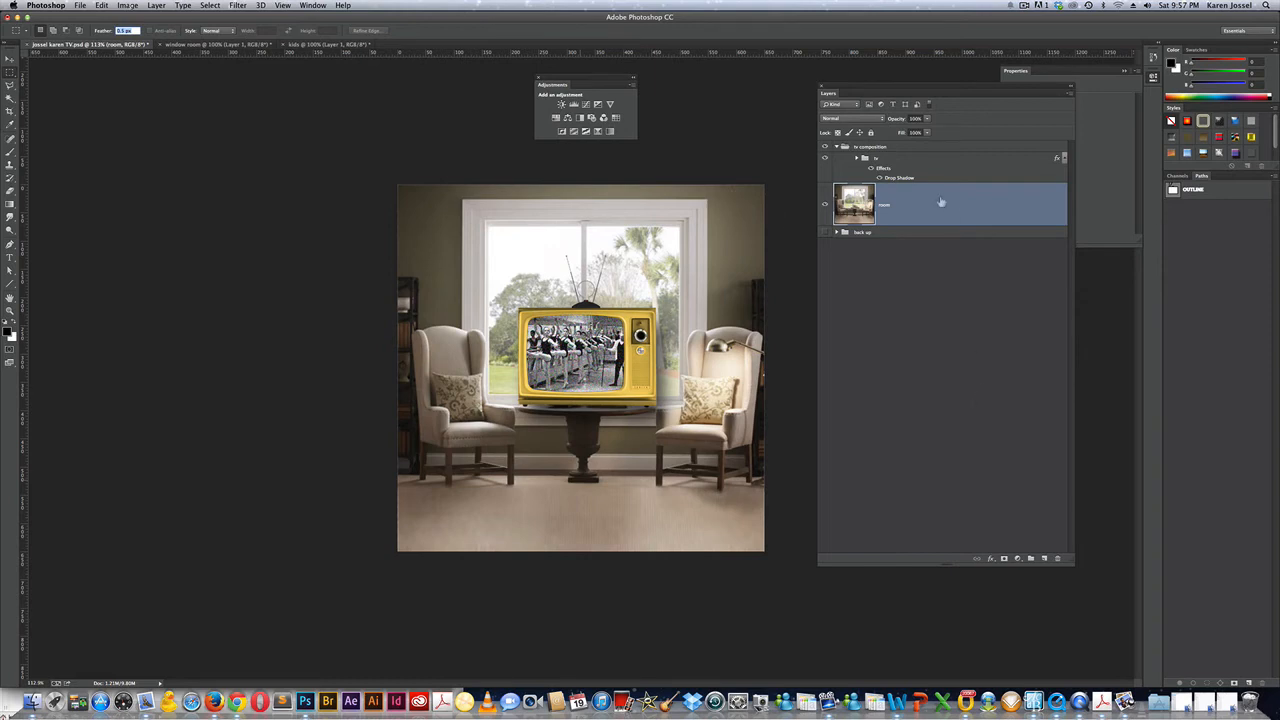
Add a Levels adjustment above the room and apply Auto, giving input levels 36, 0.89, 255.
click(573, 104)
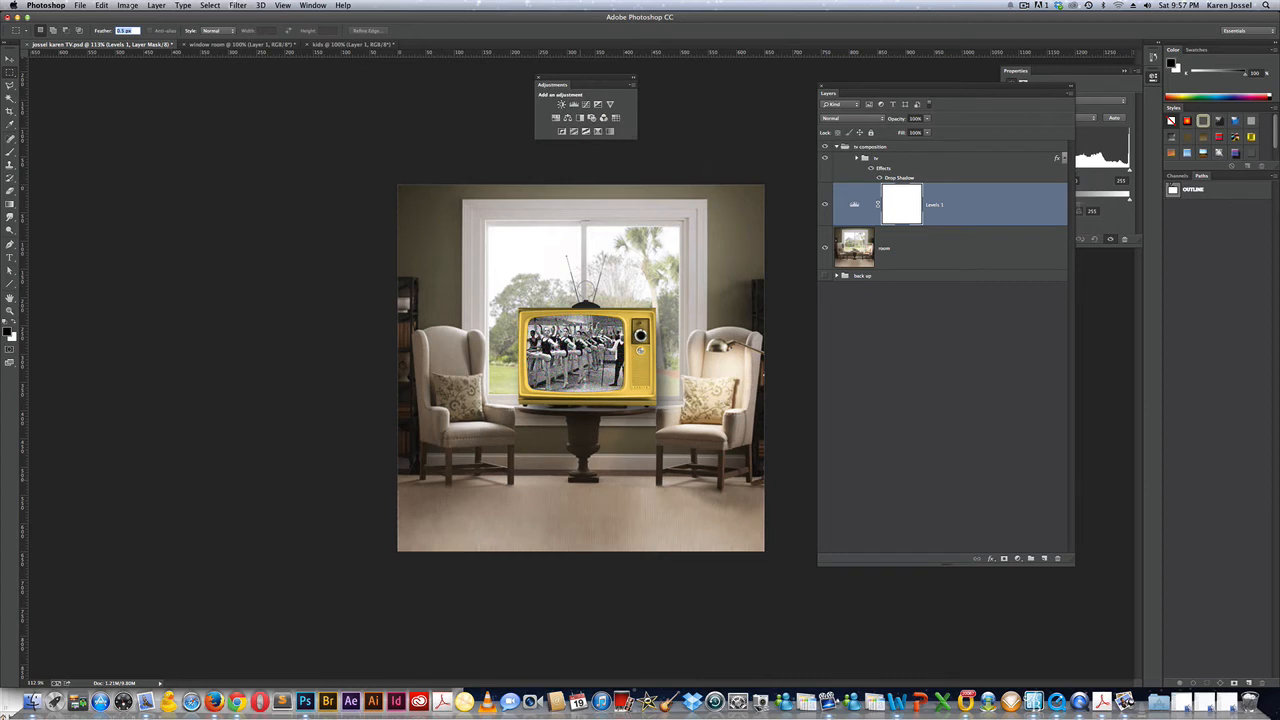
click(1101, 88)
click(1115, 119)
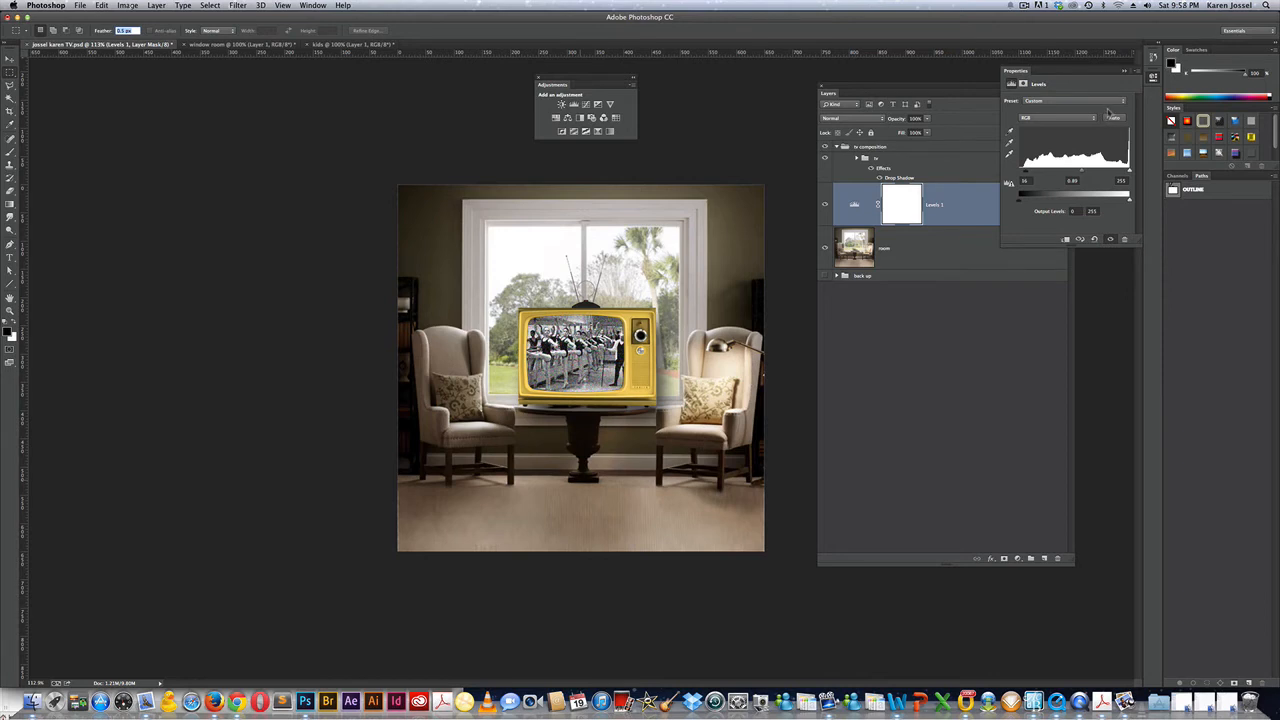
key(super+z)
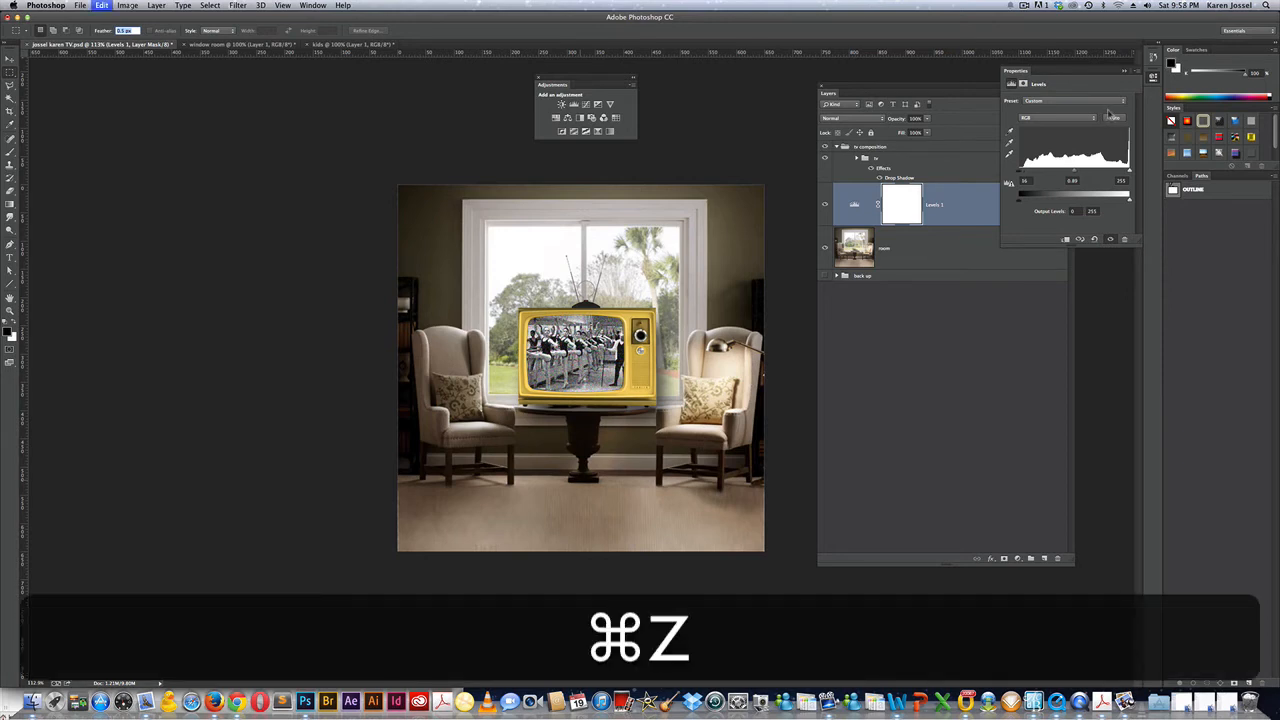
key(super+z)
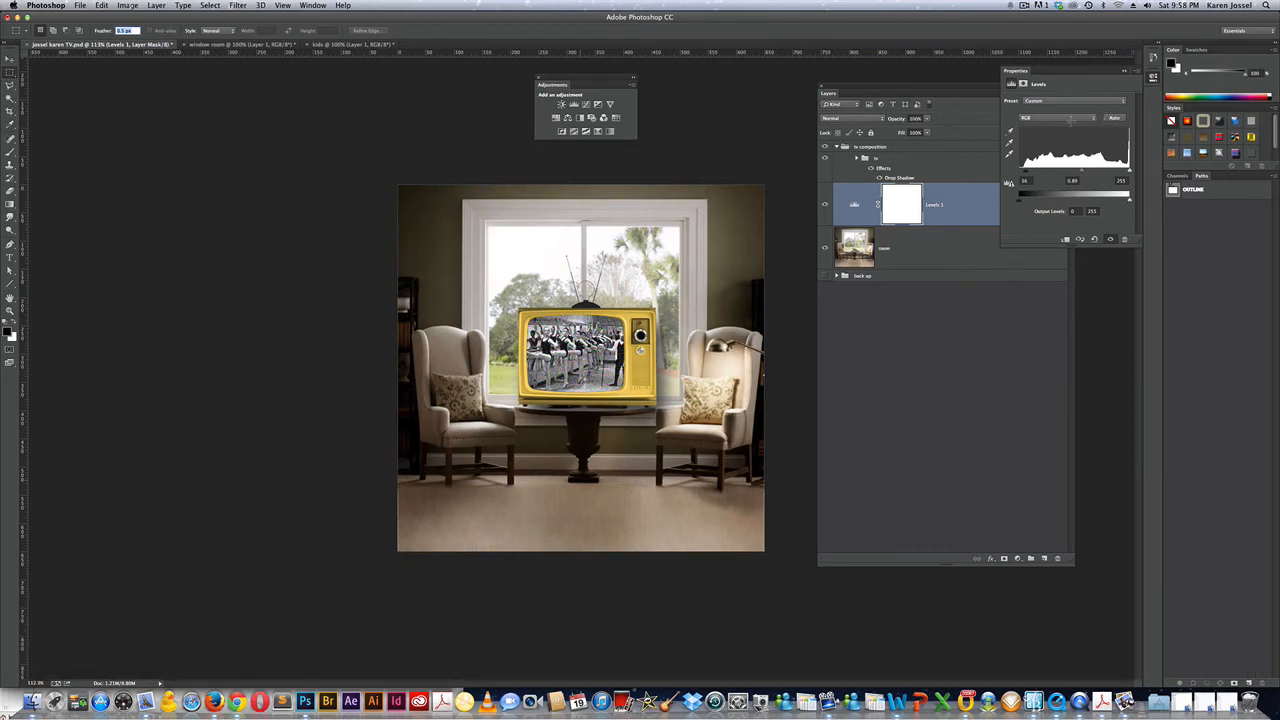
click(1124, 72)
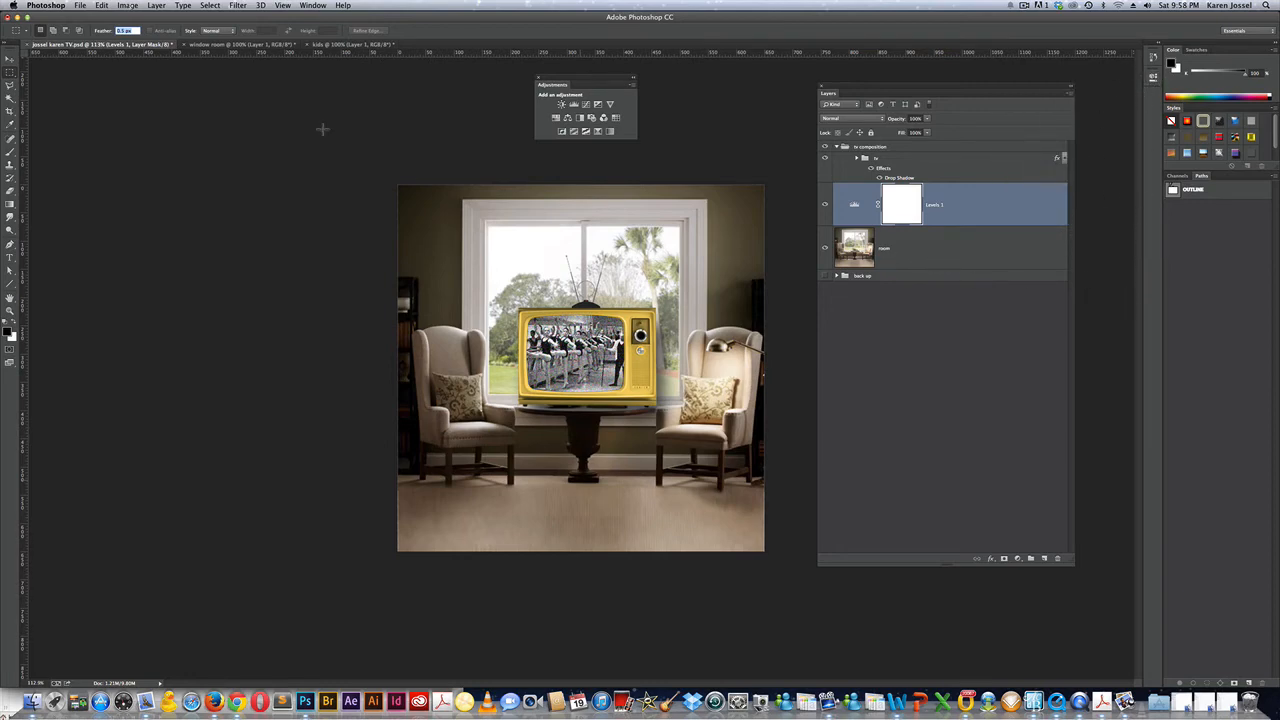
Bring the kids photo into the composition as a layer above the tv group, in front of the TV.
click(322, 45)
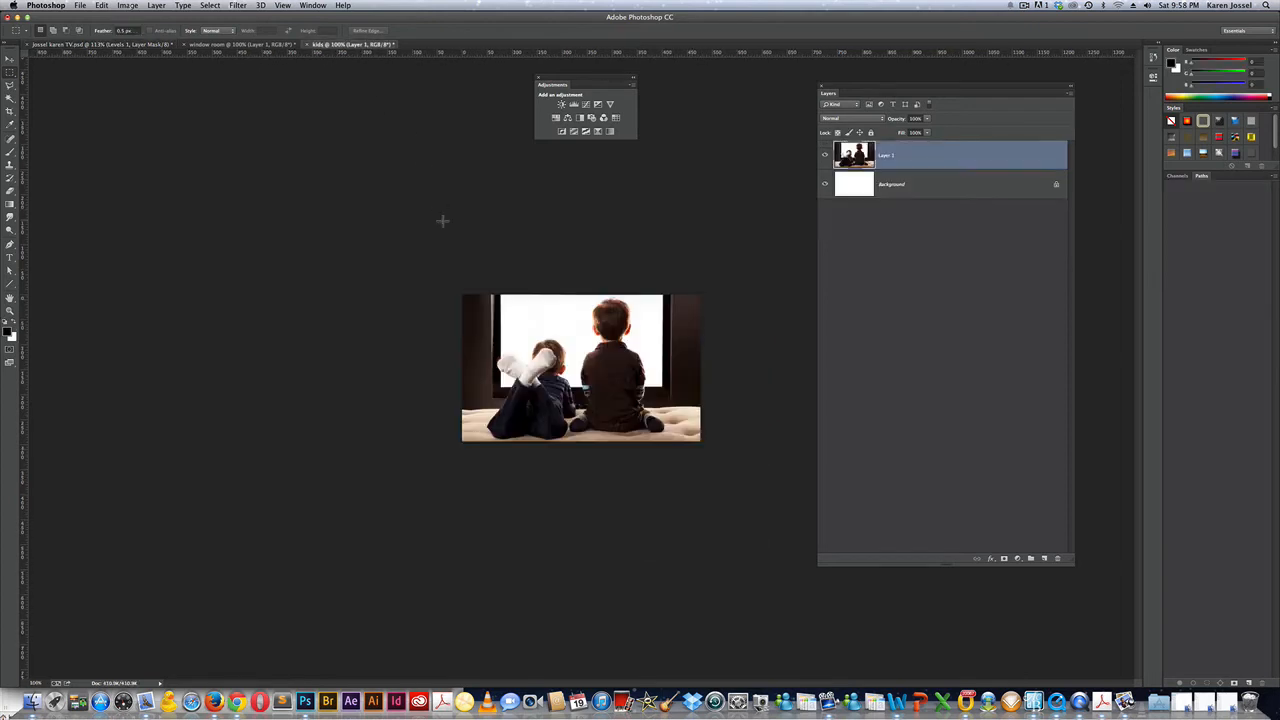
key(v)
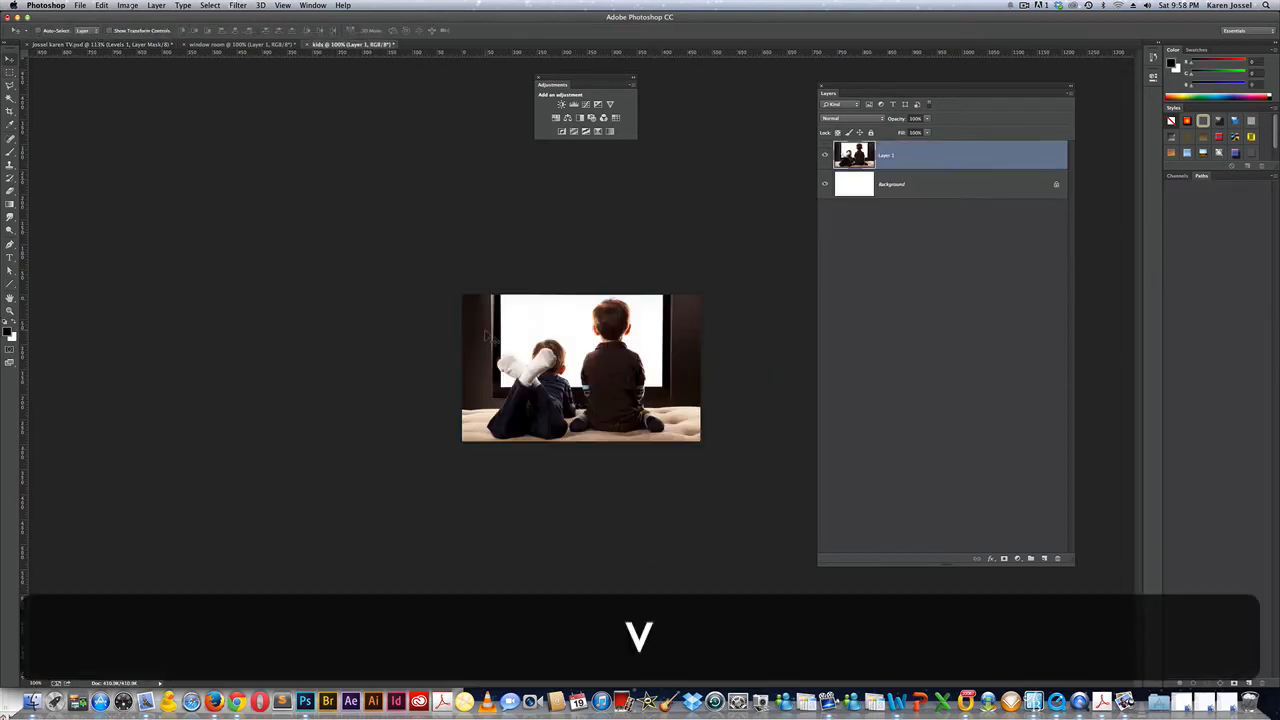
drag(505, 333, 146, 48)
drag(549, 482, 532, 426)
drag(954, 204, 946, 144)
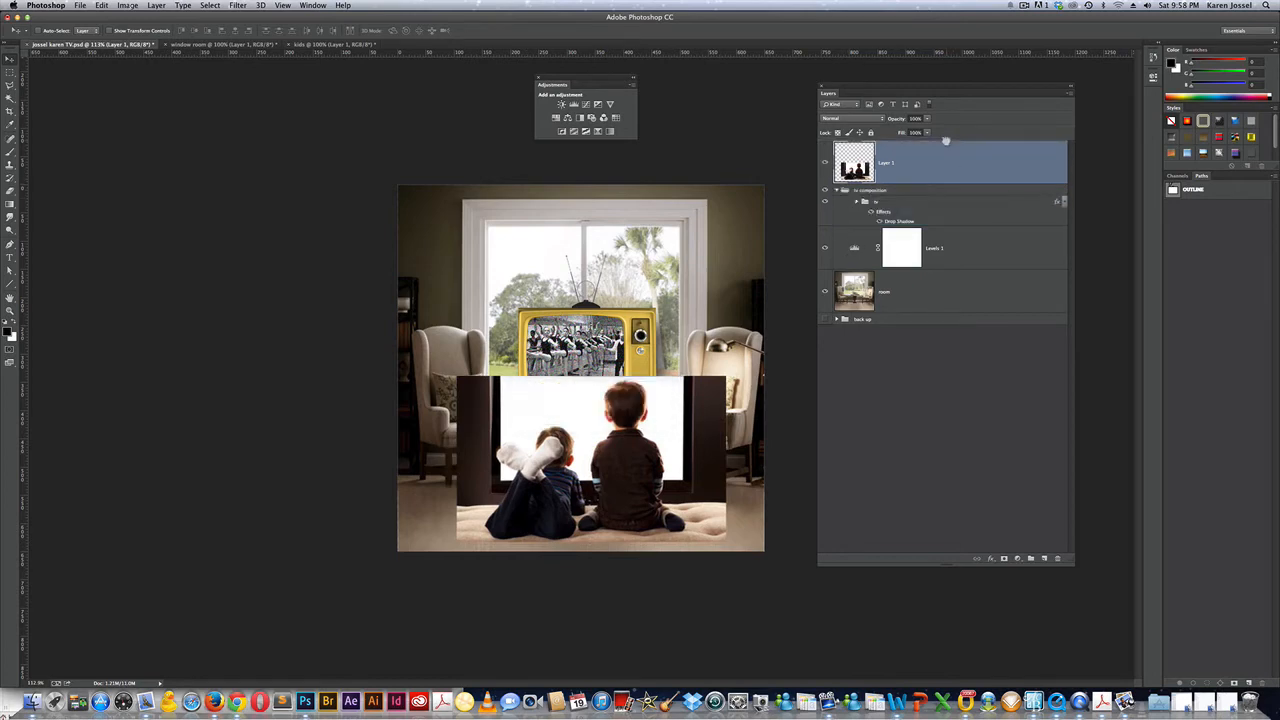
drag(603, 446, 593, 445)
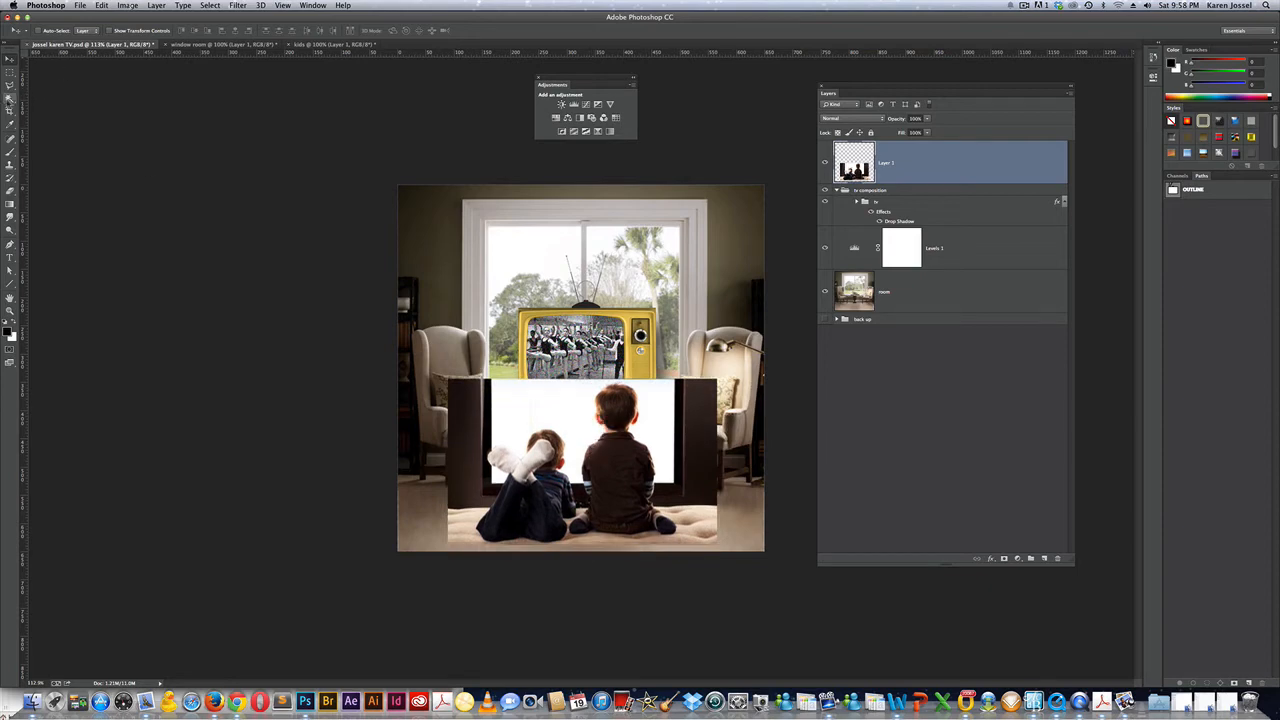
drag(10, 98, 38, 108)
Quick Select the two boys against the white background and view it in Quick Mask.
click(40, 96)
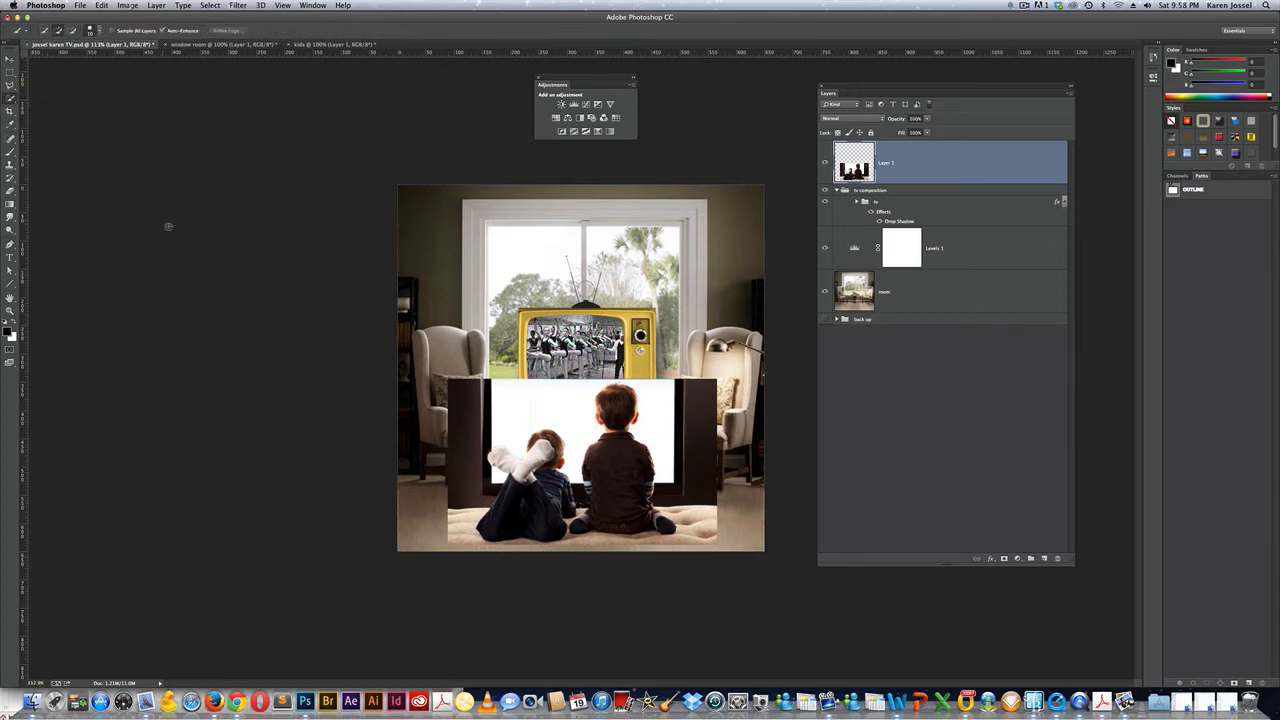
click(540, 452)
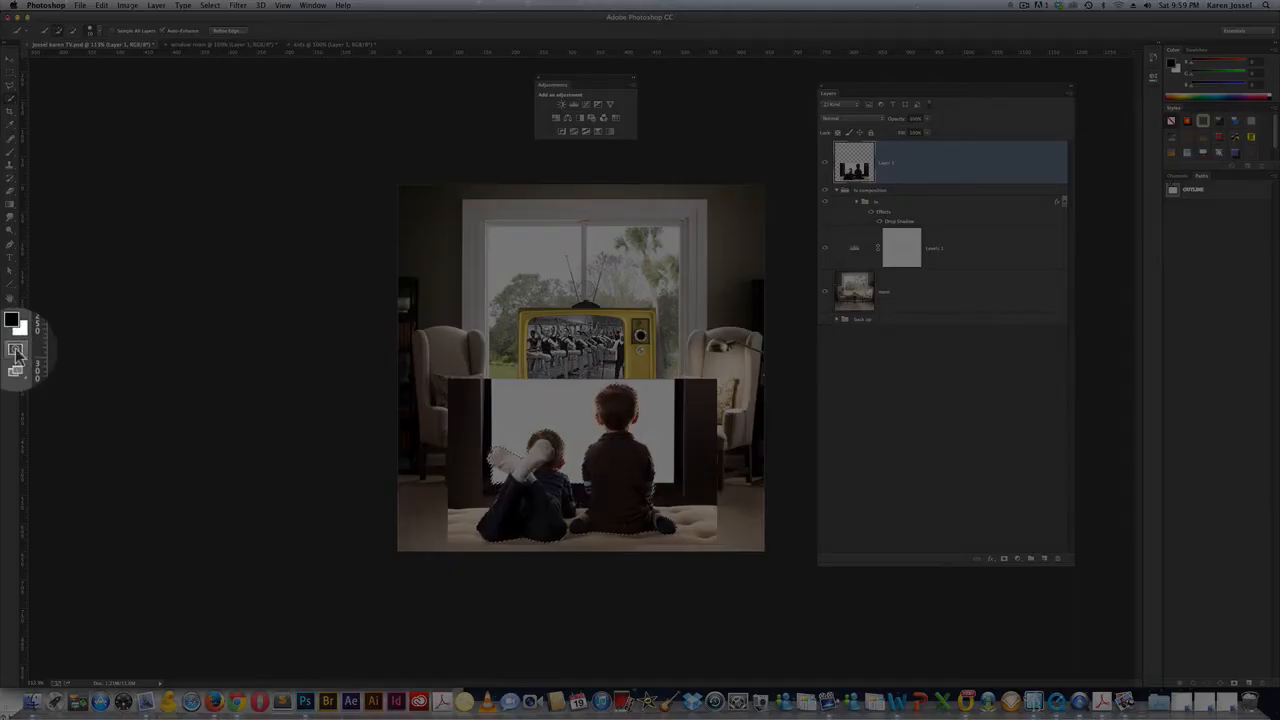
click(9, 349)
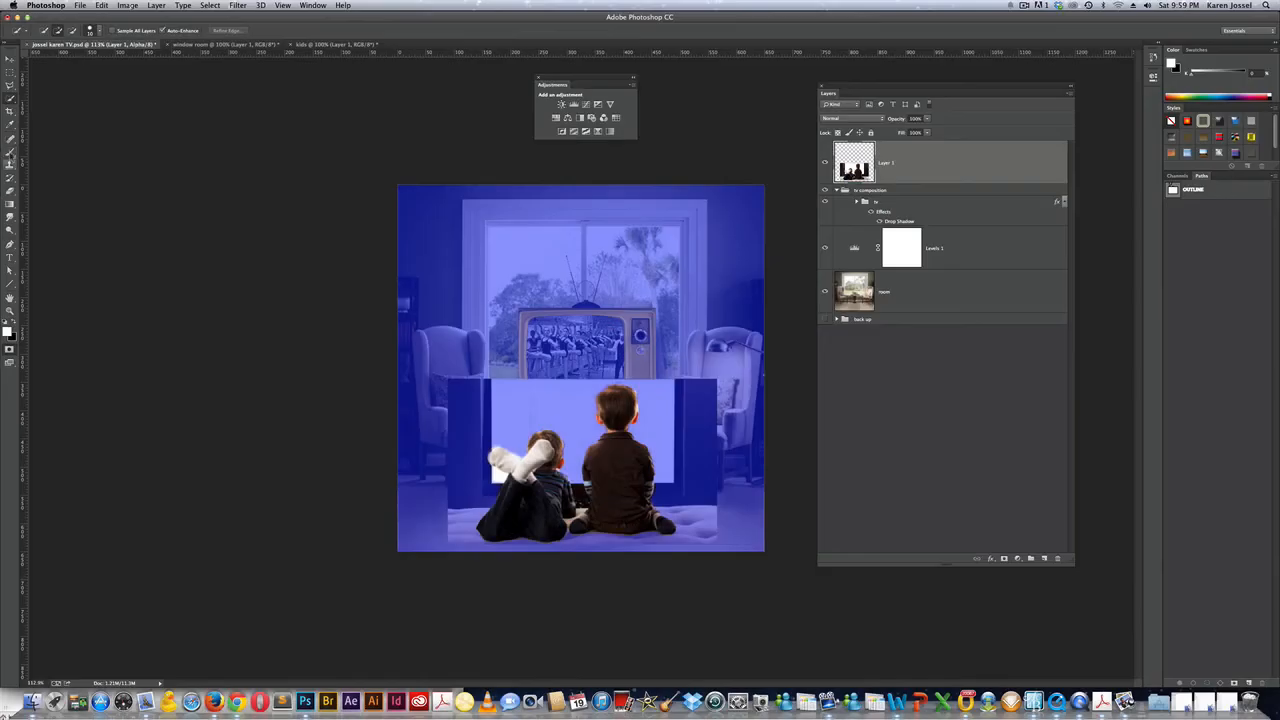
Paint black to exclude the white patches by their feet and between them, then exit Quick Mask.
click(10, 150)
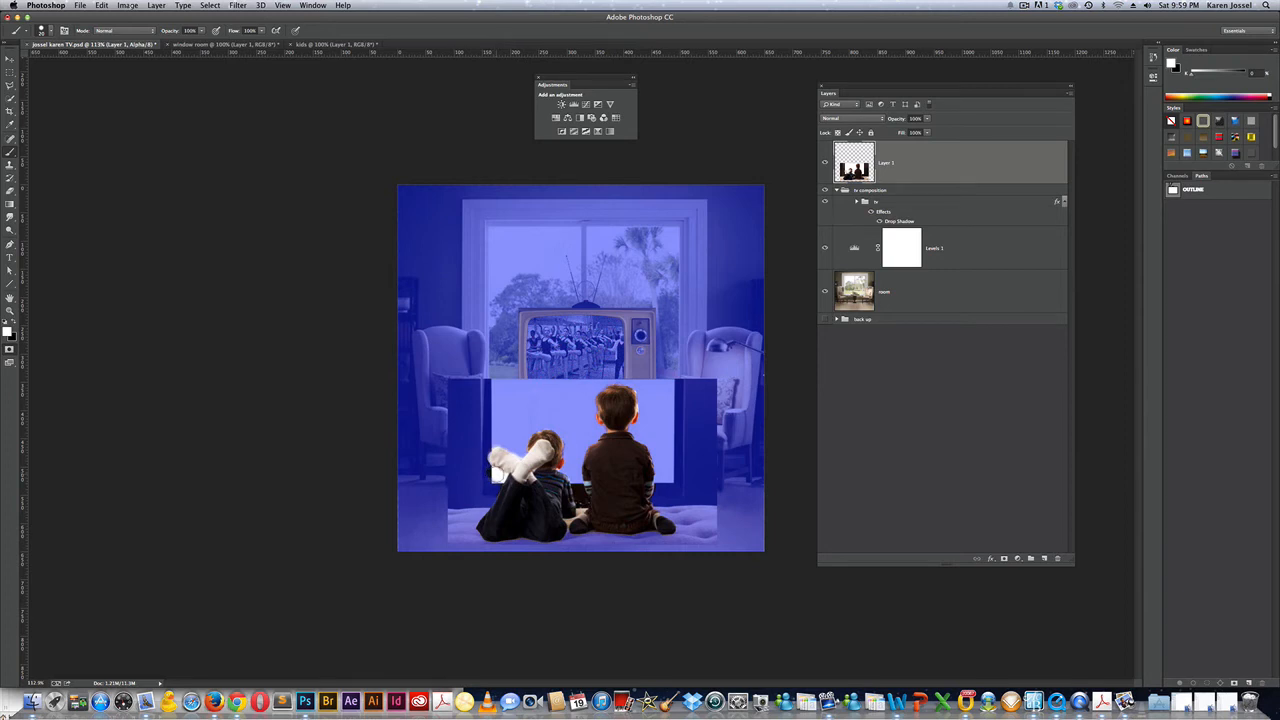
key(x)
drag(494, 476, 506, 478)
key(bracketleft)
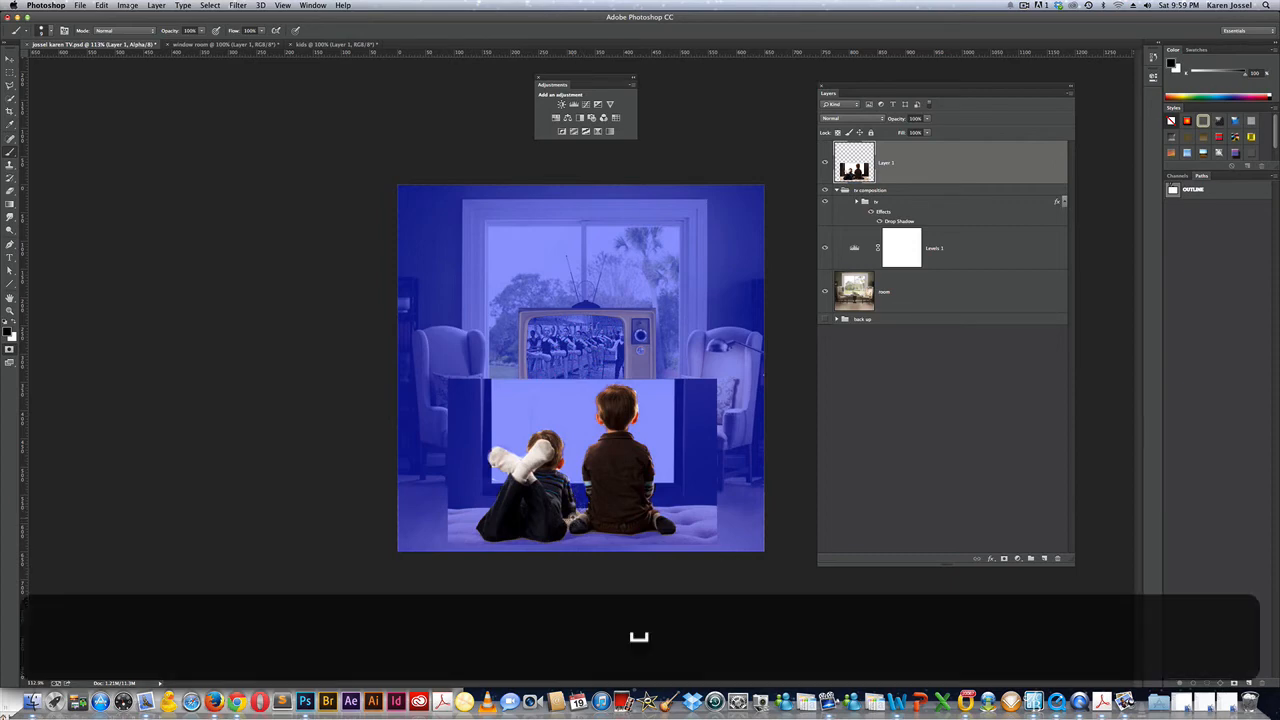
super+click(573, 517)
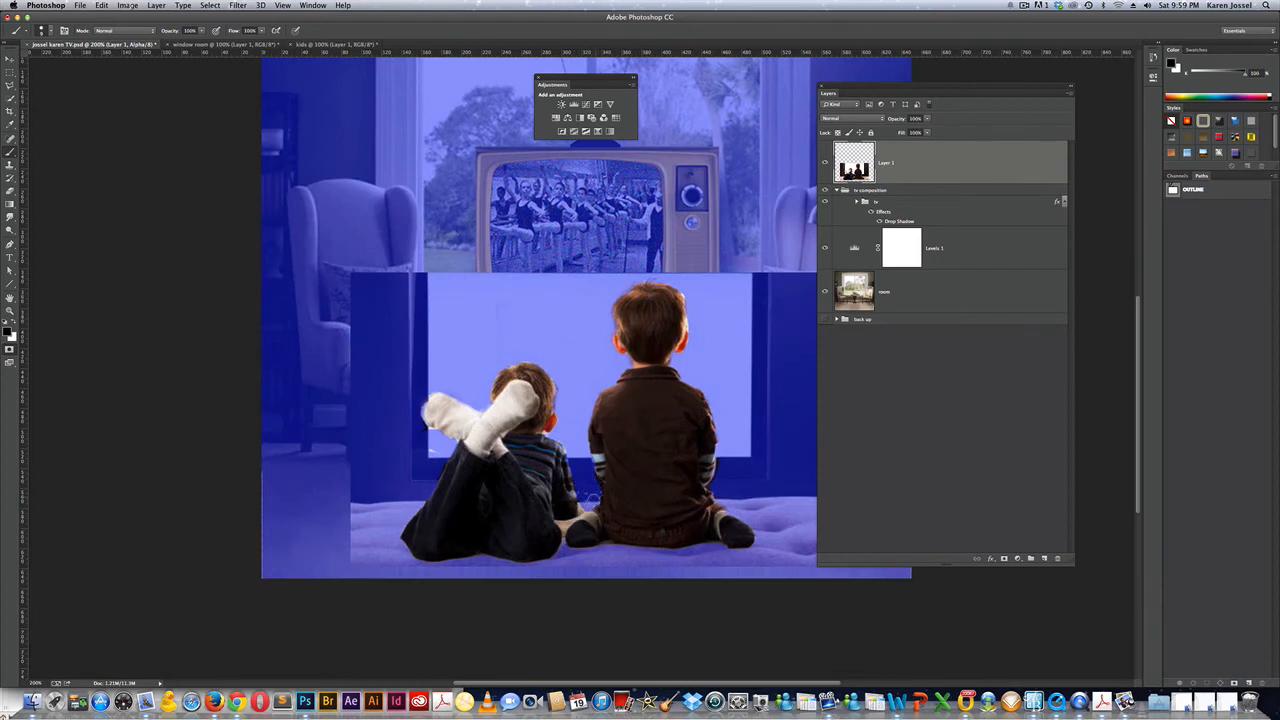
key(bracketleft)
drag(582, 511, 563, 542)
key(bracketleft)
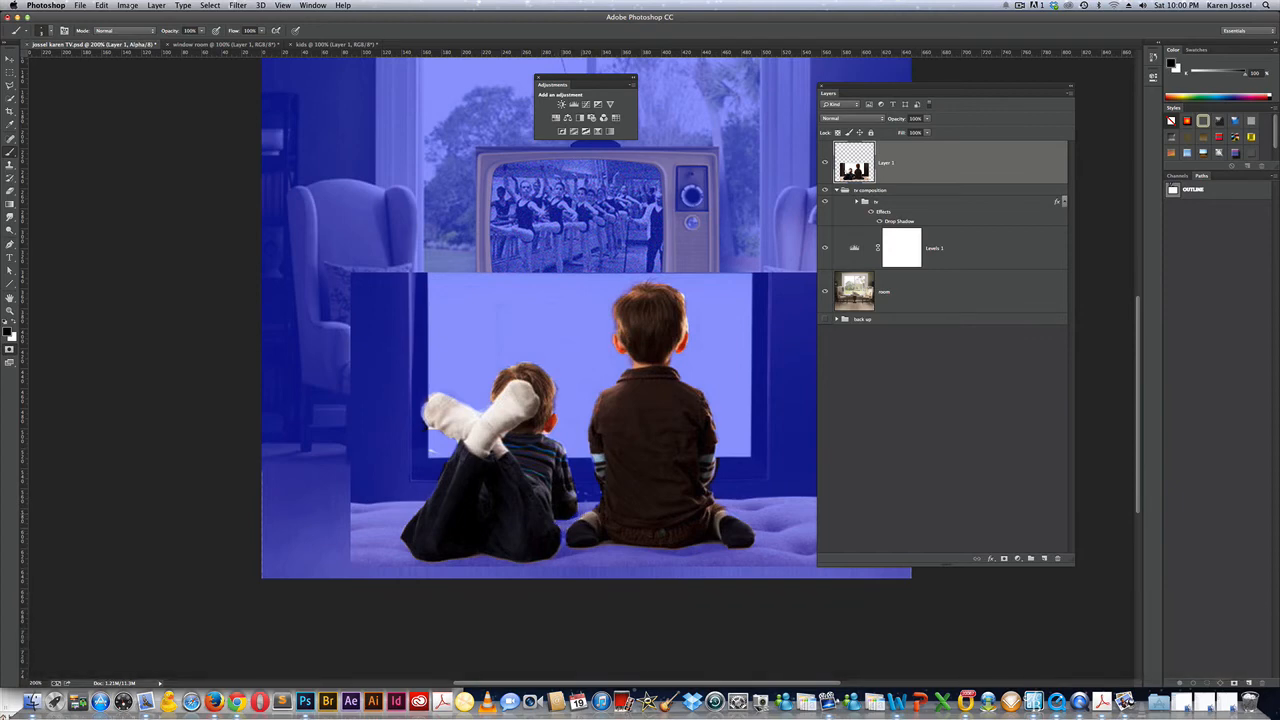
key(x)
key(x)
click(9, 349)
click(9, 349)
click(9, 349)
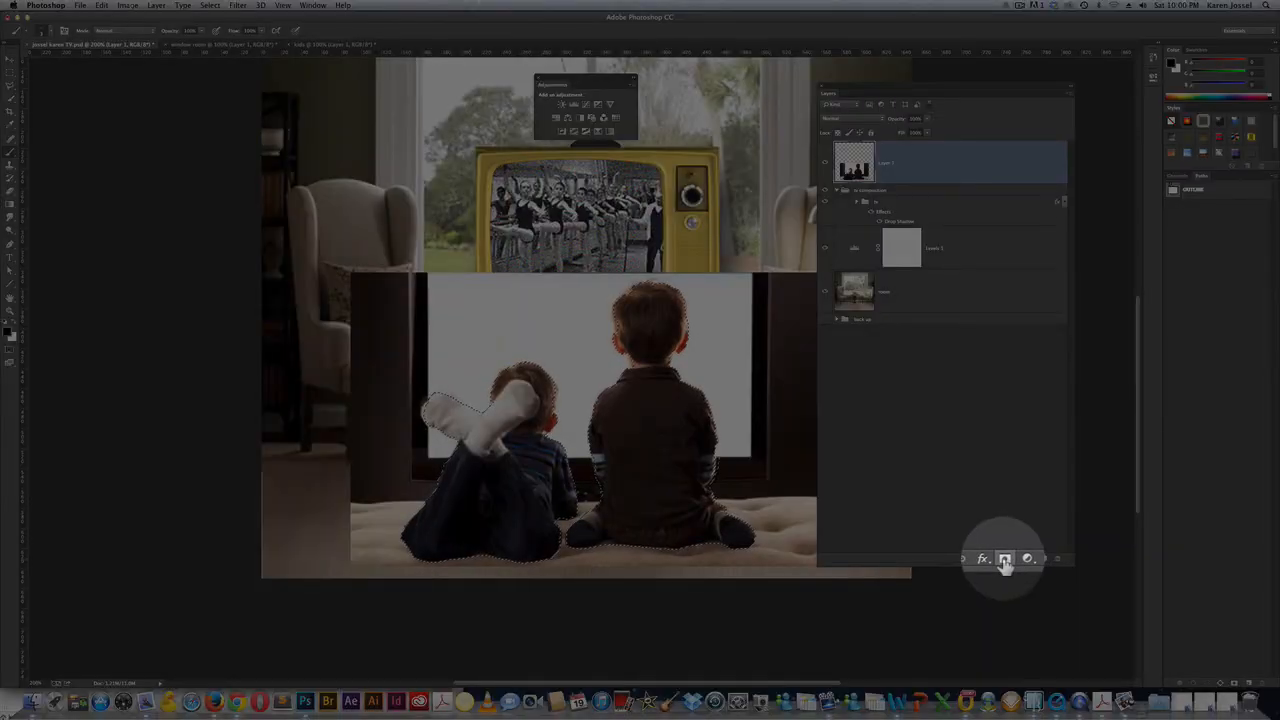
Add a layer mask hiding the white backdrop and rename Layer 1 to 'kids'.
click(1005, 561)
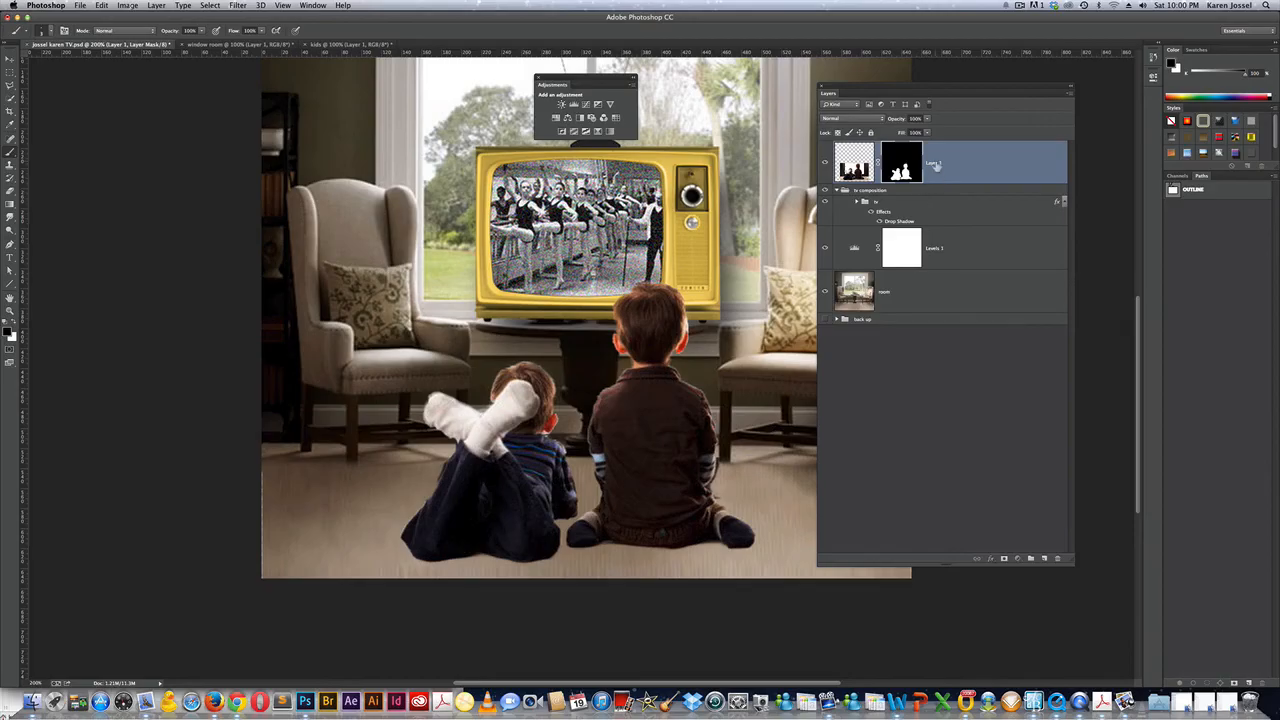
double_click(934, 163)
text(ki)
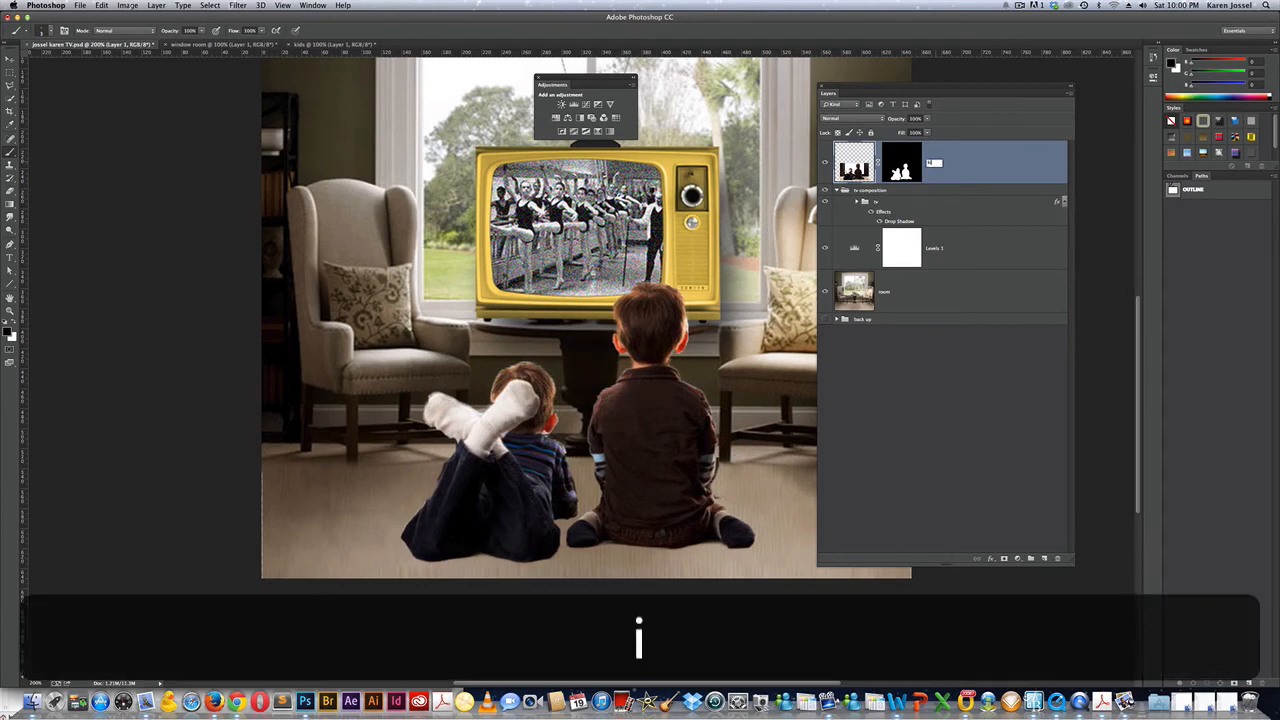
text(ds)
key(Return)
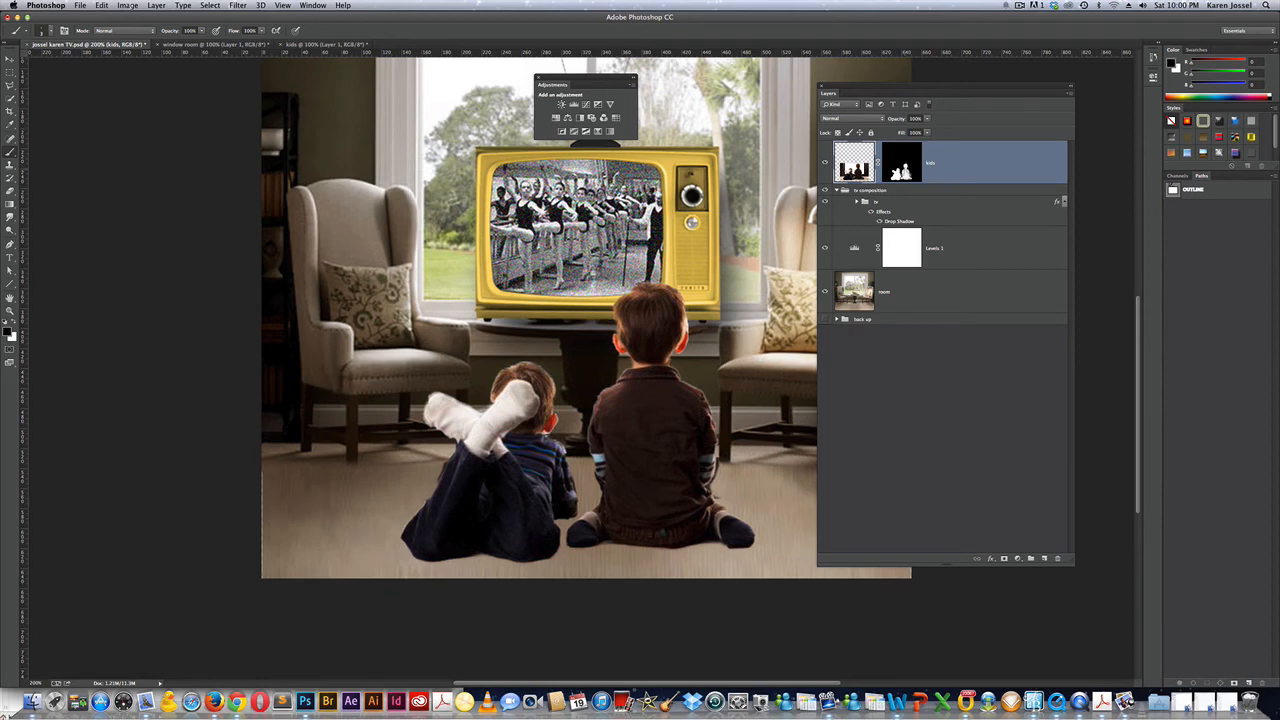
Open the kids mask's properties, then return to the Layers list.
right_click(902, 172)
click(930, 262)
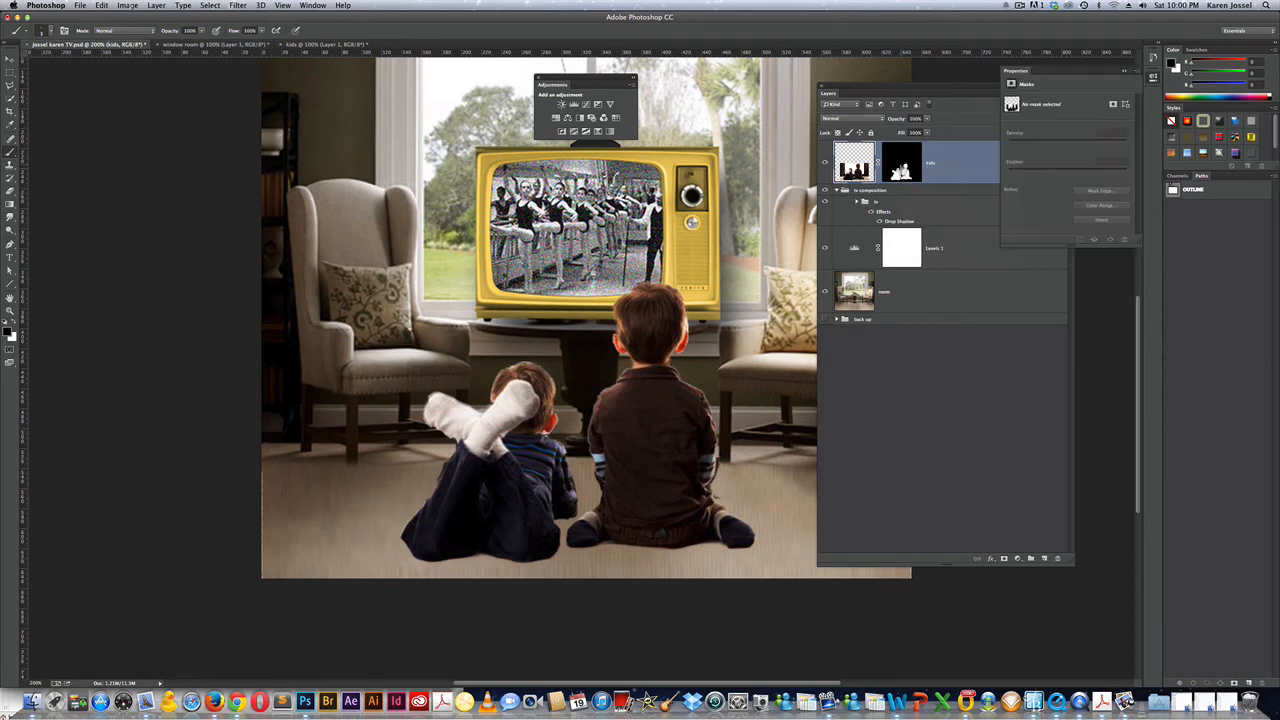
click(898, 165)
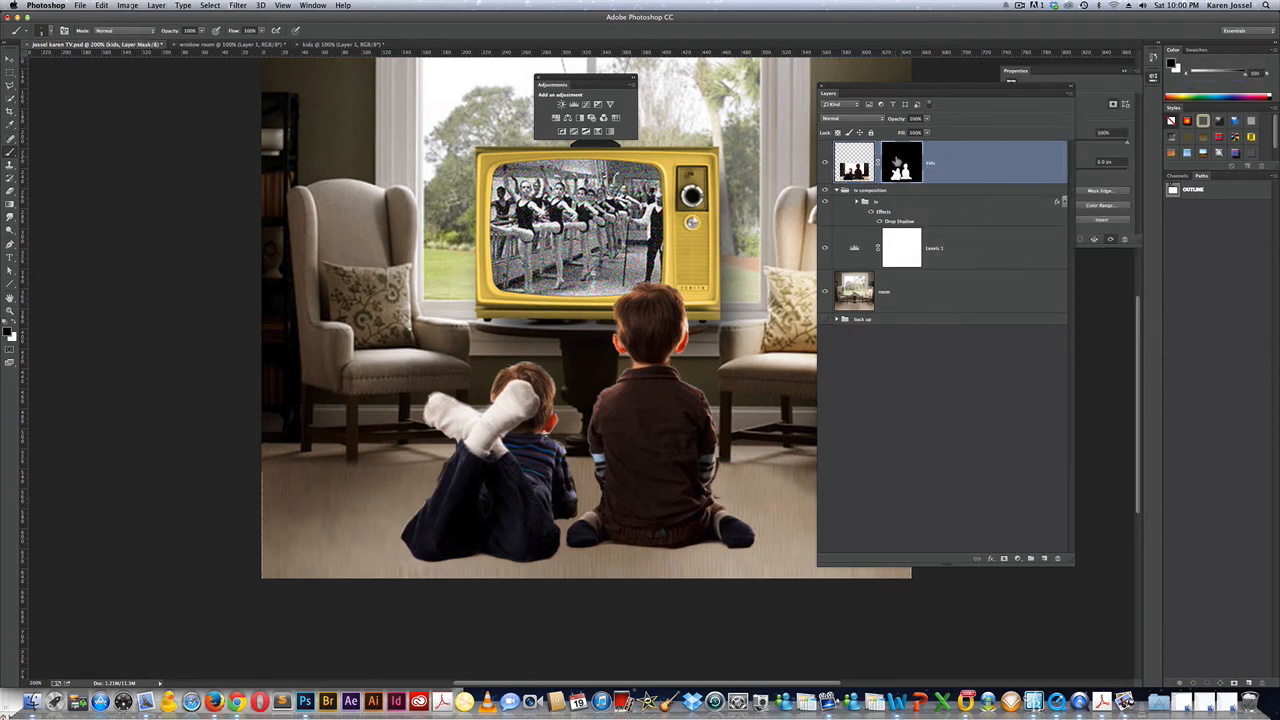
Open Refine Mask on the kids mask and preview it On Black.
right_click(897, 163)
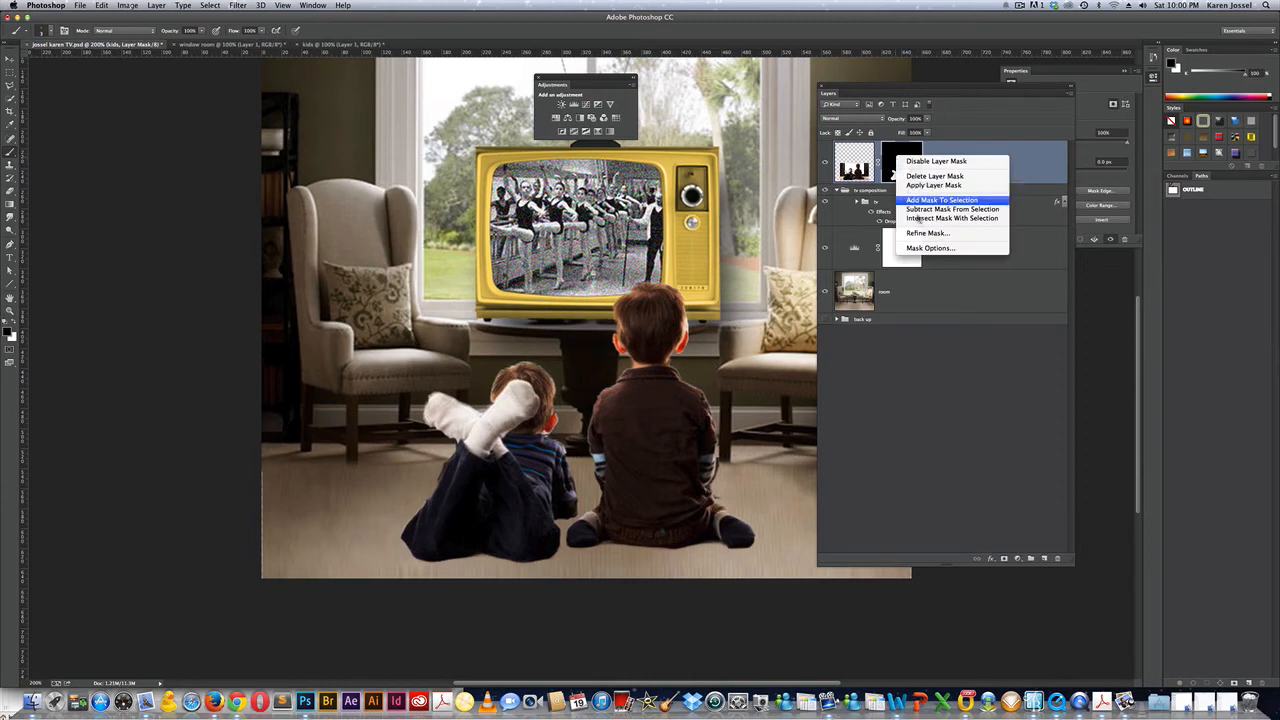
click(918, 233)
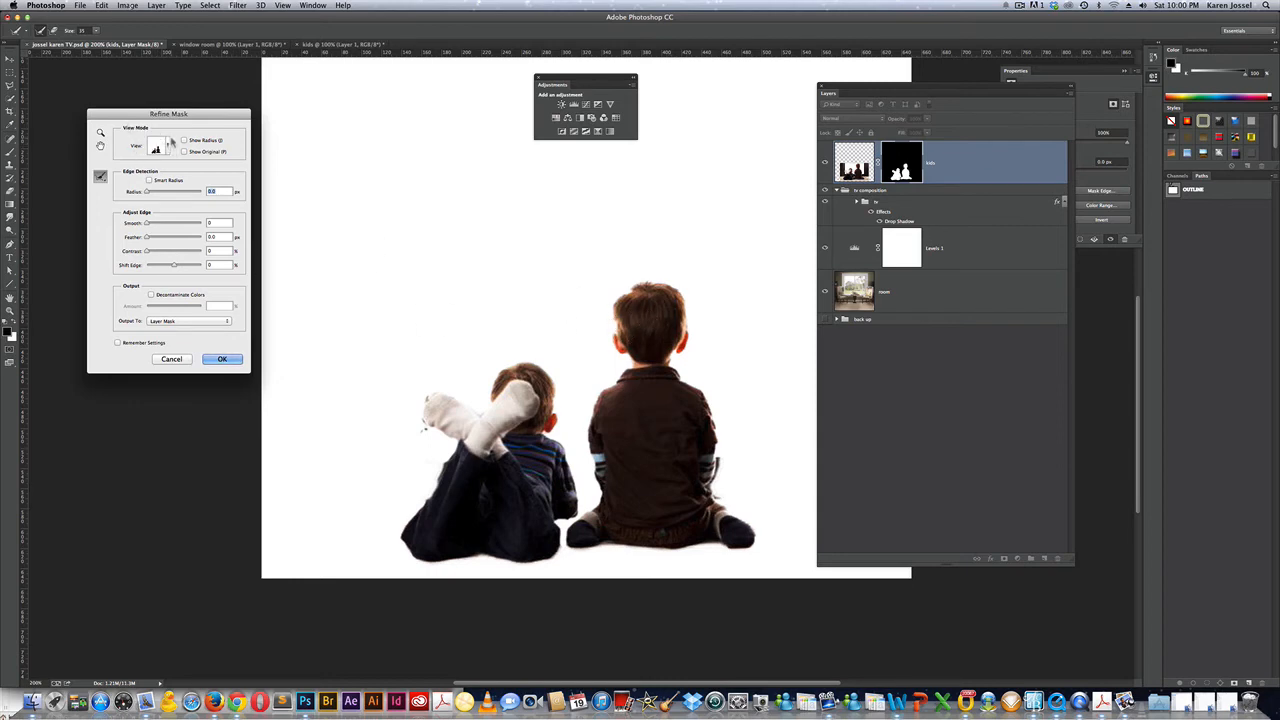
click(168, 148)
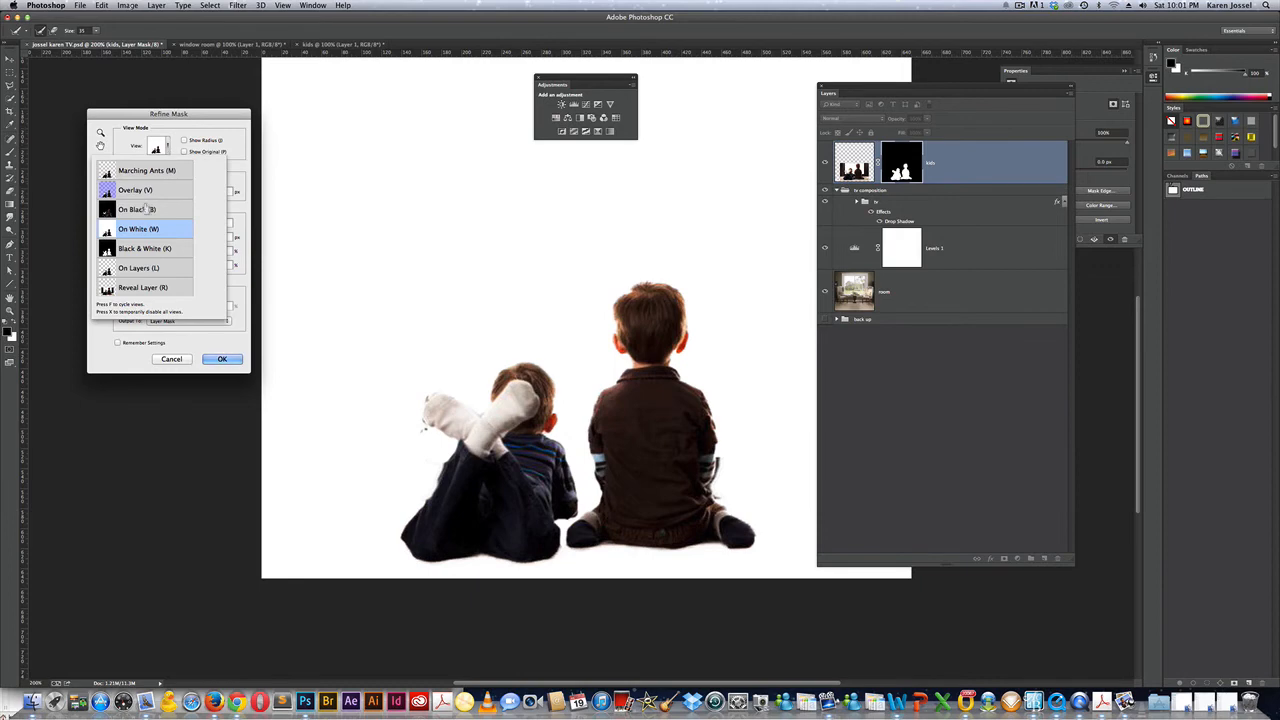
click(212, 127)
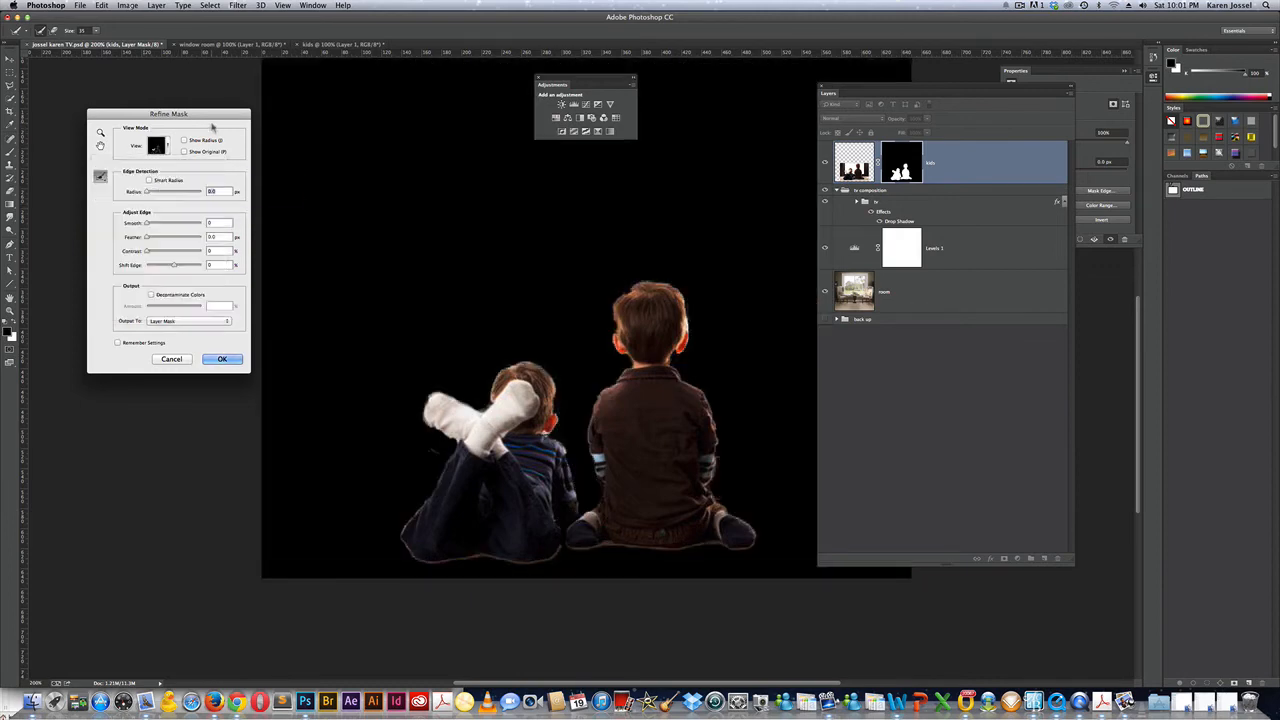
Smooth the edge, Shift Edge -27%, Decontaminate Colors 86%, and output a new layer with layer mask.
drag(147, 222, 151, 226)
click(174, 267)
drag(174, 267, 167, 266)
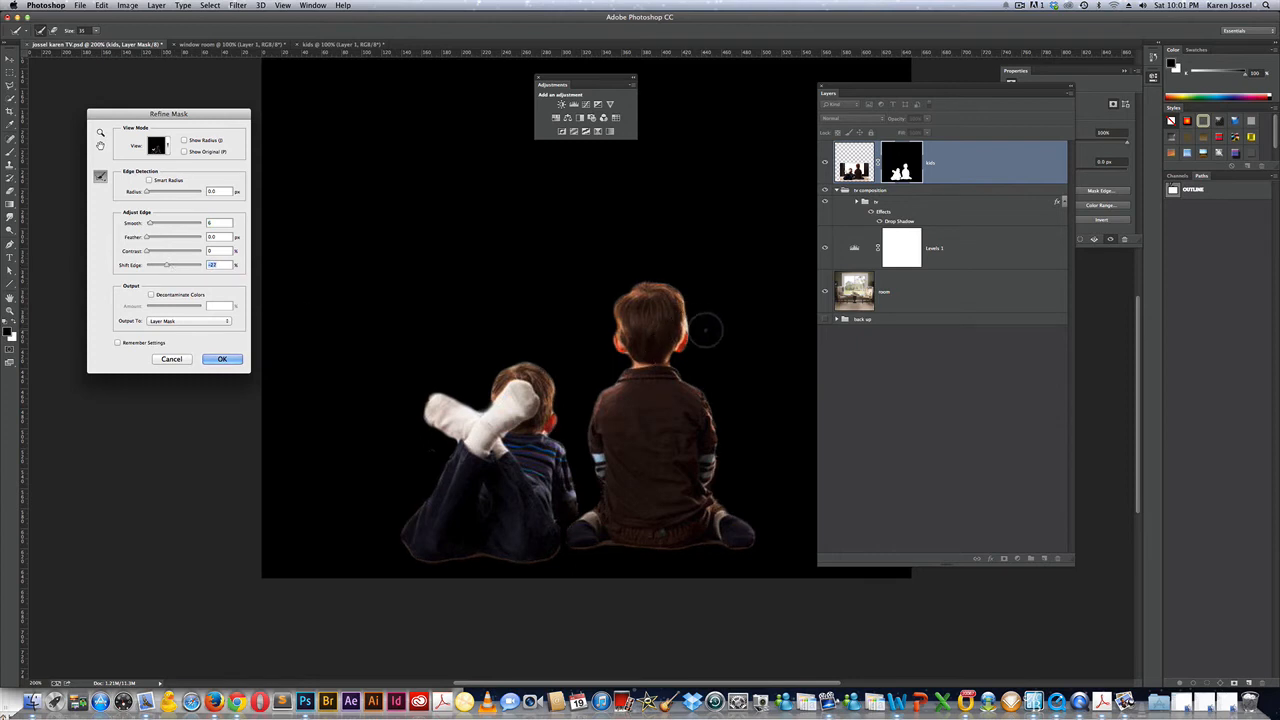
click(152, 295)
drag(175, 307, 200, 308)
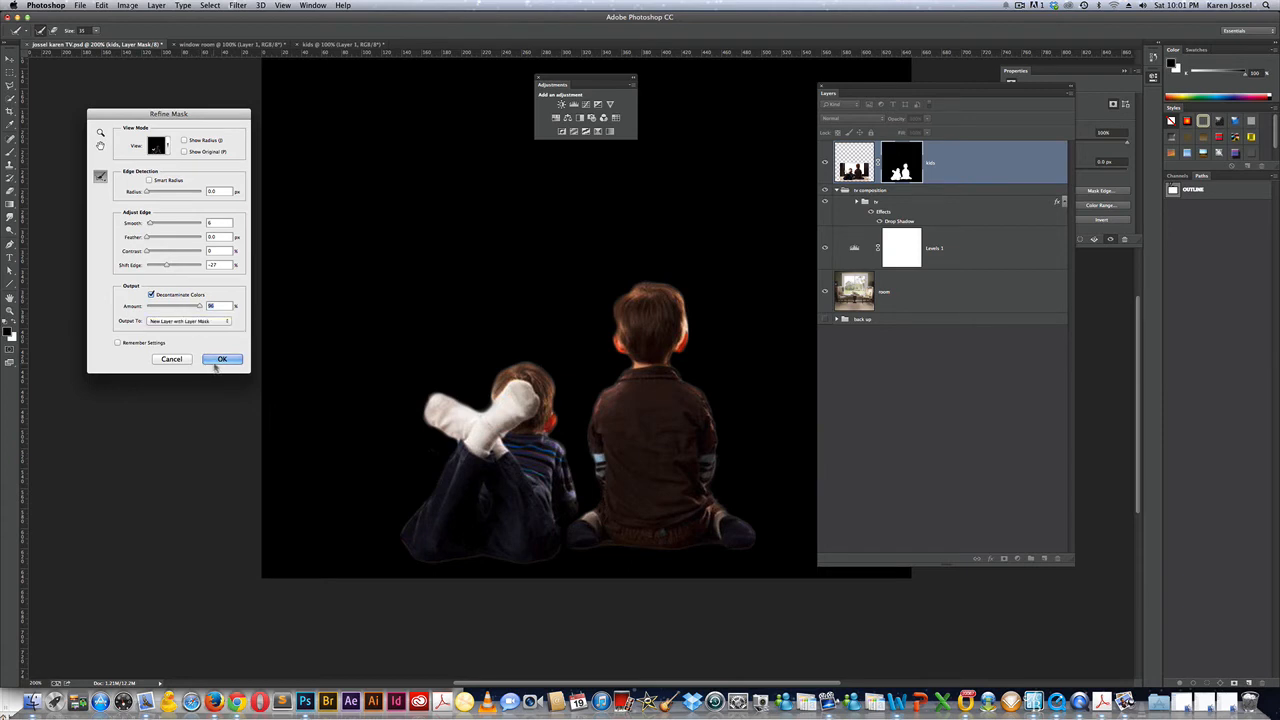
click(212, 321)
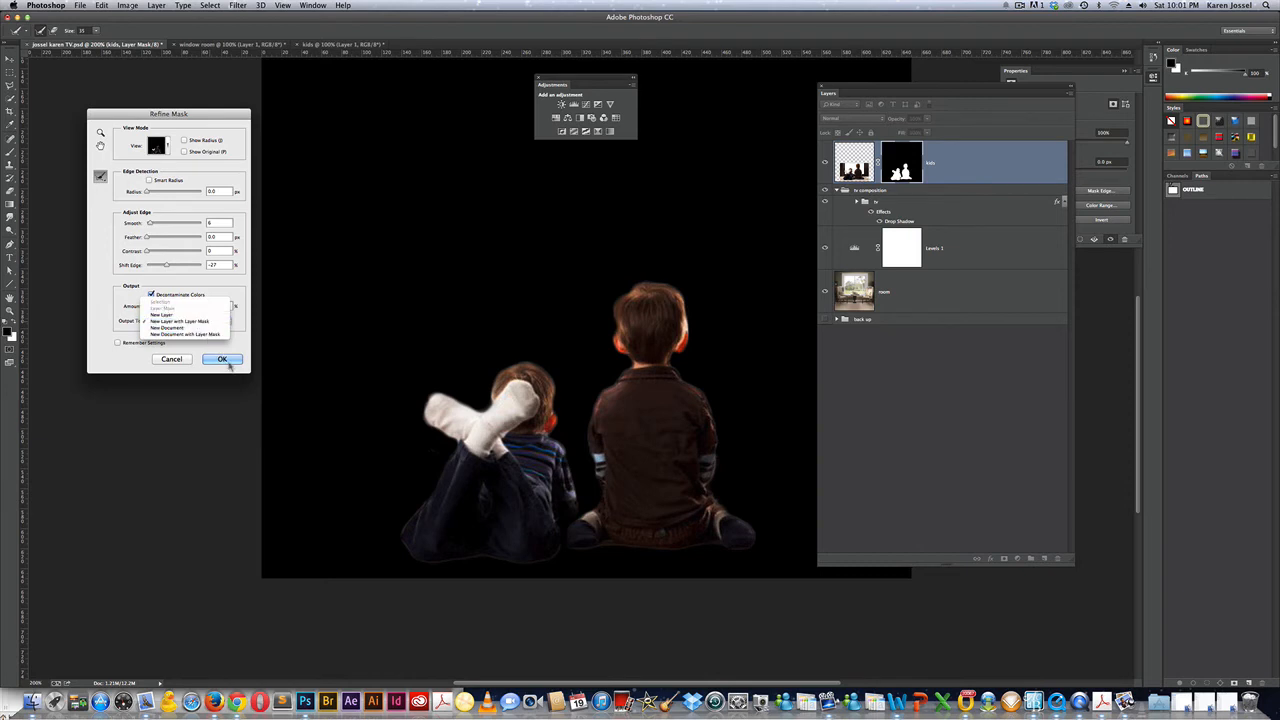
click(224, 362)
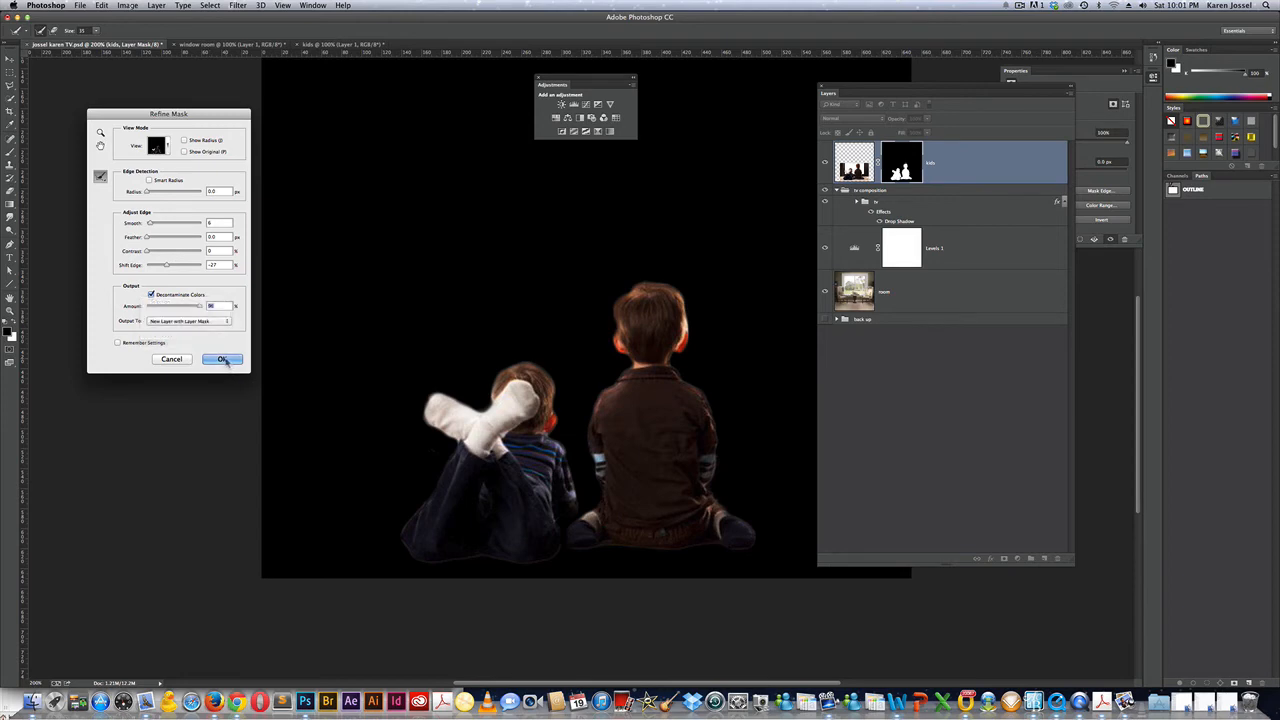
click(222, 359)
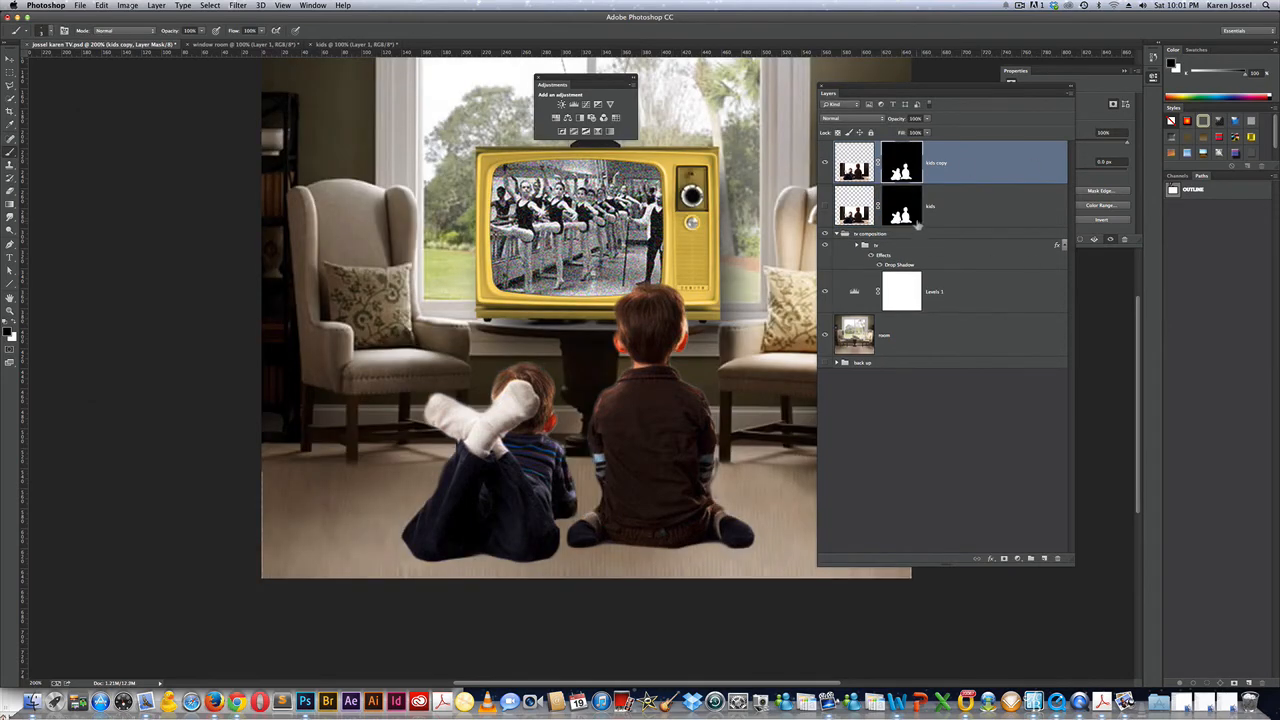
Move the original kids layer into the back up group and zoom to 300% on the kids copy mask.
drag(940, 210, 848, 366)
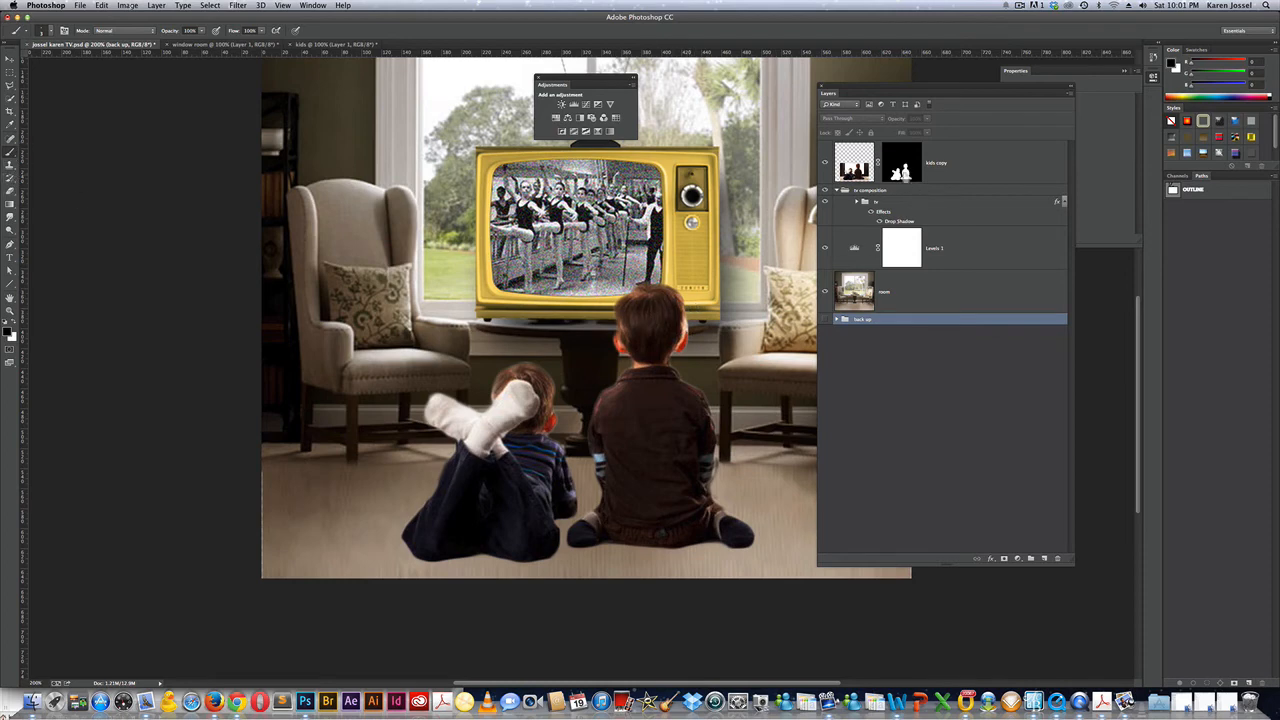
click(902, 168)
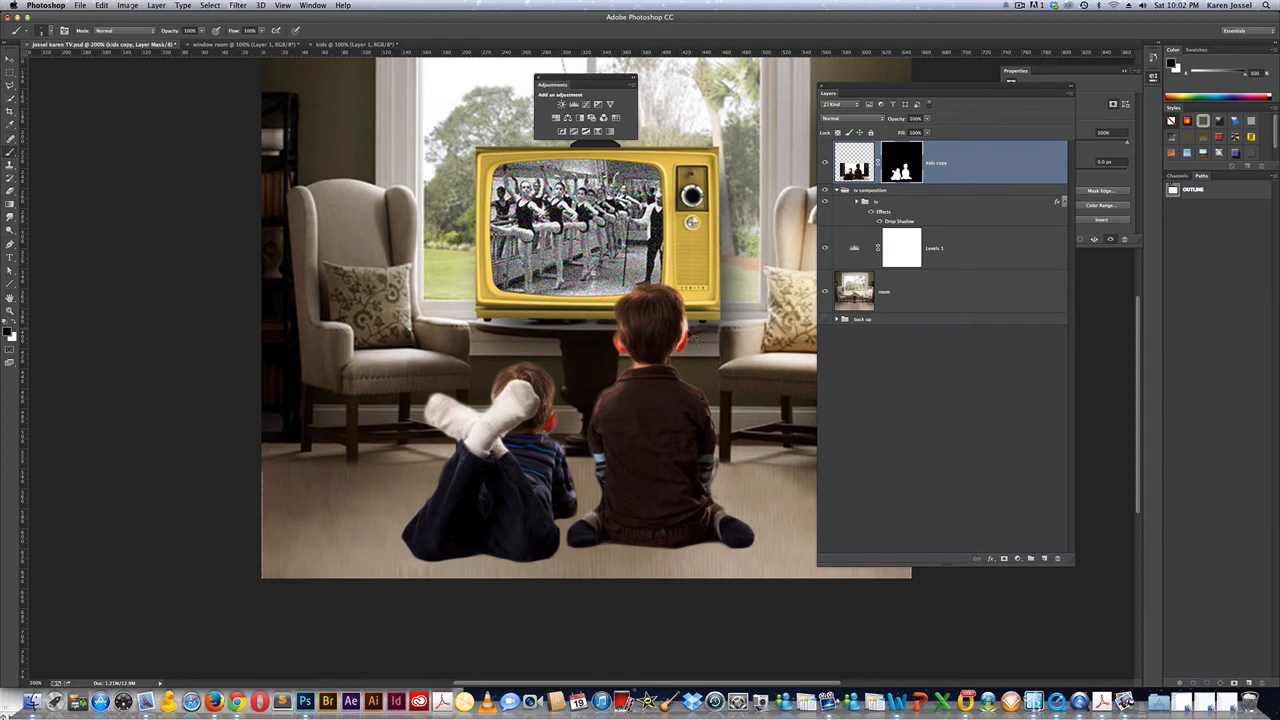
key(super+equal)
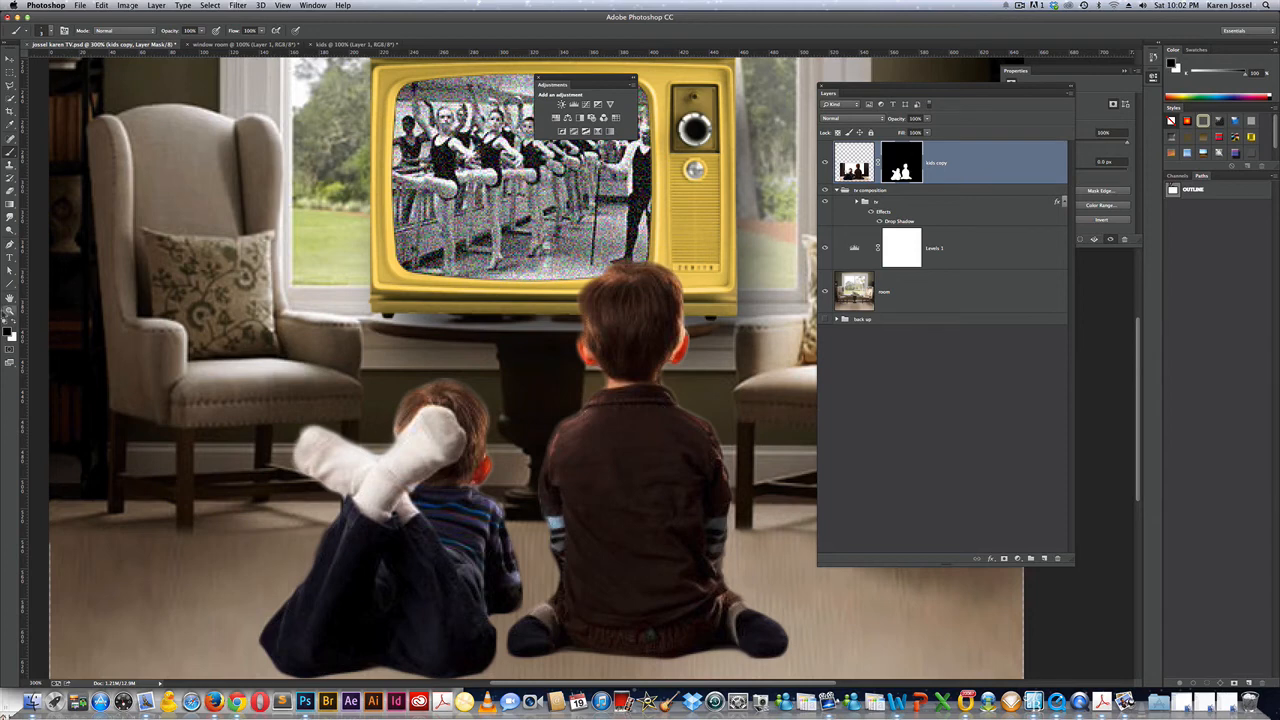
Scale the kids copy layer to about 82% around its centre and lower it slightly on the floor.
double_click(10, 311)
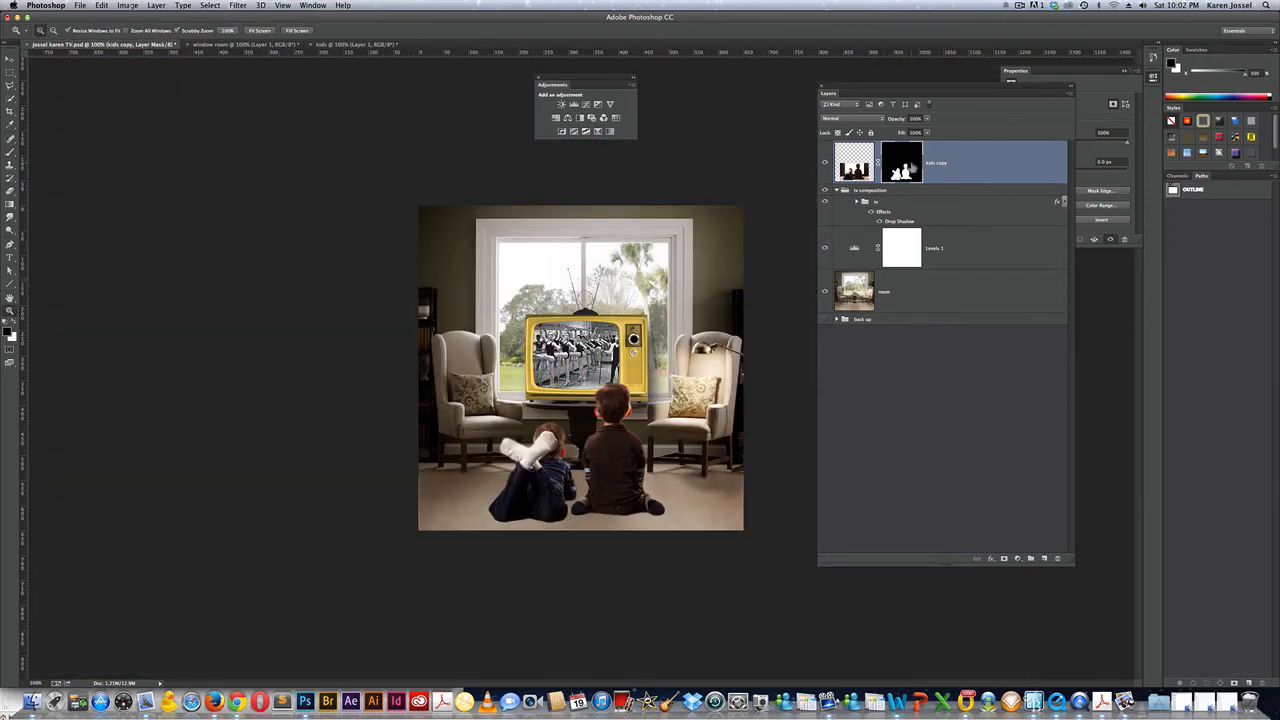
key(super+x)
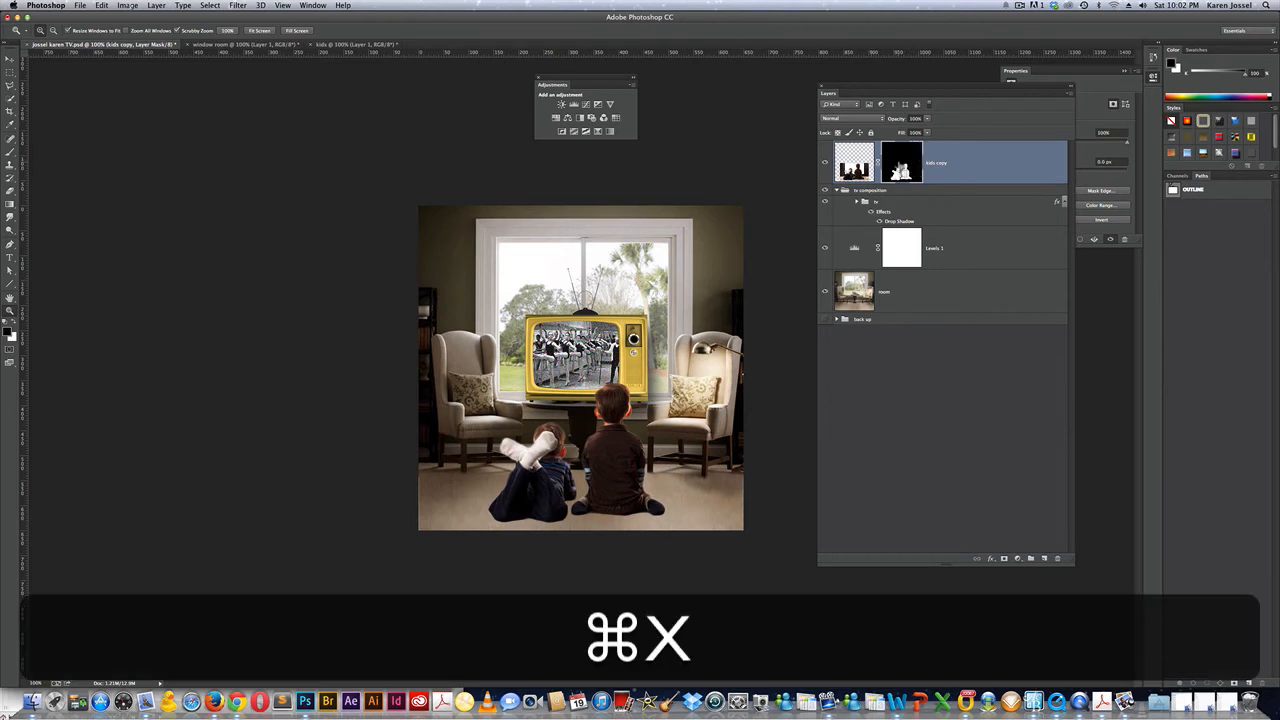
key(super+t)
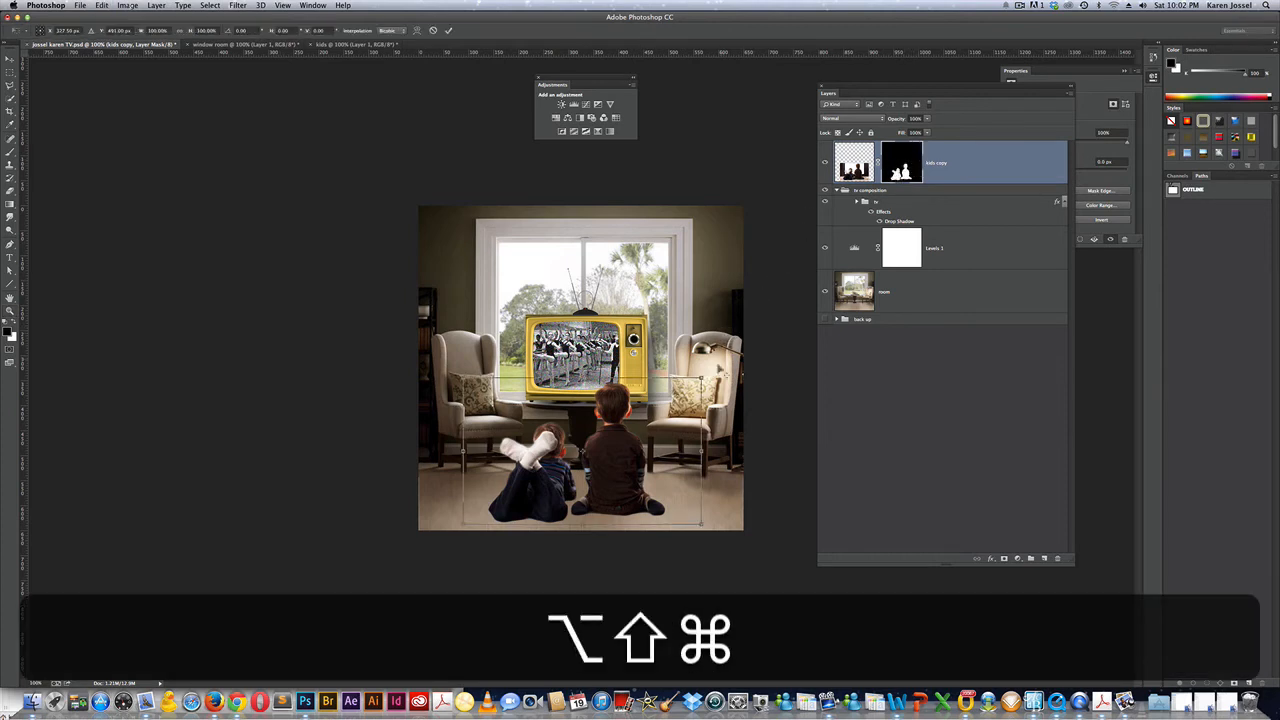
drag(702, 377, 680, 391)
drag(616, 458, 619, 470)
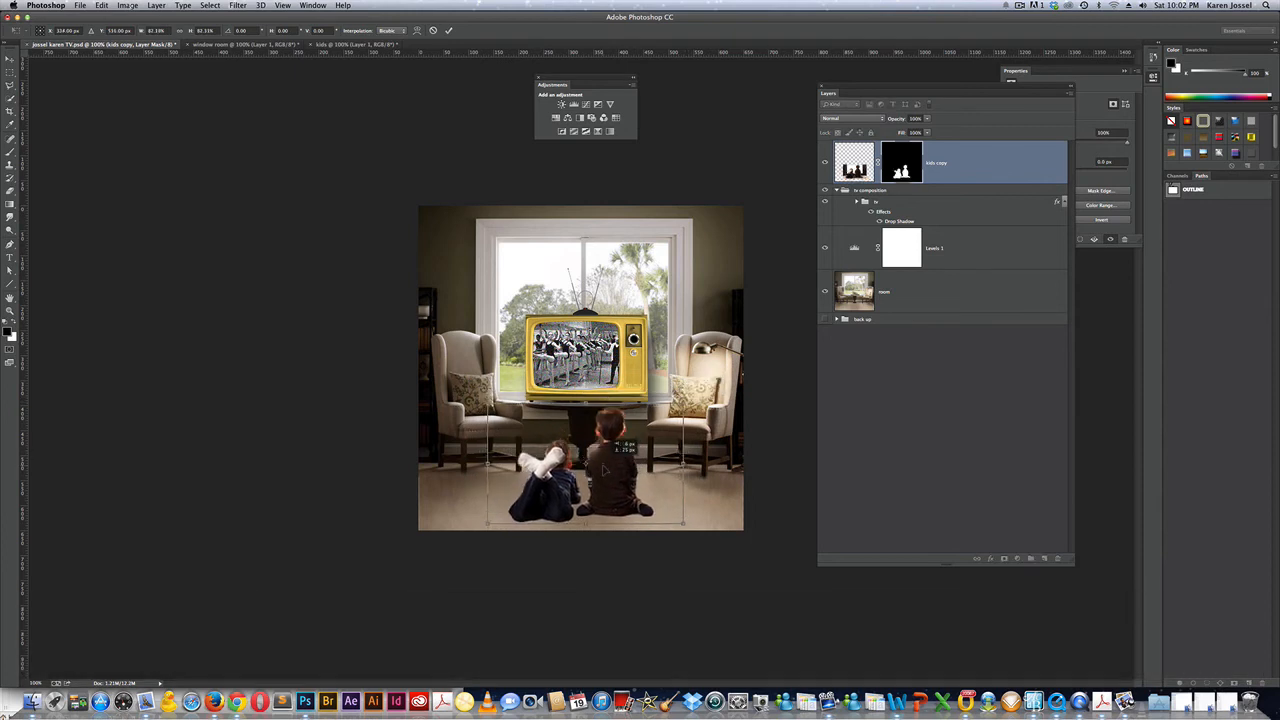
key(Return)
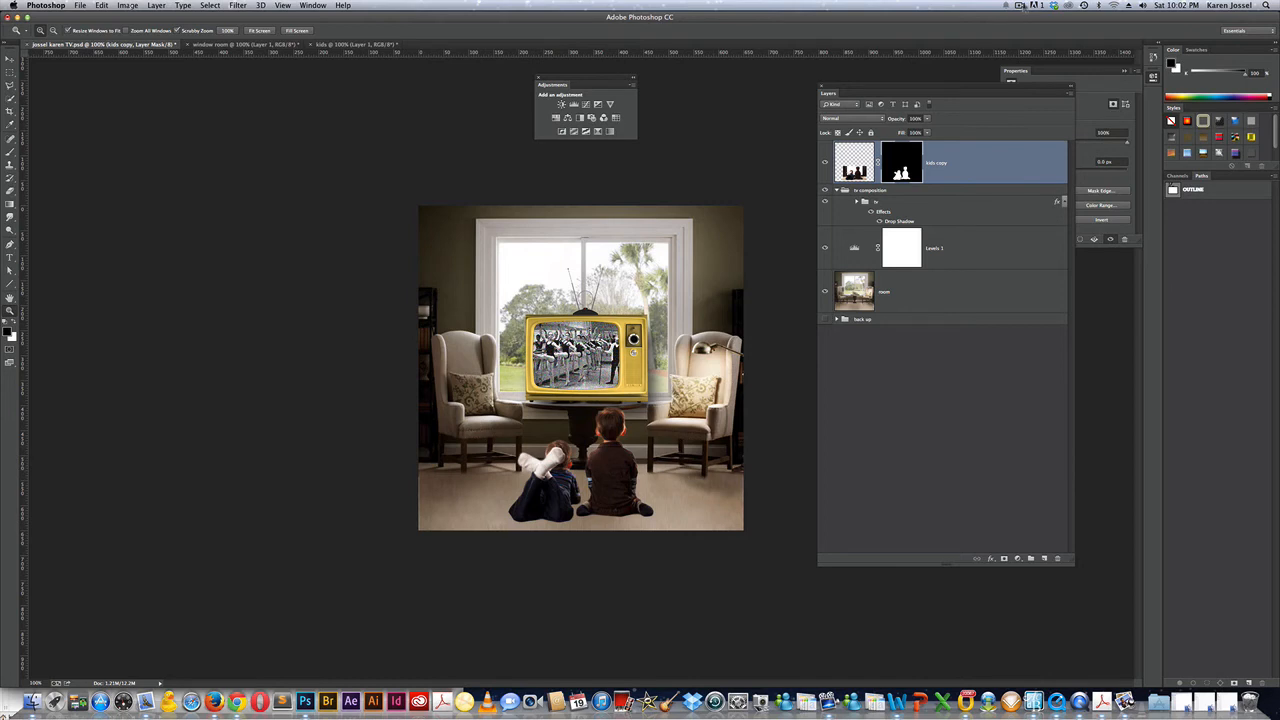
click(1023, 6)
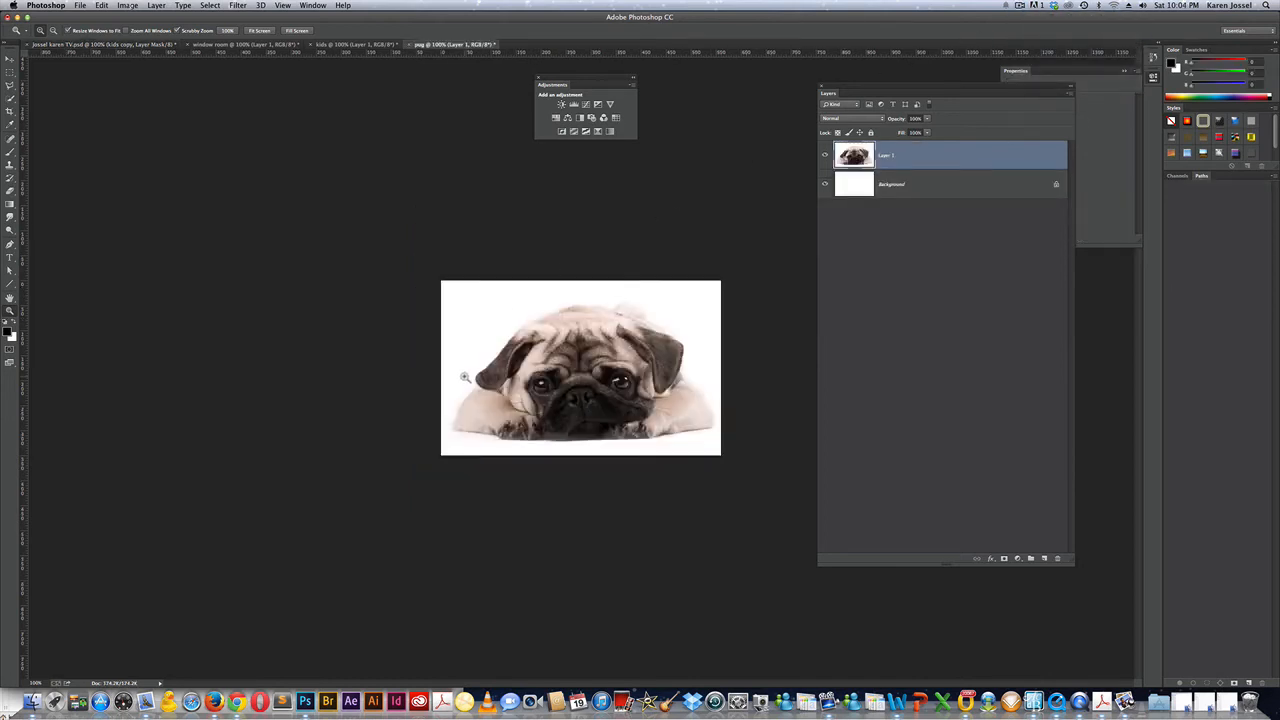
Drag the pug photo from its own document into the TV room composition as a new layer.
key(v)
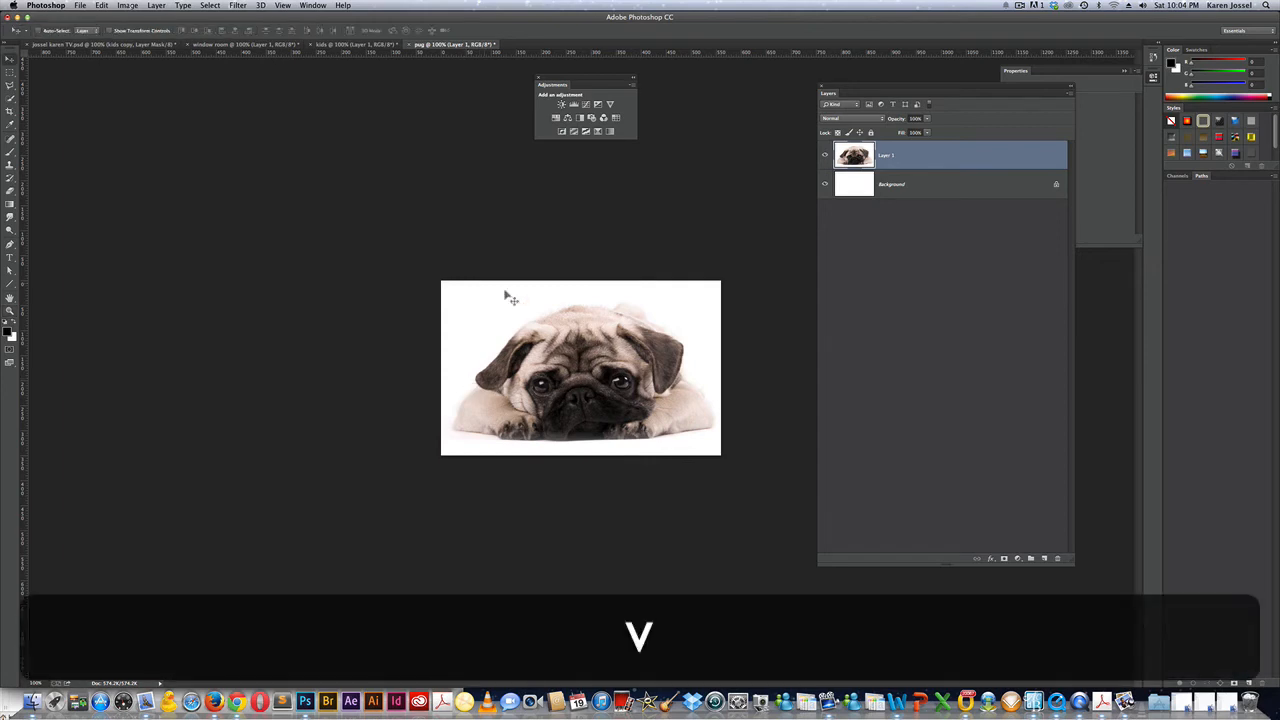
drag(535, 355, 435, 304)
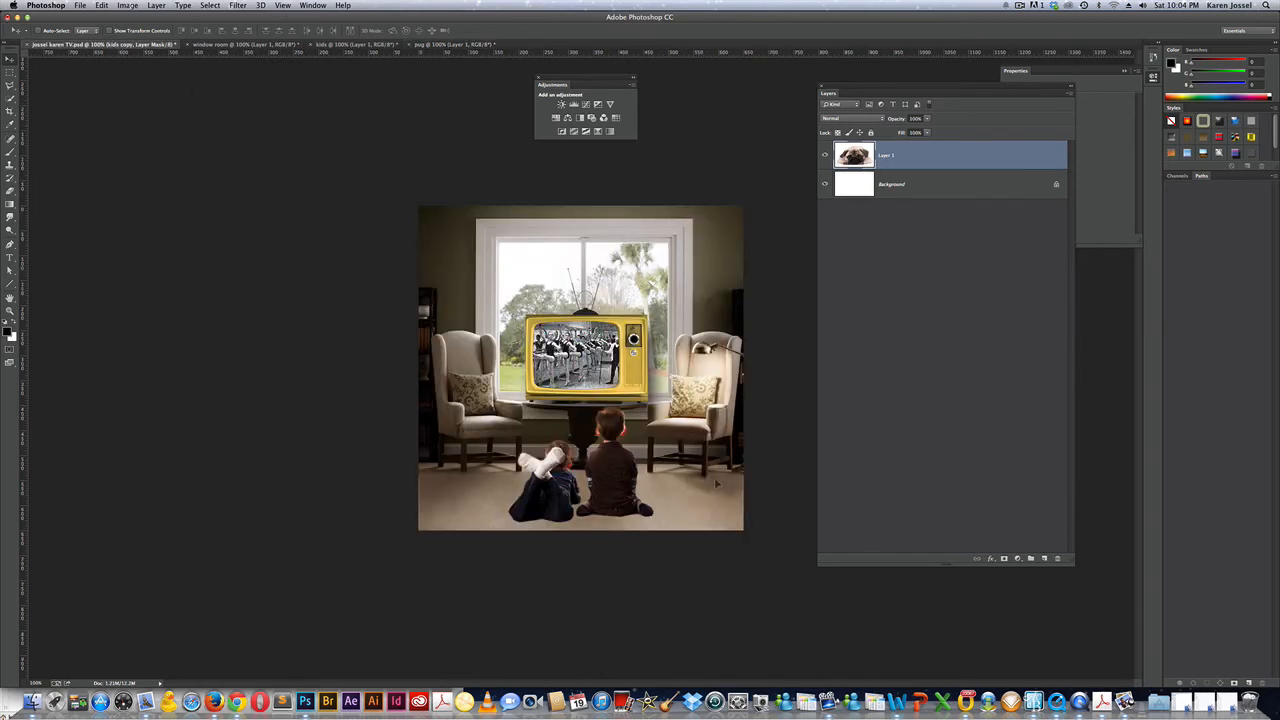
drag(716, 484, 545, 398)
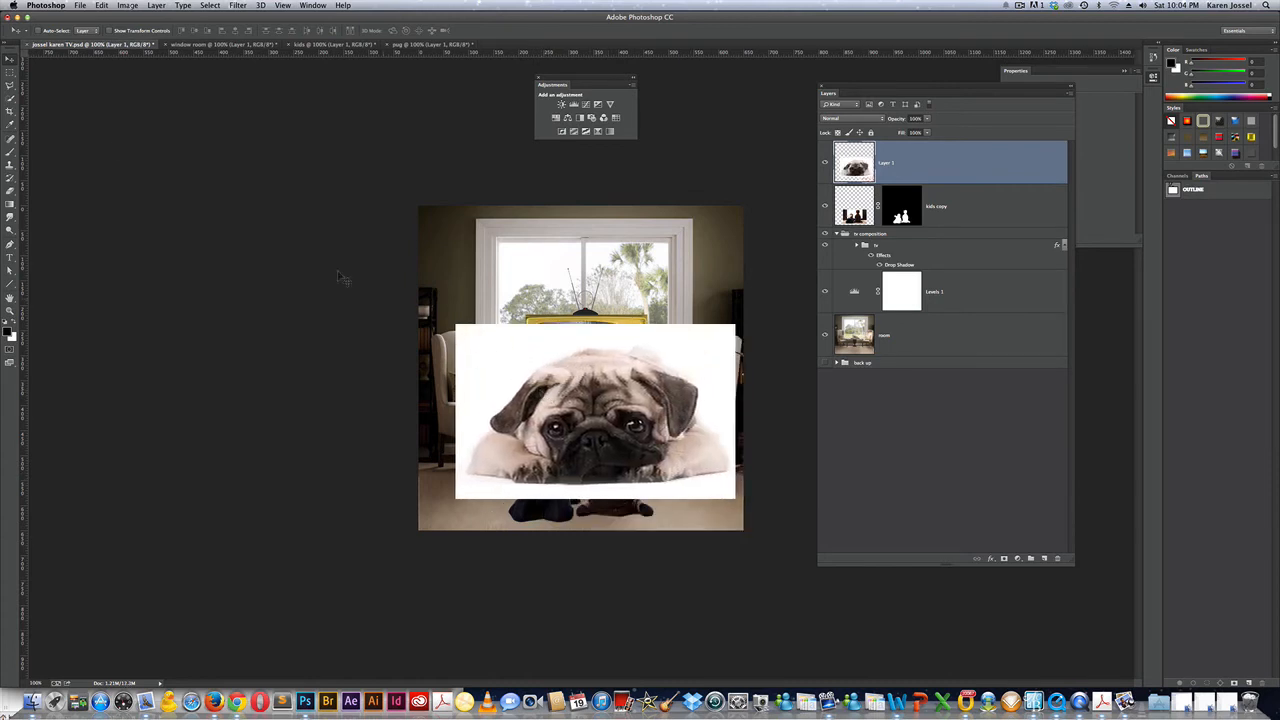
Select the pug with Quick Selection, touch up its edge in Quick Mask, and mask out the white background.
click(10, 98)
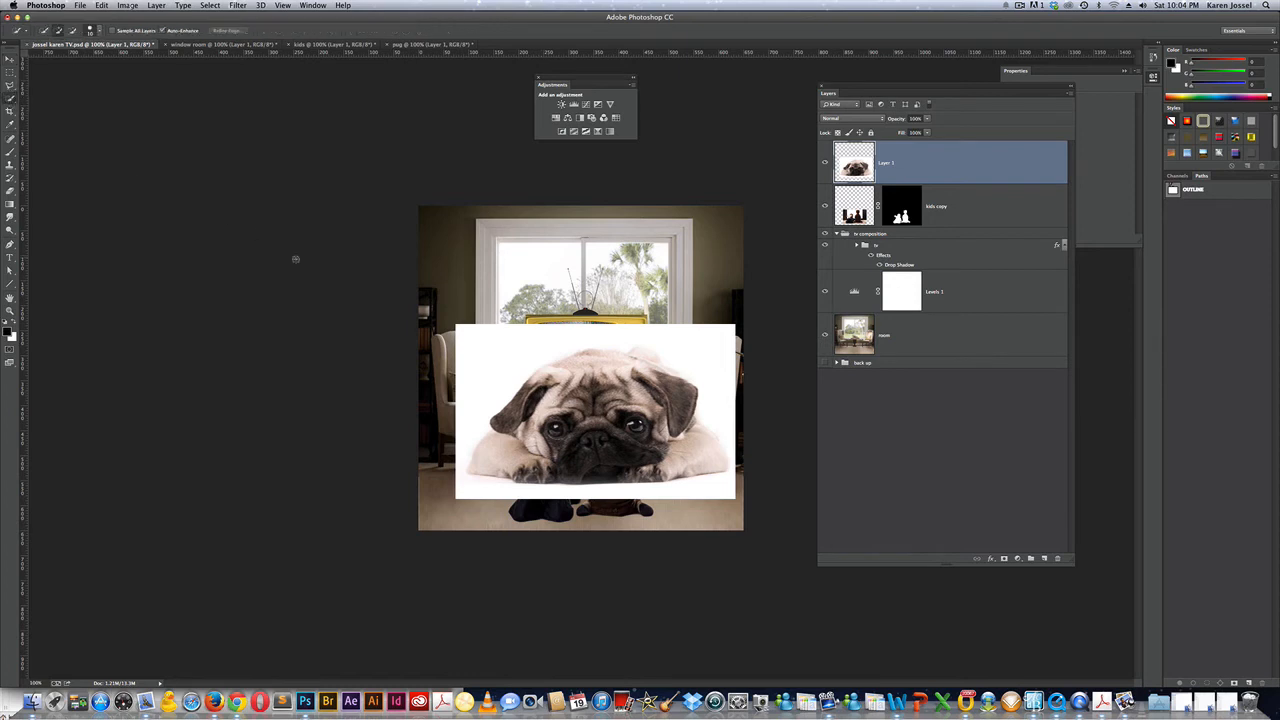
mouse_move(569, 375)
mouse_down()
mouse_move(645, 378)
mouse_move(635, 358)
mouse_move(651, 366)
mouse_move(646, 352)
mouse_move(685, 428)
mouse_move(678, 452)
mouse_move(697, 432)
mouse_move(712, 450)
mouse_move(660, 470)
mouse_move(528, 452)
mouse_move(508, 464)
mouse_up()
key(q)
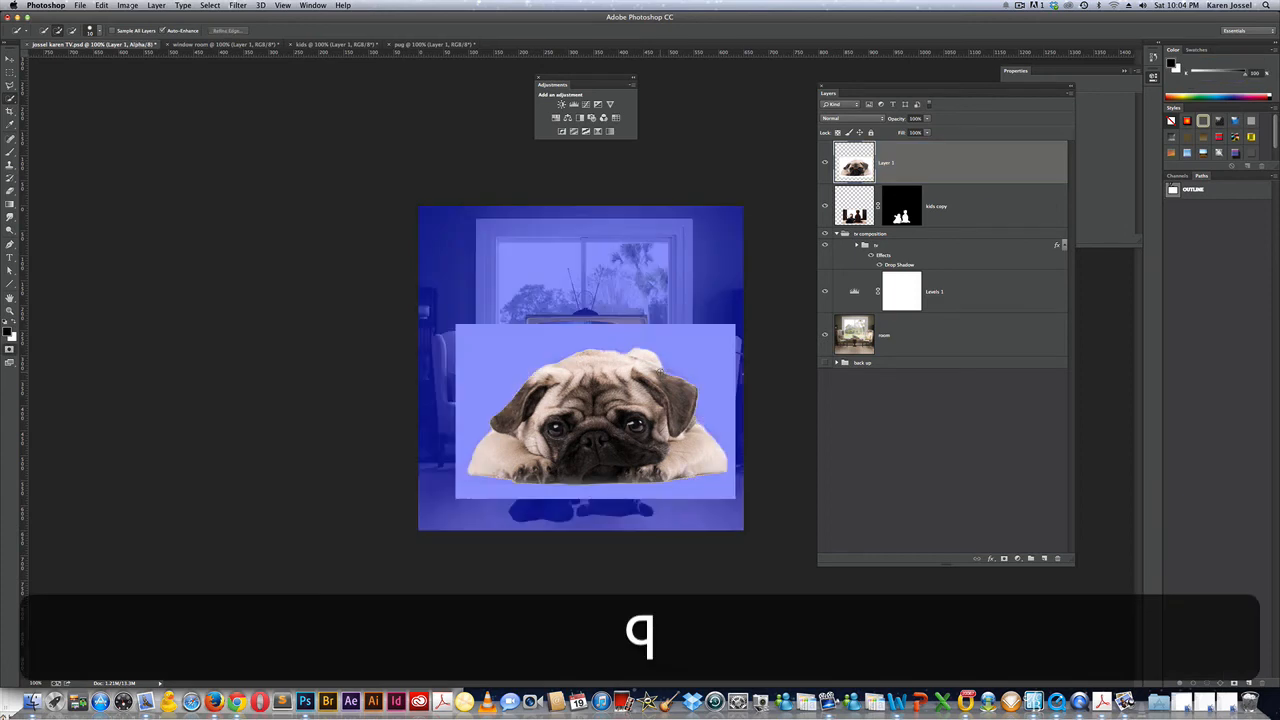
key(b)
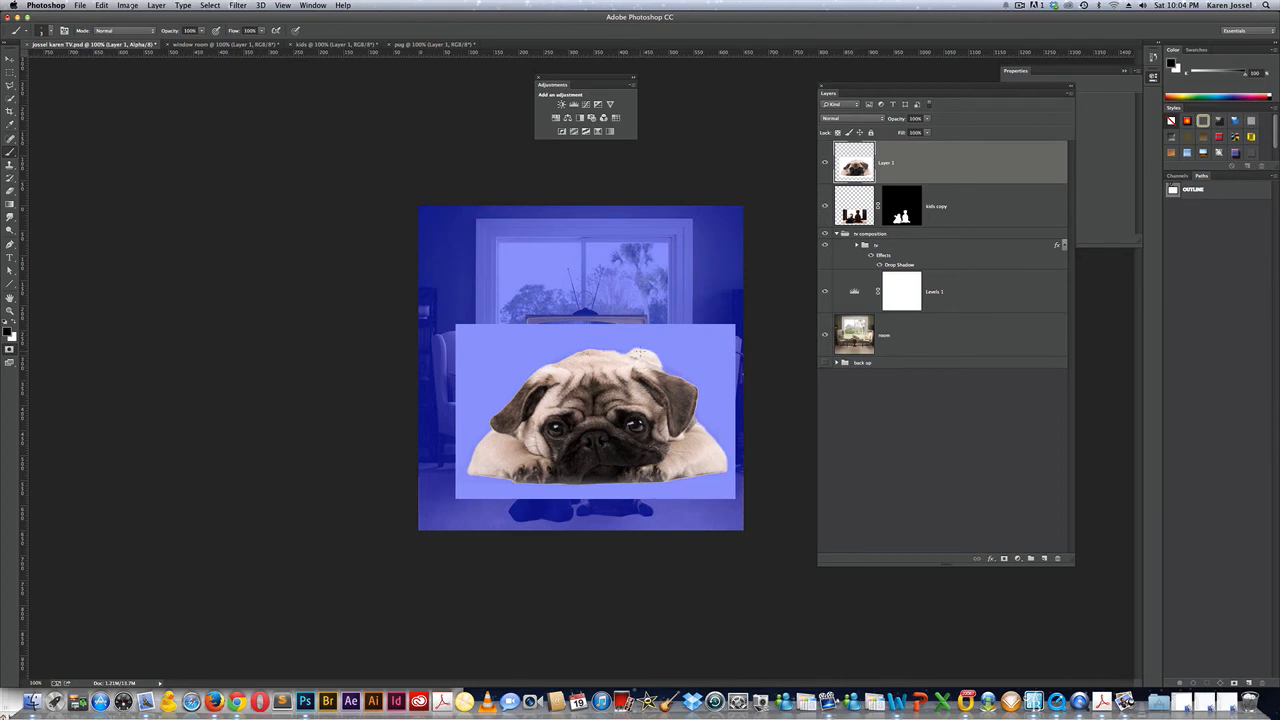
key(bracketright)
drag(628, 345, 688, 376)
key(x)
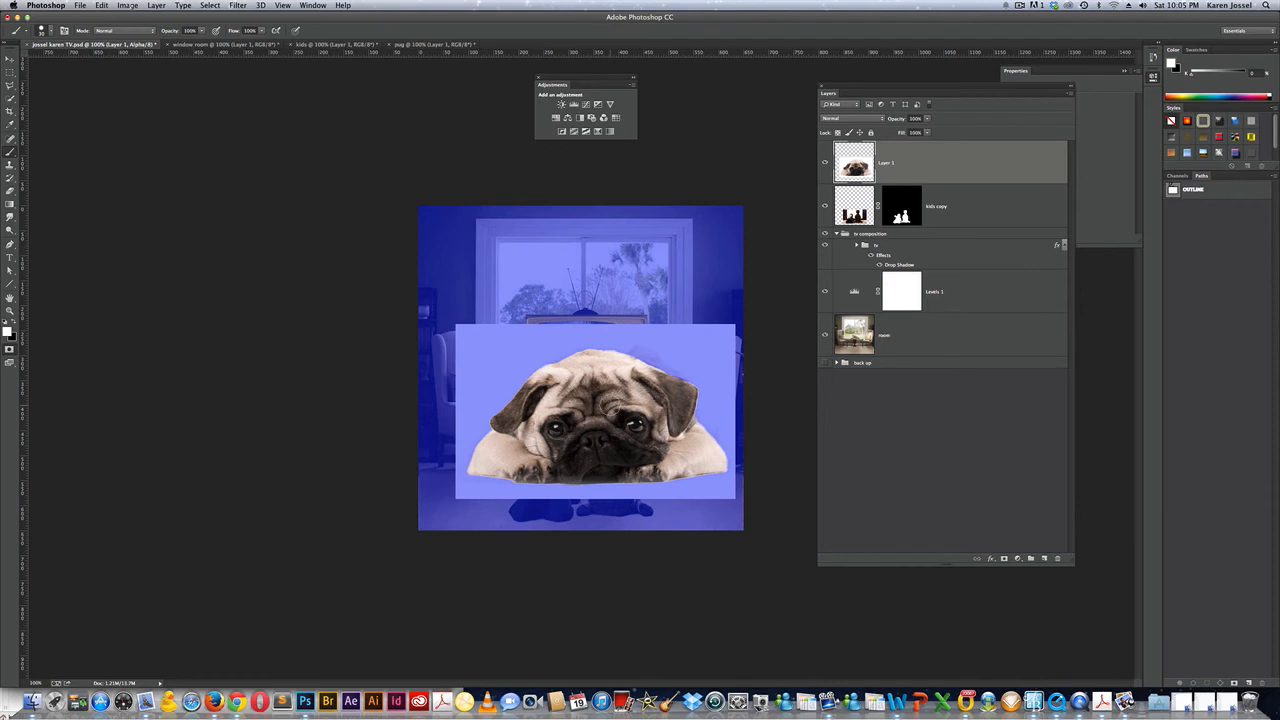
key(q)
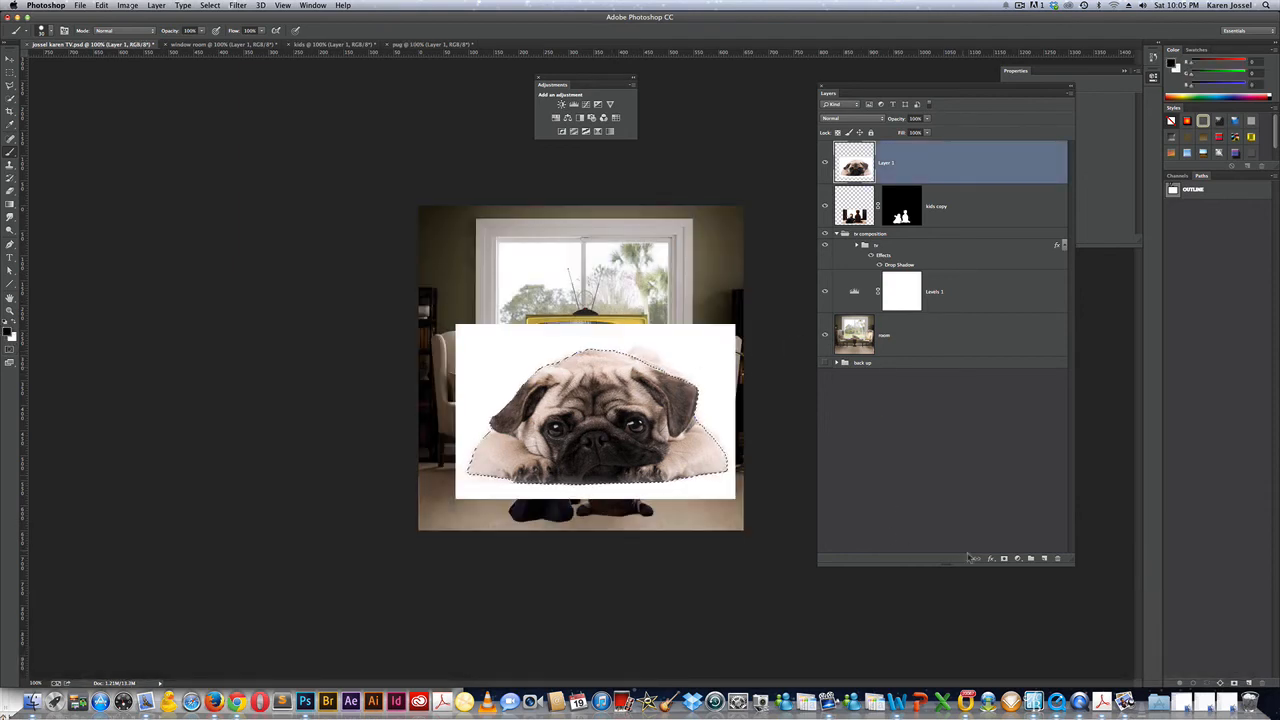
click(1004, 558)
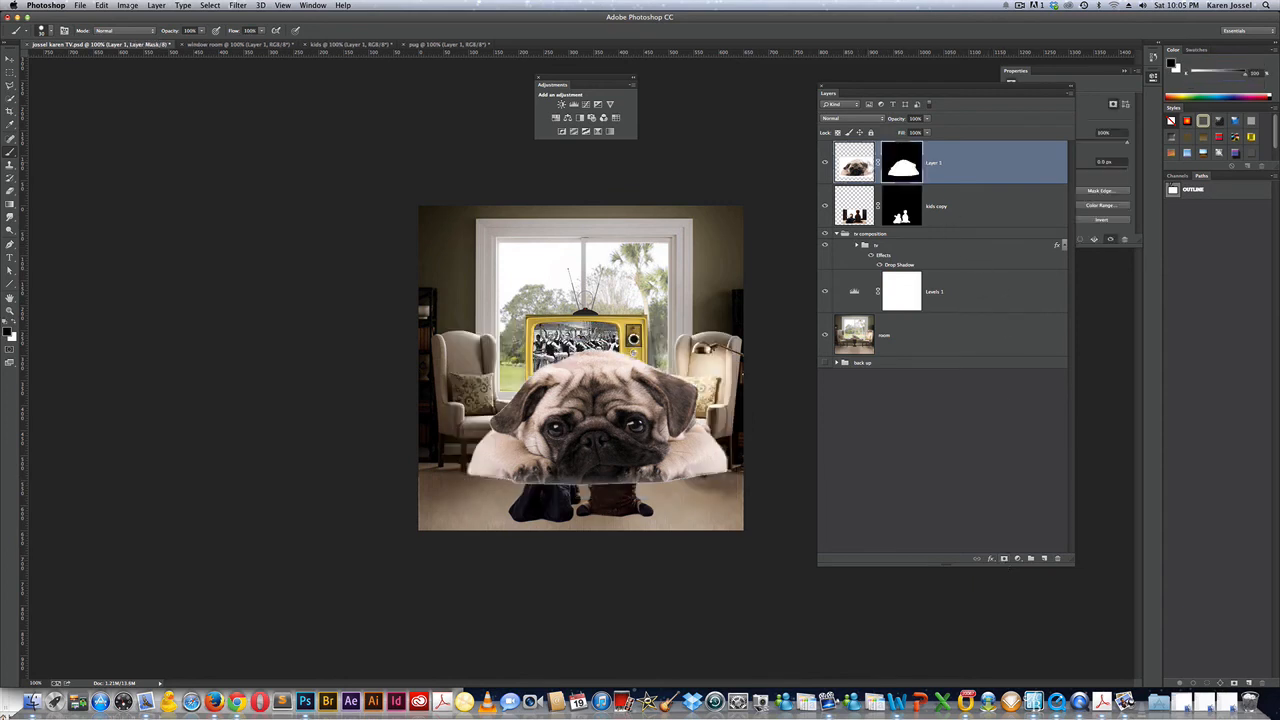
Rename Layer 1 to 'pug'.
double_click(936, 163)
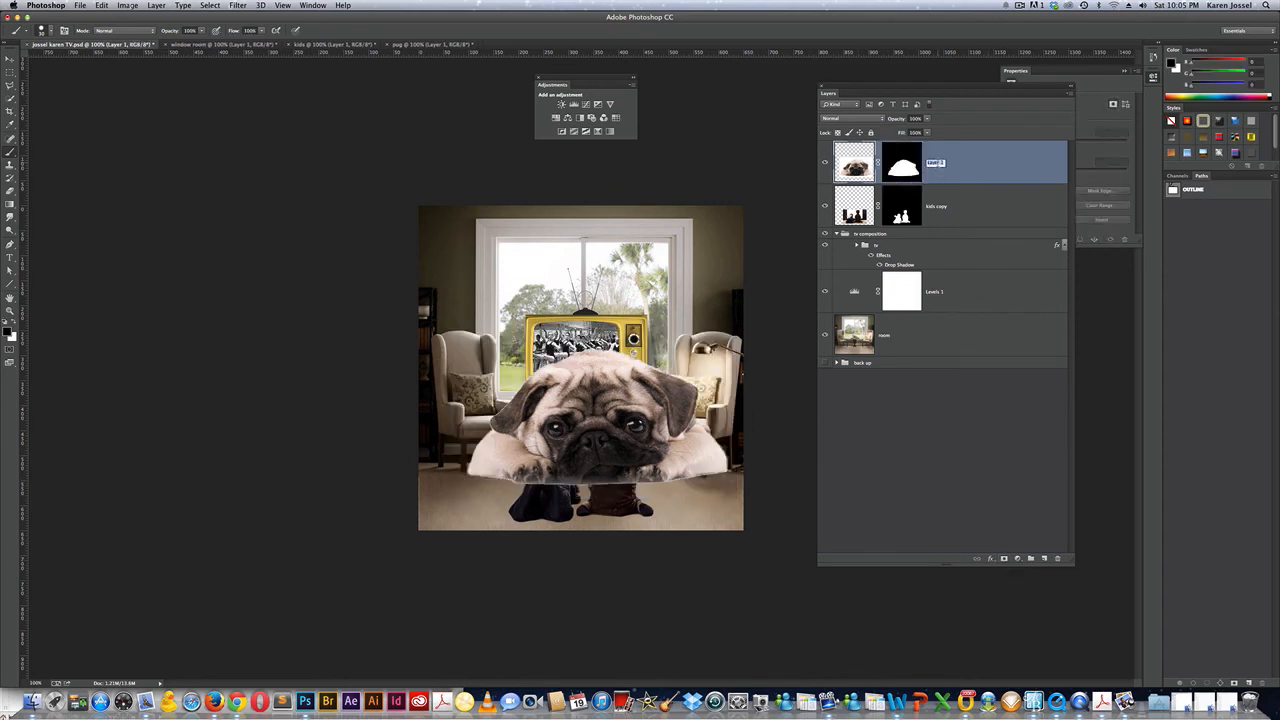
text(pug)
key(Return)
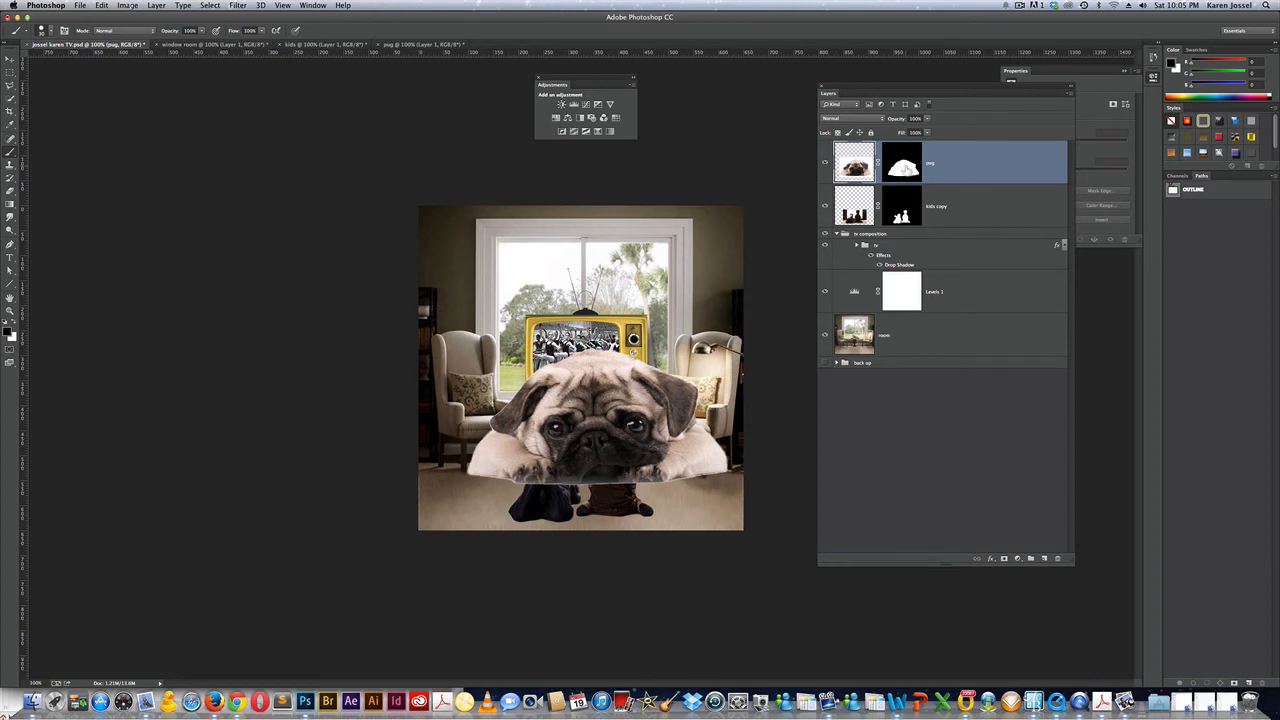
Add an auto-corrected Levels adjustment from the pug's mask selection and clip it to the pug layer.
key(super)
super+click(903, 170)
click(1064, 75)
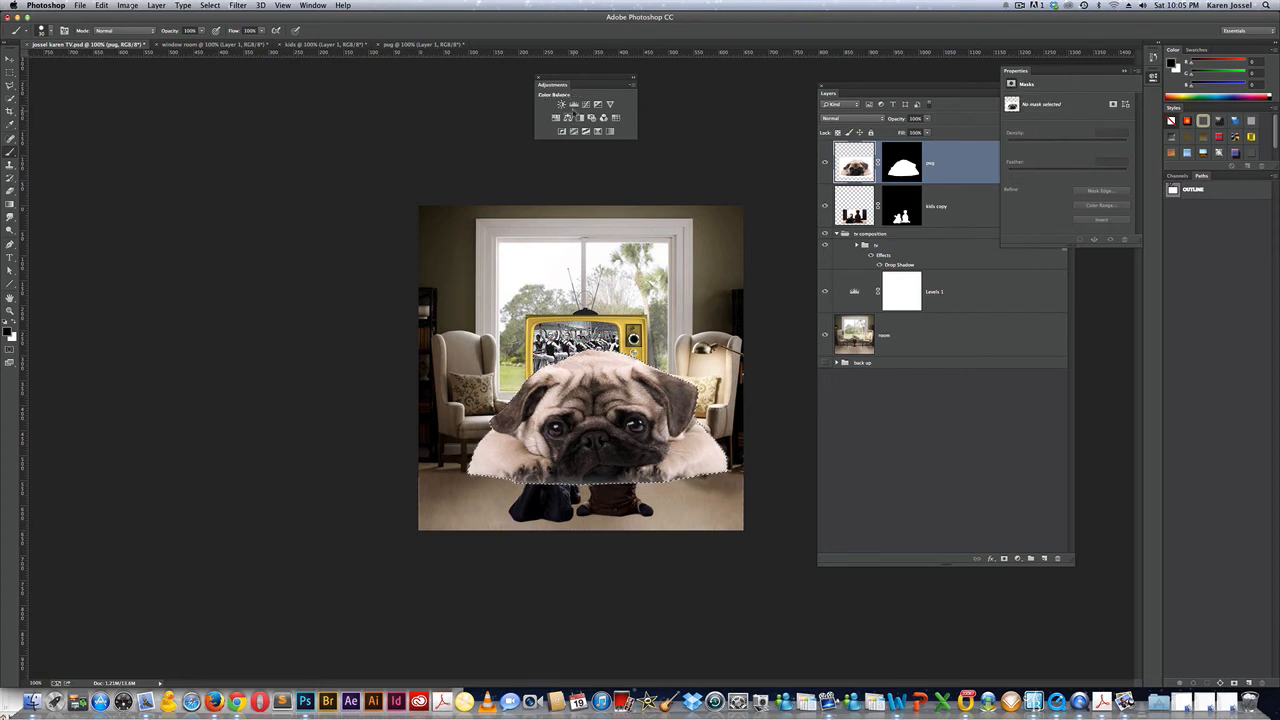
click(573, 104)
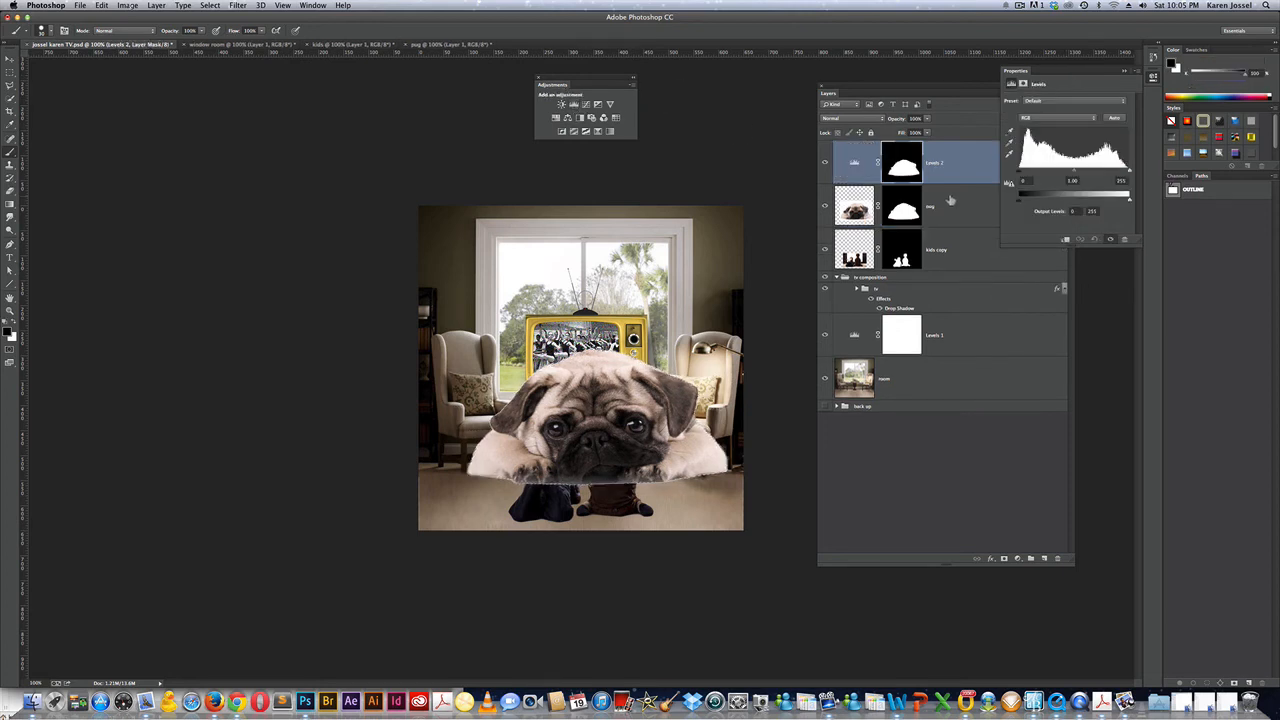
click(1116, 119)
click(930, 97)
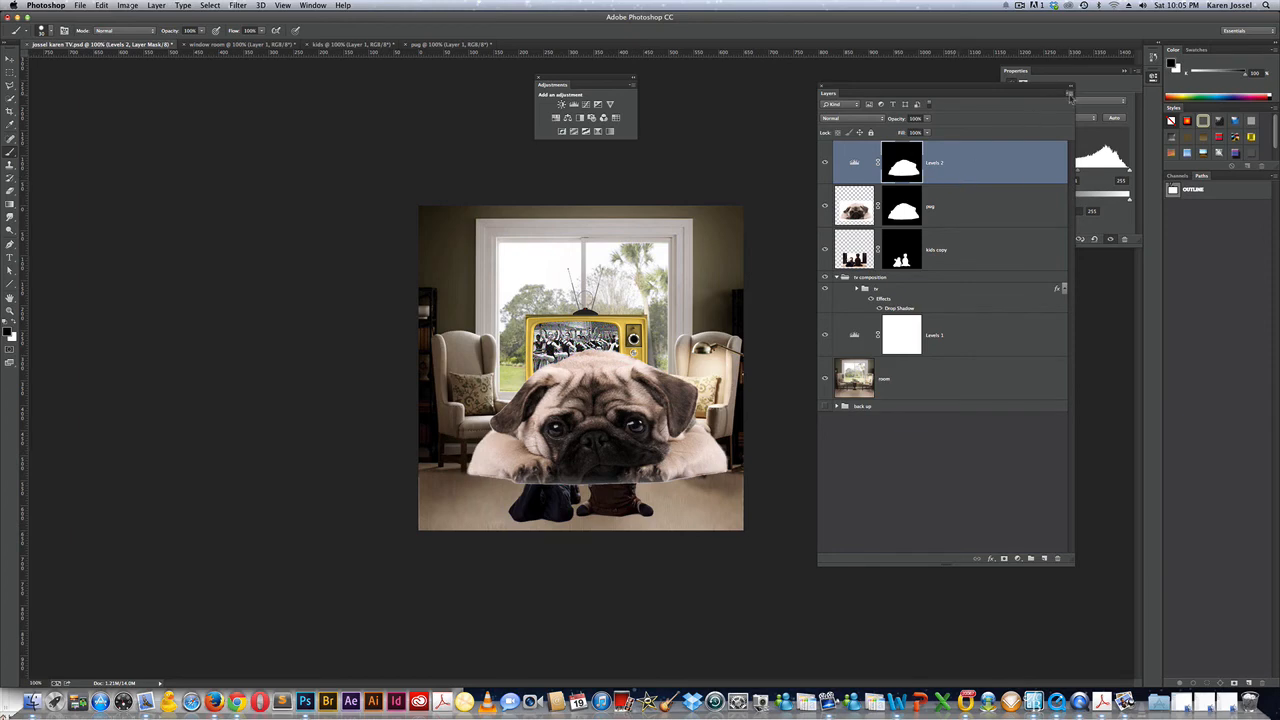
click(1072, 96)
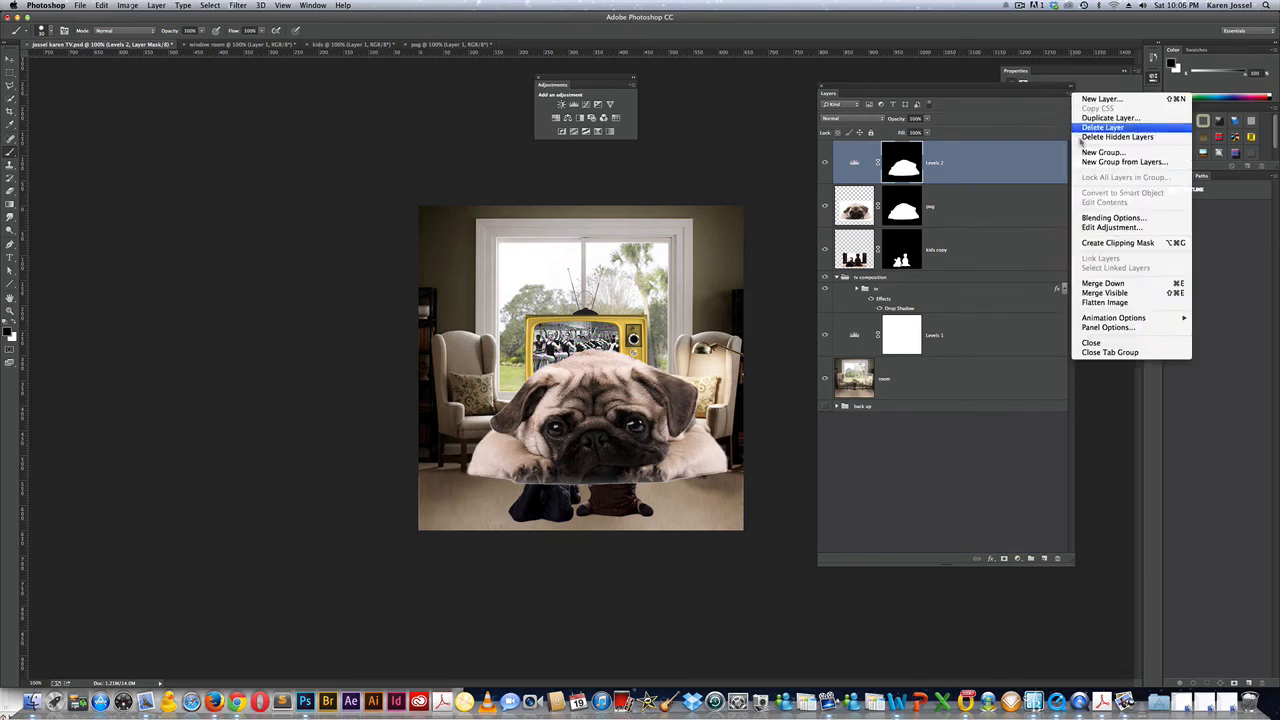
click(1102, 243)
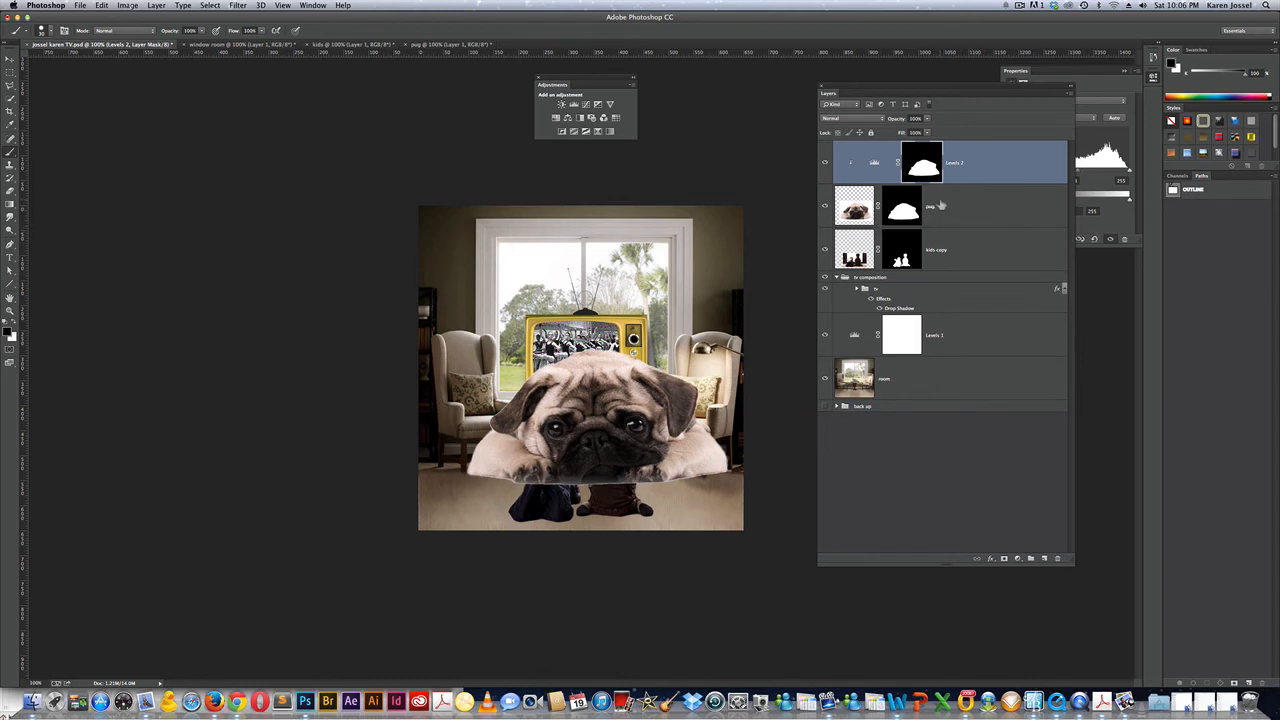
Delete the Levels 2 layer mask and select the pug layer.
click(921, 166)
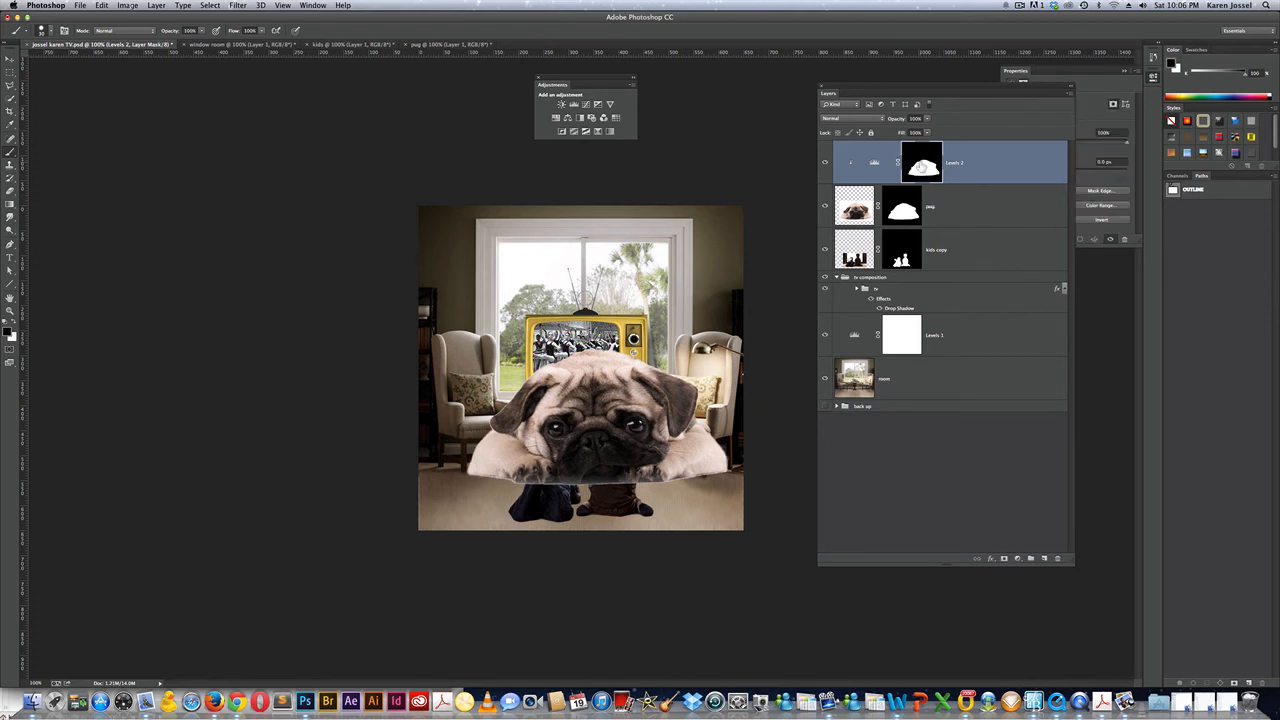
right_click(921, 166)
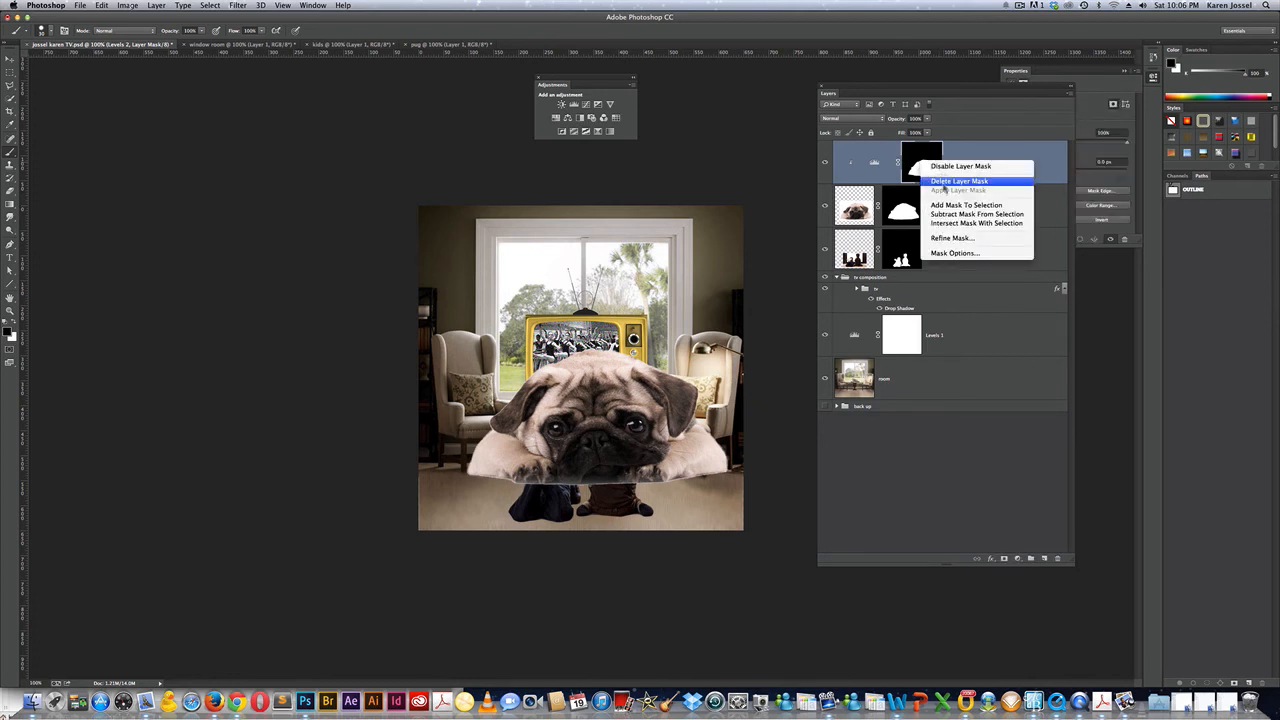
click(943, 183)
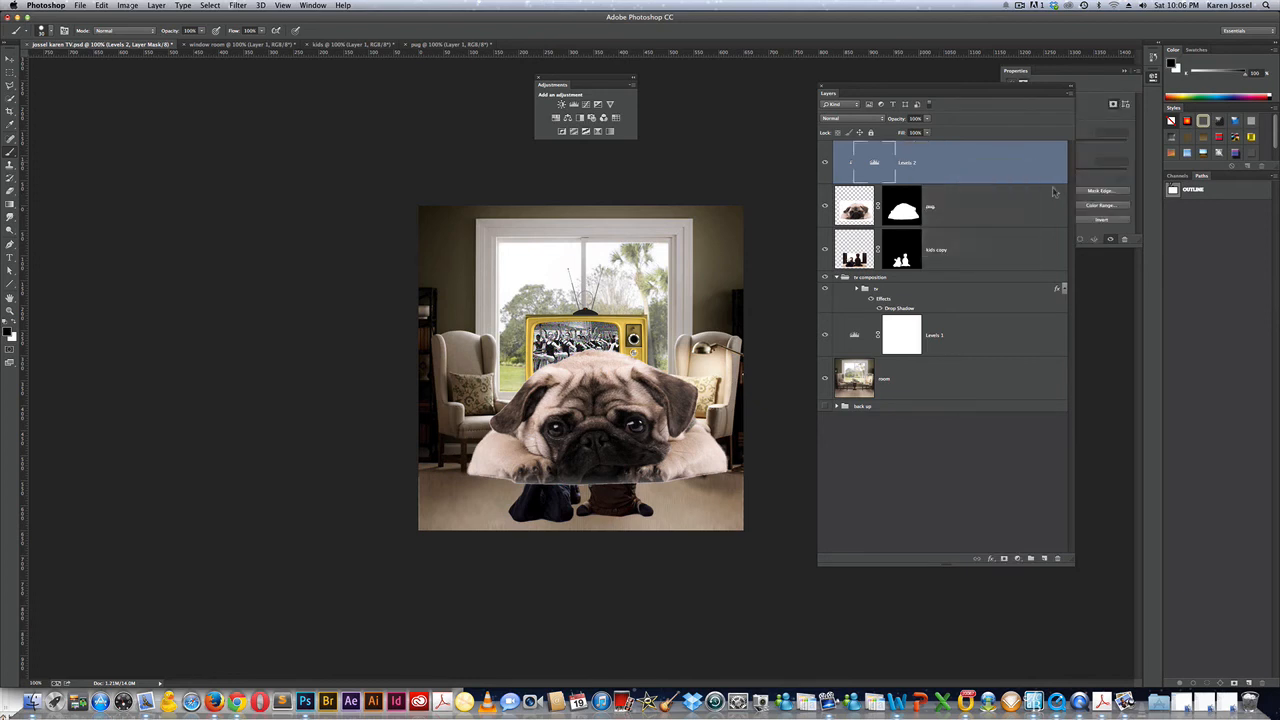
click(949, 205)
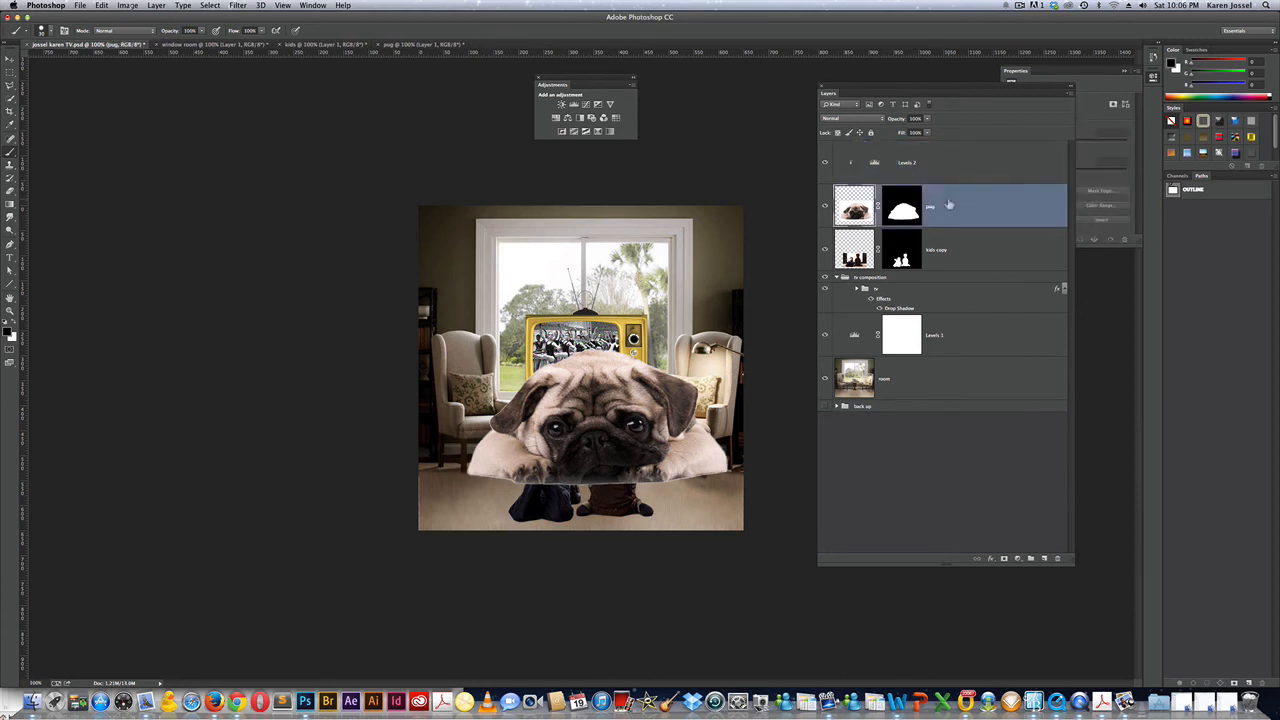
Shrink the pug to about 22% and place it on the floor beside the boy.
key(super+t)
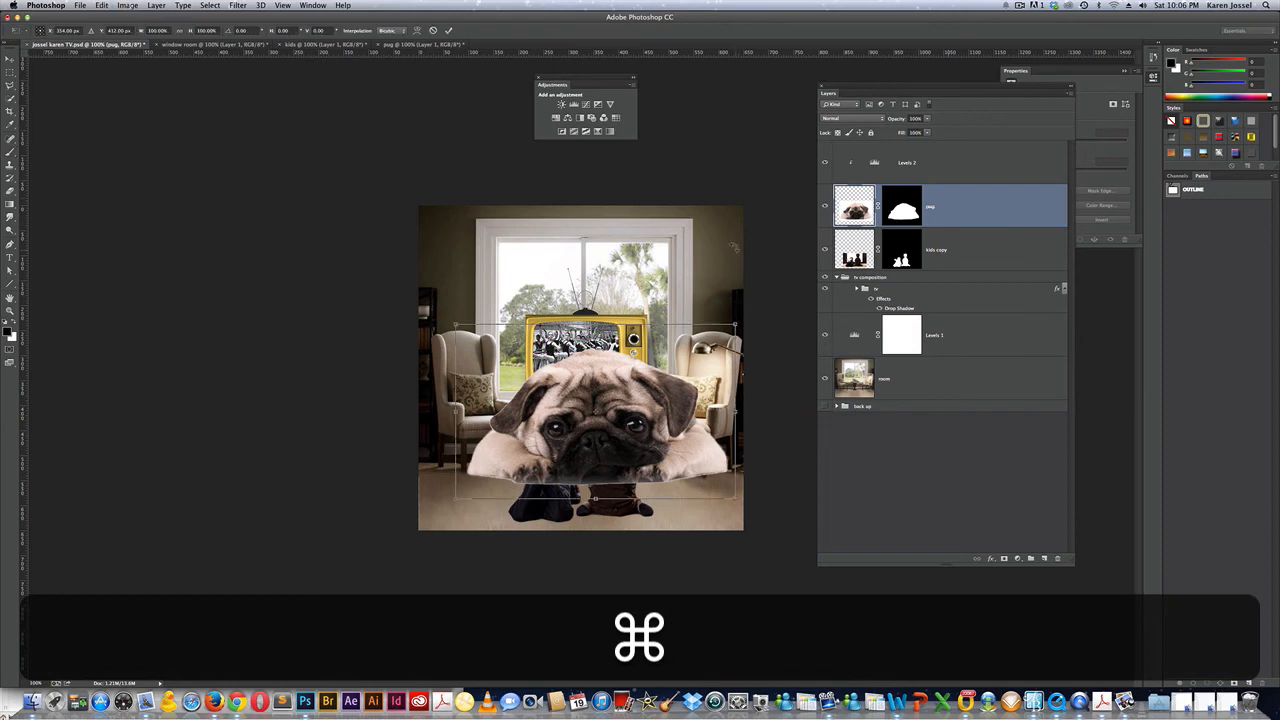
drag(735, 323, 690, 496)
drag(692, 488, 690, 490)
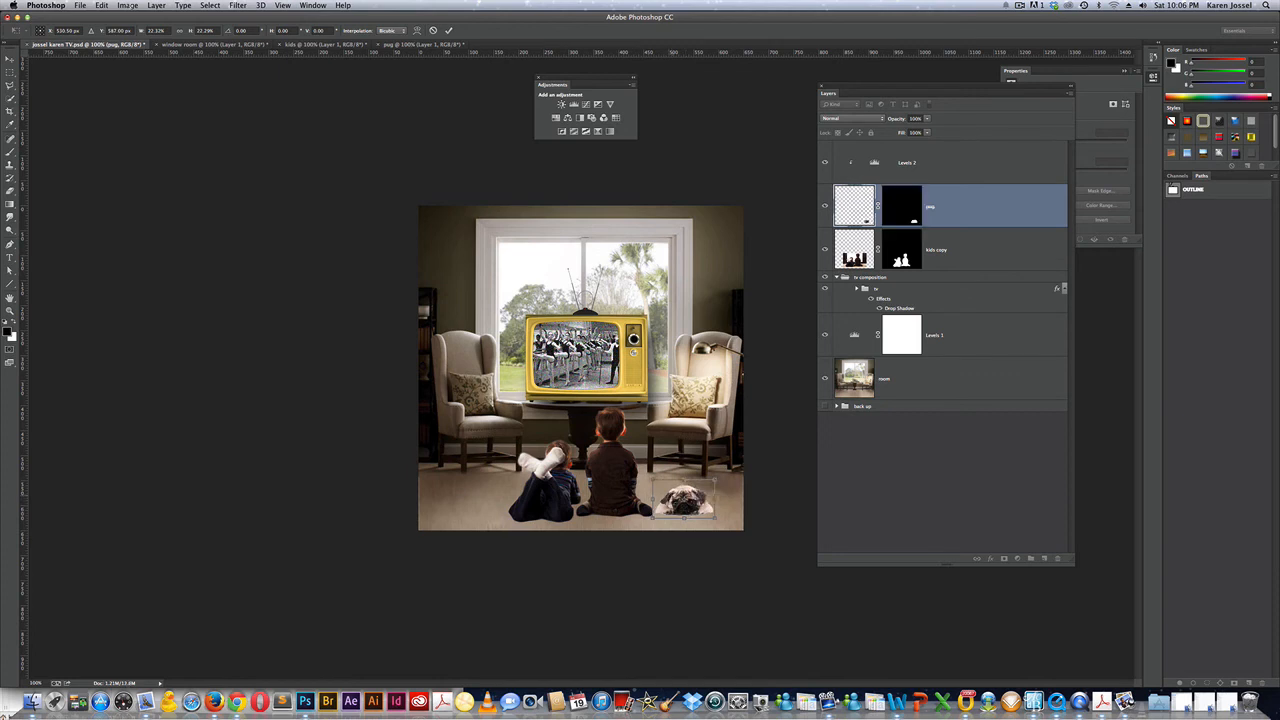
key(Return)
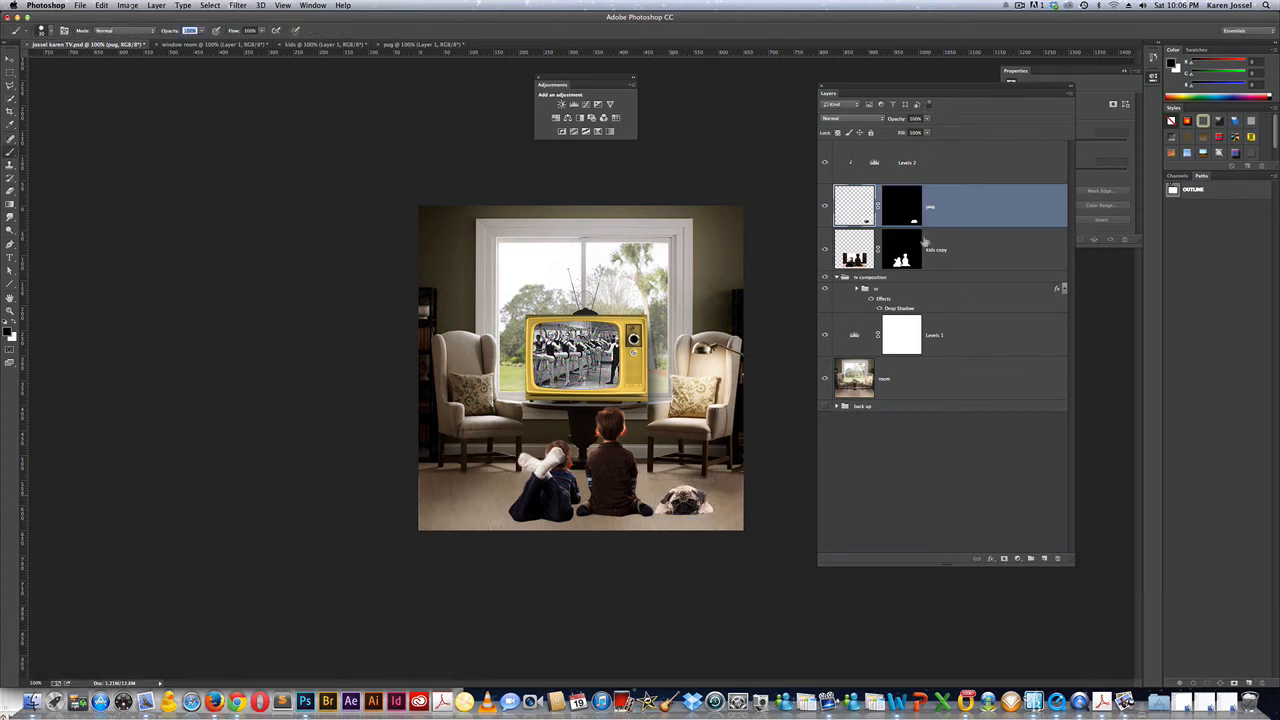
Refine the pug's mask with Smooth 82 and an adjusted Shift Edge value.
right_click(908, 225)
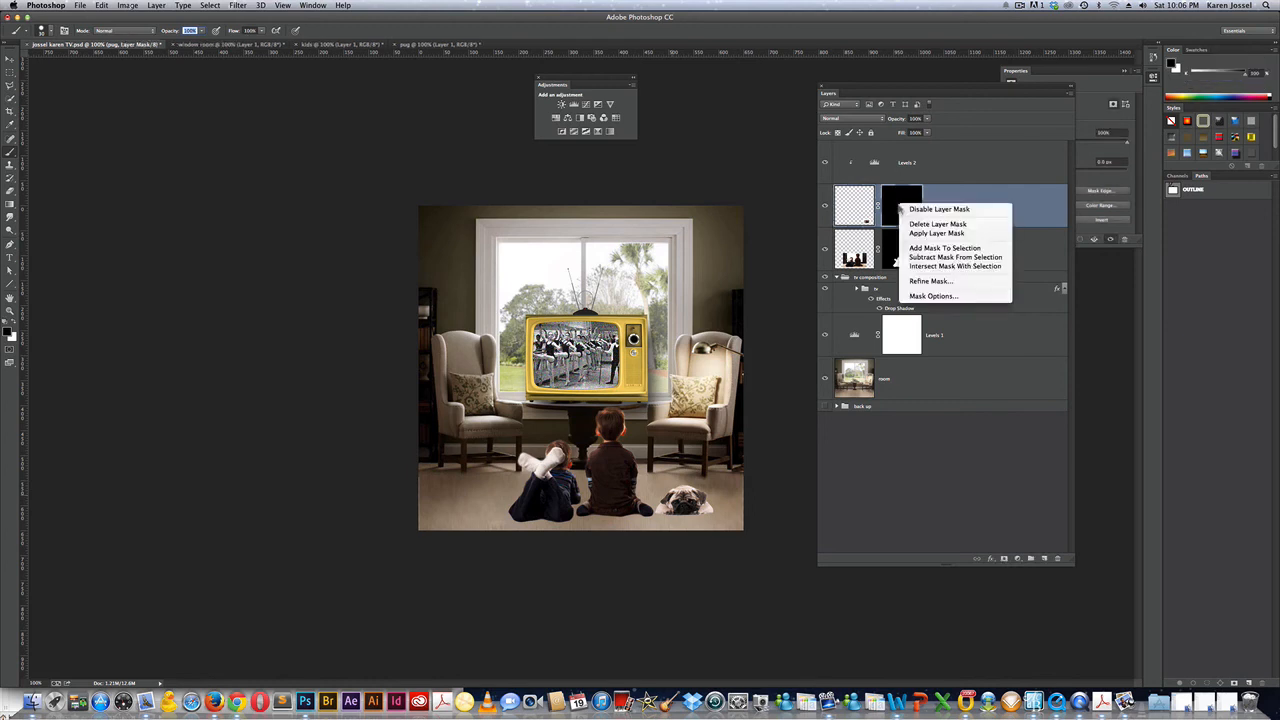
click(930, 281)
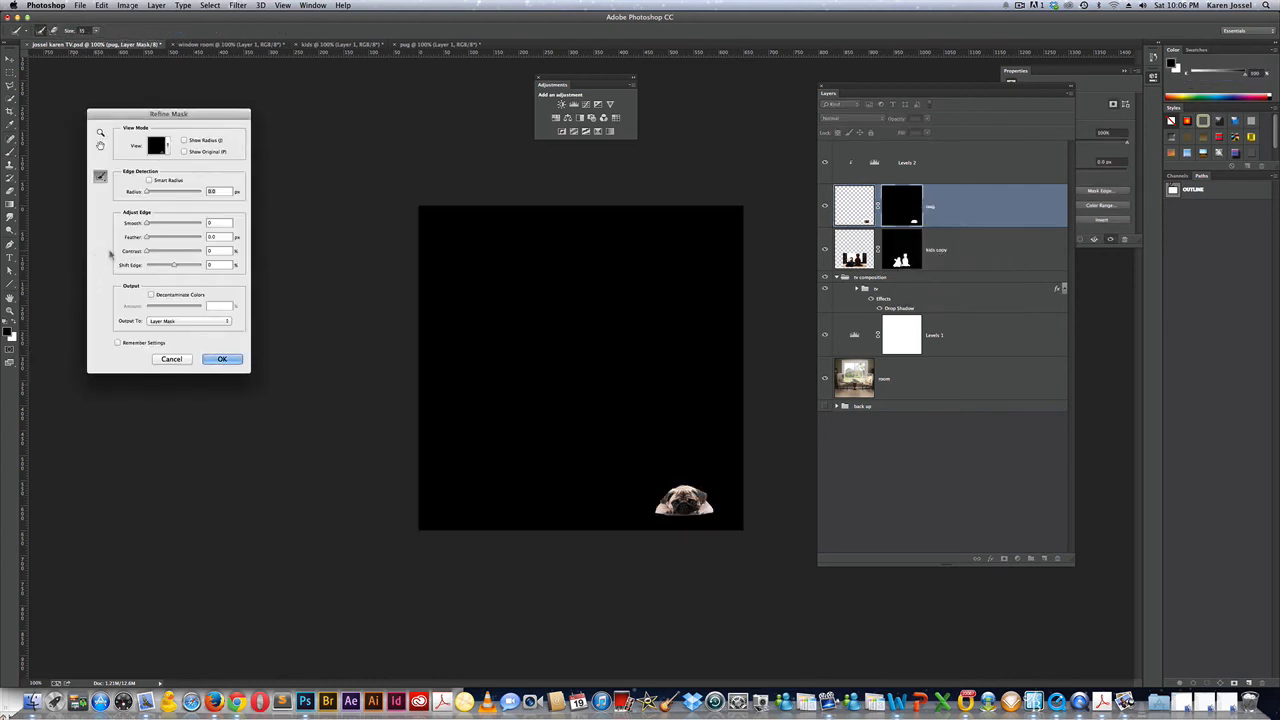
double_click(215, 221)
text(8)
text(2)
double_click(209, 265)
text(8)
text(-1)
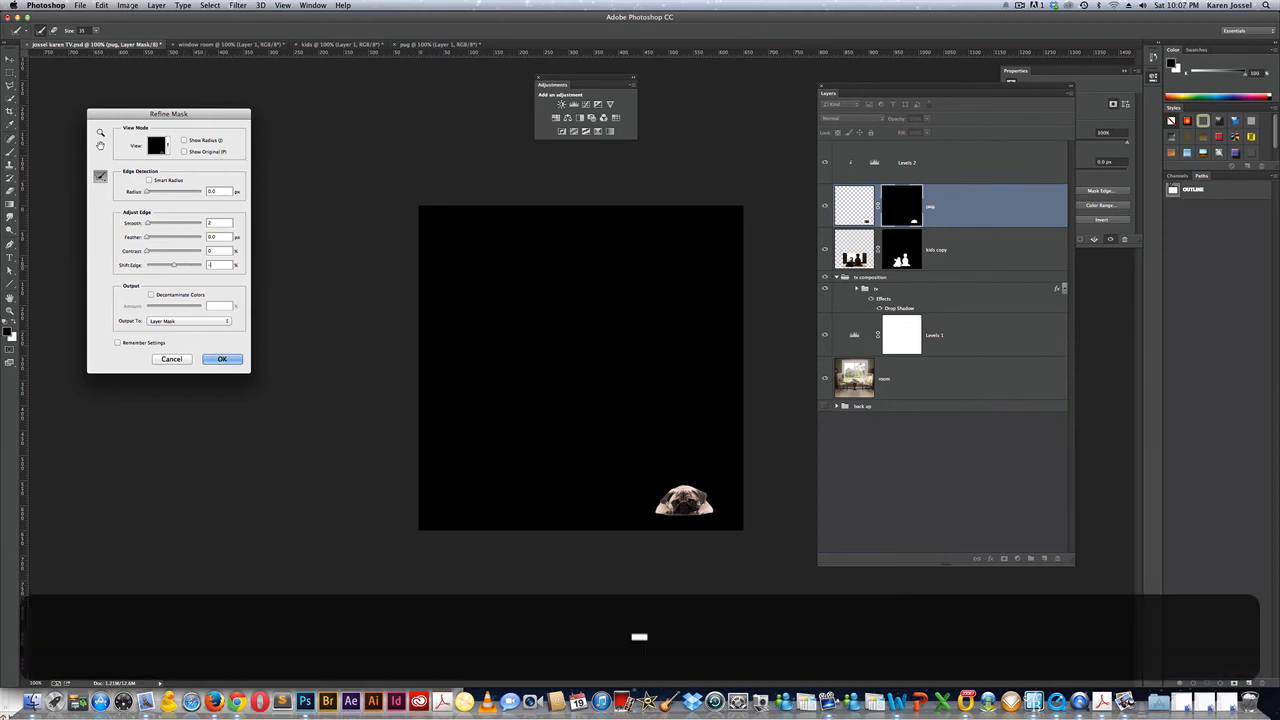
key(Return)
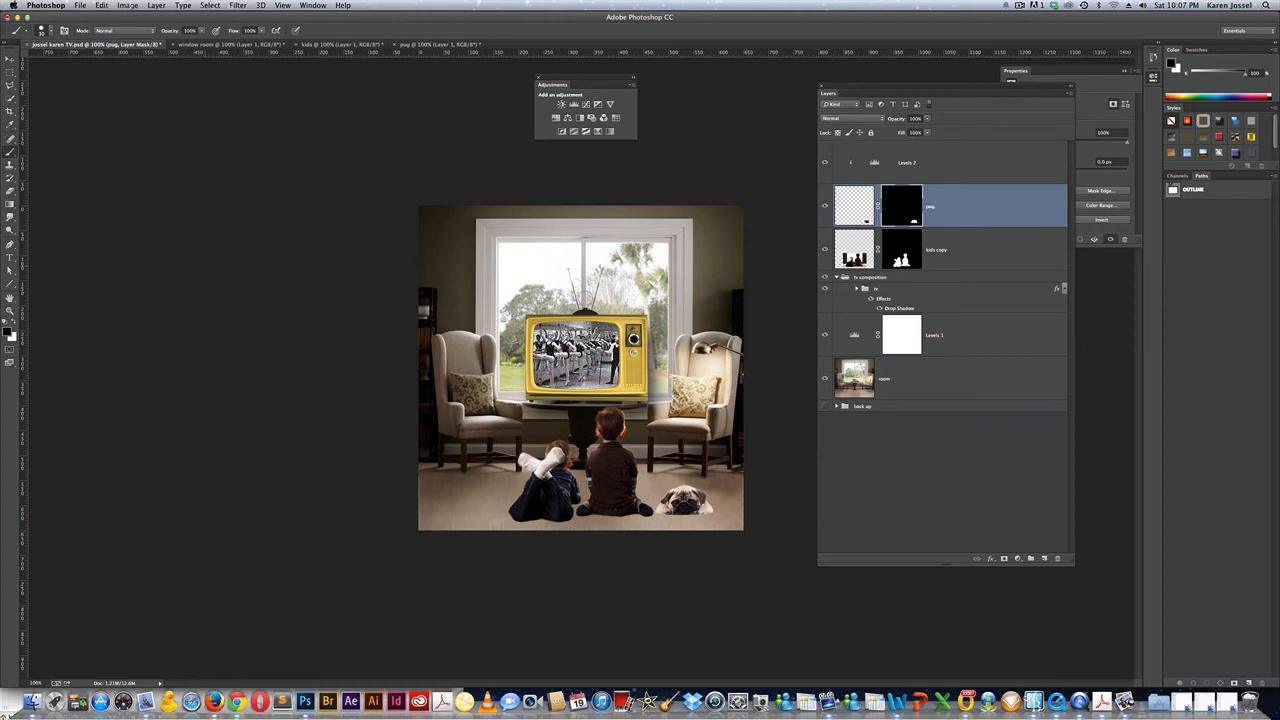
Save the composition and switch to the ice cream document.
key(super+s)
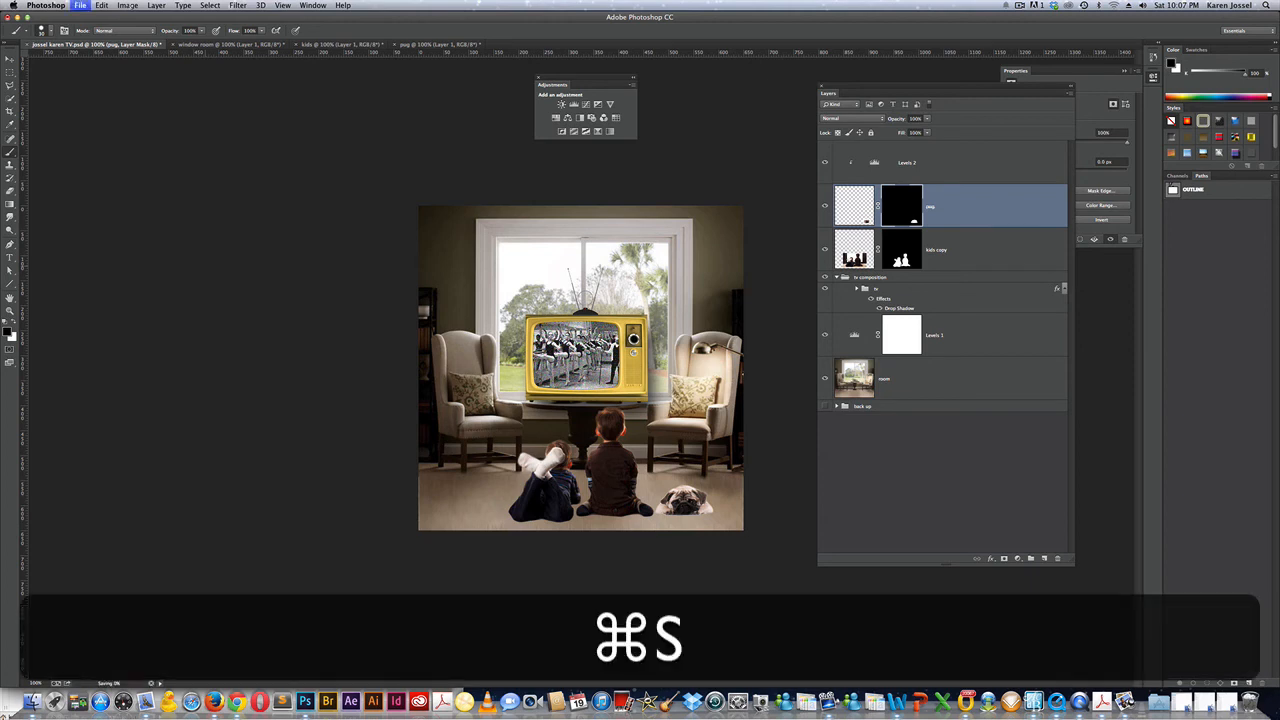
click(1021, 6)
click(1032, 37)
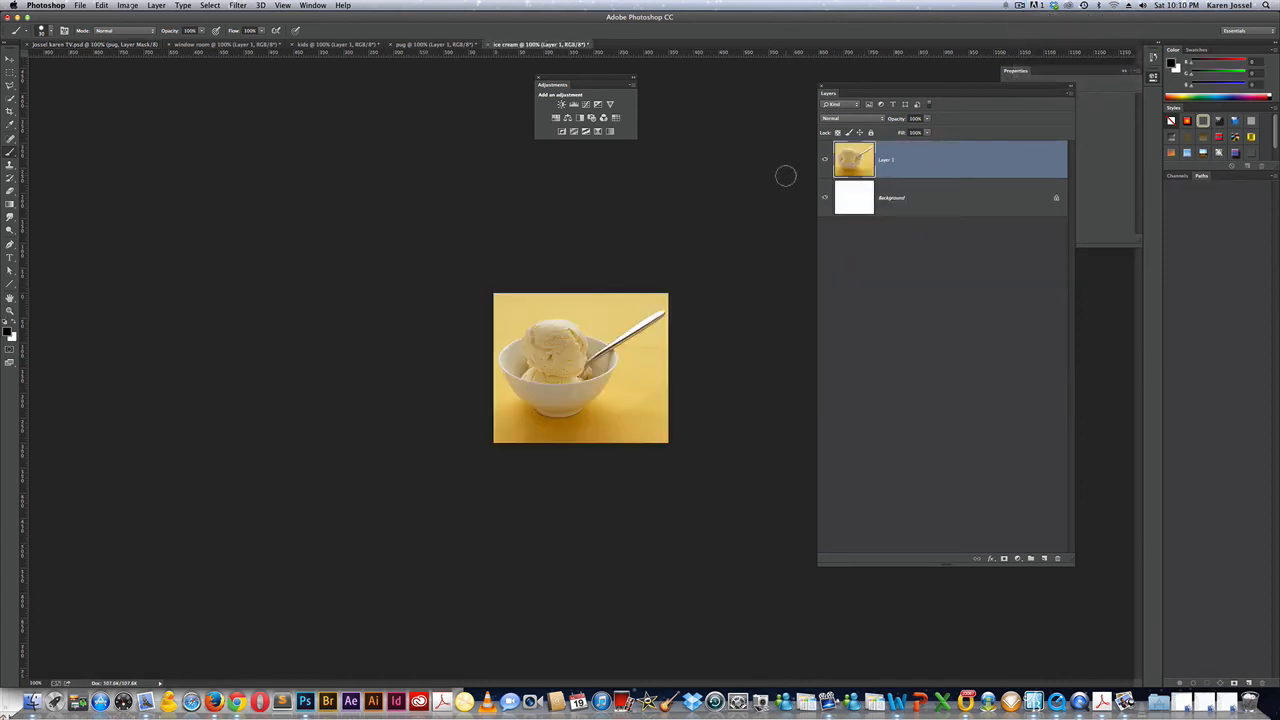
Bring the ice cream bowl photo into the TV composition and stack it above Levels 2.
key(v)
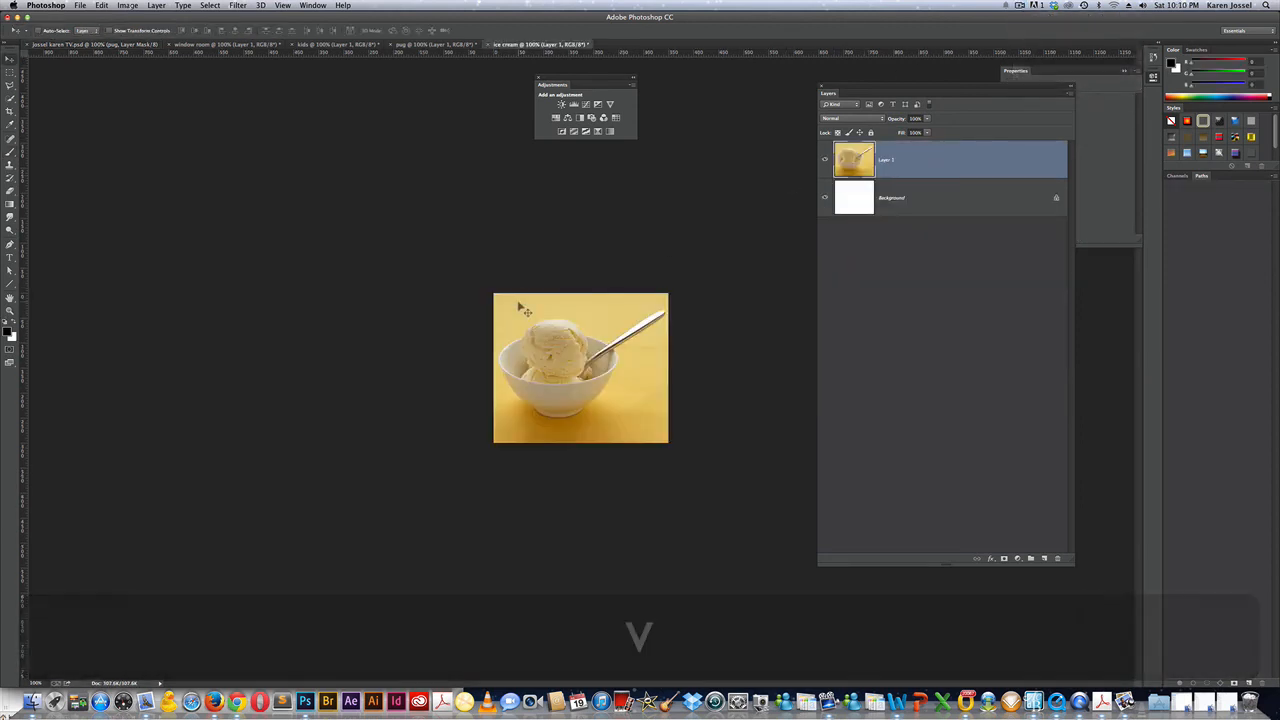
drag(519, 304, 473, 497)
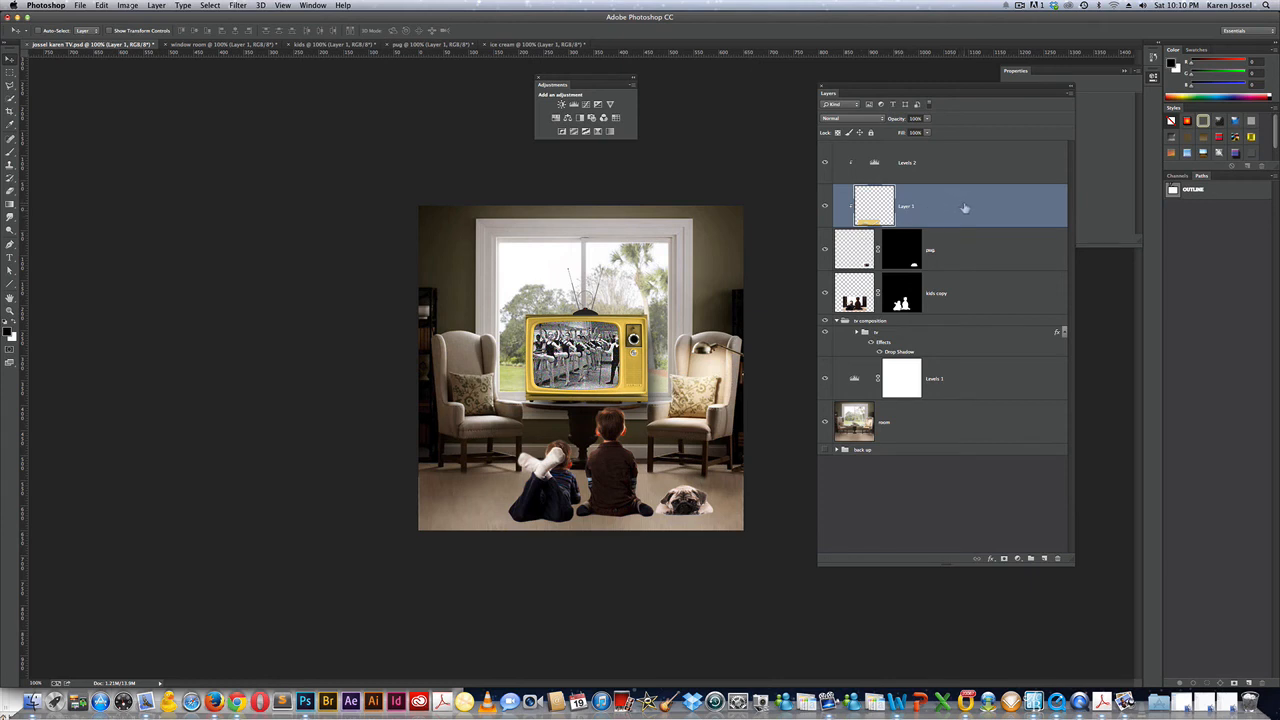
drag(965, 207, 958, 160)
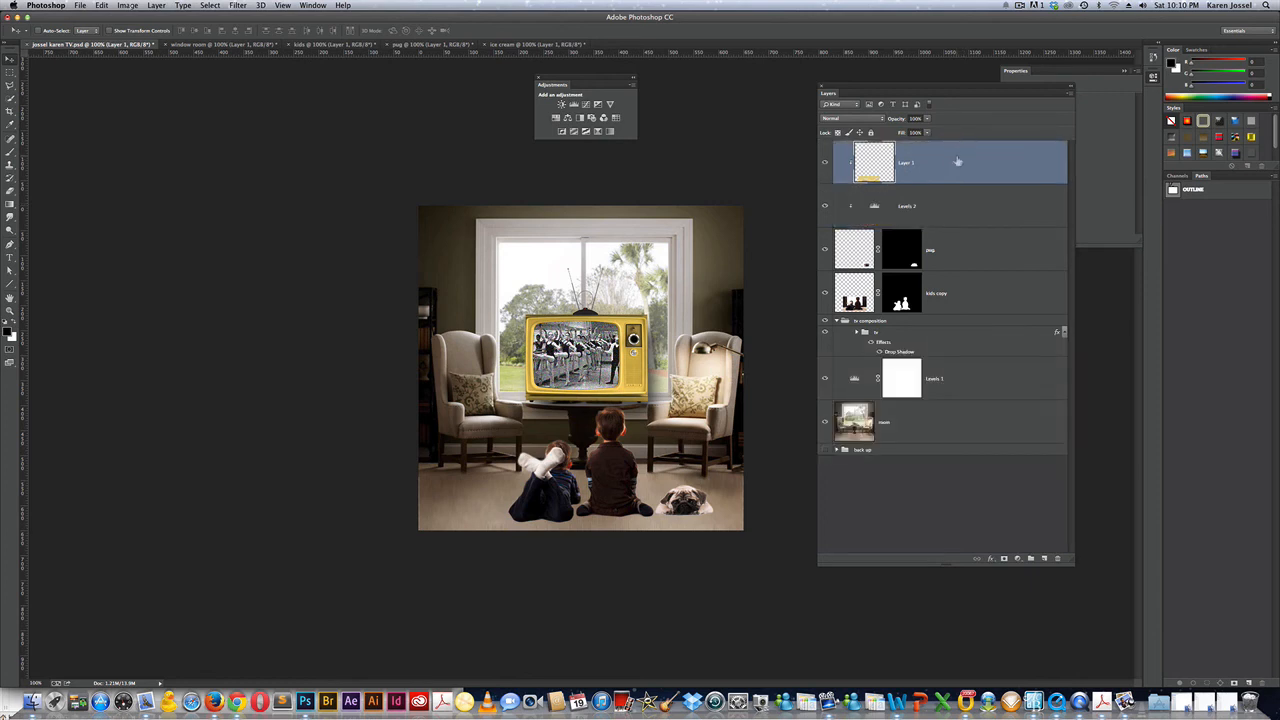
Rename the Levels 2 adjustment to 'levels pug'.
double_click(905, 207)
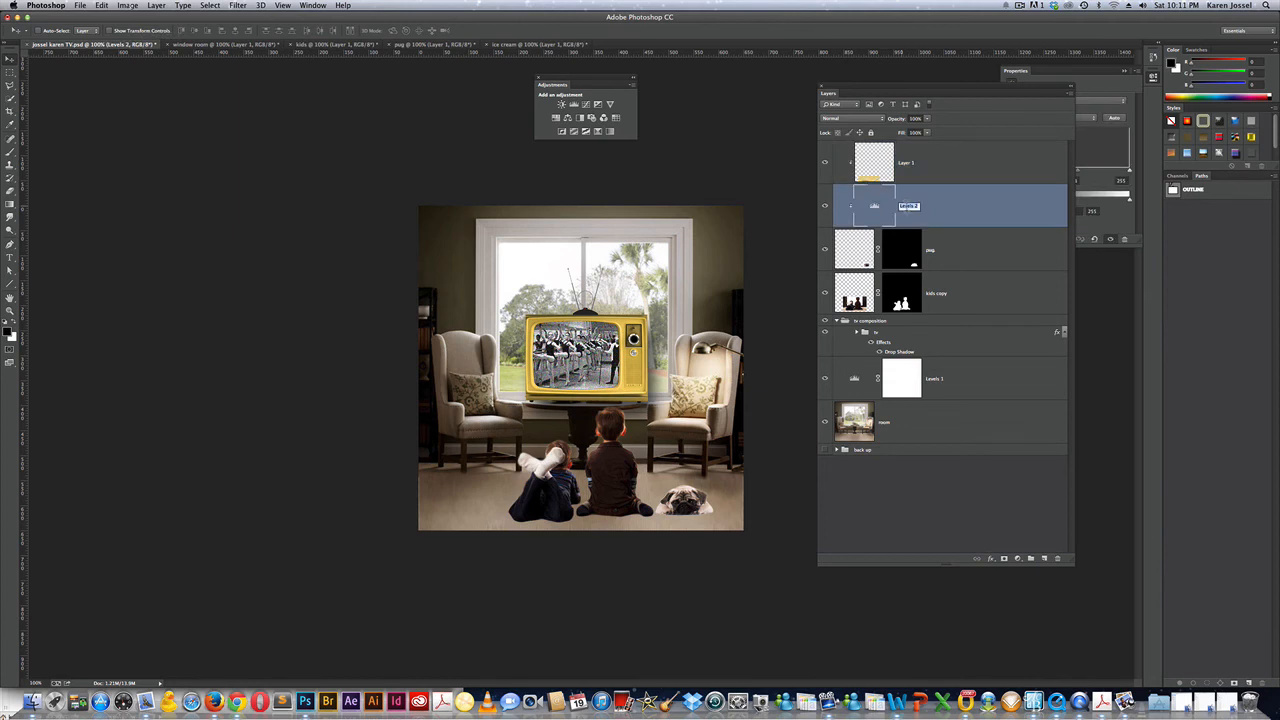
text(evels pug)
key(Return)
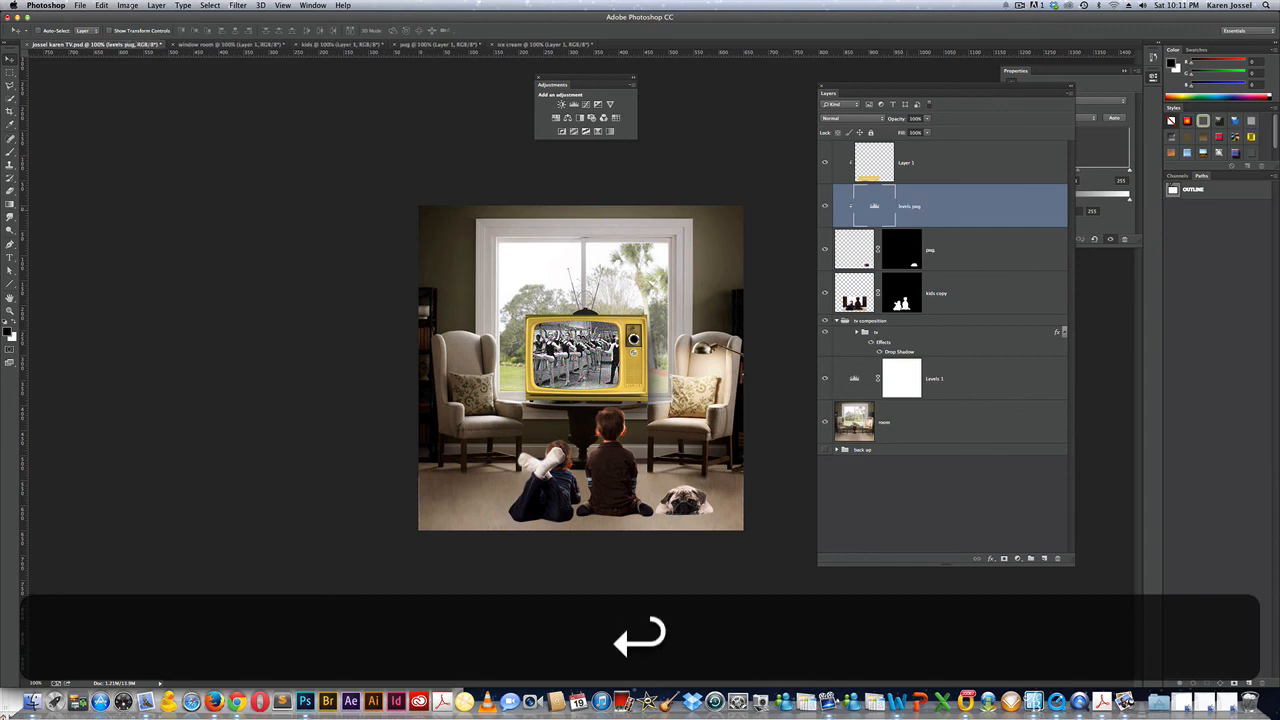
Unclip the ice cream layer so it shows, and rename it 'ice cream'.
click(929, 166)
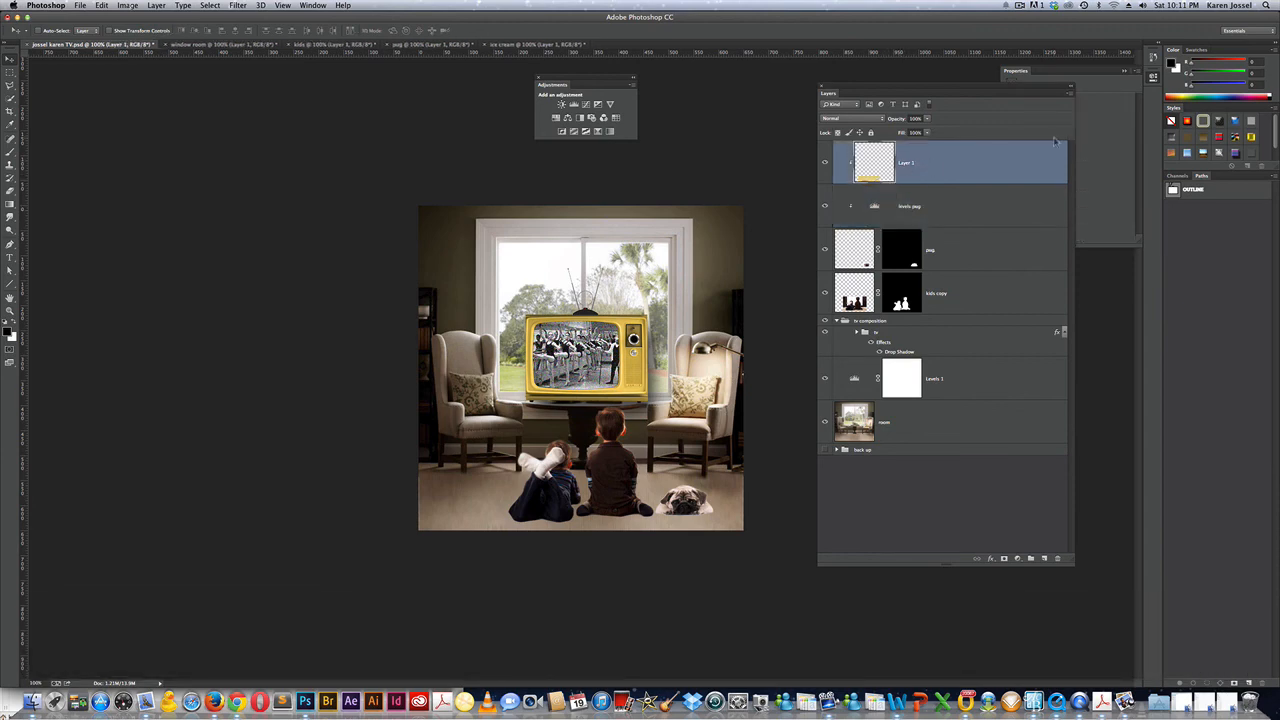
click(1071, 94)
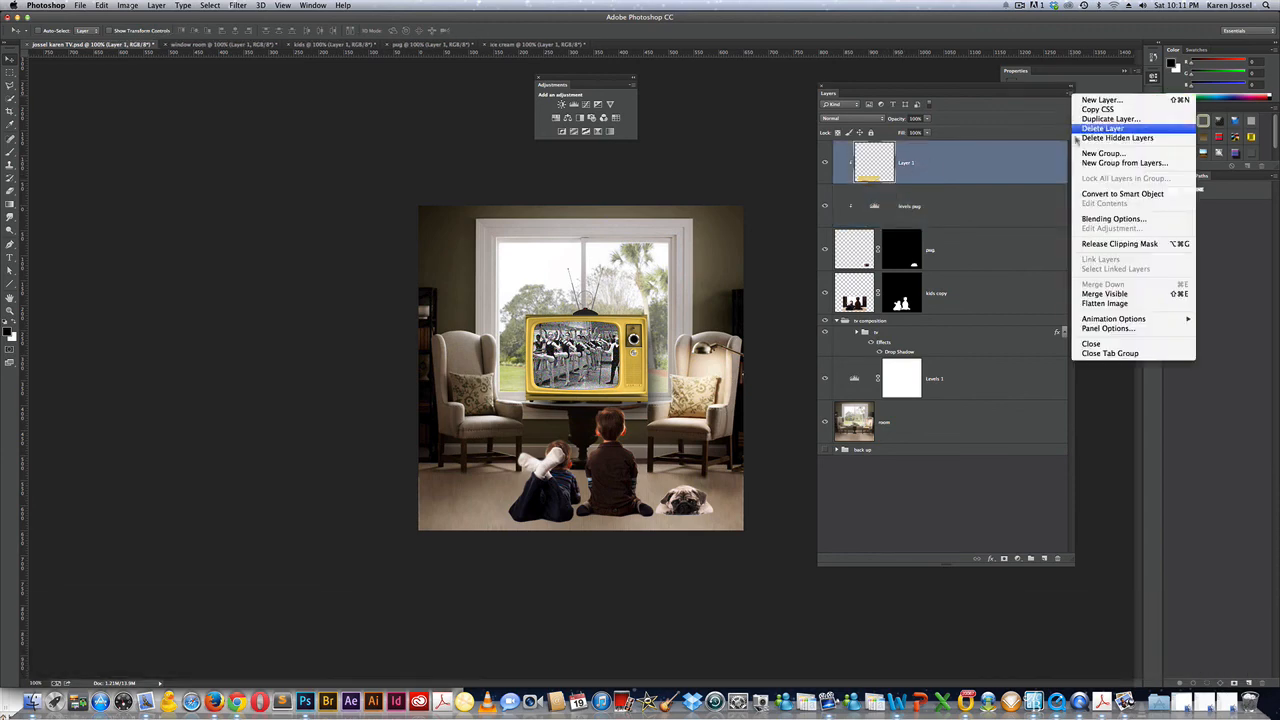
click(1118, 245)
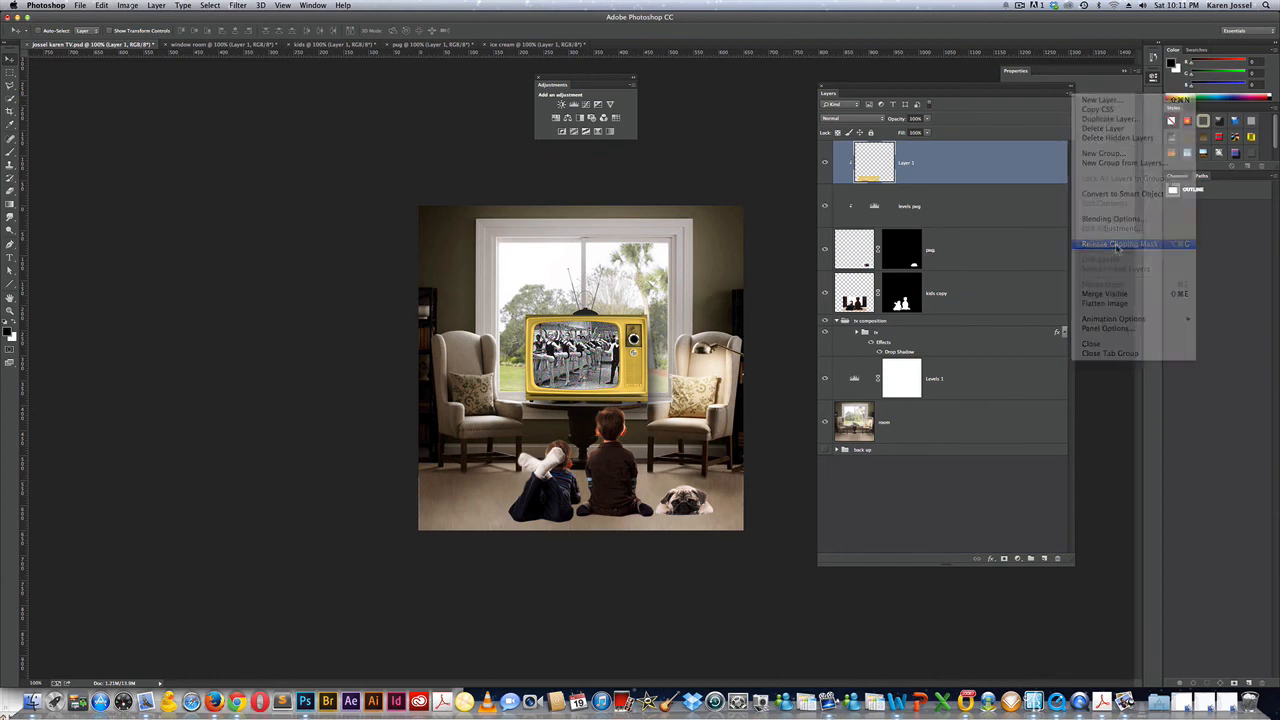
double_click(886, 163)
text(ice )
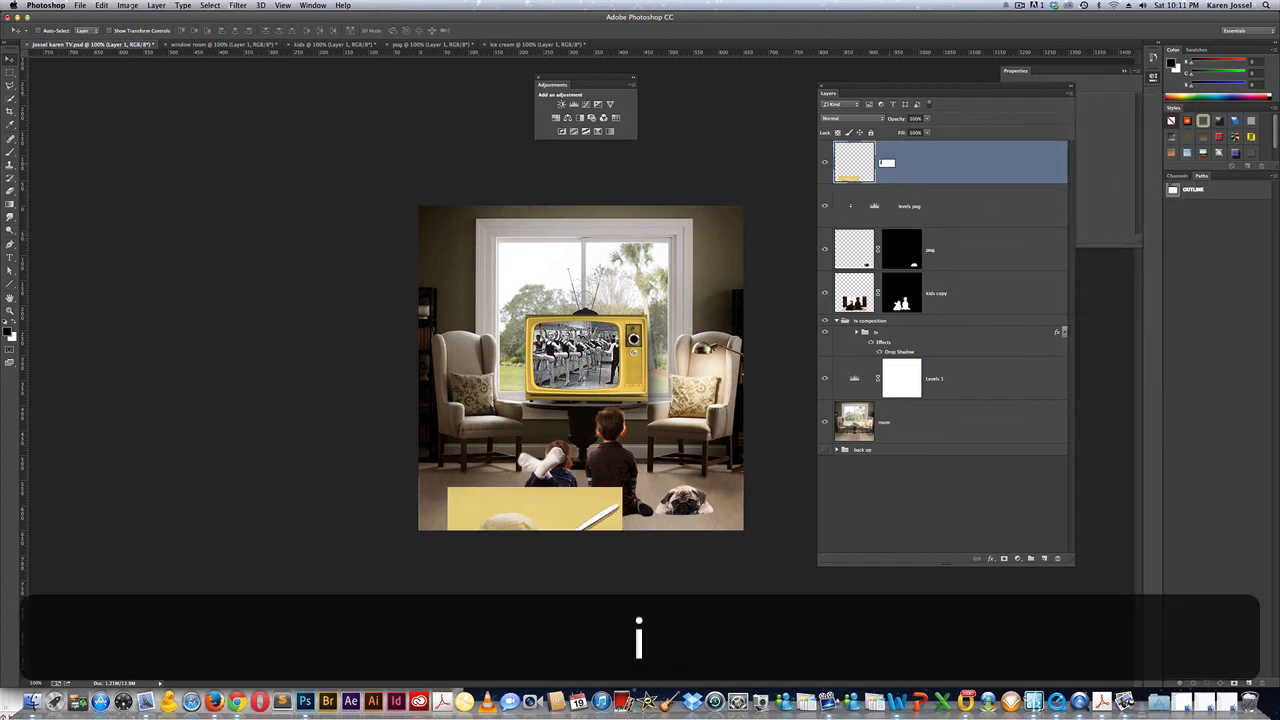
text(cream)
key(Return)
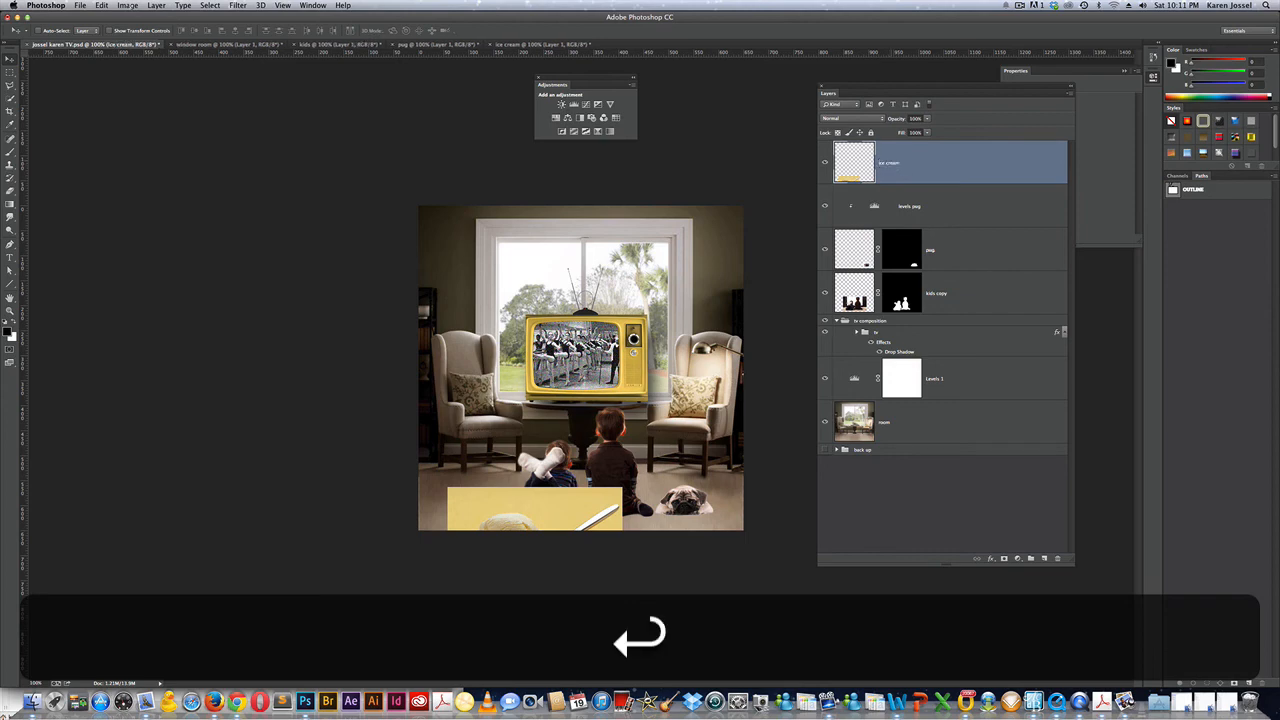
Move the ice cream image up over the room and start selecting the scoop with Quick Selection.
key(v)
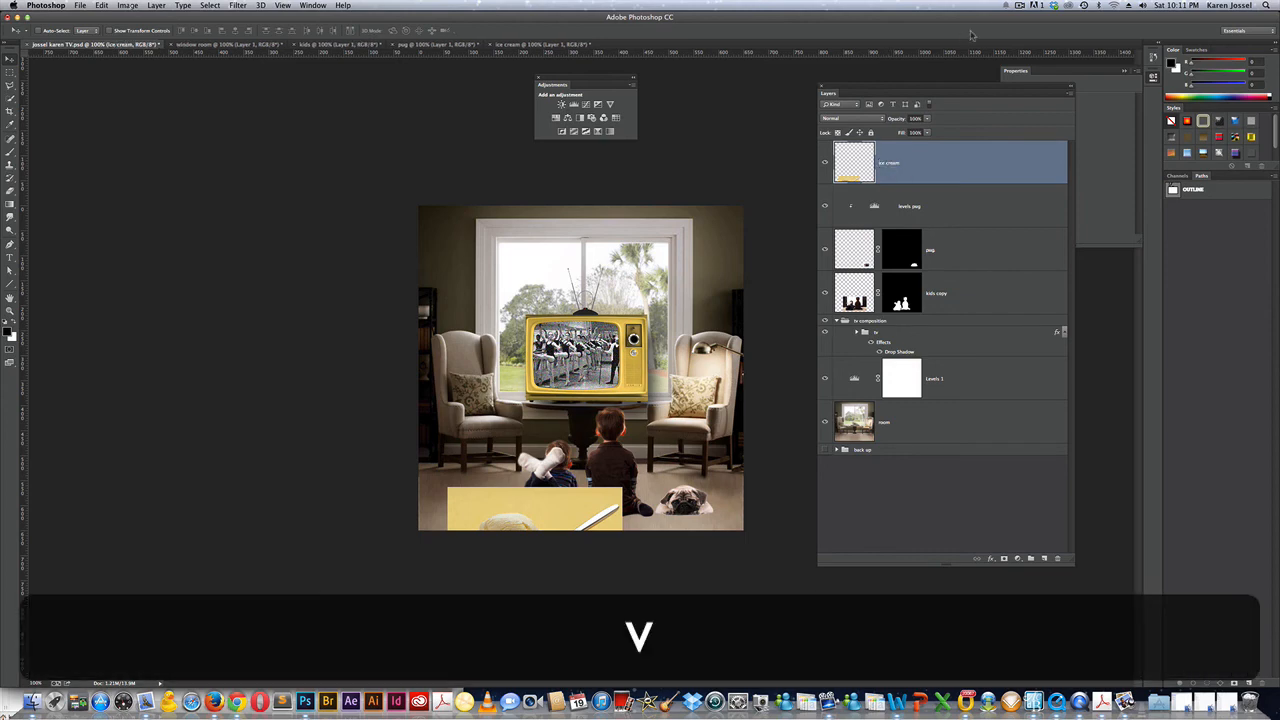
drag(548, 511, 535, 398)
key(w)
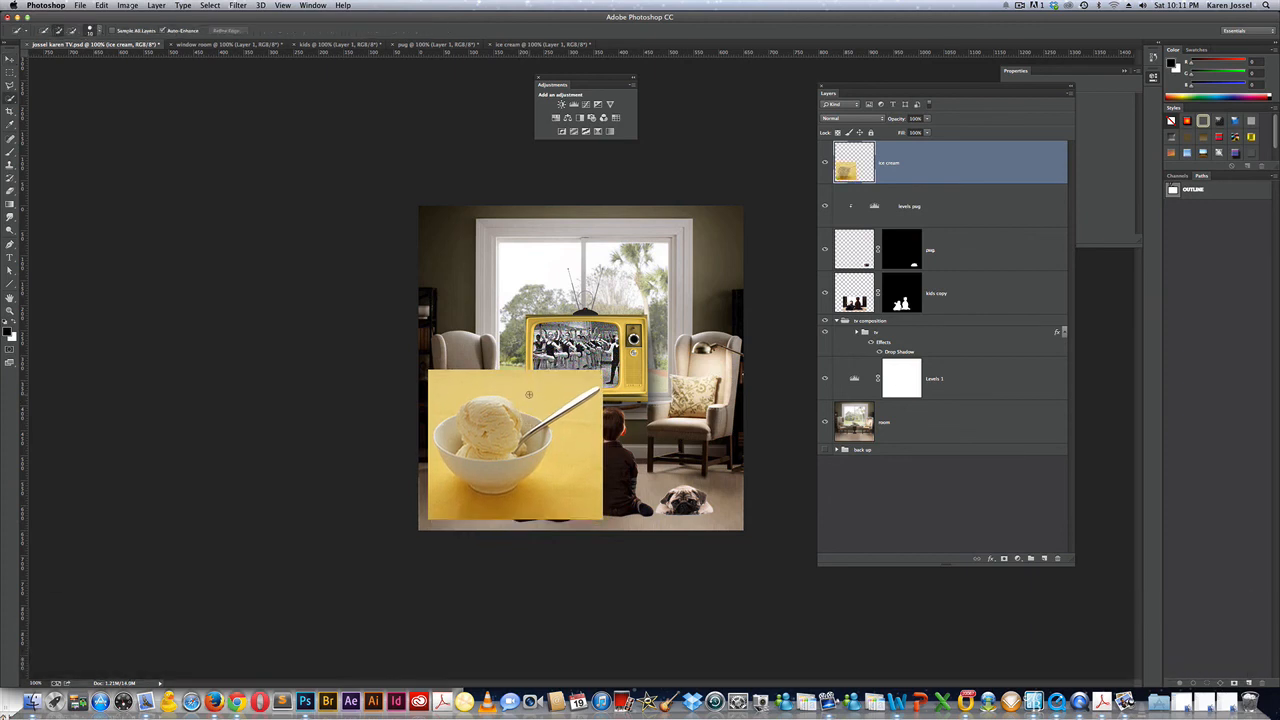
mouse_move(470, 380)
mouse_down()
mouse_move(520, 381)
mouse_move(574, 429)
mouse_up()
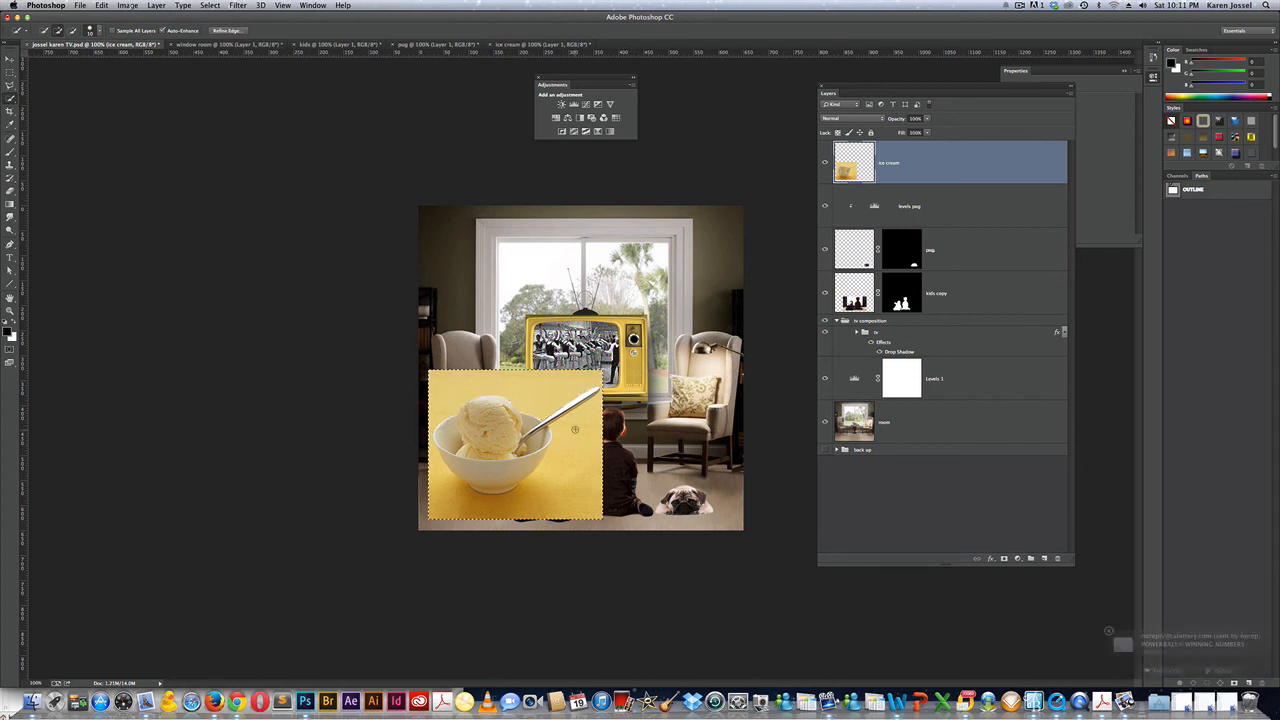
key(super+z)
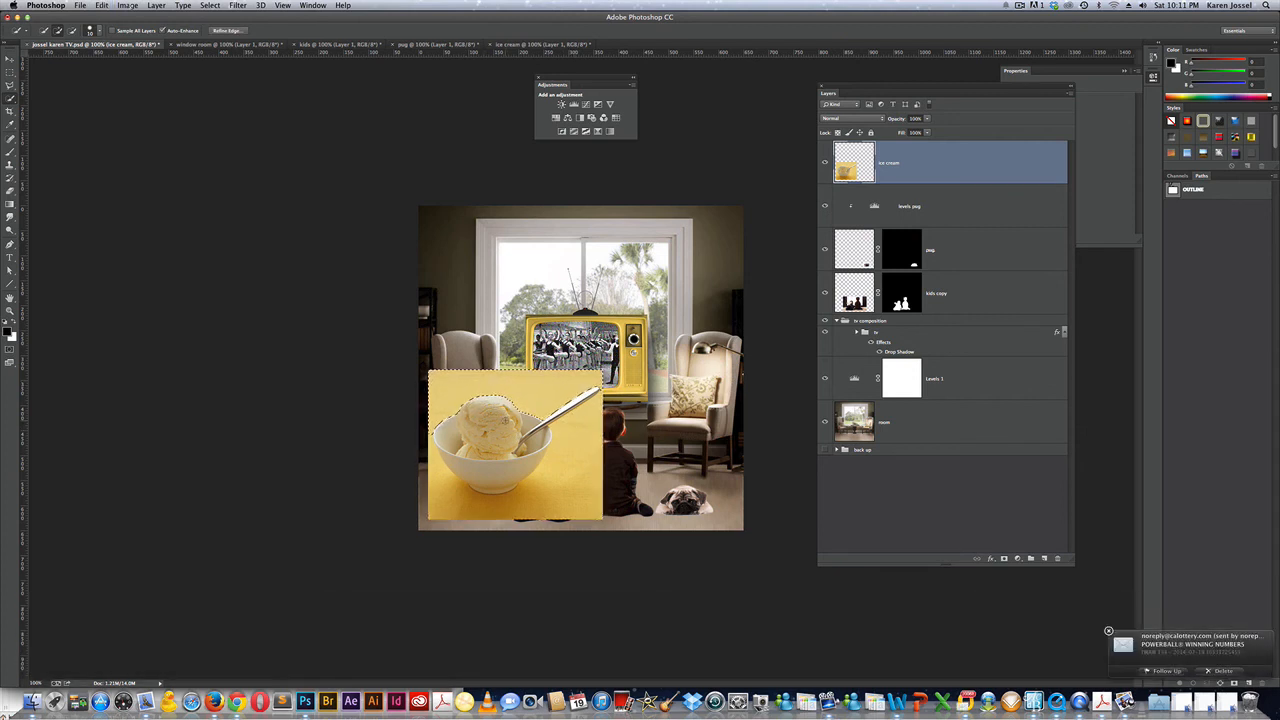
key(alt)
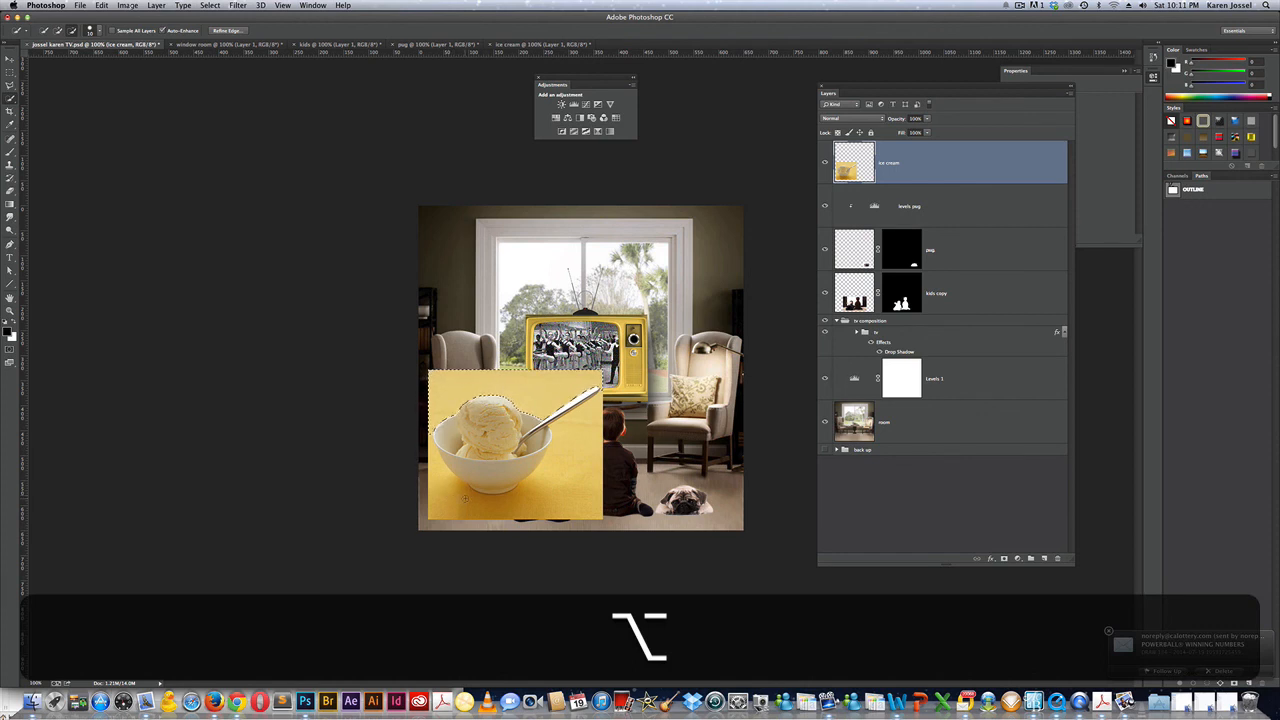
mouse_move(465, 497)
mouse_down()
mouse_move(446, 484)
mouse_move(469, 492)
mouse_up()
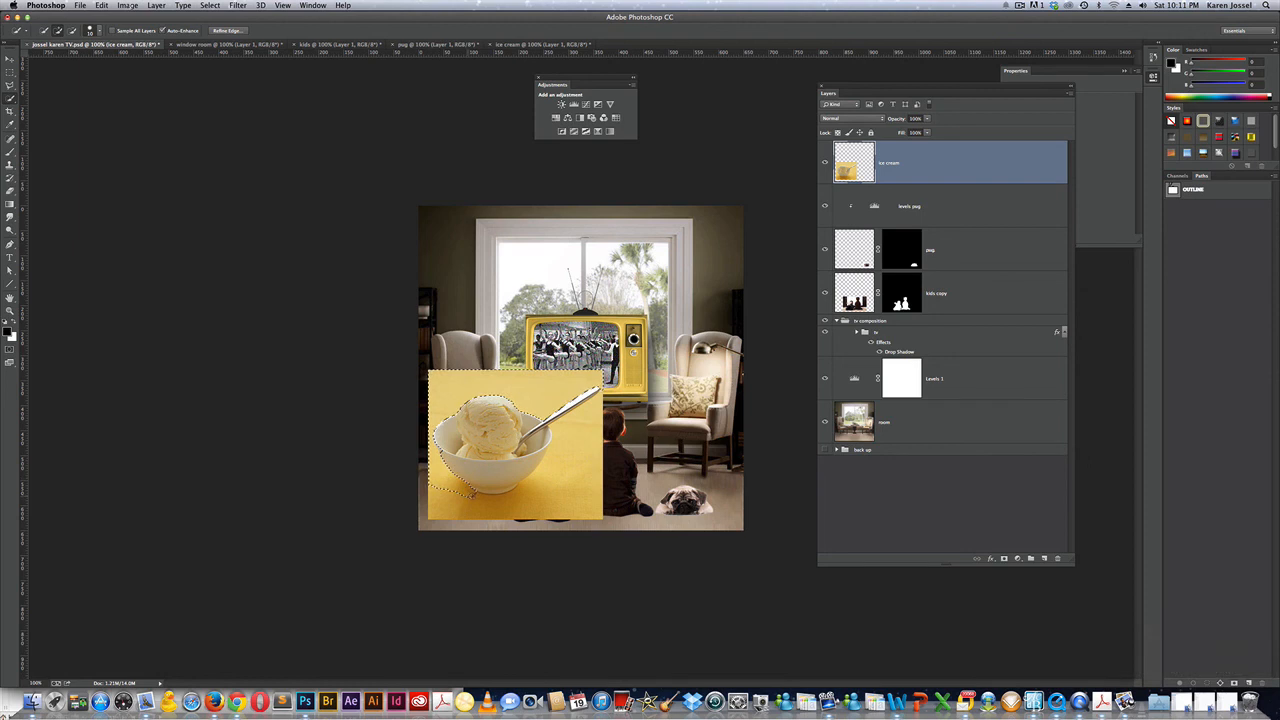
Reselect just the bowl, subtracting the background, and mask the ice cream layer to it.
click(570, 442)
key(super)
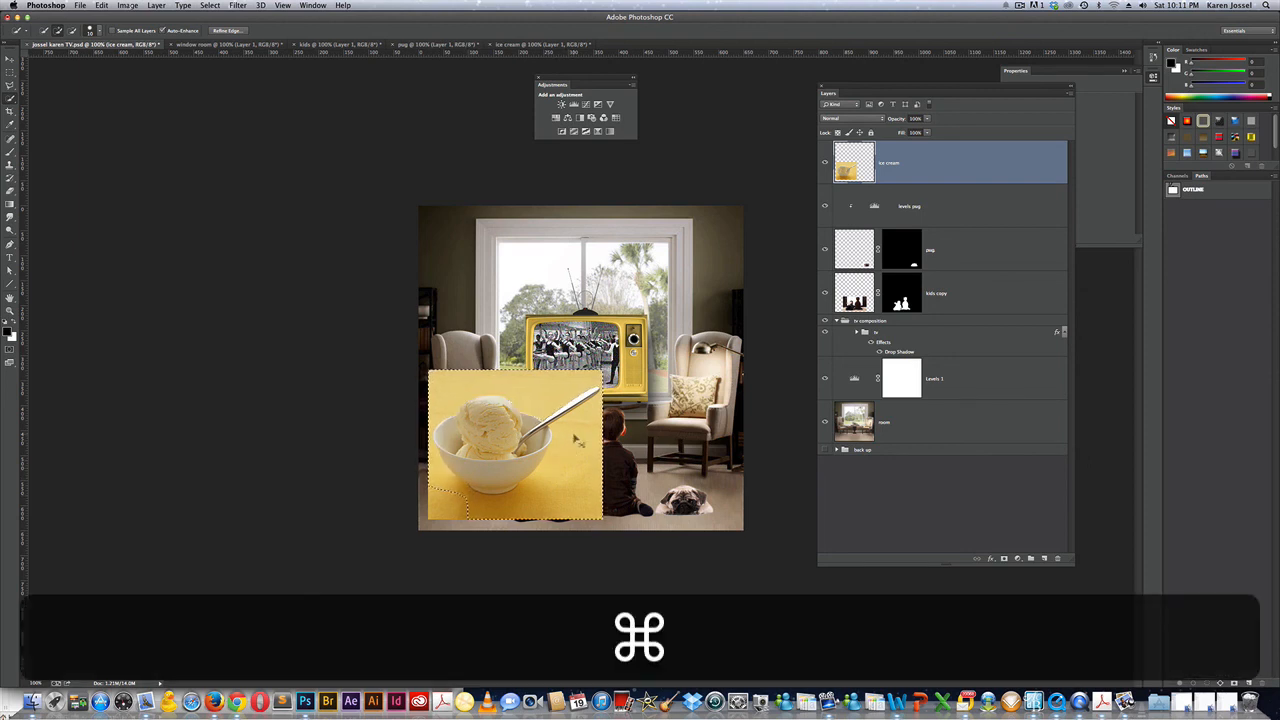
key(super+z)
key(super+z)
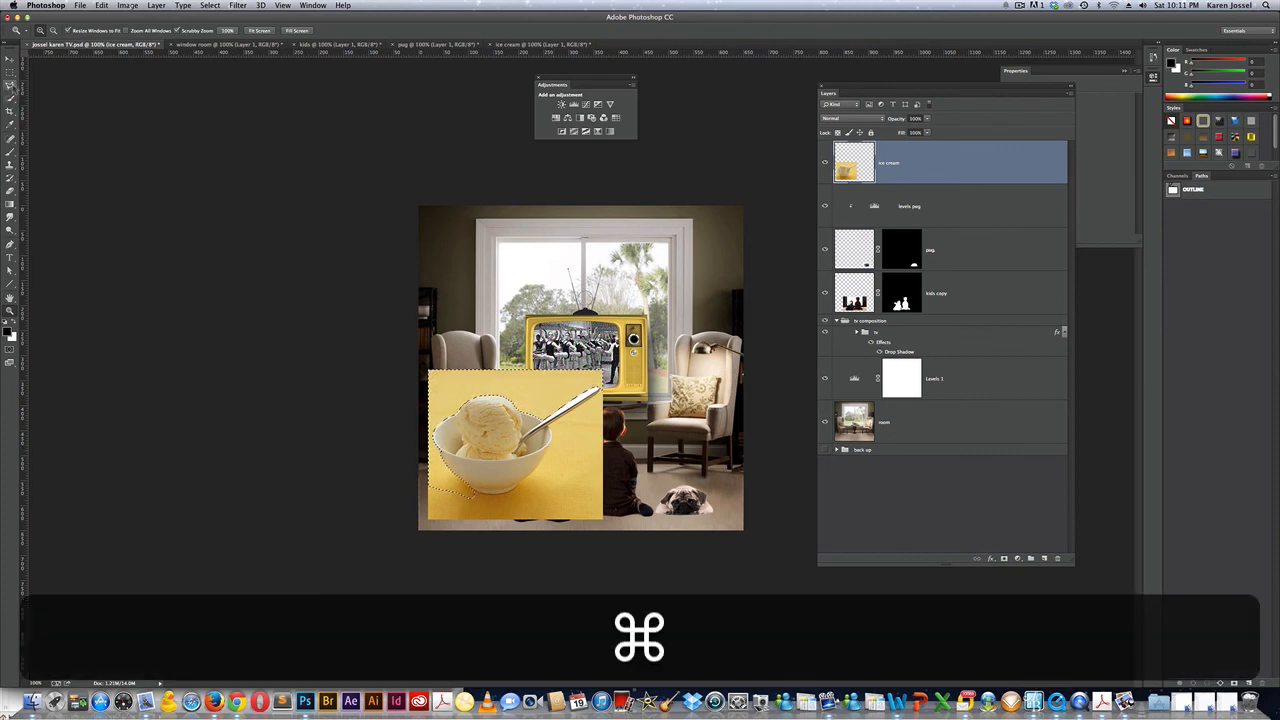
key(super+d)
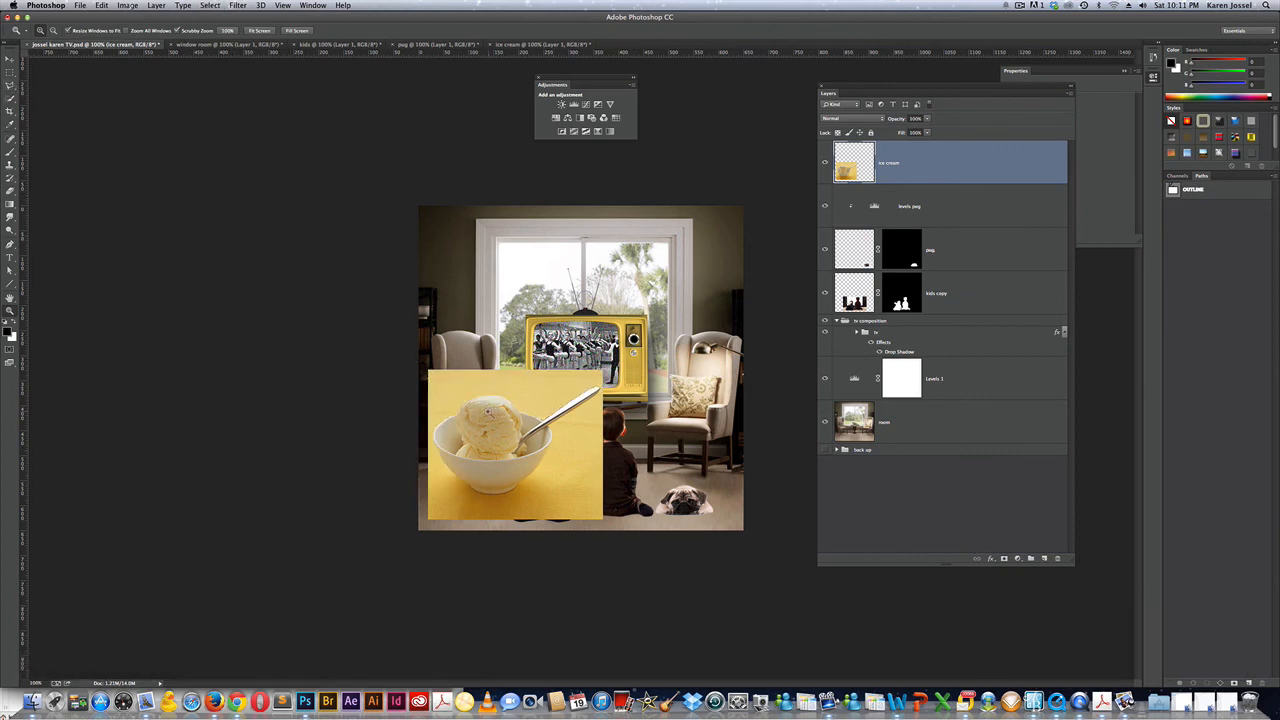
drag(487, 410, 500, 410)
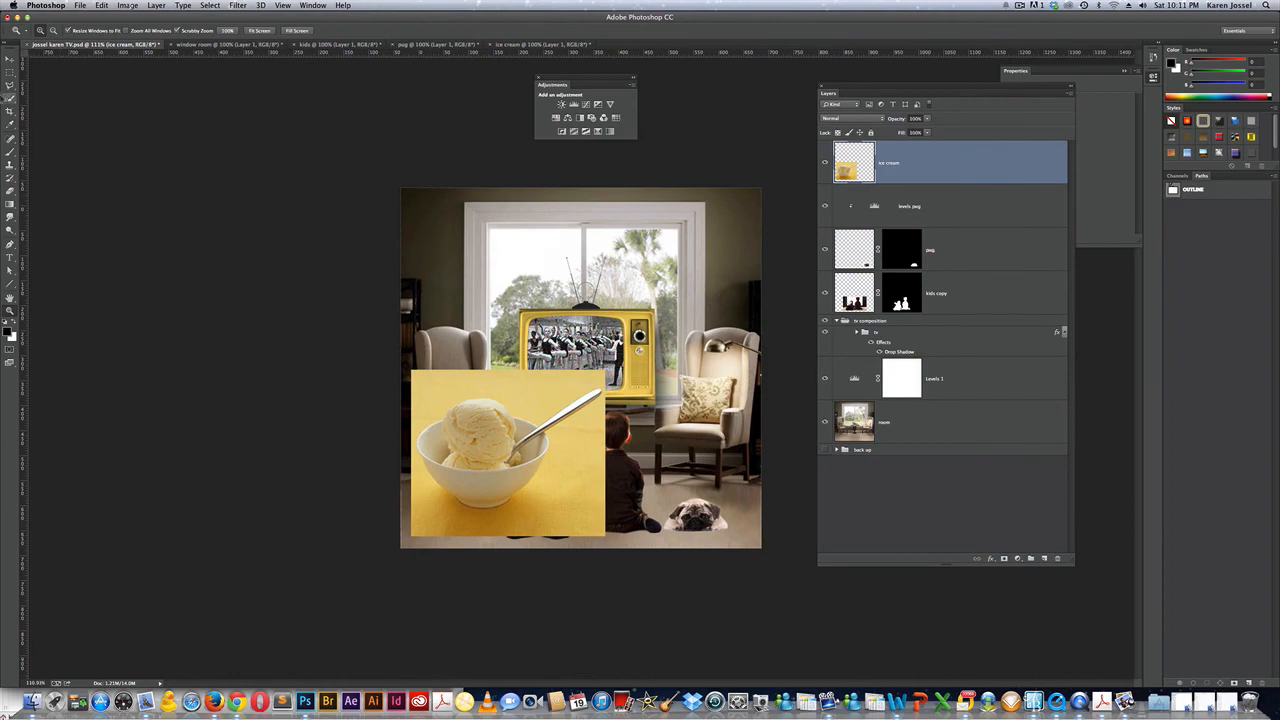
click(10, 98)
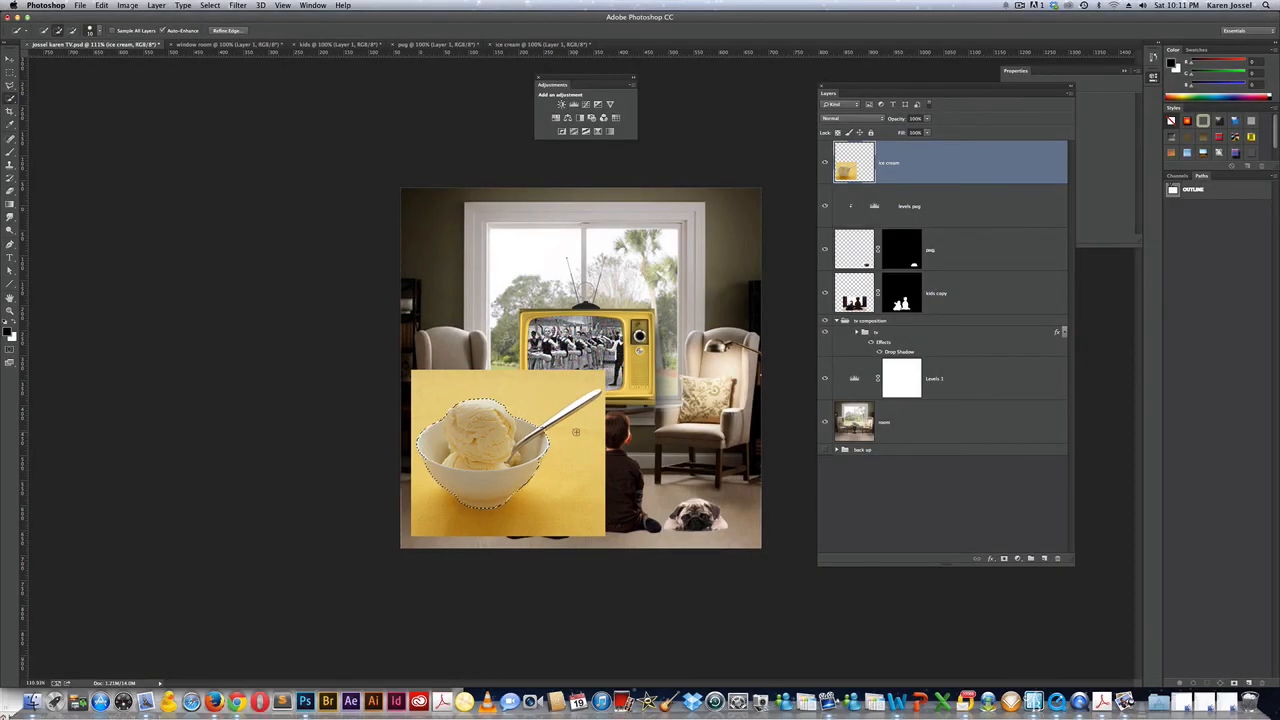
key(alt)
click(1004, 558)
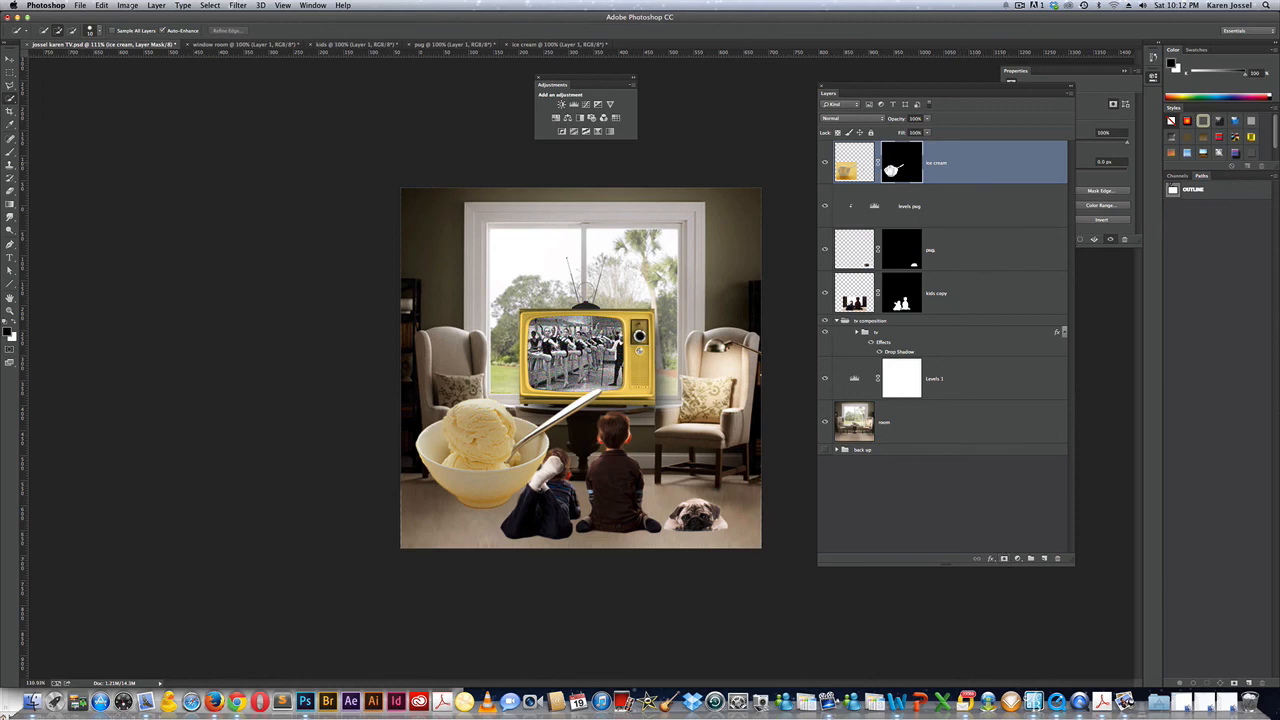
Refine the ice cream layer's mask with a Smooth value of 3 to soften the bowl's edges.
right_click(890, 170)
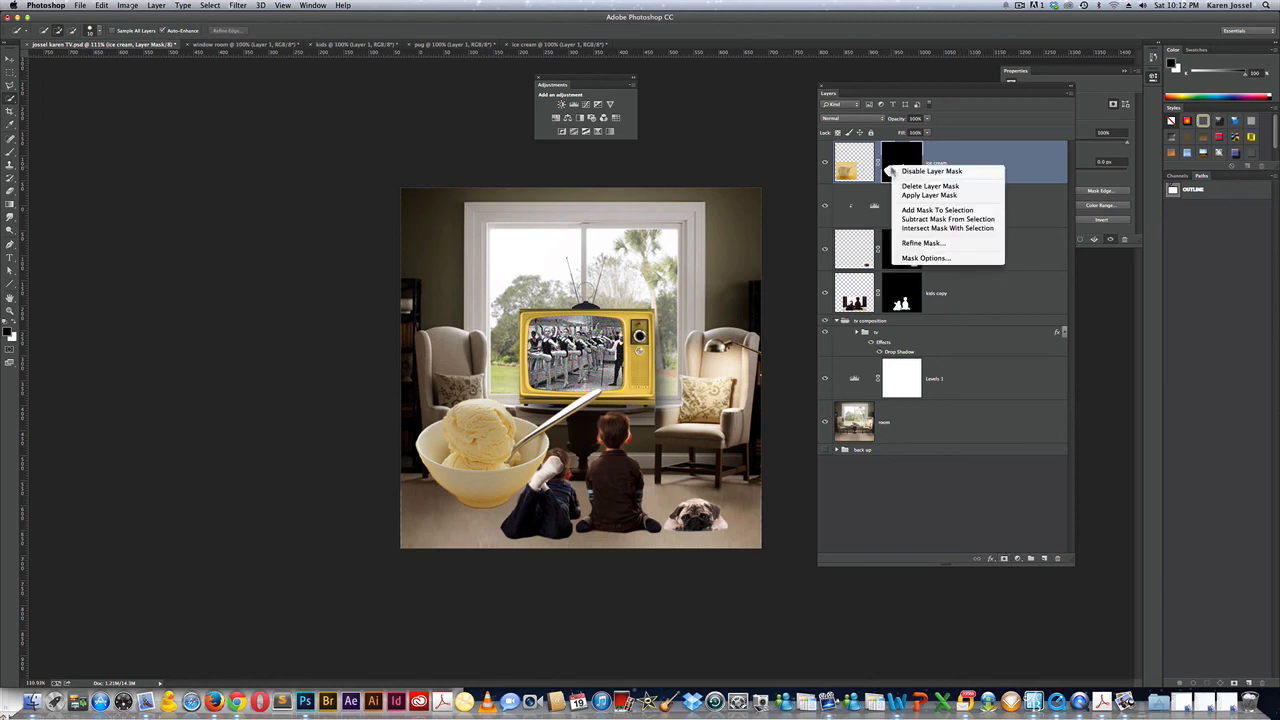
click(916, 247)
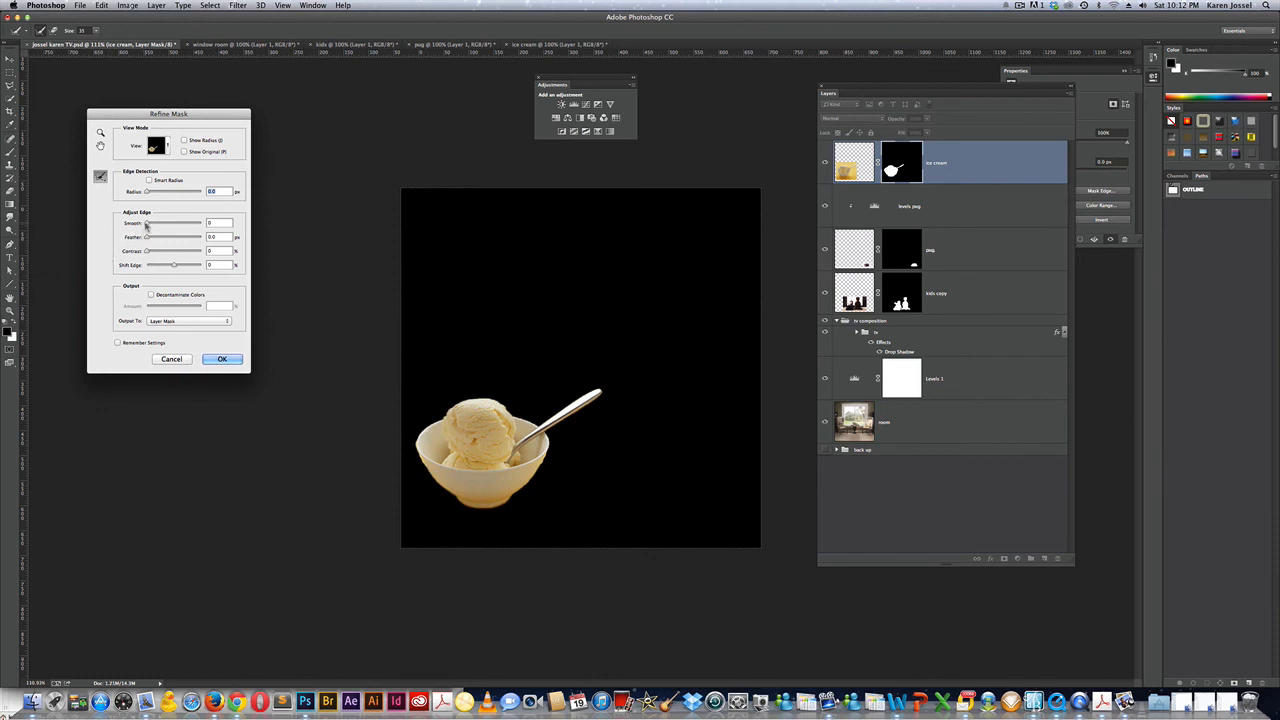
drag(146, 223, 150, 224)
click(222, 359)
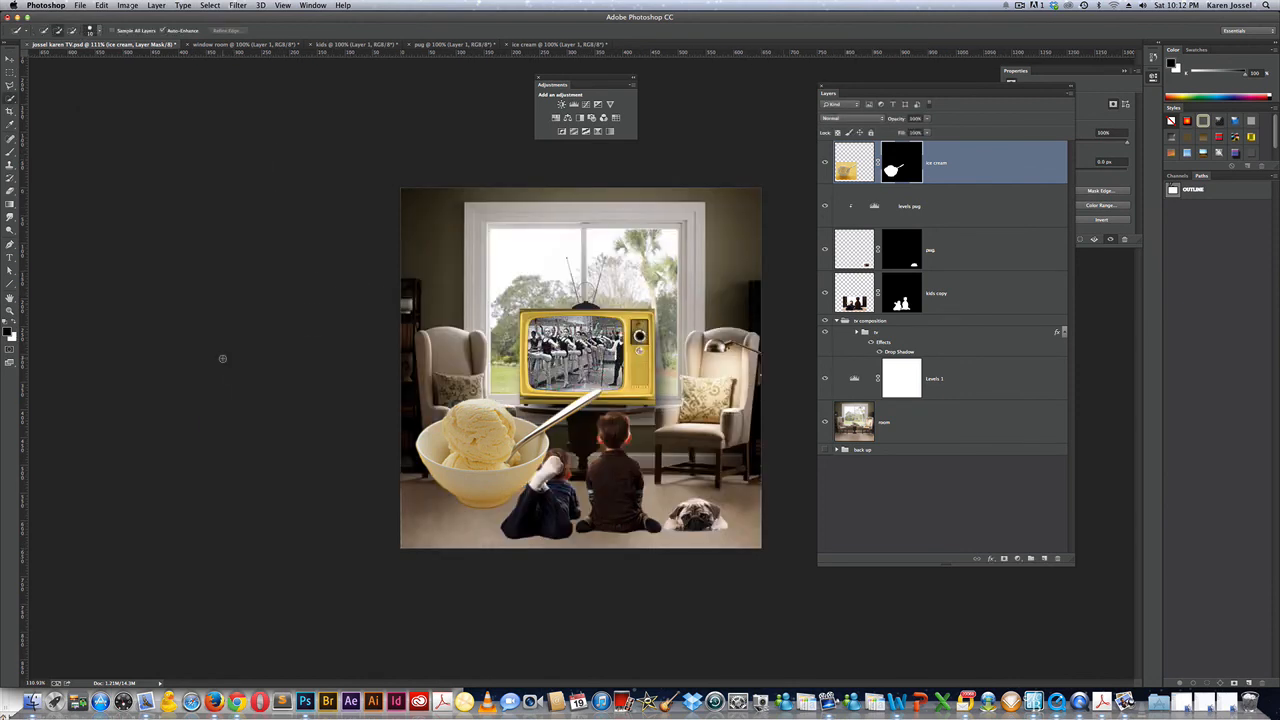
Shrink the ice cream bowl to about 25% onto the floor beside the children, then start scaling the pug layer.
key(super+t)
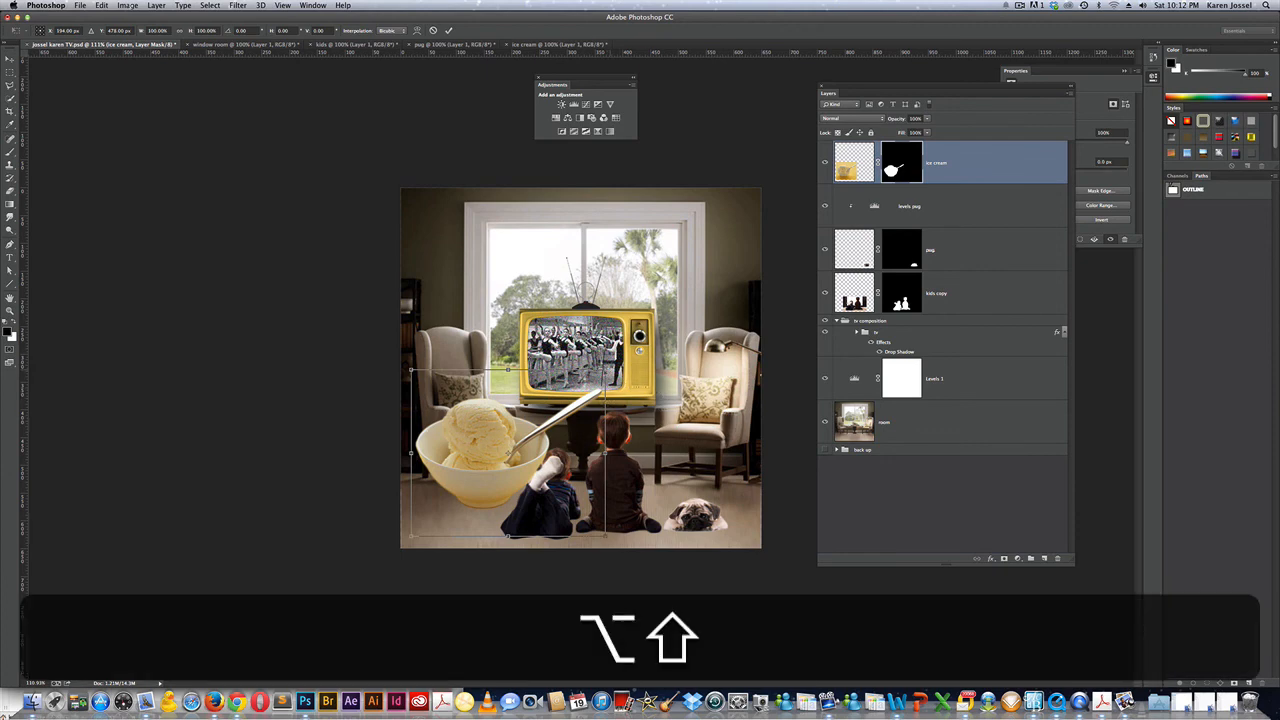
drag(605, 368, 490, 524)
key(Return)
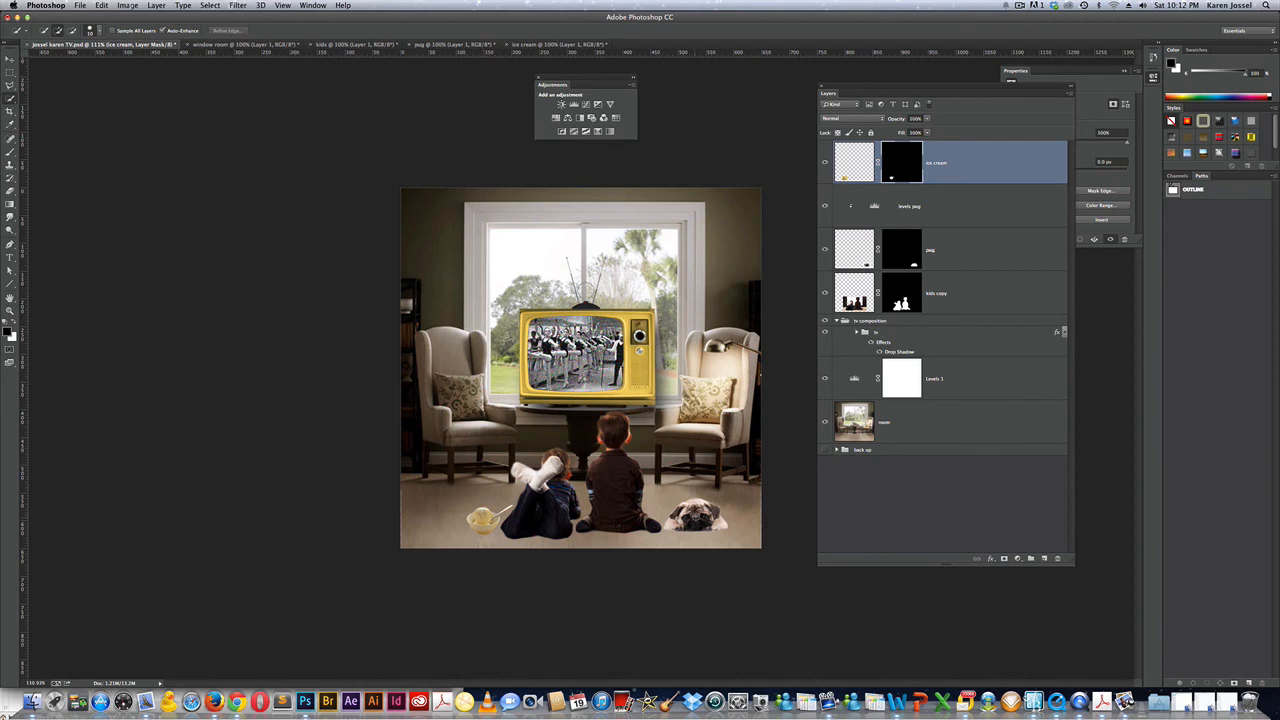
click(967, 254)
key(ctrl+t)
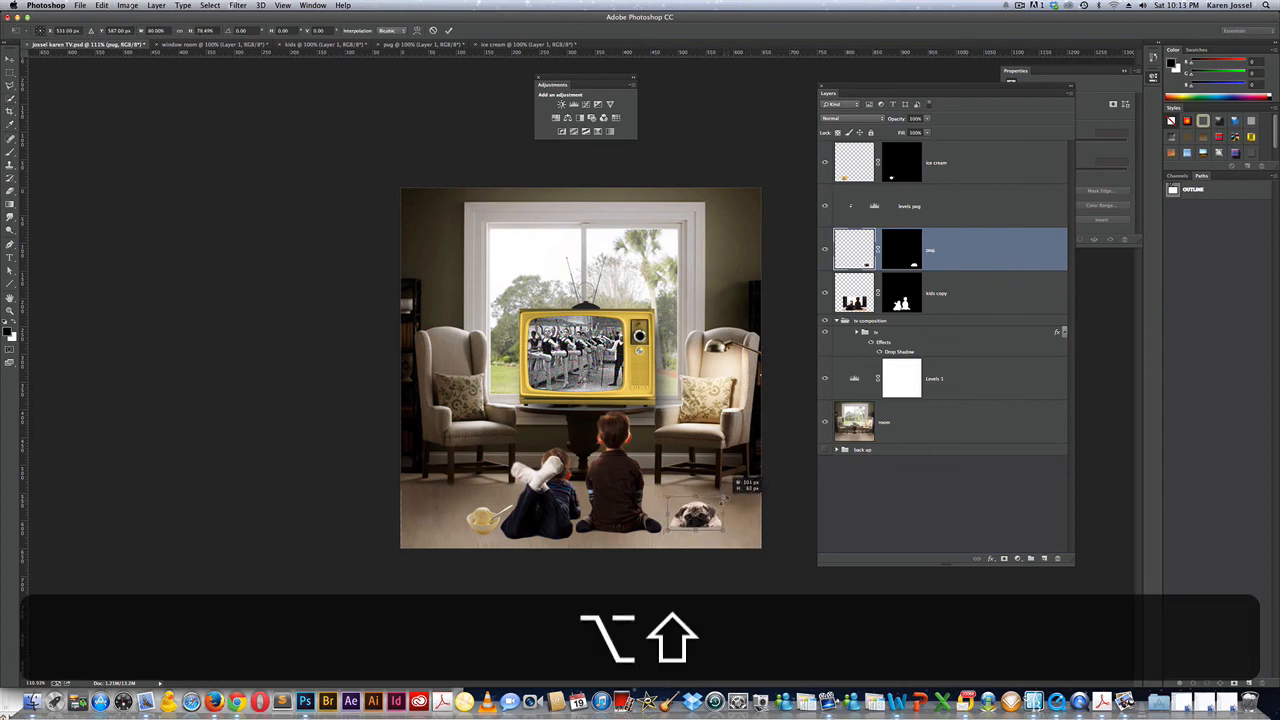
Apply the pug's smaller size, nudge it slightly left, and save the composition.
key(Return)
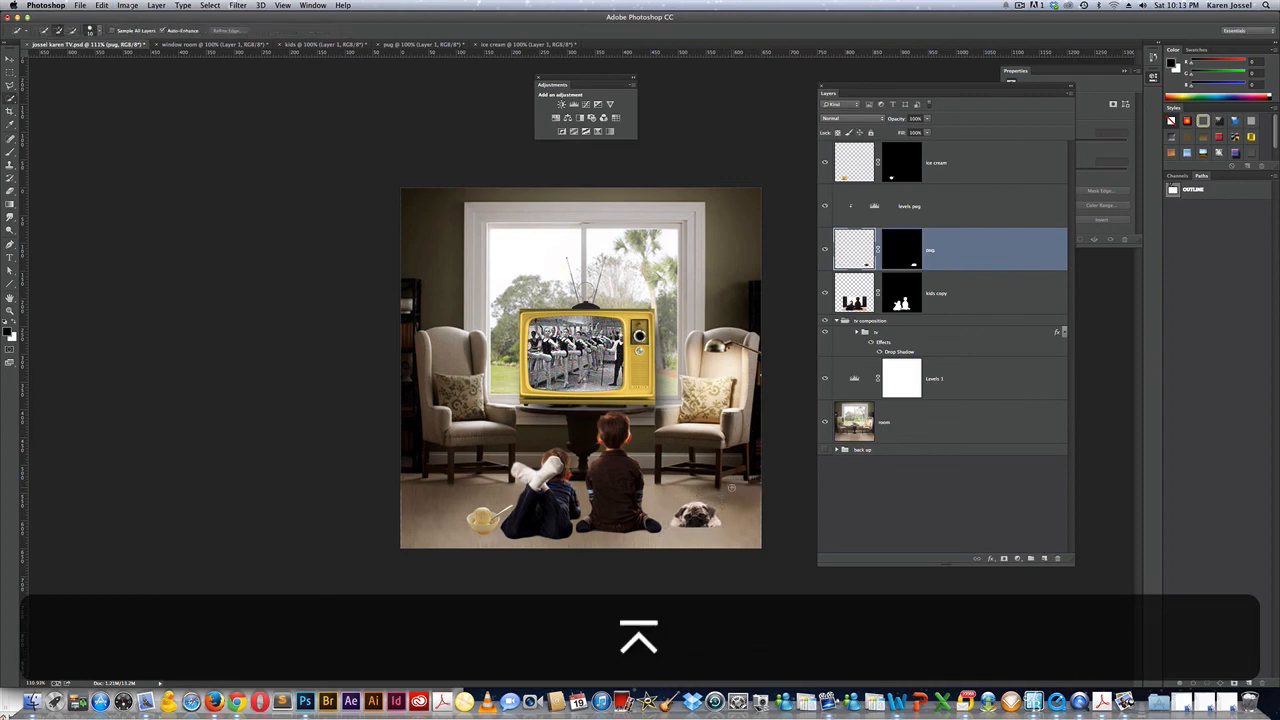
key(Left)
key(v)
key(Left)
key(Left)
key(Left)
key(Left)
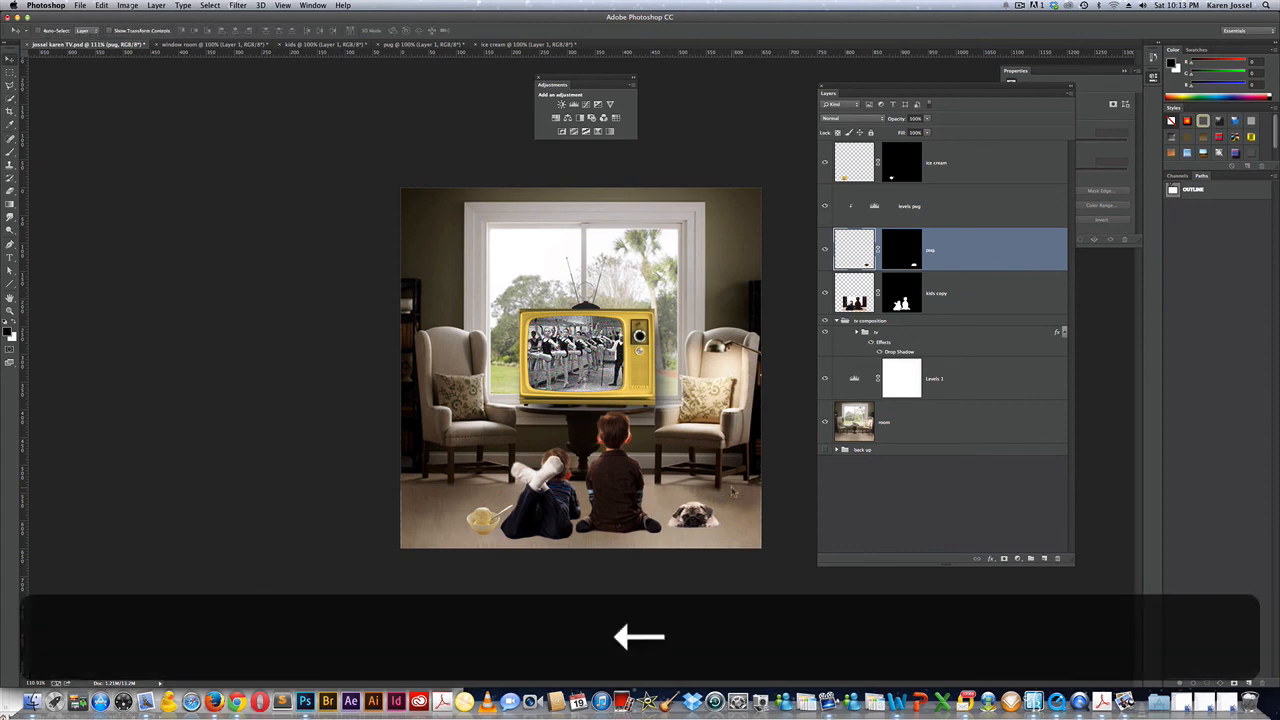
key(Left)
key(Left)
key(Left)
key(Left)
key(Left)
key(Left)
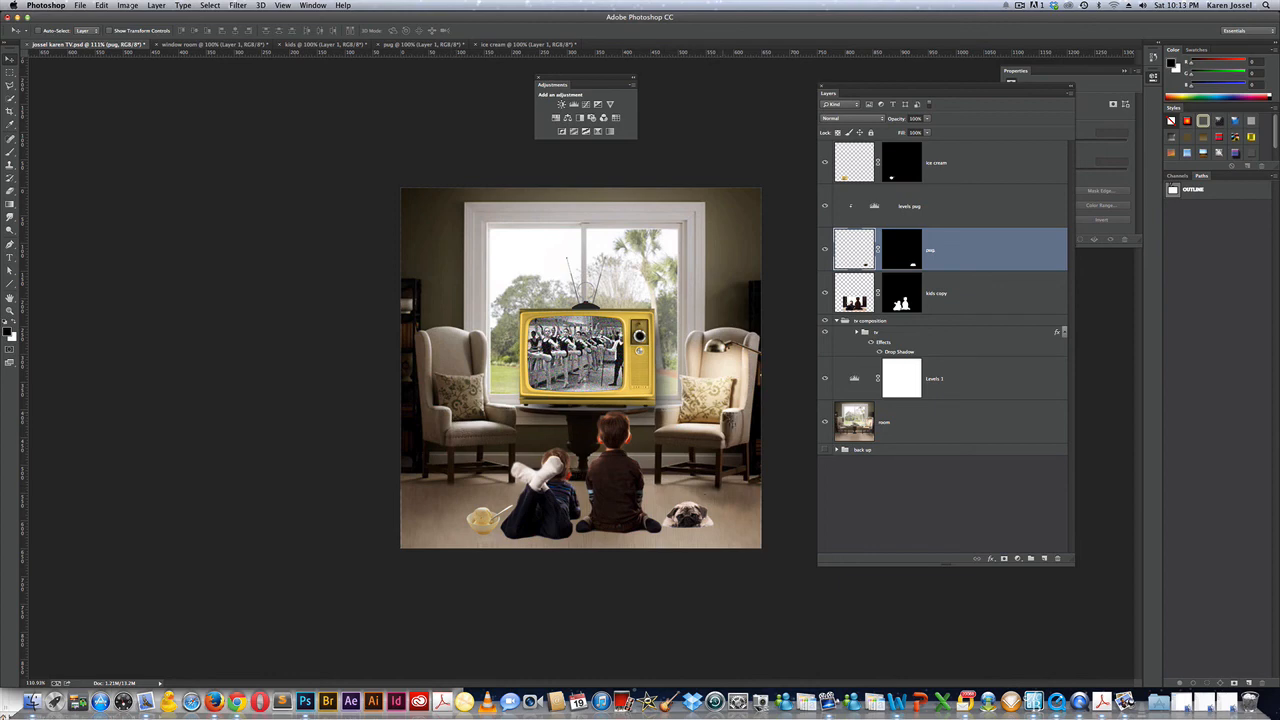
key(super+s)
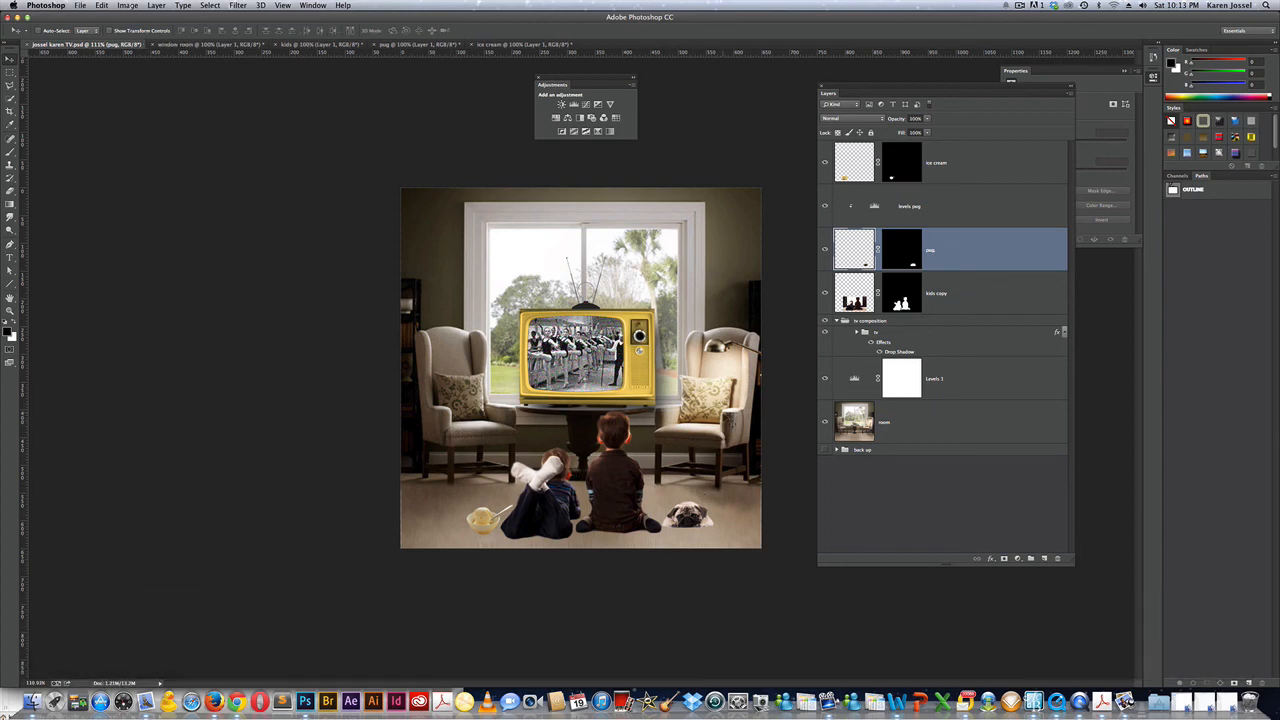